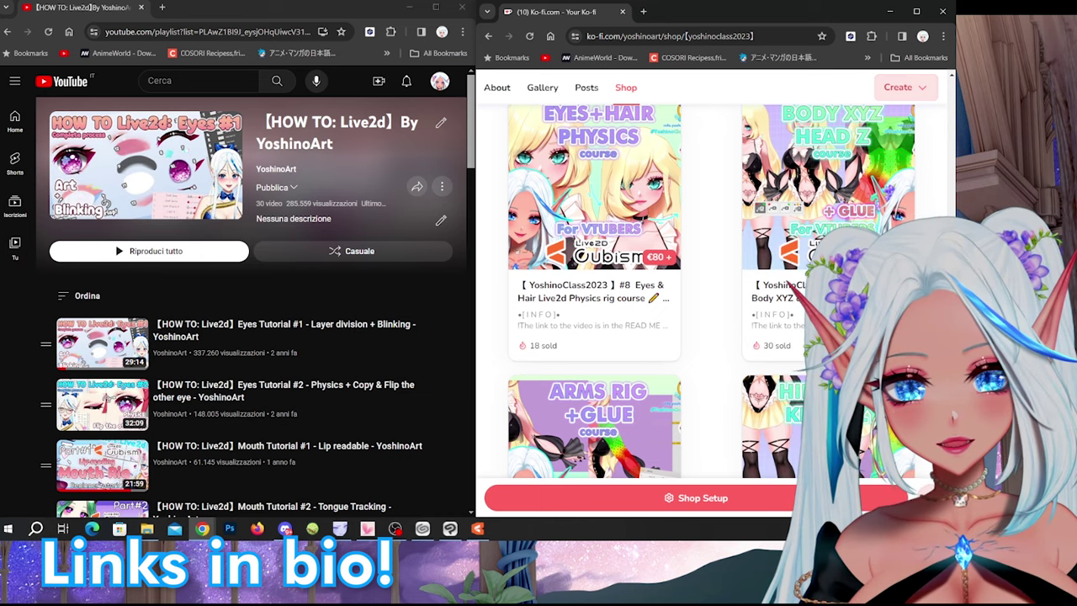
- Look through the Live2D tutorial playlist and the YoshinoClass2023 course listings in the shop
{"action": "scroll", "coordinate": [252, 313], "scroll_direction": "down", "scroll_amount": 6}
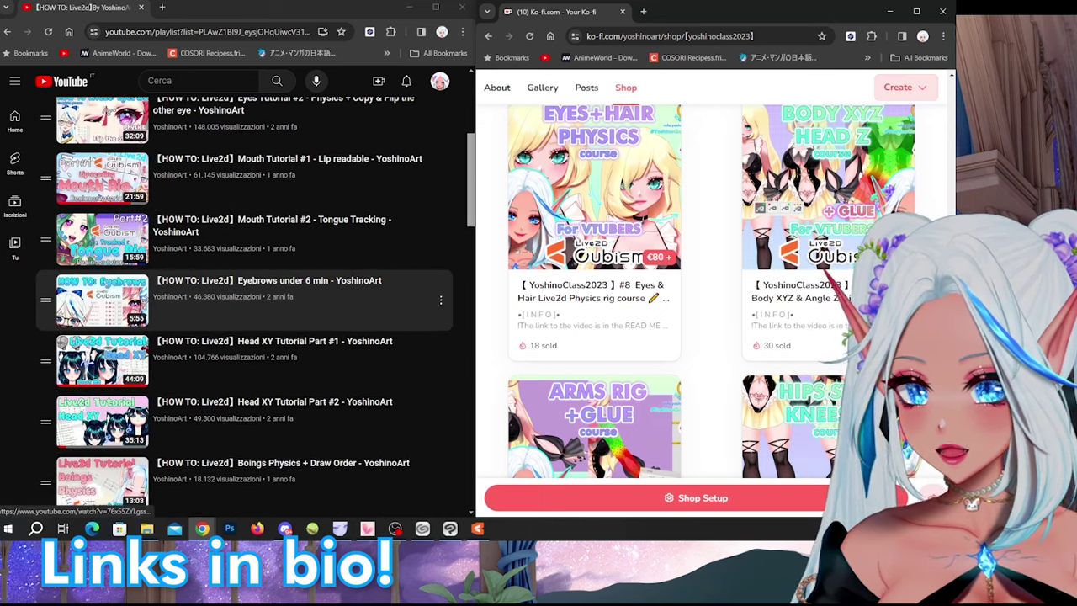
{"action": "scroll", "coordinate": [594, 252], "scroll_direction": "up", "scroll_amount": 1}
{"action": "scroll", "coordinate": [594, 295], "scroll_direction": "up", "scroll_amount": 6}
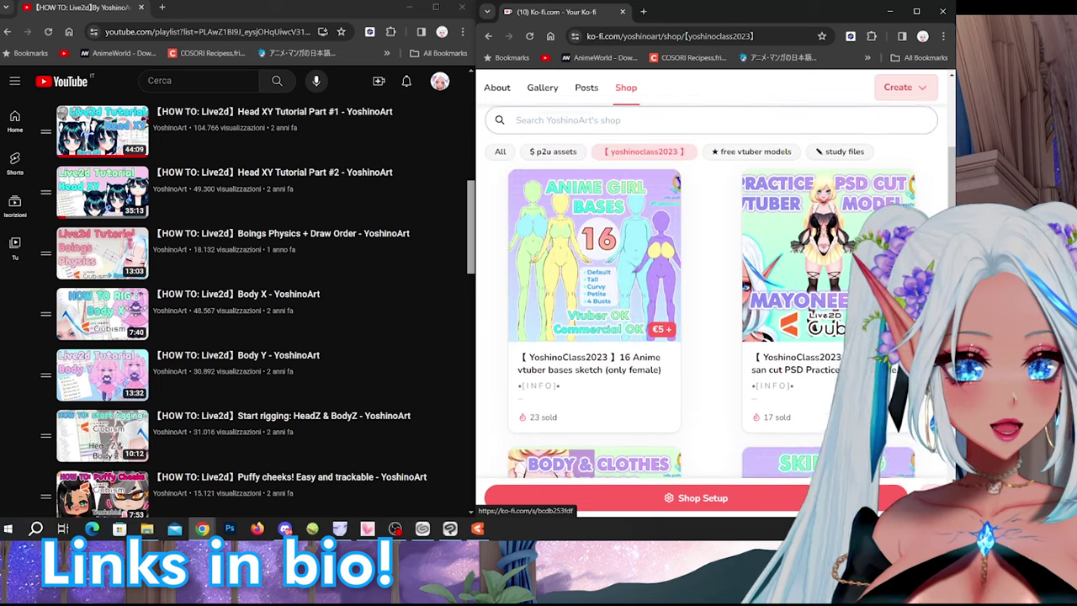
{"action": "scroll", "coordinate": [594, 294], "scroll_direction": "down", "scroll_amount": 8}
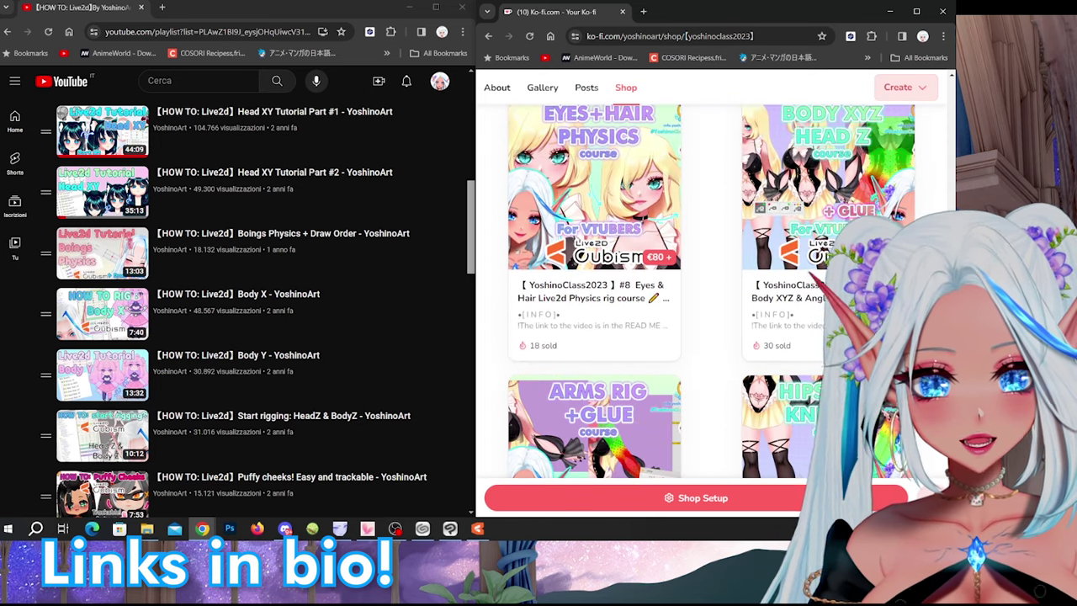
{"action": "scroll", "coordinate": [594, 294], "scroll_direction": "down", "scroll_amount": 3}
{"action": "scroll", "coordinate": [593, 294], "scroll_direction": "up", "scroll_amount": 1}
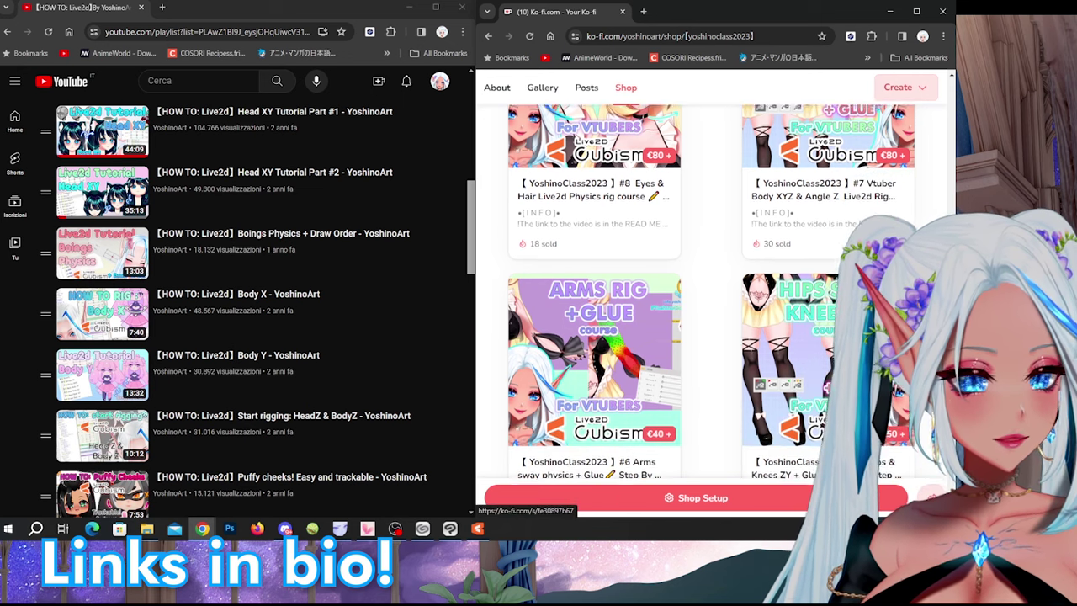
{"action": "scroll", "coordinate": [594, 294], "scroll_direction": "down", "scroll_amount": 3}
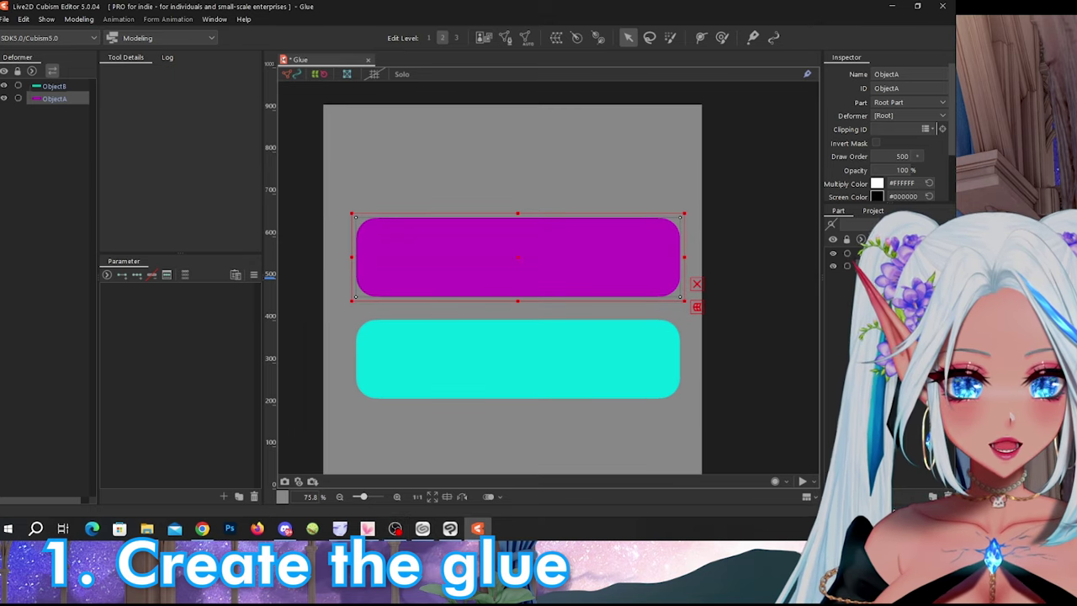
- Shrink the purple and turquoise rectangles and place them side by side with the turquoise one overlapping the purple one's right end
{"action": "left_click_drag", "start_coordinate": [517, 258], "coordinate": [509, 250]}
{"action": "left_click_drag", "start_coordinate": [677, 294], "coordinate": [612, 280]}
{"action": "left_click_drag", "start_coordinate": [510, 250], "coordinate": [432, 260]}
{"action": "left_click", "coordinate": [517, 358]}
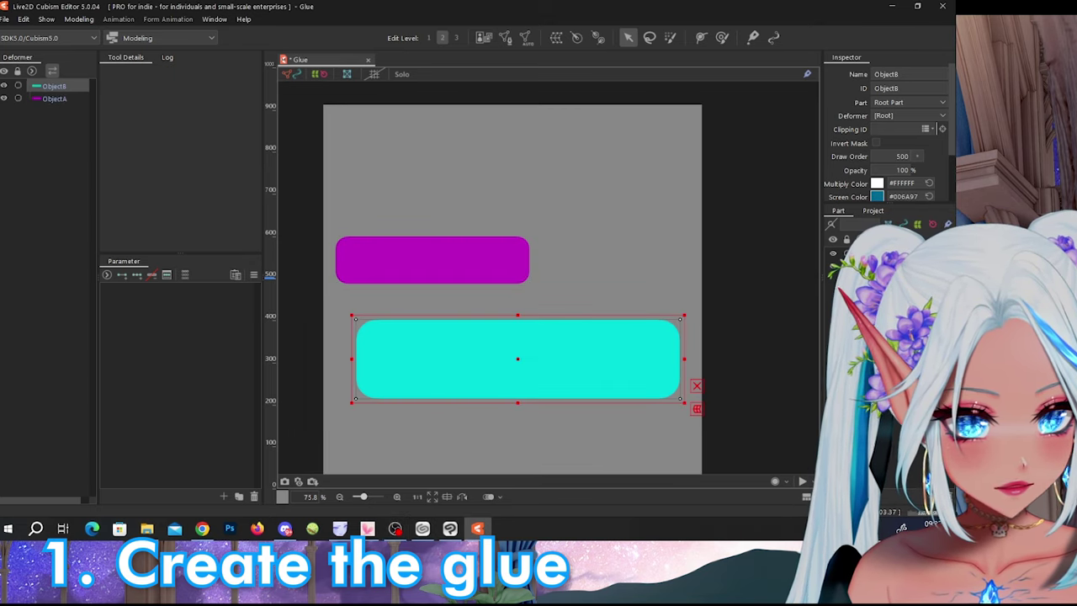
{"action": "left_click_drag", "start_coordinate": [684, 314], "coordinate": [618, 332]}
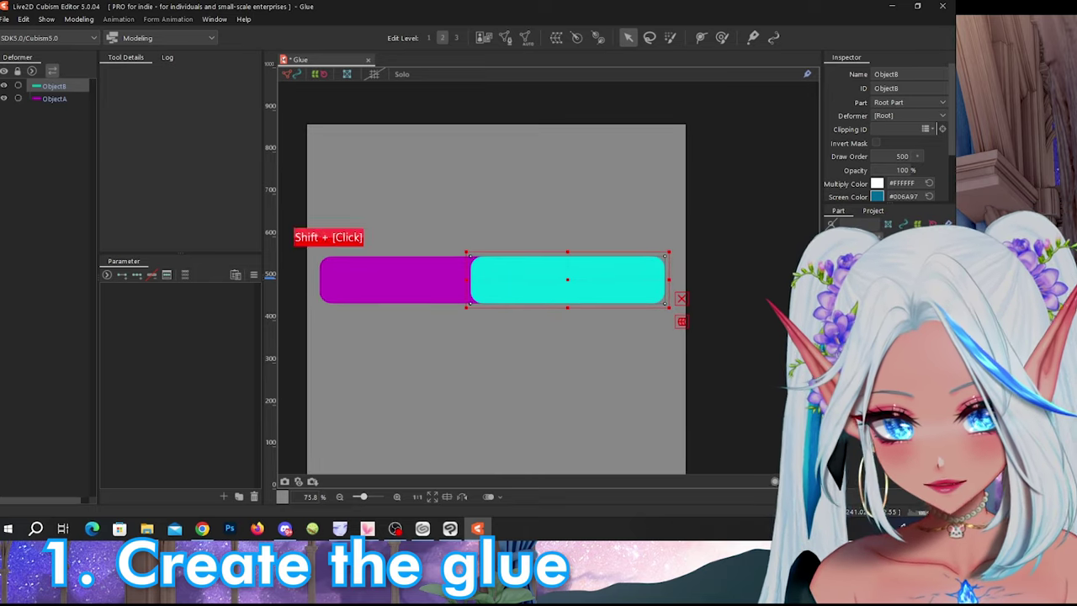
- Open ObjectA and ObjectB together for manual mesh editing
{"action": "left_click", "coordinate": [370, 286], "text": "shift"}
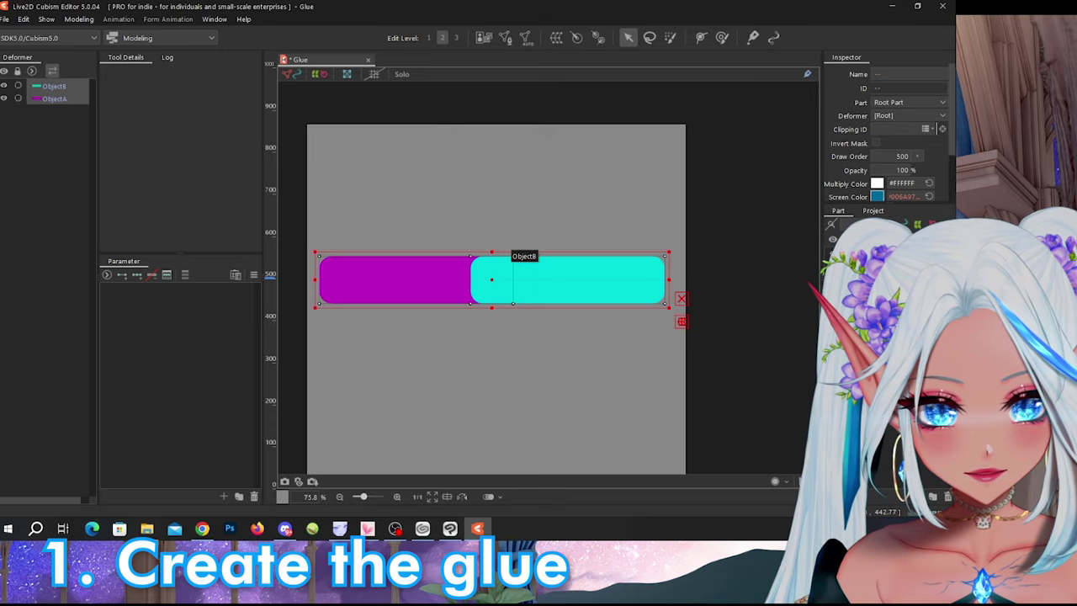
{"action": "left_click", "coordinate": [504, 37]}
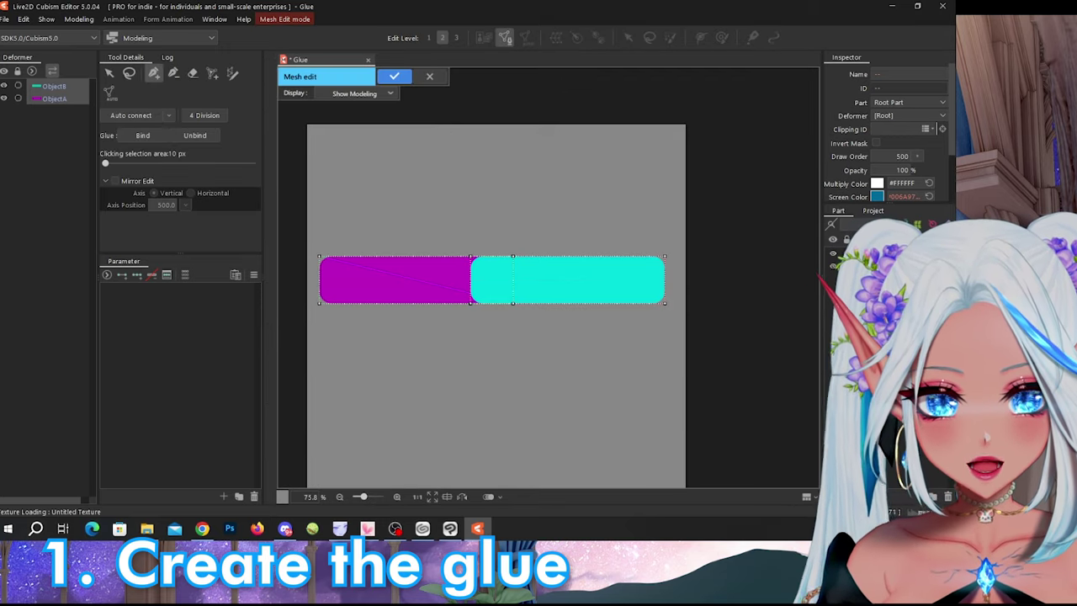
{"action": "scroll", "coordinate": [425, 236], "scroll_direction": "down", "scroll_amount": 2}
{"action": "scroll", "coordinate": [444, 267], "scroll_direction": "up", "scroll_amount": 2}
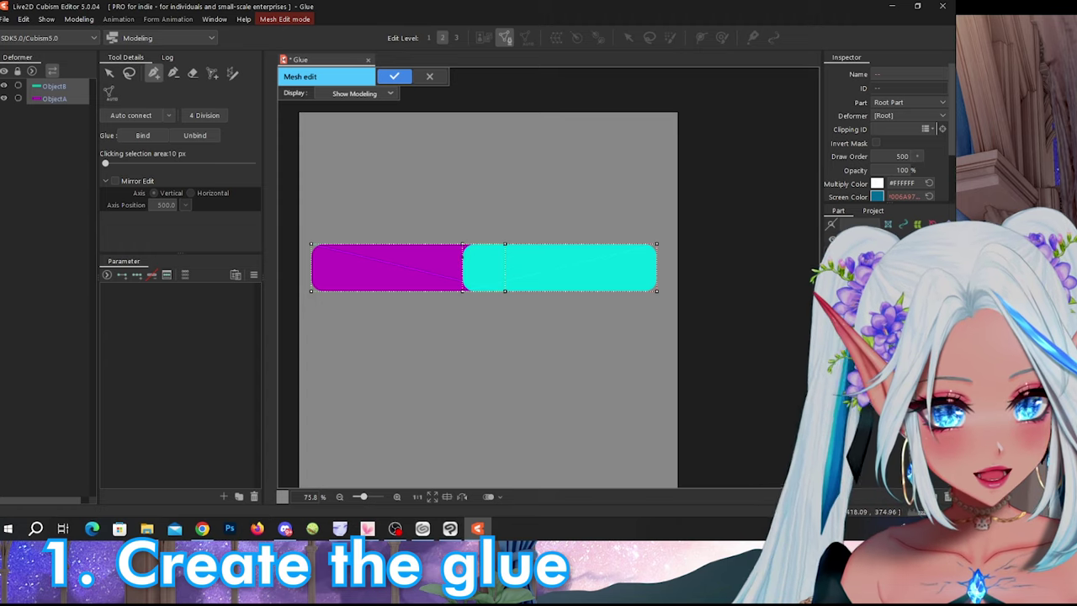
- Switch the mesh selection to ObjectA alone, and add ObjectB back to it
{"action": "left_click", "coordinate": [108, 73]}
{"action": "left_click", "coordinate": [361, 115]}
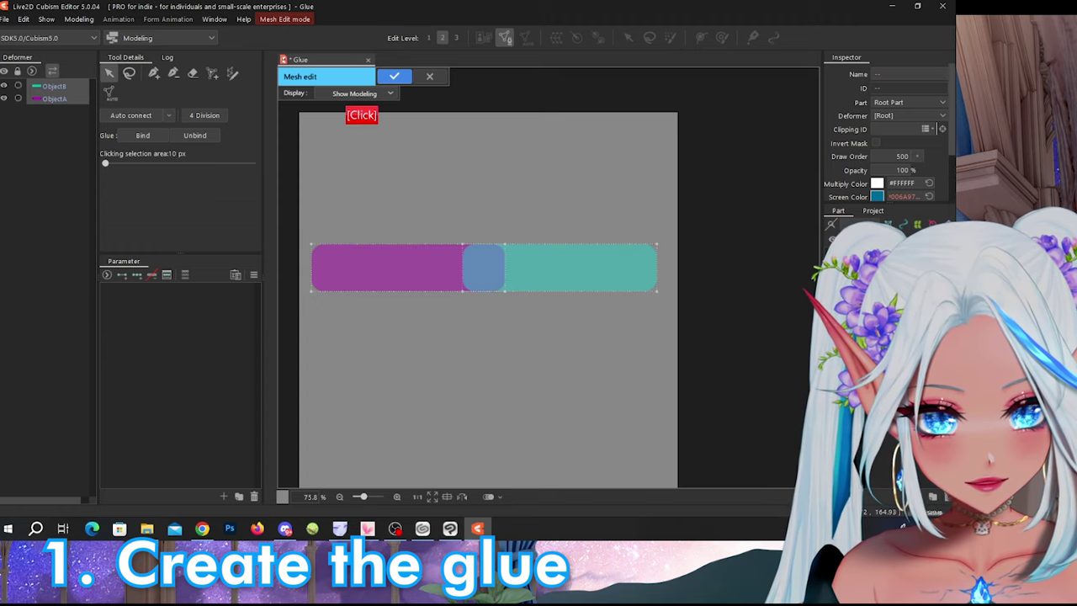
{"action": "left_click", "coordinate": [395, 207]}
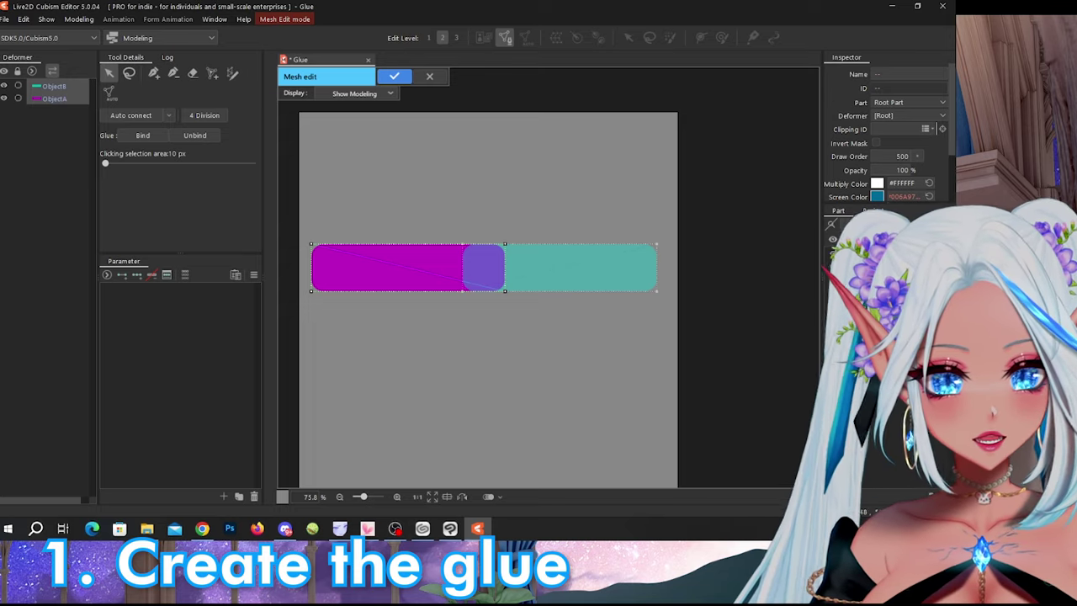
{"action": "left_click", "coordinate": [484, 261], "text": "shift"}
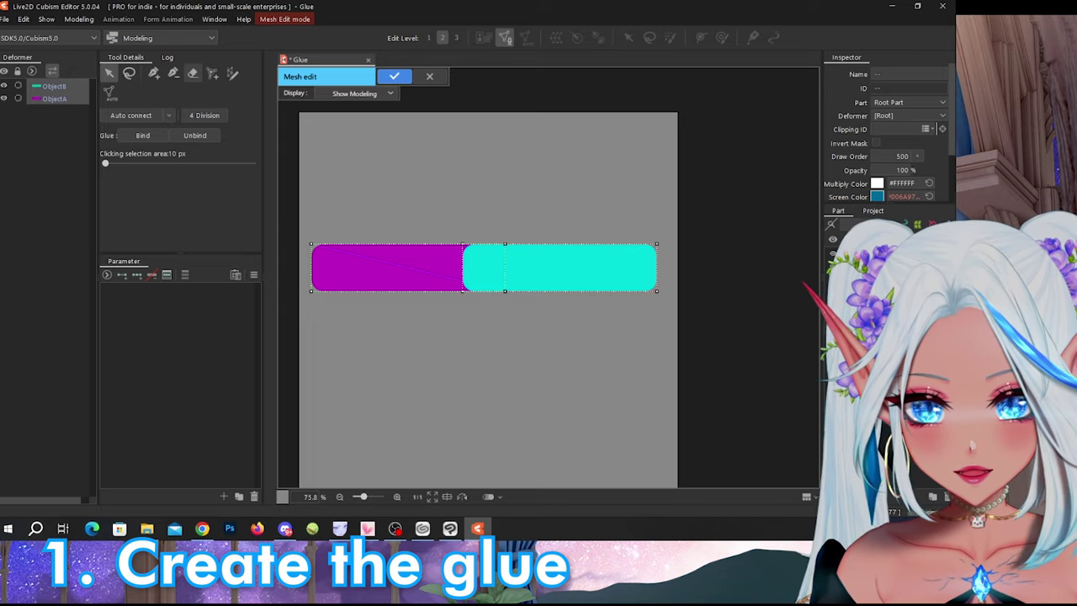
- Erase the existing meshes of both rectangles with an enlarged eraser
{"action": "key", "text": "b"}
{"action": "left_click_drag", "start_coordinate": [412, 132], "coordinate": [476, 232]}
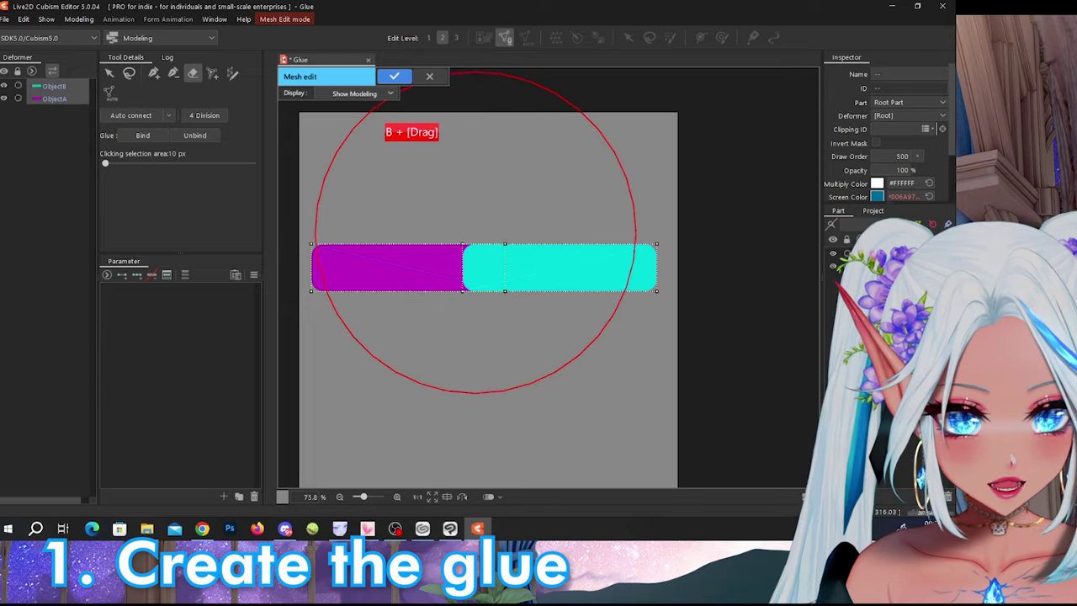
{"action": "left_click_drag", "start_coordinate": [621, 245], "coordinate": [331, 255]}
- Lay a straight stroke mesh through the middle of both rectangles, from the purple one's left edge to the turquoise one's right edge
{"action": "left_click", "coordinate": [233, 73]}
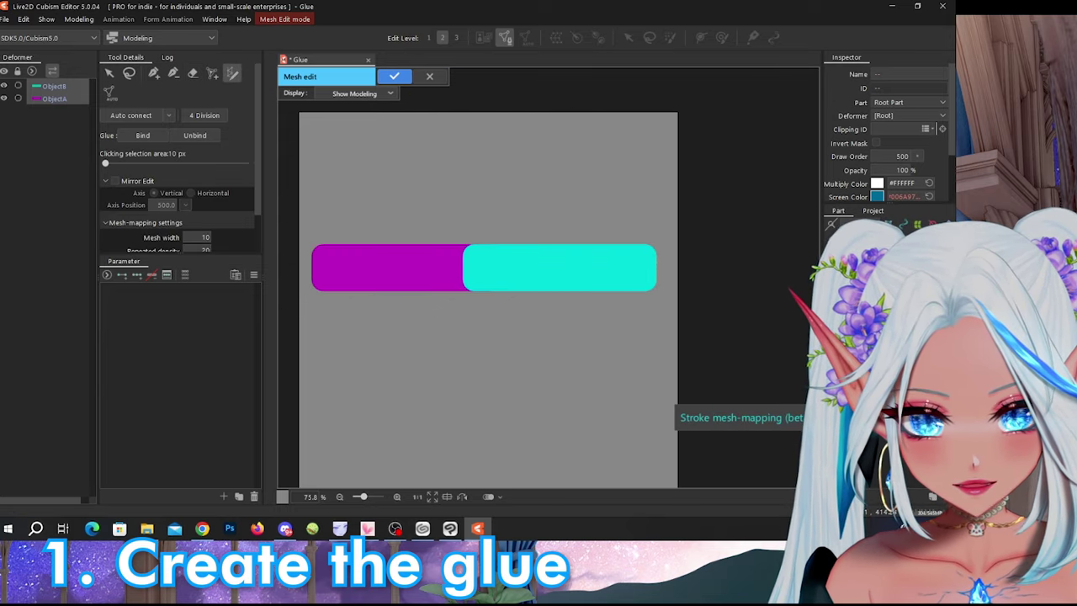
{"action": "left_click", "coordinate": [309, 269]}
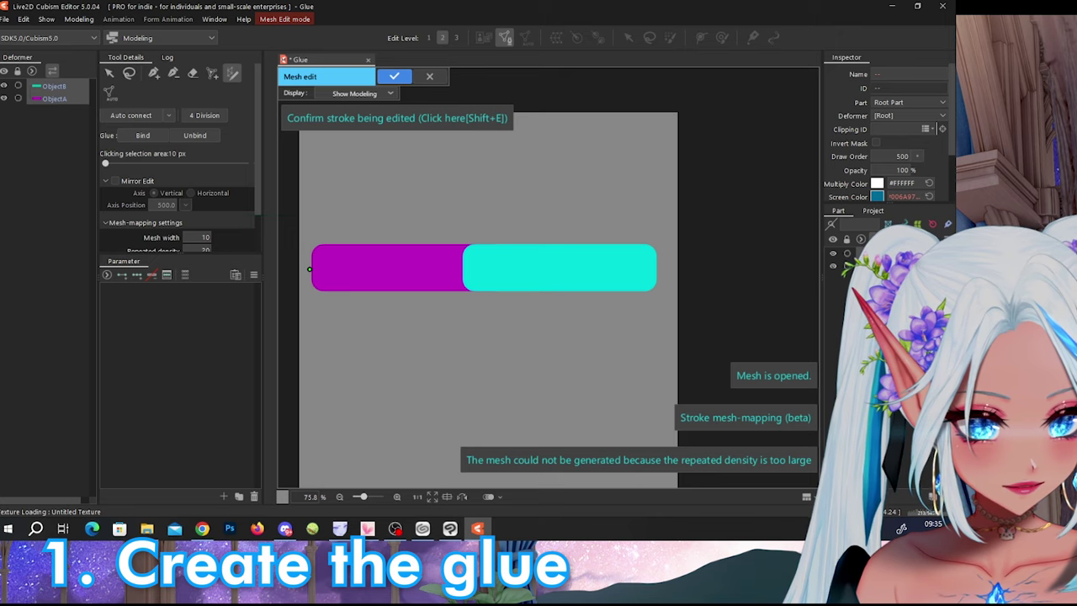
{"action": "left_click_drag", "start_coordinate": [308, 269], "coordinate": [658, 269]}
- Set the stroke mesh to 3 rows, width 80 and repeated density 60, pull its right end slightly inward and confirm it
{"action": "scroll", "coordinate": [160, 185], "scroll_direction": "down", "scroll_amount": 2}
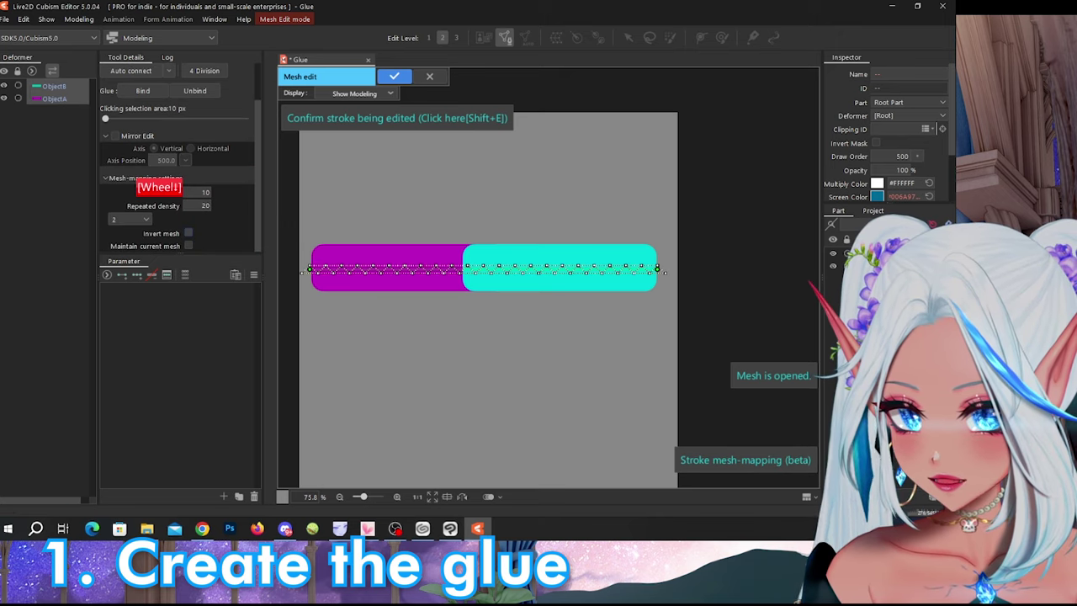
{"action": "left_click", "coordinate": [130, 219]}
{"action": "left_click", "coordinate": [114, 254]}
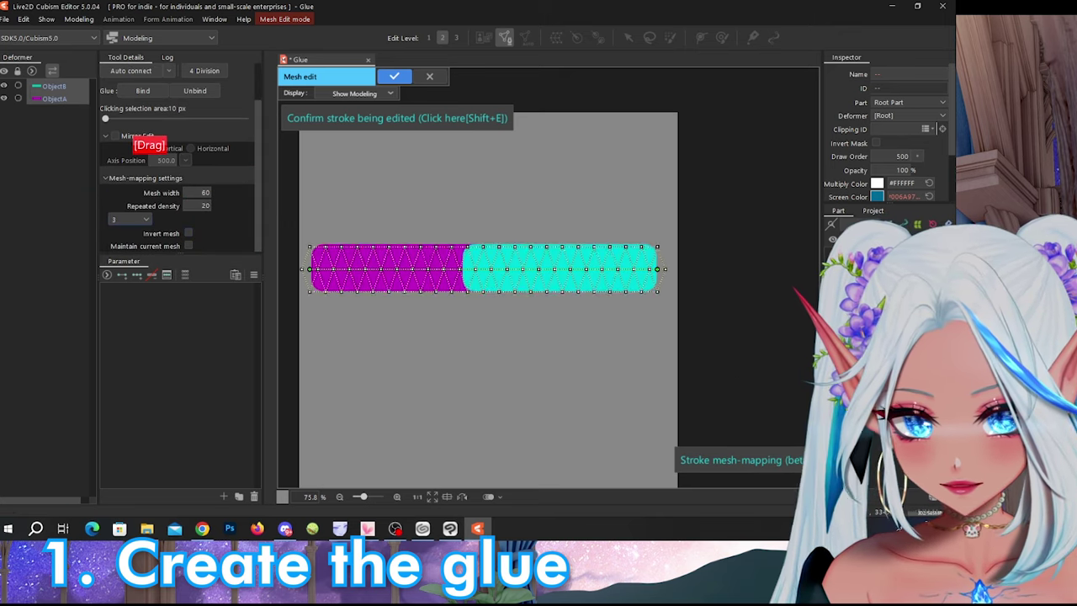
{"action": "mouse_move", "coordinate": [200, 193]}
{"action": "left_mouse_down"}
{"action": "mouse_move", "coordinate": [238, 205]}
{"action": "mouse_move", "coordinate": [198, 206]}
{"action": "left_mouse_up"}
{"action": "left_click_drag", "start_coordinate": [257, 224], "coordinate": [257, 224]}
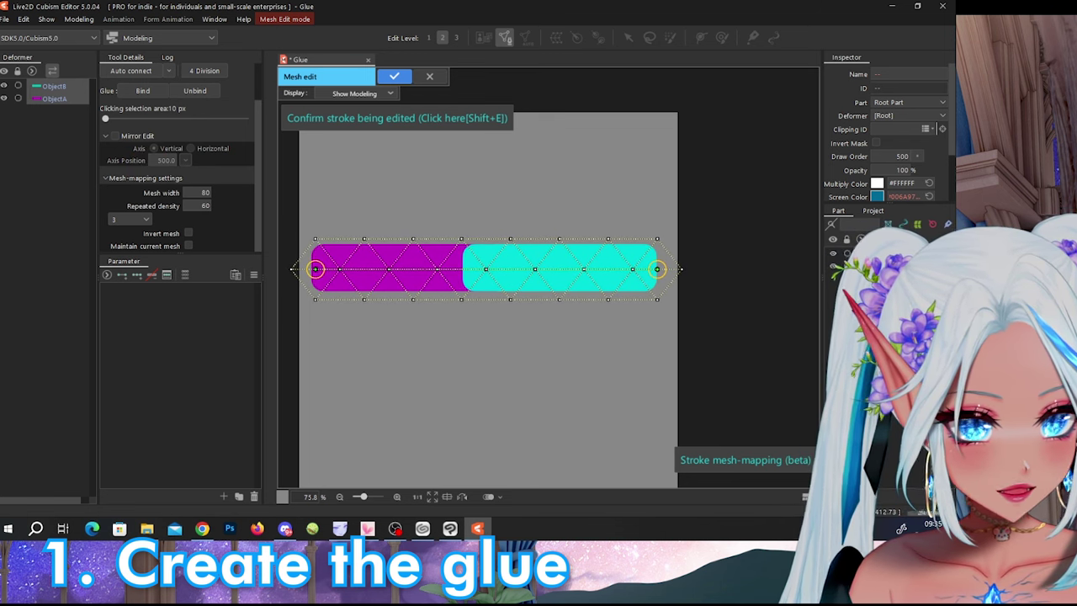
{"action": "left_click_drag", "start_coordinate": [657, 269], "coordinate": [651, 269]}
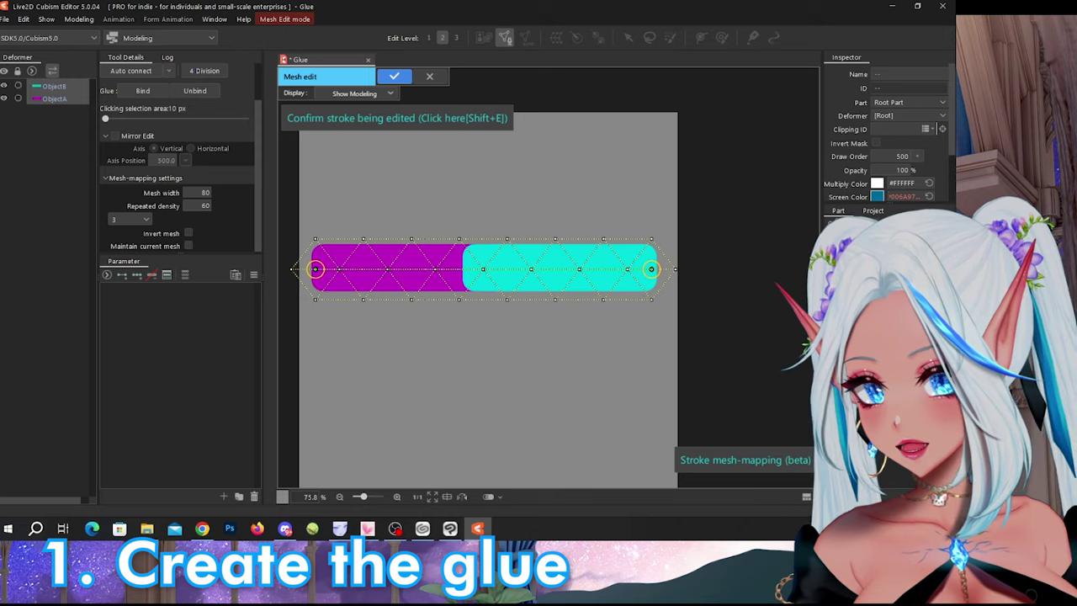
{"action": "left_click", "coordinate": [320, 117]}
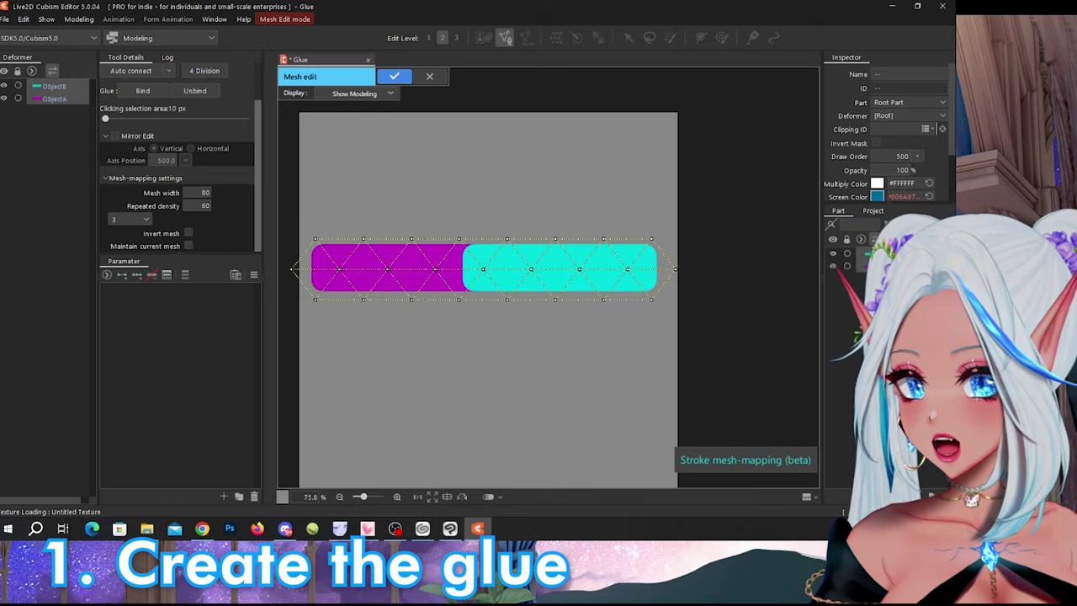
- Select only ObjectB's mesh and erase its points over the left end of the purple rectangle
{"action": "left_click_drag", "start_coordinate": [257, 150], "coordinate": [257, 107]}
{"action": "left_click", "coordinate": [109, 73]}
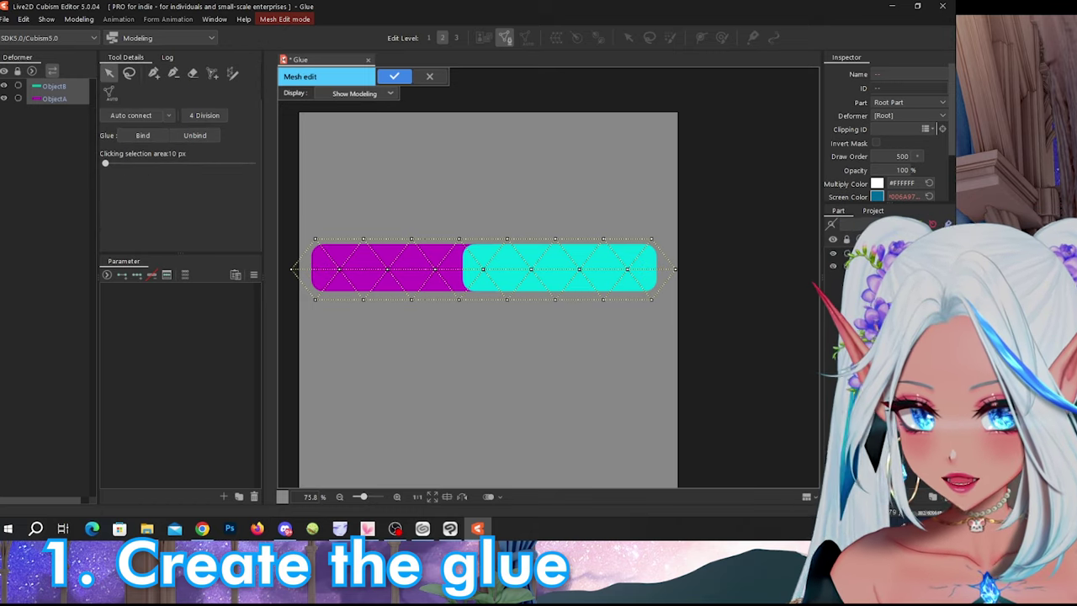
{"action": "left_click", "coordinate": [324, 130]}
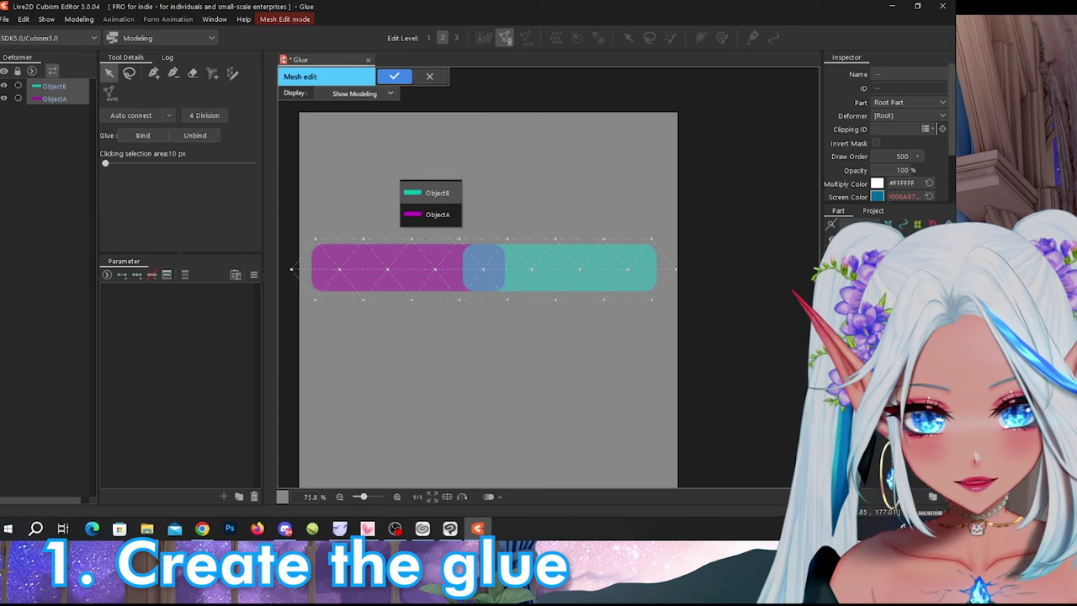
{"action": "left_click", "coordinate": [431, 191]}
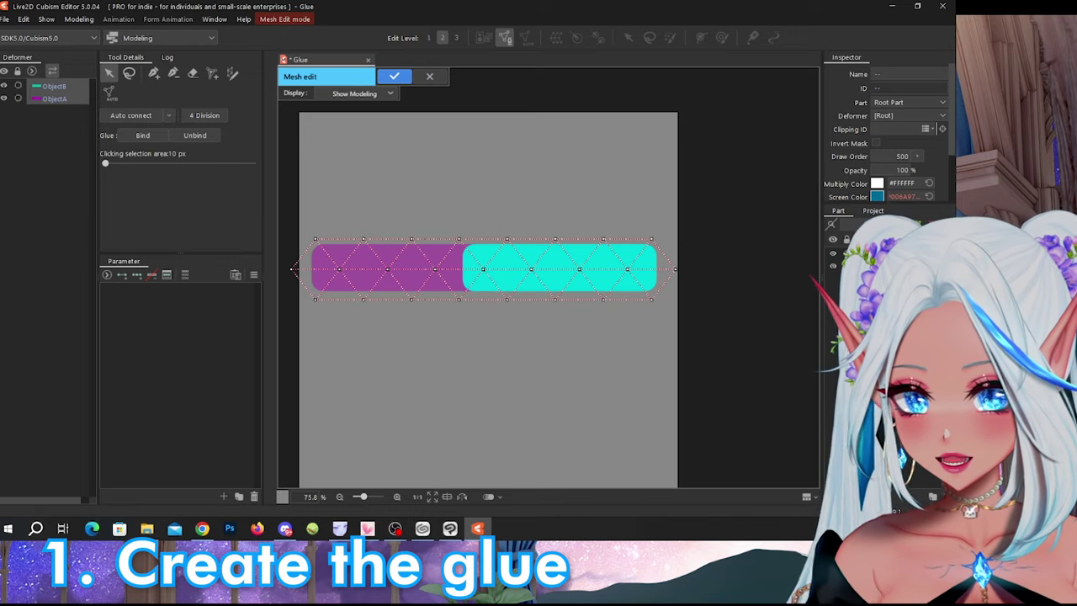
{"action": "double_click", "coordinate": [496, 173]}
{"action": "left_click", "coordinate": [523, 180]}
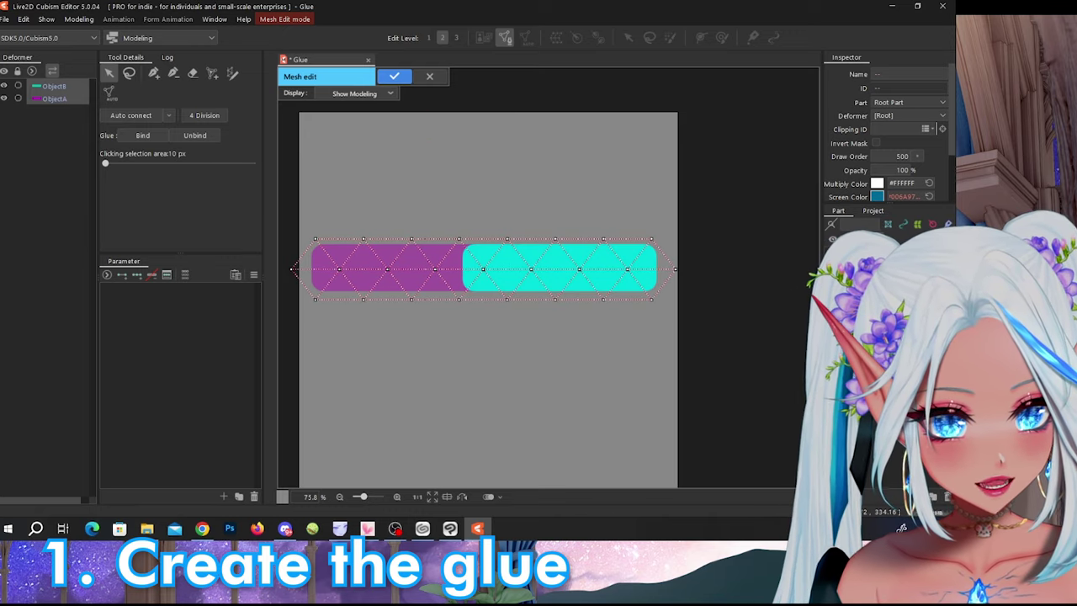
{"action": "left_click", "coordinate": [193, 73]}
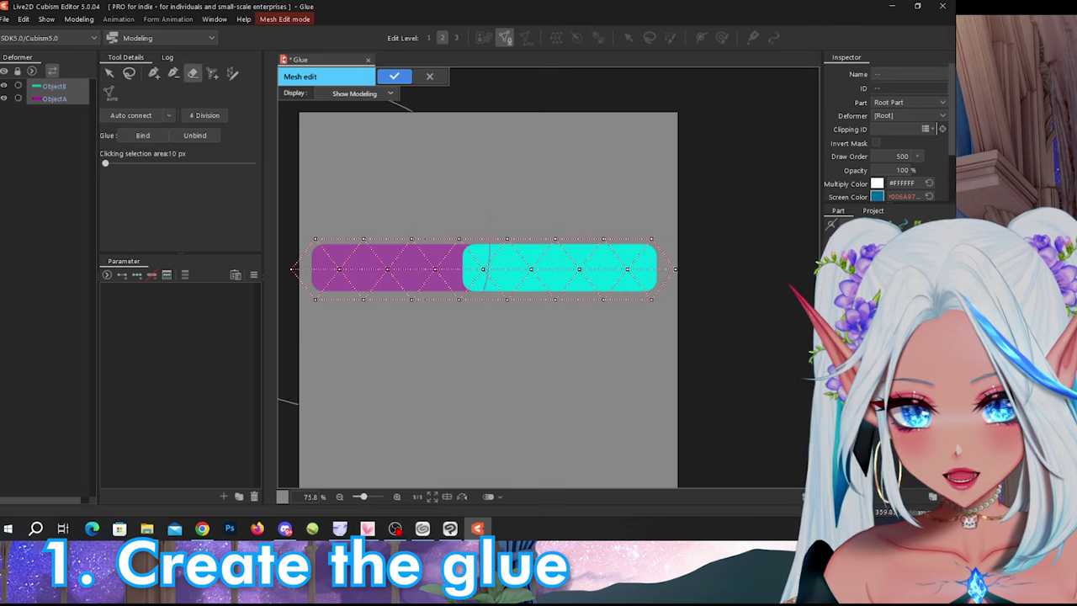
{"action": "key", "text": "b"}
{"action": "mouse_move", "coordinate": [530, 261]}
{"action": "left_mouse_down"}
{"action": "mouse_move", "coordinate": [432, 235]}
{"action": "mouse_move", "coordinate": [343, 253]}
{"action": "left_mouse_up"}
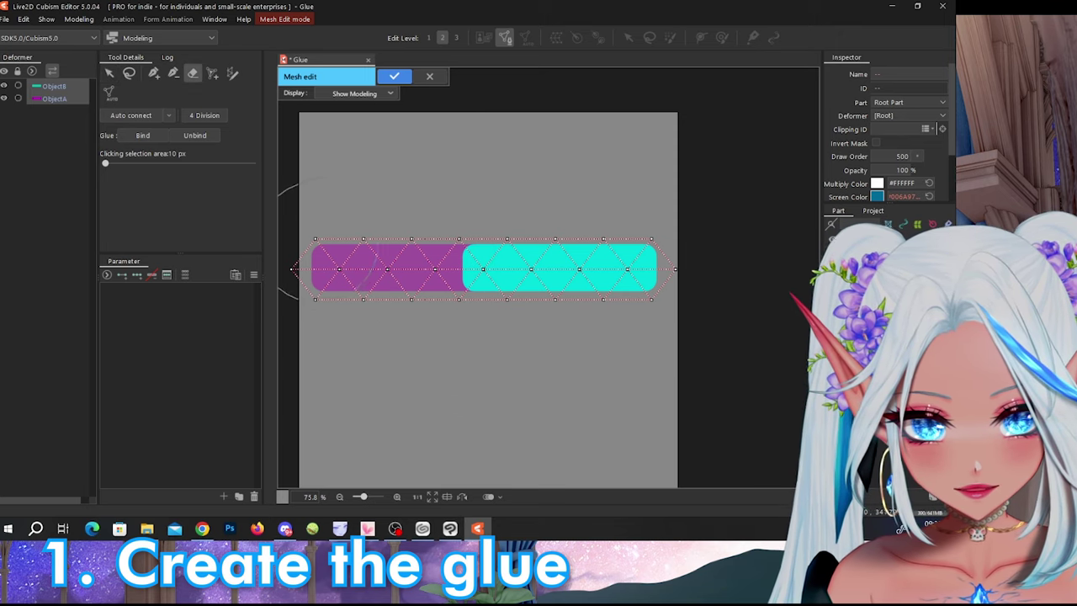
{"action": "left_click", "coordinate": [317, 248]}
{"action": "left_click", "coordinate": [322, 330]}
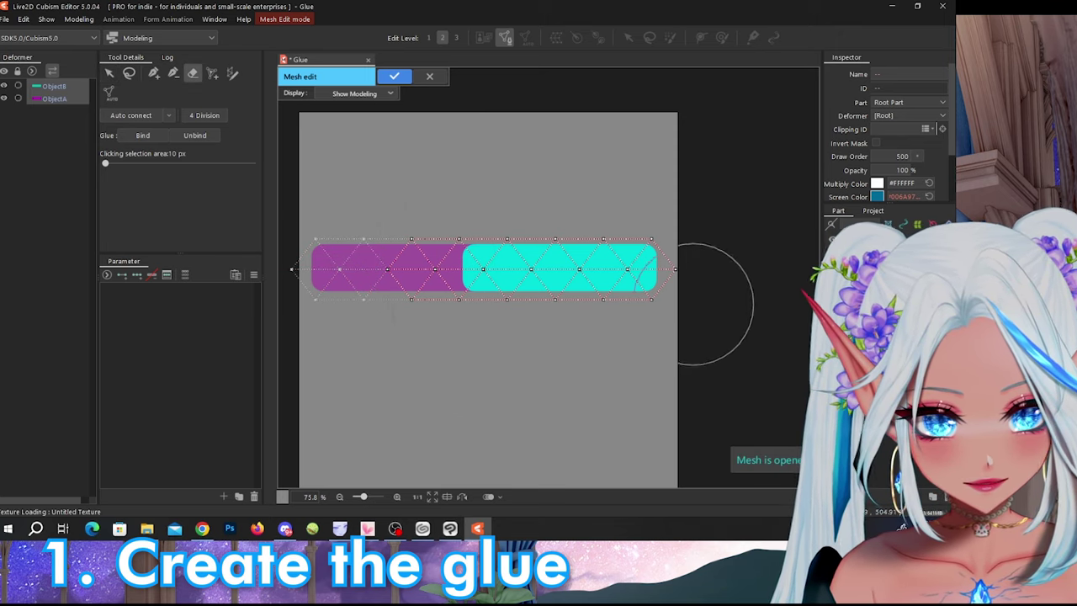
- Select only ObjectA's mesh and erase its points over the right end of the turquoise rectangle
{"action": "left_click", "coordinate": [108, 73]}
{"action": "left_click", "coordinate": [442, 182]}
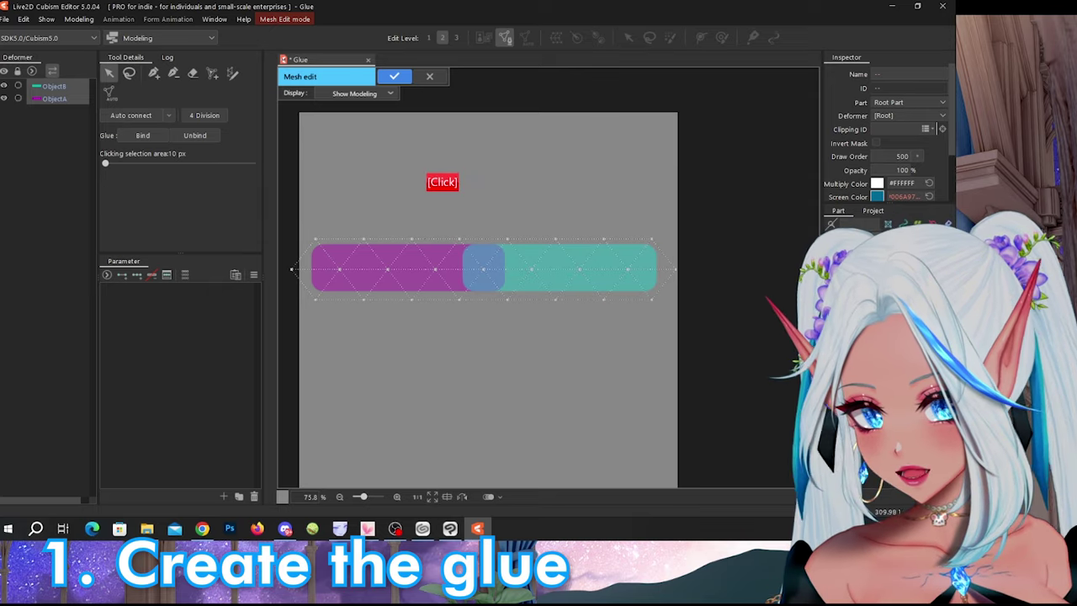
{"action": "left_click", "coordinate": [302, 217]}
{"action": "key", "text": "e"}
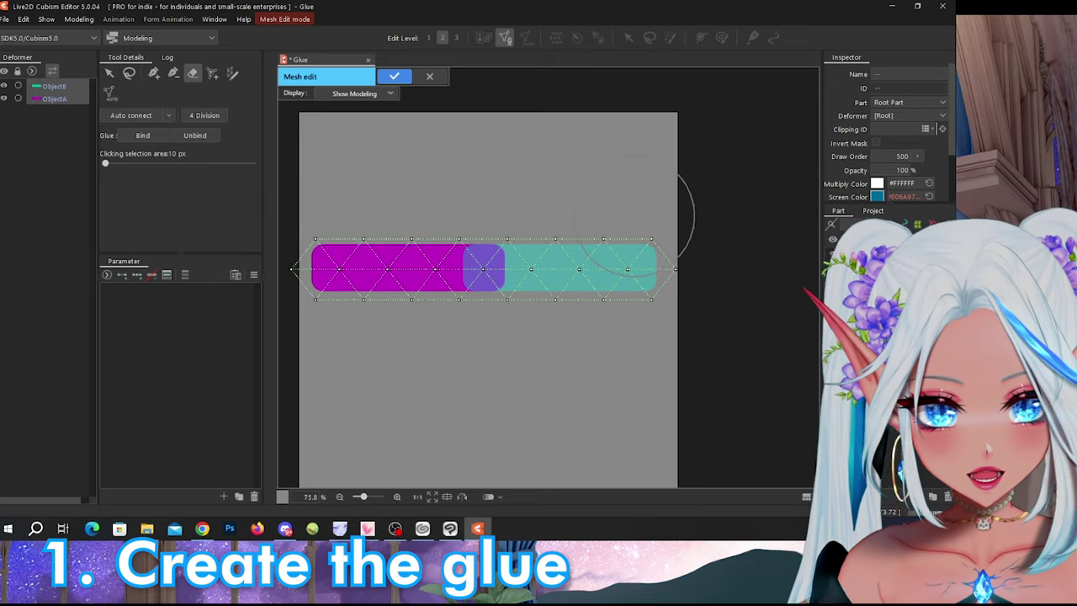
{"action": "left_click", "coordinate": [623, 211]}
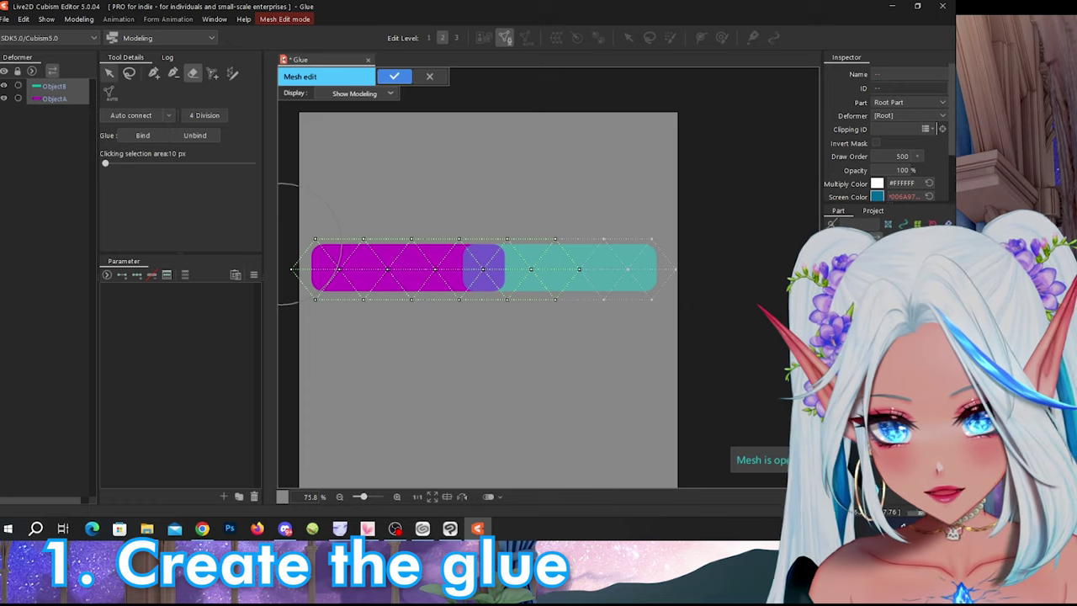
- Select the meshes of both objects together and examine their points around the overlap up close
{"action": "left_click", "coordinate": [109, 73]}
{"action": "left_click", "coordinate": [504, 227]}
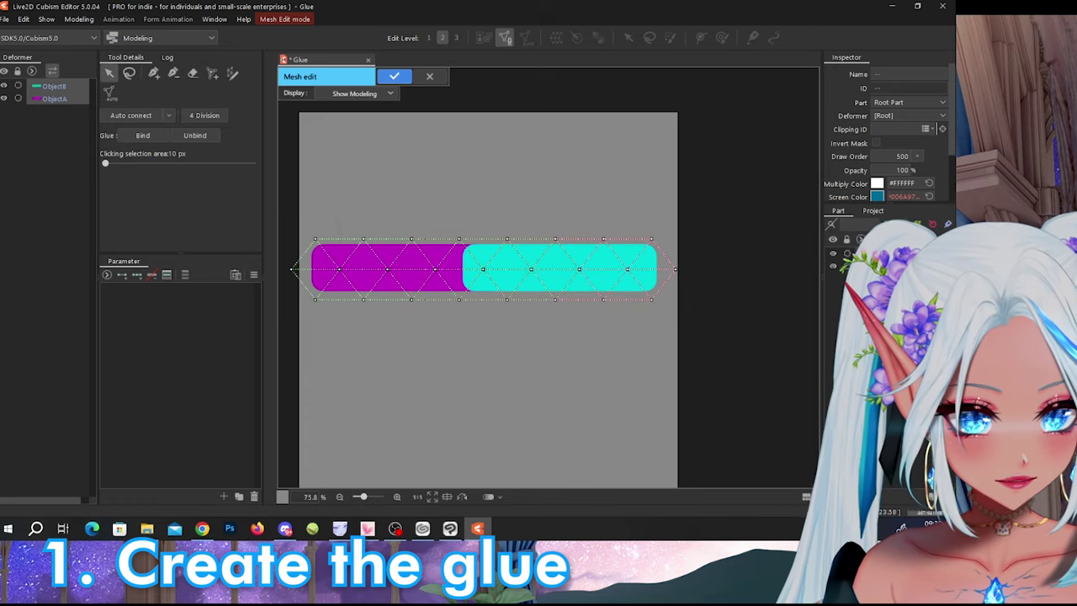
{"action": "scroll", "coordinate": [412, 240], "scroll_direction": "up", "scroll_amount": 10}
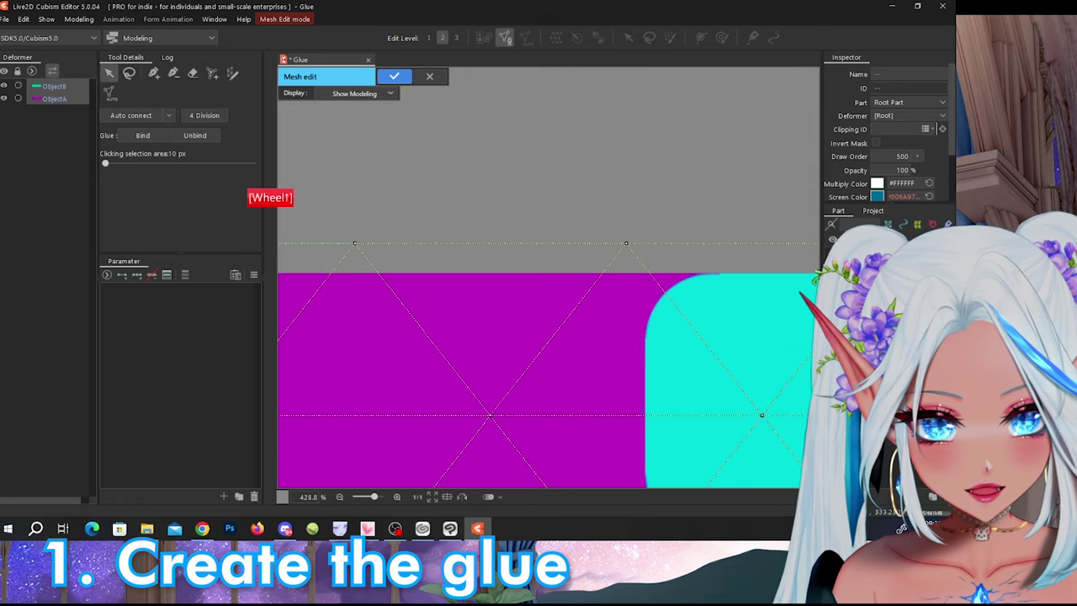
{"action": "scroll", "coordinate": [454, 215], "scroll_direction": "down", "scroll_amount": 6}
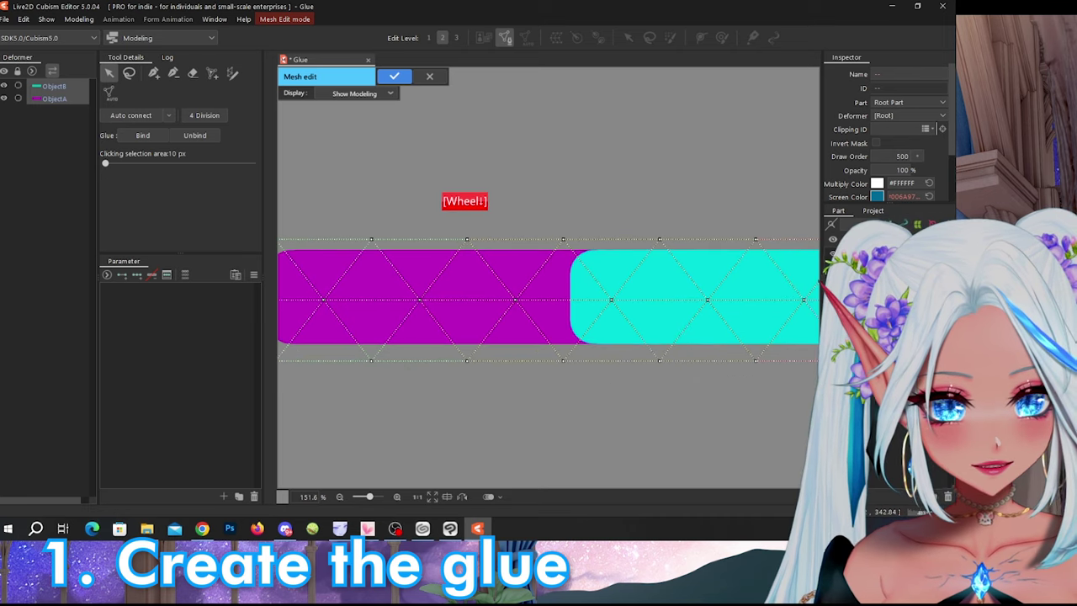
{"action": "scroll", "coordinate": [318, 189], "scroll_direction": "up", "scroll_amount": 6}
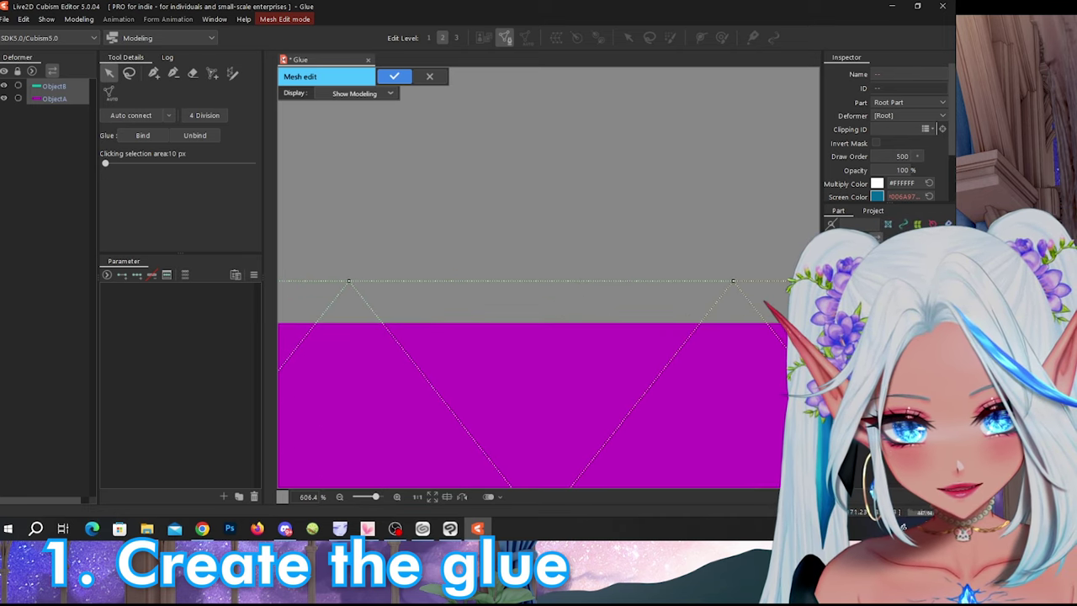
- Select all points of both objects' meshes, bind the overlapping ones as glue and examine the bound points around the overlap
{"action": "scroll", "coordinate": [309, 218], "scroll_direction": "down", "scroll_amount": 3}
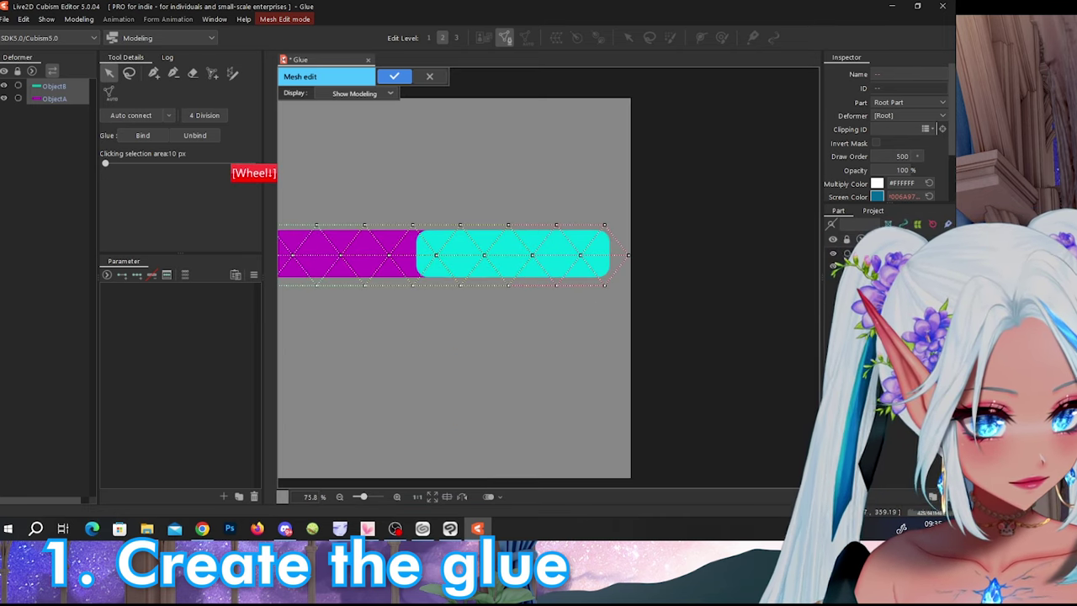
{"action": "scroll", "coordinate": [516, 224], "scroll_direction": "up", "scroll_amount": 2}
{"action": "scroll", "coordinate": [631, 198], "scroll_direction": "down", "scroll_amount": 3}
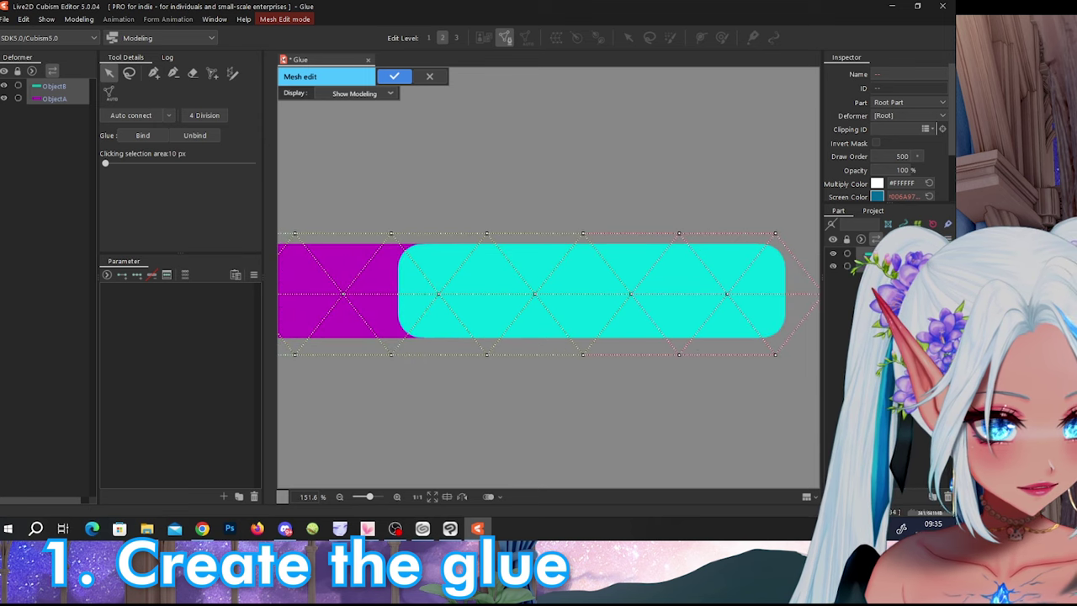
{"action": "scroll", "coordinate": [437, 192], "scroll_direction": "up", "scroll_amount": 4}
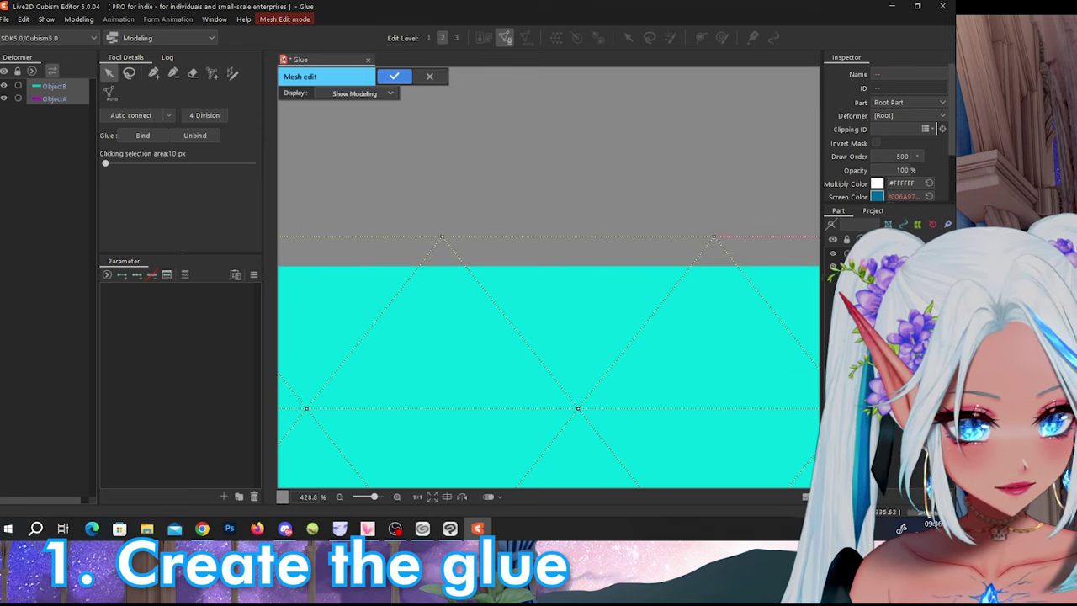
{"action": "scroll", "coordinate": [580, 261], "scroll_direction": "down", "scroll_amount": 6}
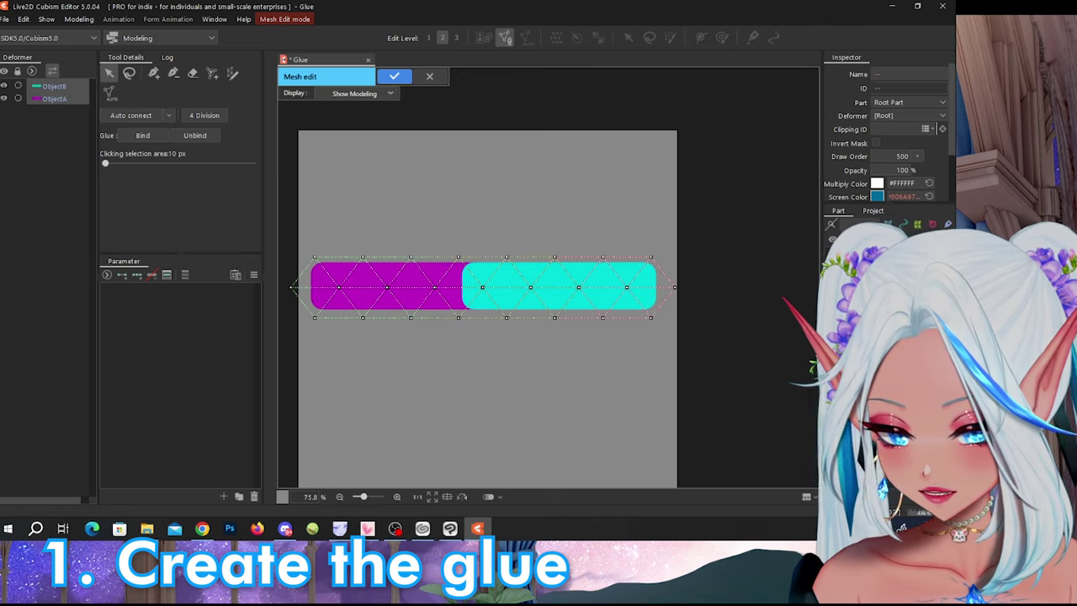
{"action": "key", "text": "ctrl+a"}
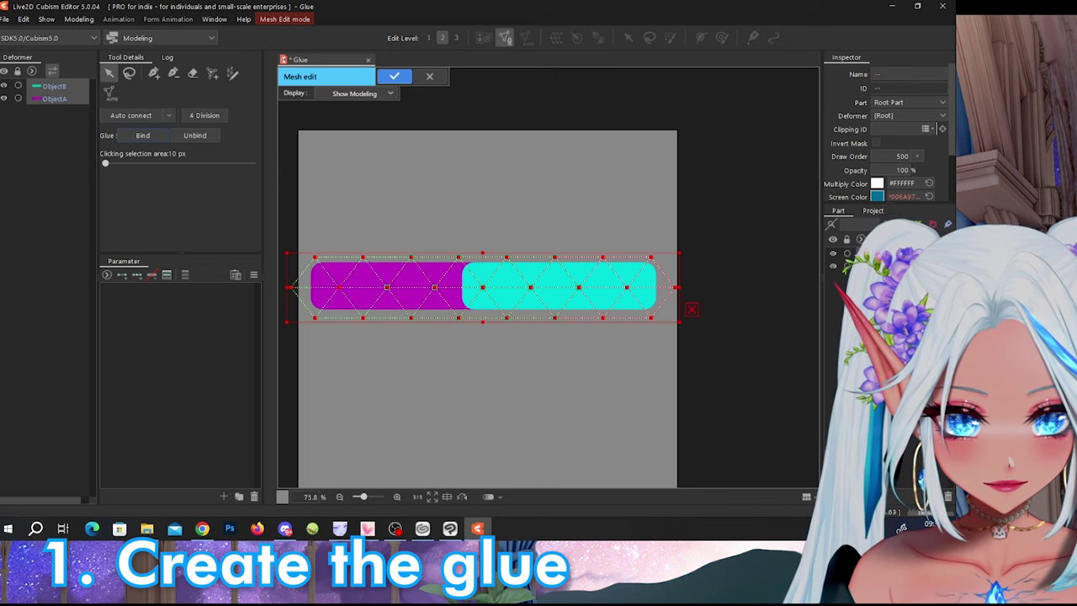
{"action": "left_click", "coordinate": [376, 166]}
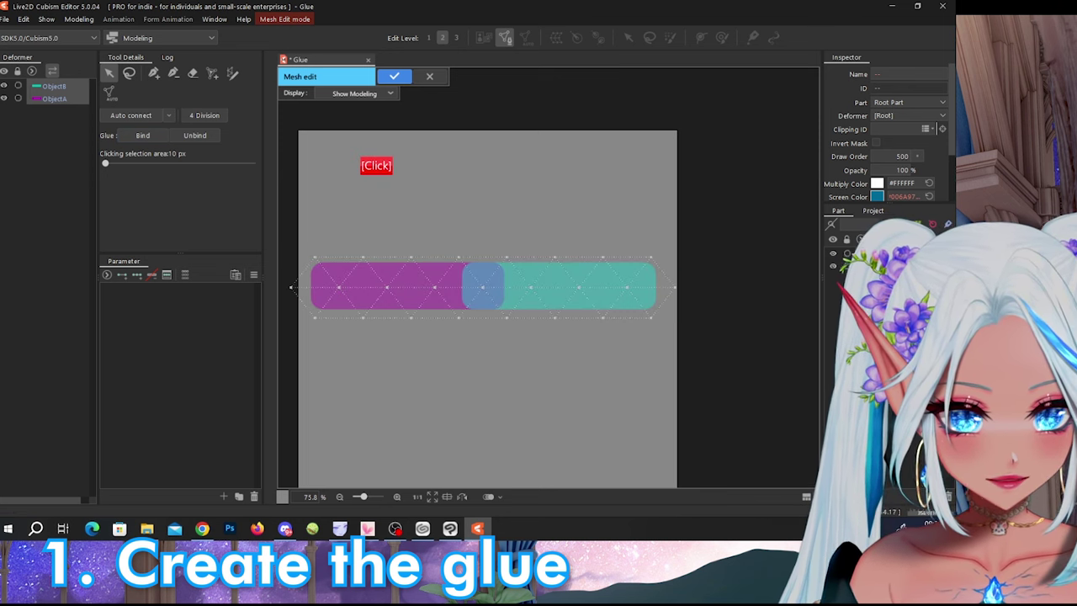
{"action": "scroll", "coordinate": [382, 285], "scroll_direction": "up", "scroll_amount": 4}
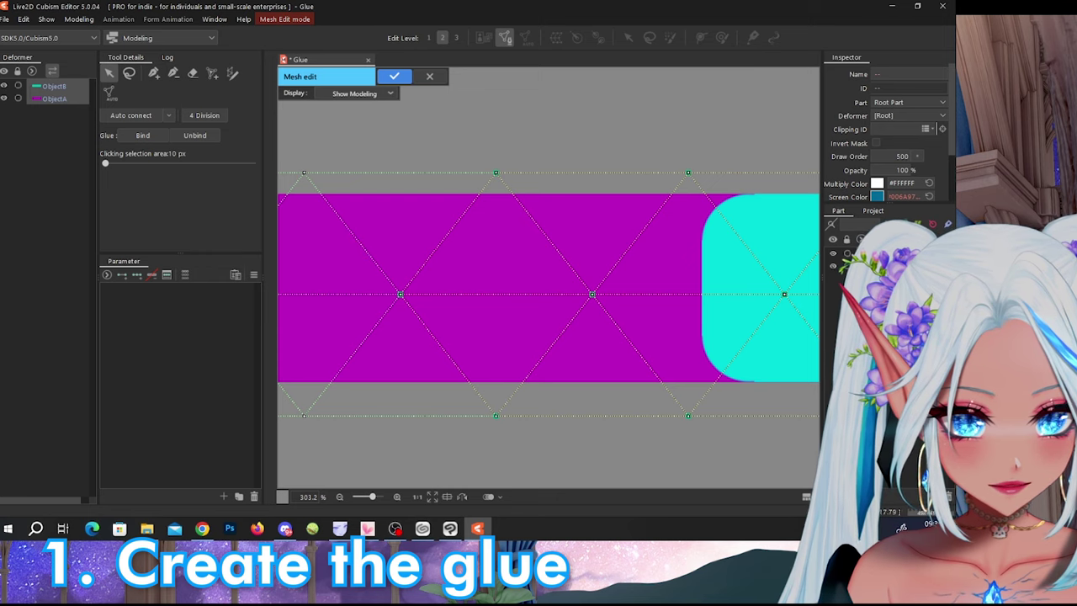
{"action": "scroll", "coordinate": [333, 252], "scroll_direction": "down", "scroll_amount": 5}
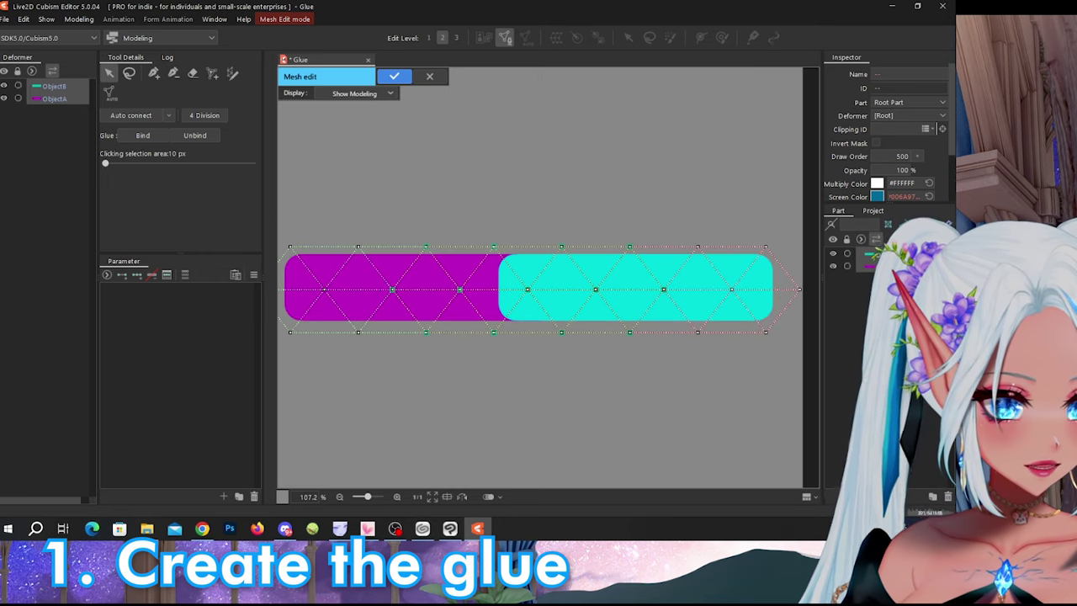
{"action": "scroll", "coordinate": [318, 278], "scroll_direction": "down", "scroll_amount": 2}
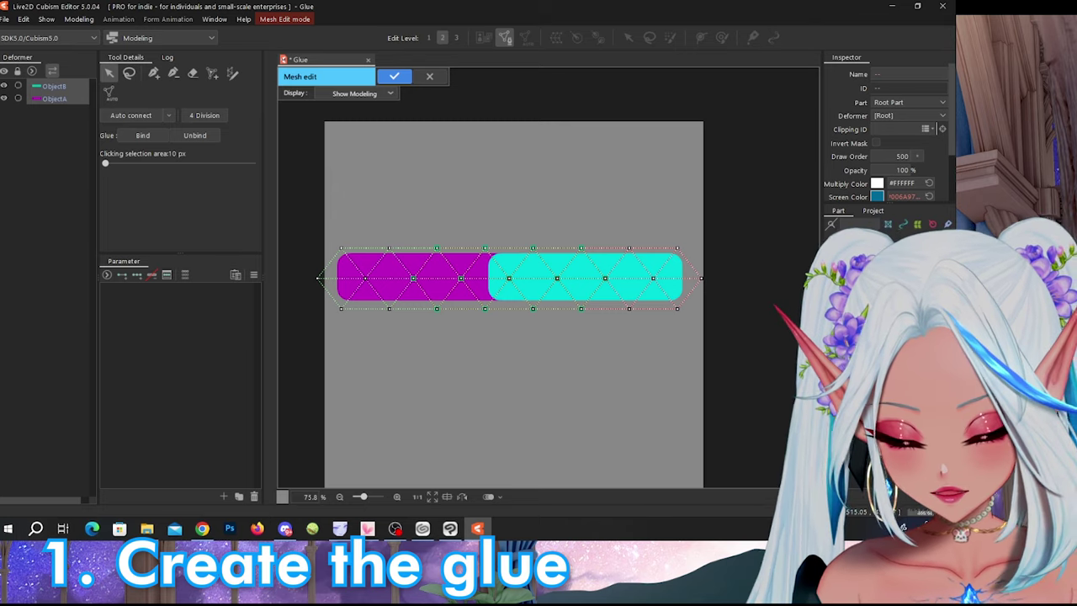
- Undo the binding of the overlapping points and clear the point selection
{"action": "key", "text": "ctrl+z"}
{"action": "key", "text": "ctrl+a"}
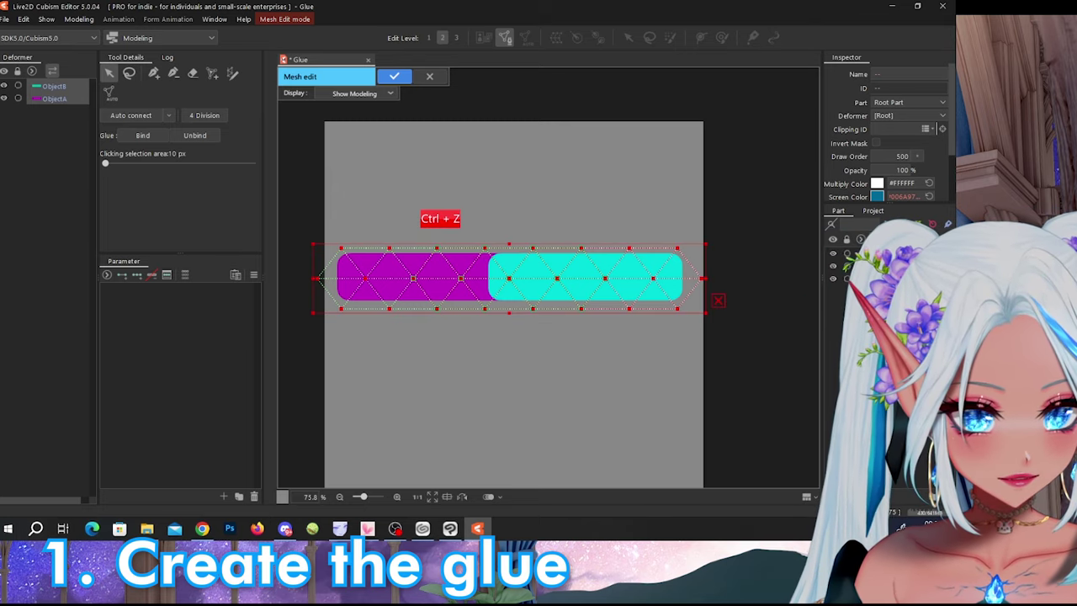
{"action": "key", "text": "ctrl+a"}
{"action": "key", "text": "Escape"}
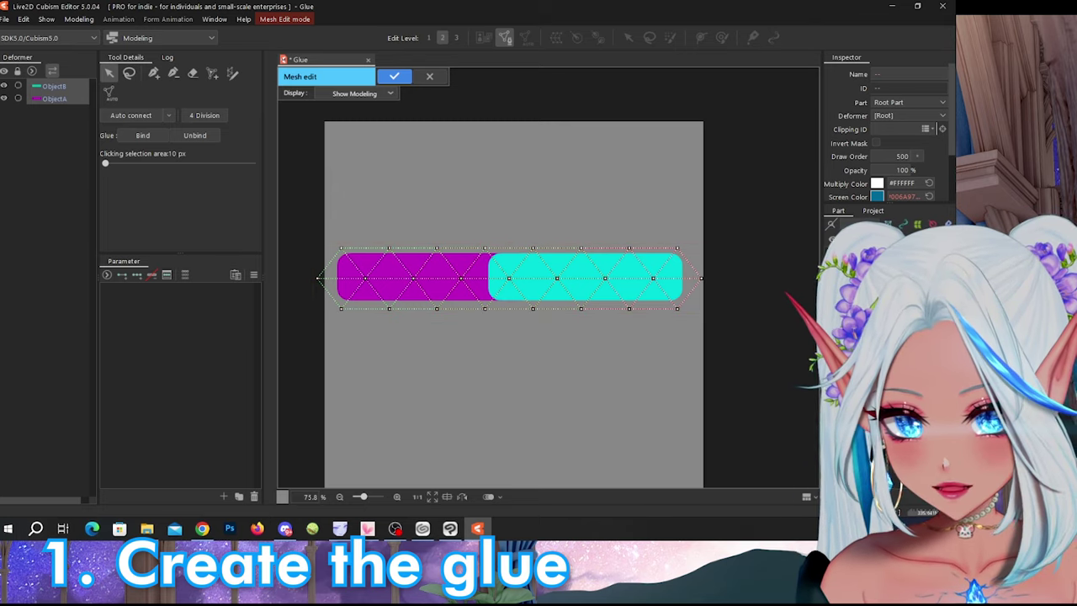
- Lasso only the overlapping points of both meshes, extend the selection to all points and clear it
{"action": "left_click", "coordinate": [129, 74]}
{"action": "mouse_move", "coordinate": [444, 232]}
{"action": "left_mouse_down"}
{"action": "mouse_move", "coordinate": [425, 328]}
{"action": "mouse_move", "coordinate": [569, 337]}
{"action": "mouse_move", "coordinate": [621, 300]}
{"action": "left_mouse_up"}
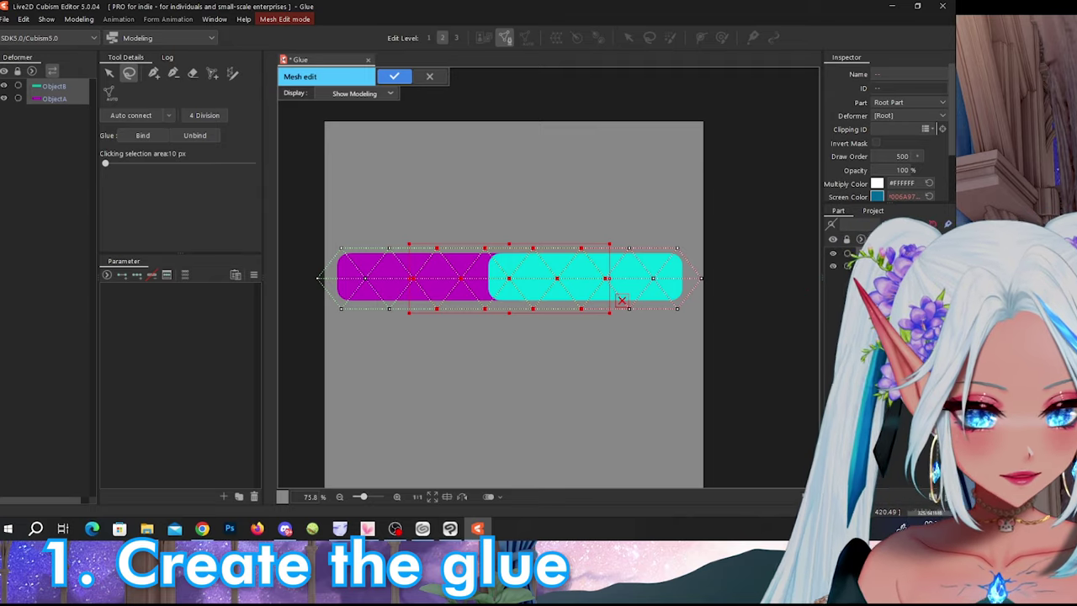
{"action": "key", "text": "ctrl+a"}
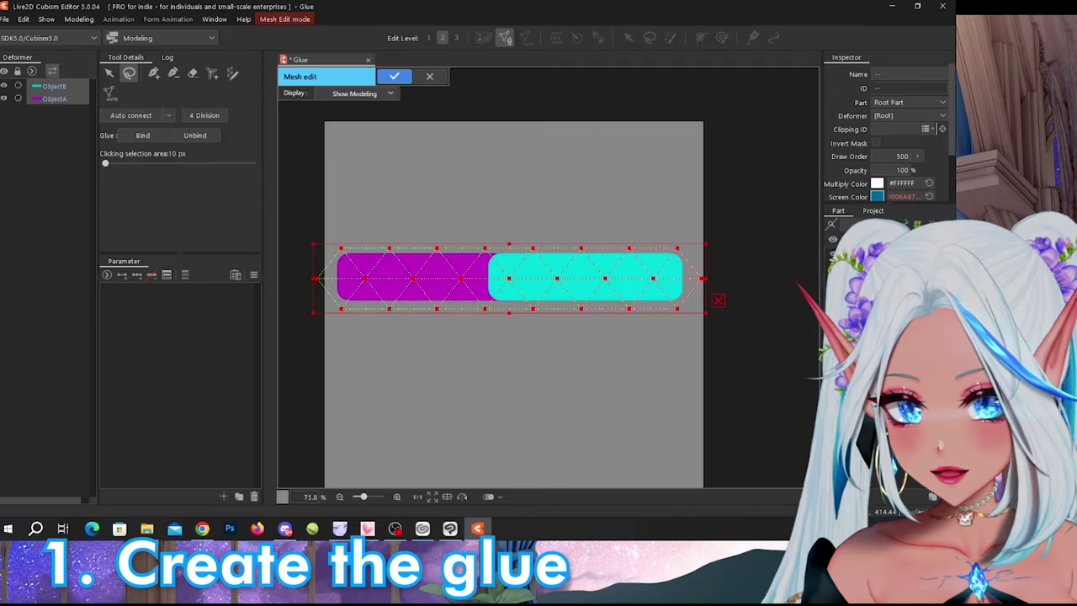
{"action": "left_click", "coordinate": [471, 331]}
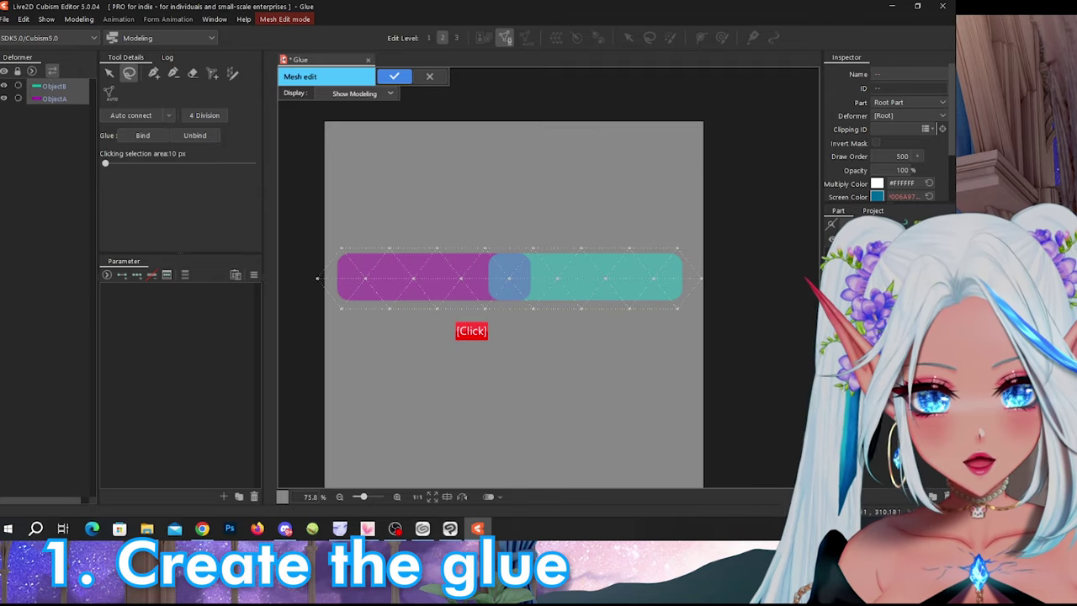
- Lasso only the upper-left corner point of the purple rectangle's mesh and try to bind it
{"action": "scroll", "coordinate": [311, 241], "scroll_direction": "up", "scroll_amount": 3}
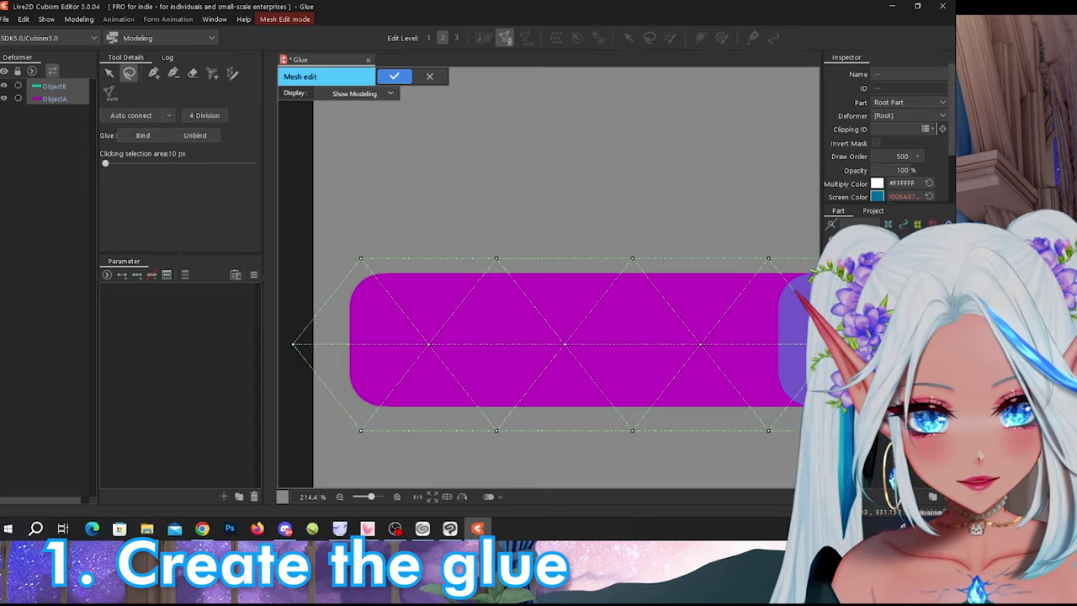
{"action": "scroll", "coordinate": [347, 253], "scroll_direction": "up", "scroll_amount": 2}
{"action": "mouse_move", "coordinate": [366, 225]}
{"action": "left_mouse_down"}
{"action": "mouse_move", "coordinate": [373, 308]}
{"action": "mouse_move", "coordinate": [404, 239]}
{"action": "left_mouse_up"}
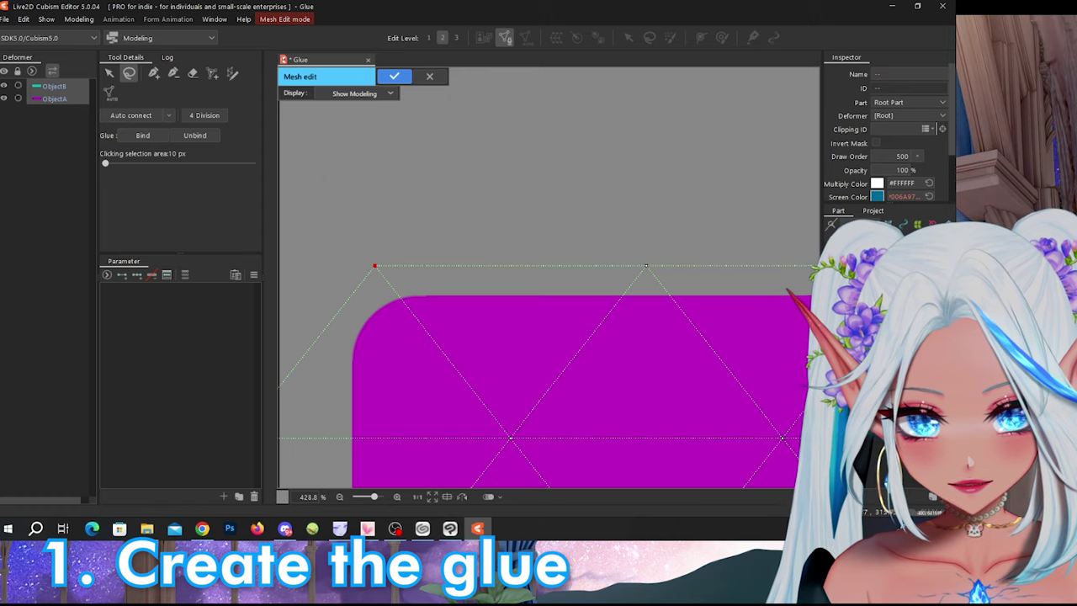
{"action": "scroll", "coordinate": [311, 233], "scroll_direction": "down", "scroll_amount": 3}
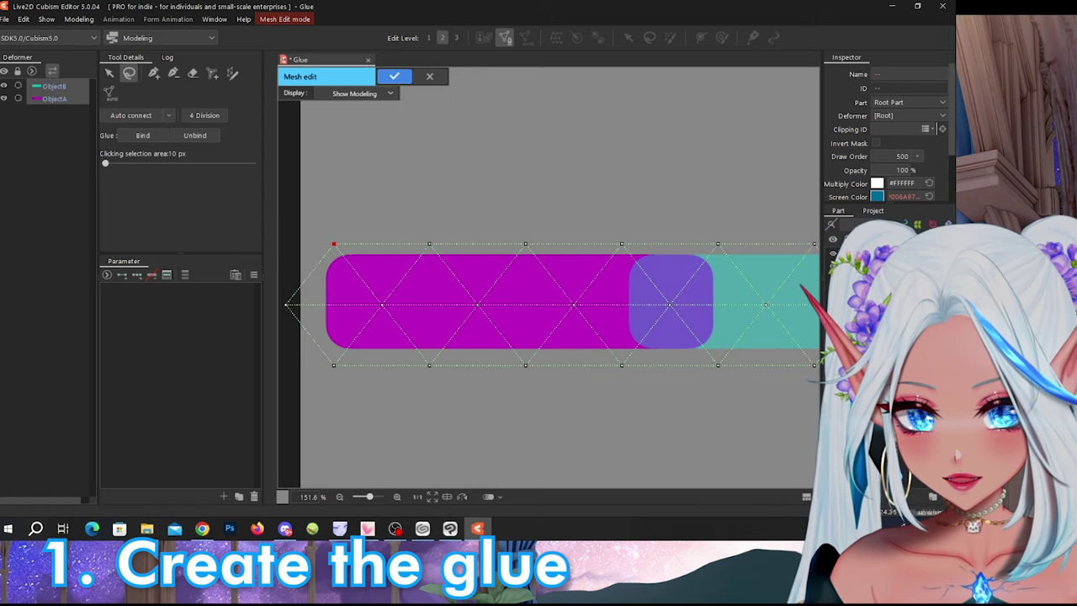
{"action": "scroll", "coordinate": [320, 239], "scroll_direction": "down", "scroll_amount": 4}
{"action": "scroll", "coordinate": [320, 239], "scroll_direction": "up", "scroll_amount": 6}
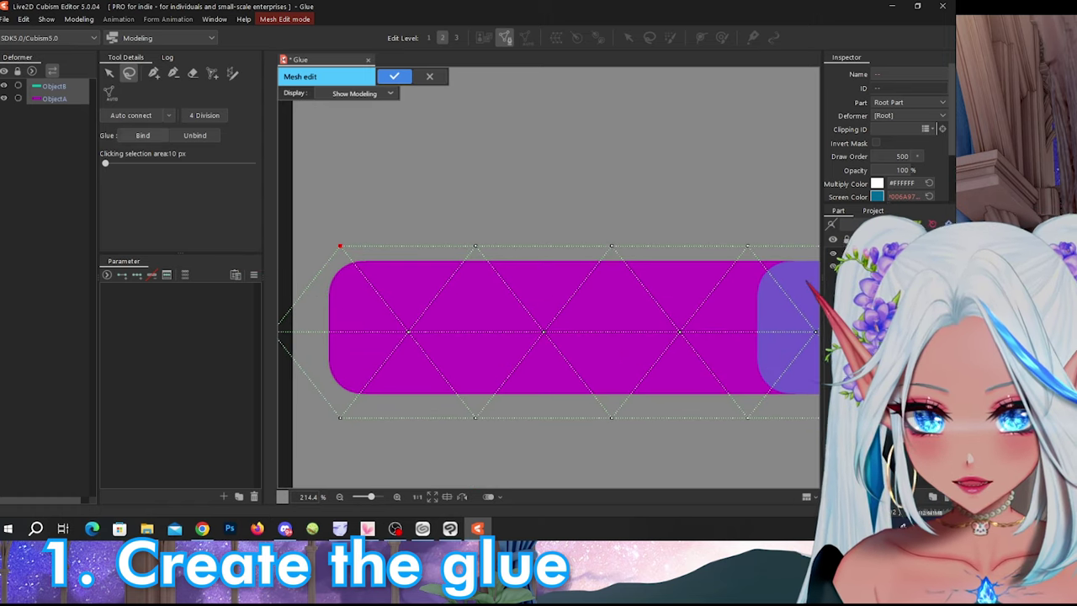
{"action": "left_click", "coordinate": [142, 135]}
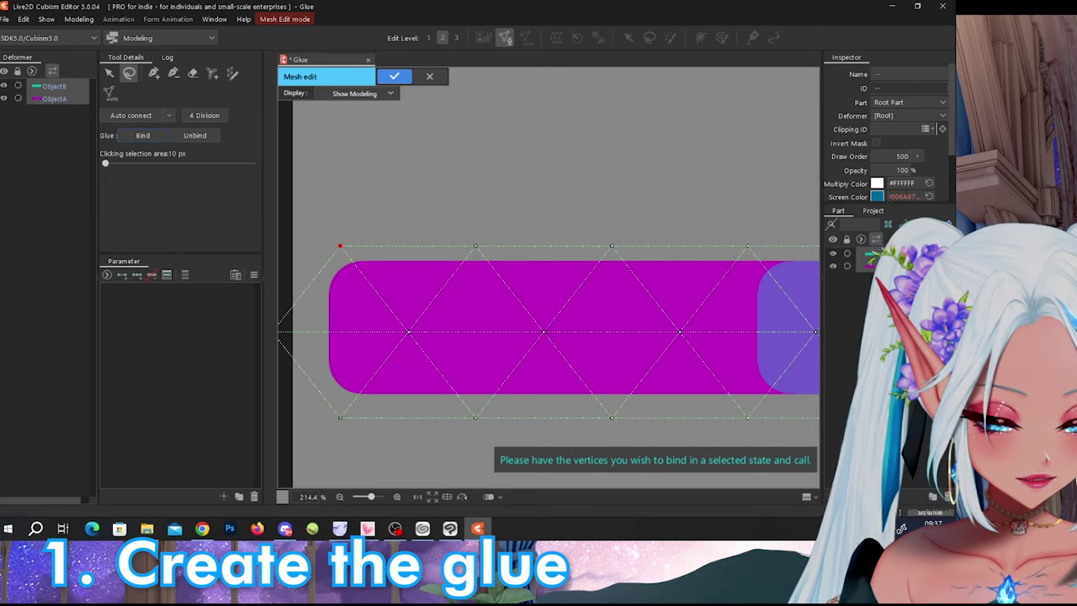
- Select all points of both meshes, bind the overlapping ones as glue and confirm the mesh edit
{"action": "scroll", "coordinate": [328, 240], "scroll_direction": "down", "scroll_amount": 2}
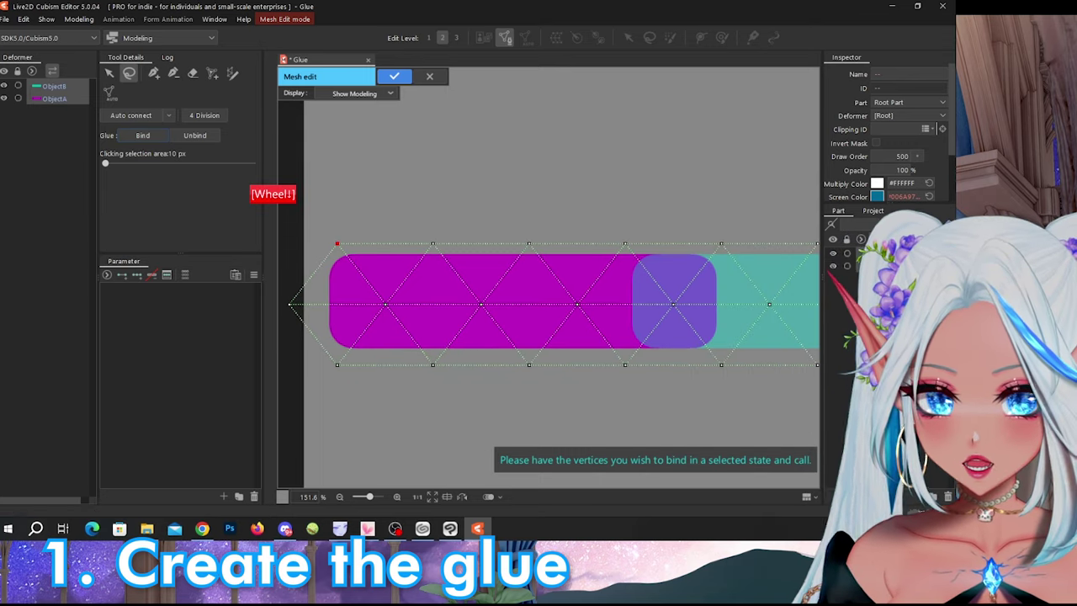
{"action": "scroll", "coordinate": [337, 243], "scroll_direction": "down", "scroll_amount": 2}
{"action": "key", "text": "ctrl+a"}
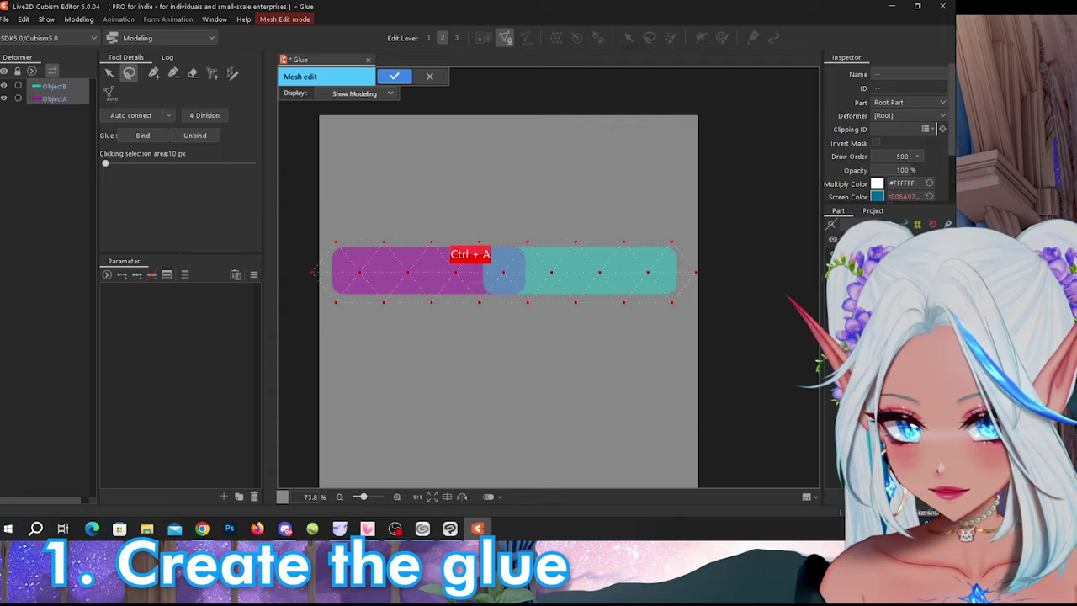
{"action": "left_click", "coordinate": [508, 231]}
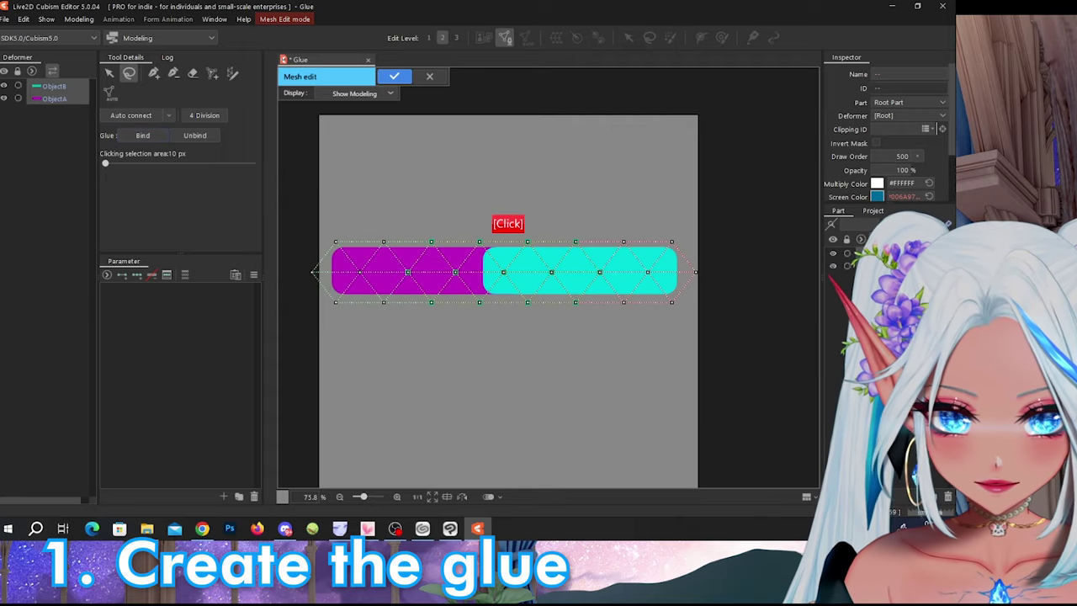
{"action": "scroll", "coordinate": [365, 227], "scroll_direction": "up", "scroll_amount": 1}
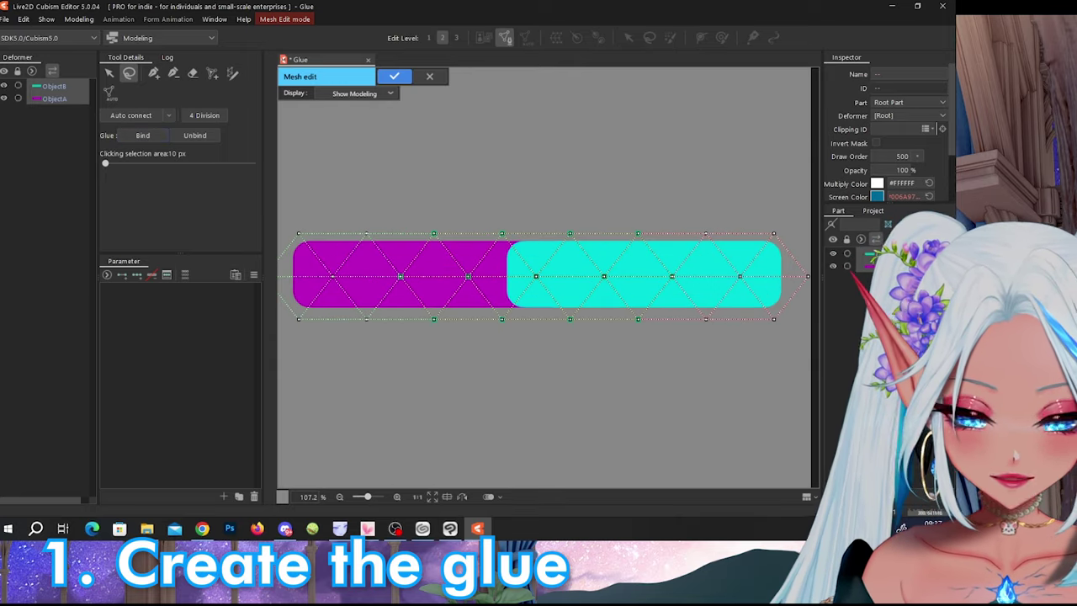
{"action": "scroll", "coordinate": [351, 202], "scroll_direction": "down", "scroll_amount": 1}
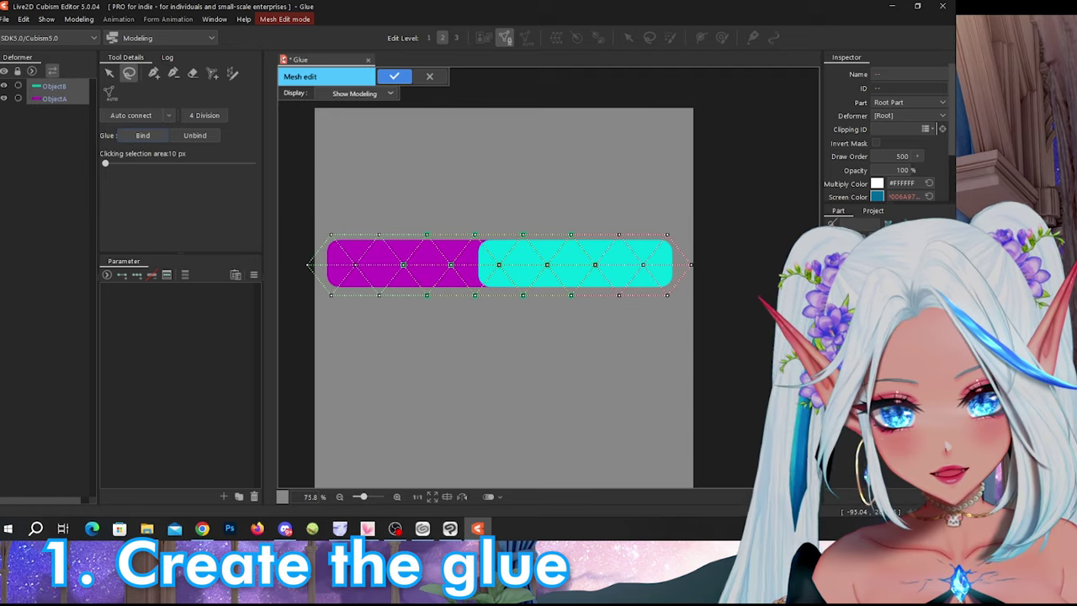
{"action": "left_click_drag", "start_coordinate": [394, 211], "coordinate": [489, 240]}
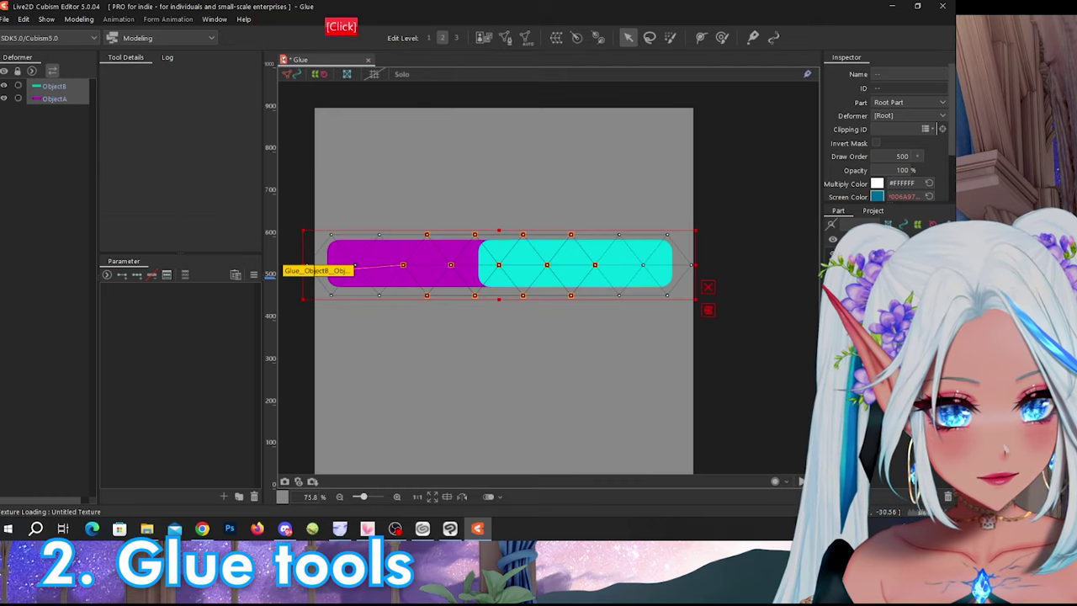
- Examine the glue points on ObjectB, on ObjectA and on the glue part itself, one after the other
{"action": "scroll", "coordinate": [424, 274], "scroll_direction": "down", "scroll_amount": 1}
{"action": "left_click", "coordinate": [656, 202]}
{"action": "scroll", "coordinate": [506, 248], "scroll_direction": "up", "scroll_amount": 1}
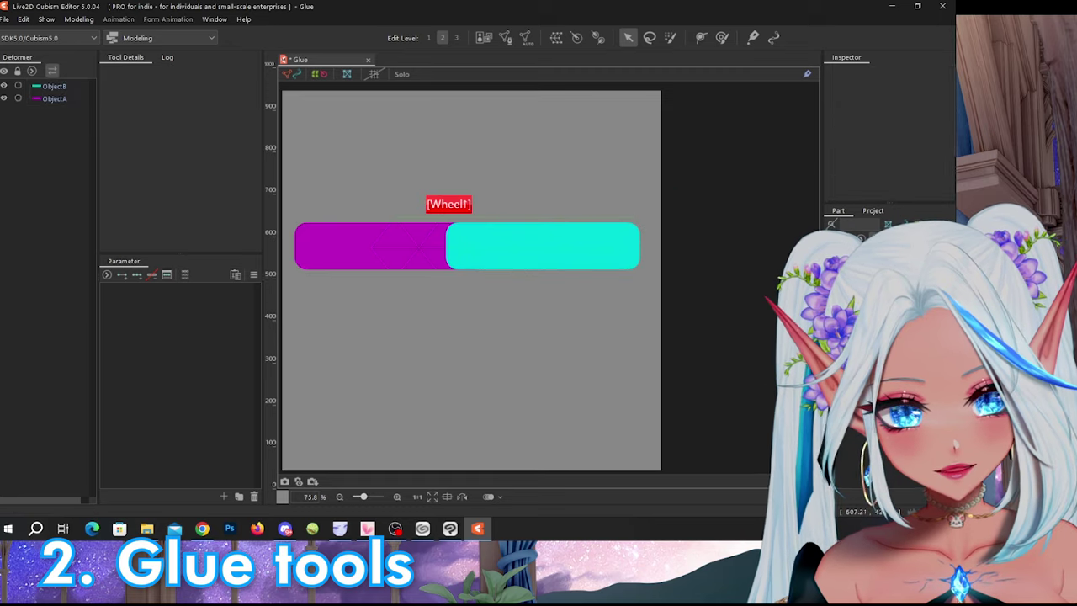
{"action": "left_click", "coordinate": [505, 245]}
{"action": "scroll", "coordinate": [607, 252], "scroll_direction": "down", "scroll_amount": 1}
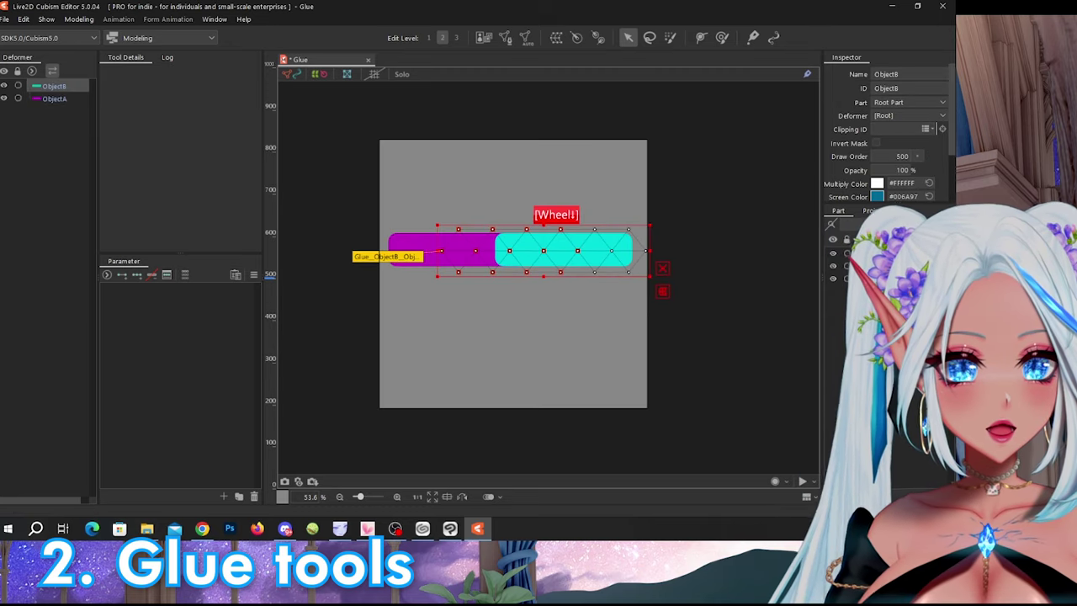
{"action": "scroll", "coordinate": [536, 233], "scroll_direction": "up", "scroll_amount": 1}
{"action": "left_click", "coordinate": [362, 239]}
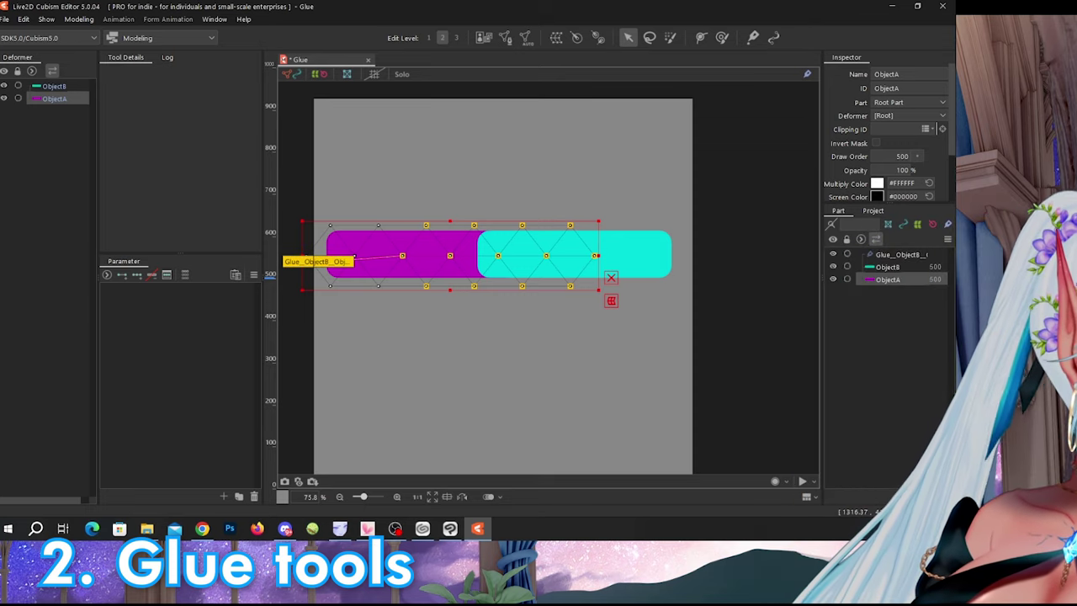
{"action": "left_click", "coordinate": [900, 254]}
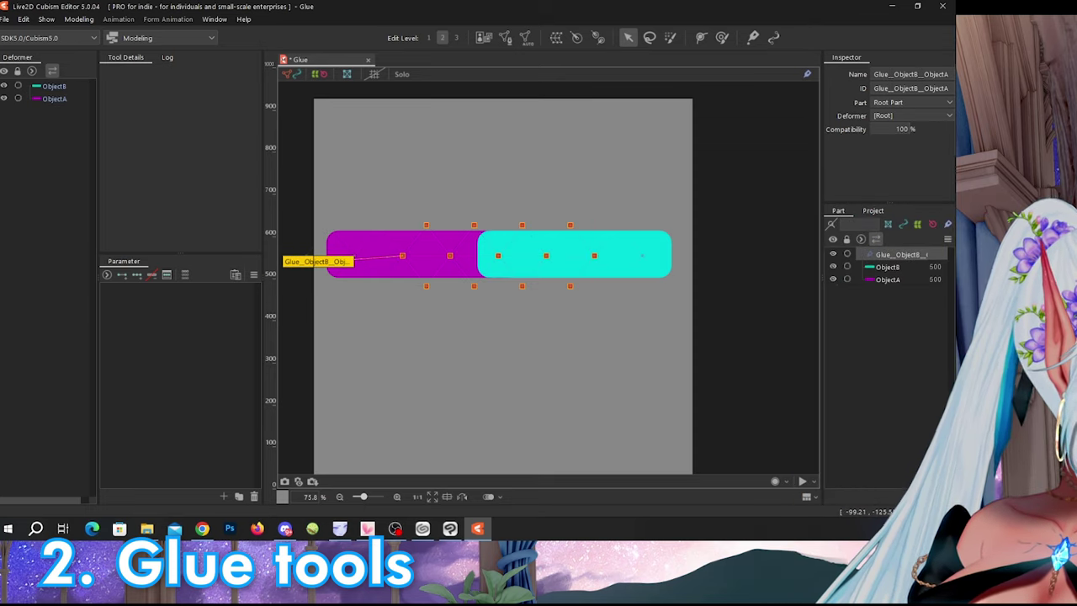
{"action": "left_click", "coordinate": [433, 304]}
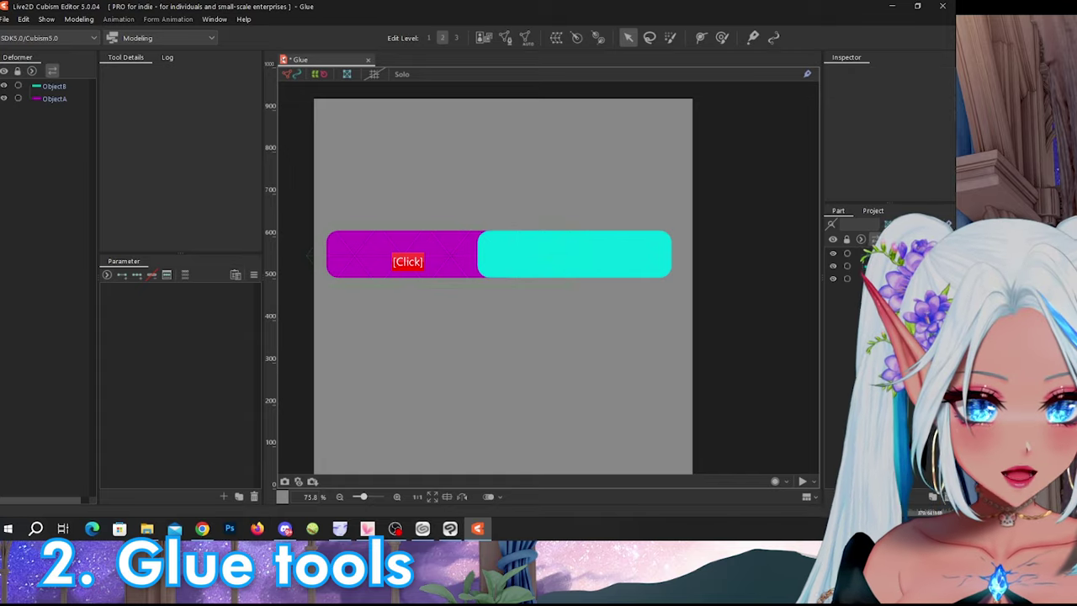
- Try moving part of ObjectA's mesh upward to test the glue and undo the deformation
{"action": "left_click", "coordinate": [333, 259]}
{"action": "left_click_drag", "start_coordinate": [425, 251], "coordinate": [407, 185]}
{"action": "key", "text": "ctrl+z"}
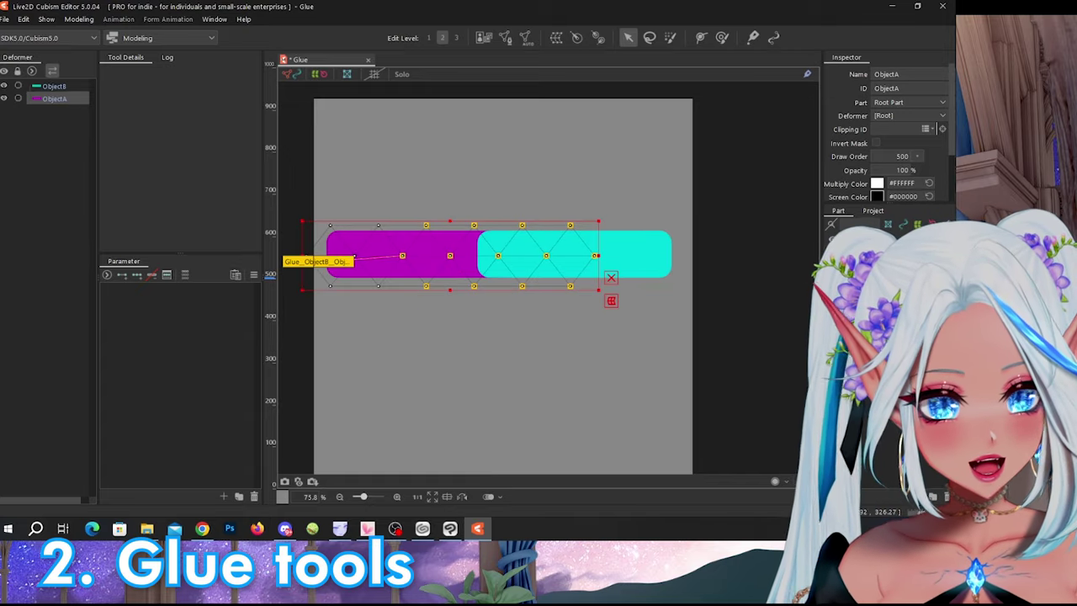
{"action": "key", "text": "shift+x"}
{"action": "left_click_drag", "start_coordinate": [465, 274], "coordinate": [513, 278]}
- Try bending ObjectB's right end upward to test how the glued objects follow, and undo the deformation
{"action": "left_click", "coordinate": [619, 252]}
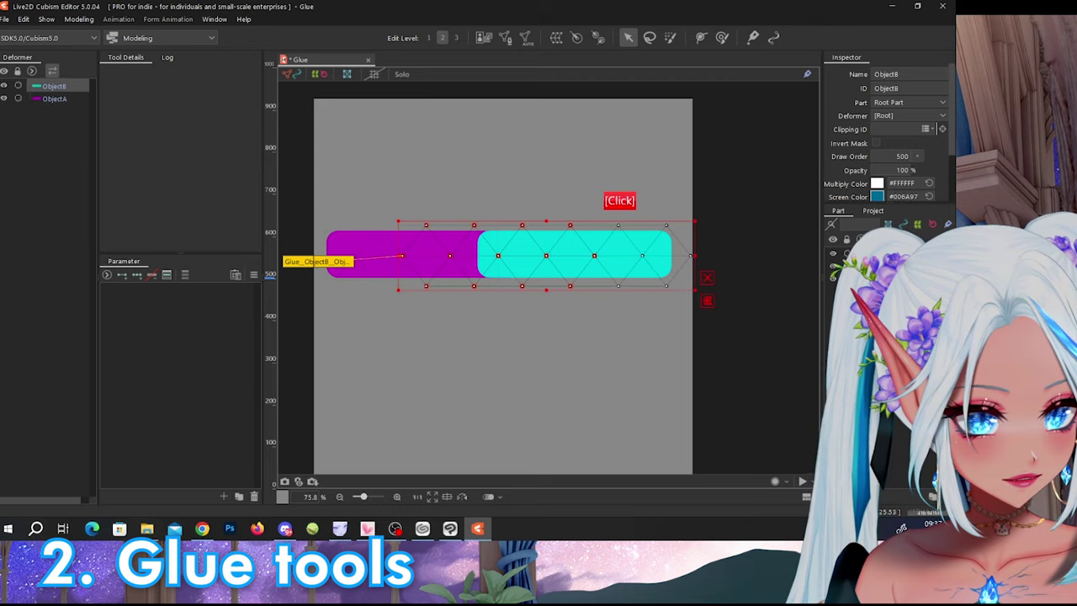
{"action": "key", "text": "shift+x"}
{"action": "left_click_drag", "start_coordinate": [698, 255], "coordinate": [596, 150]}
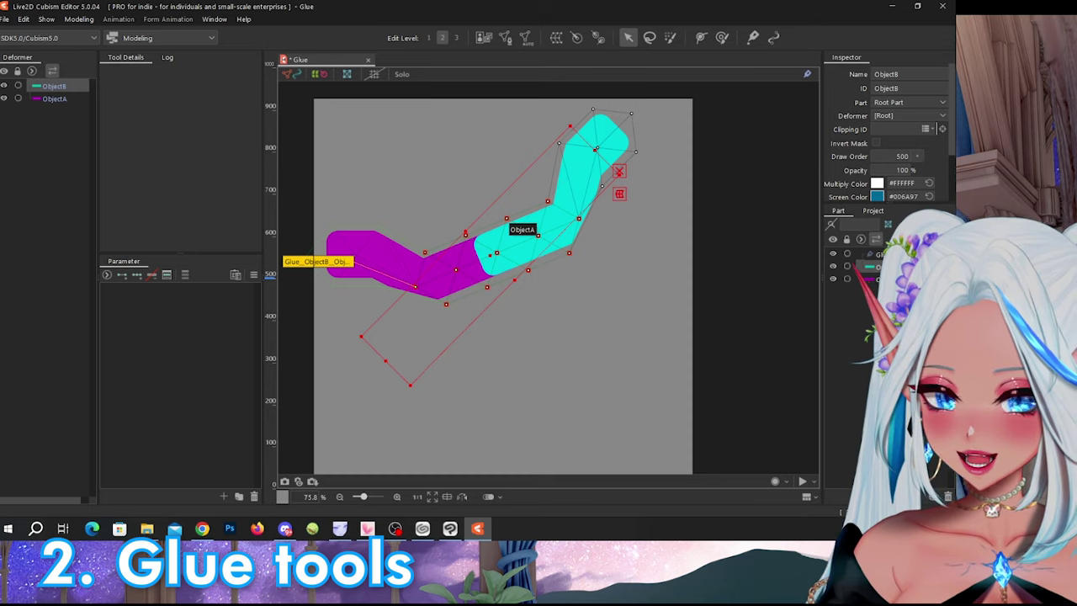
{"action": "key", "text": "ctrl+z"}
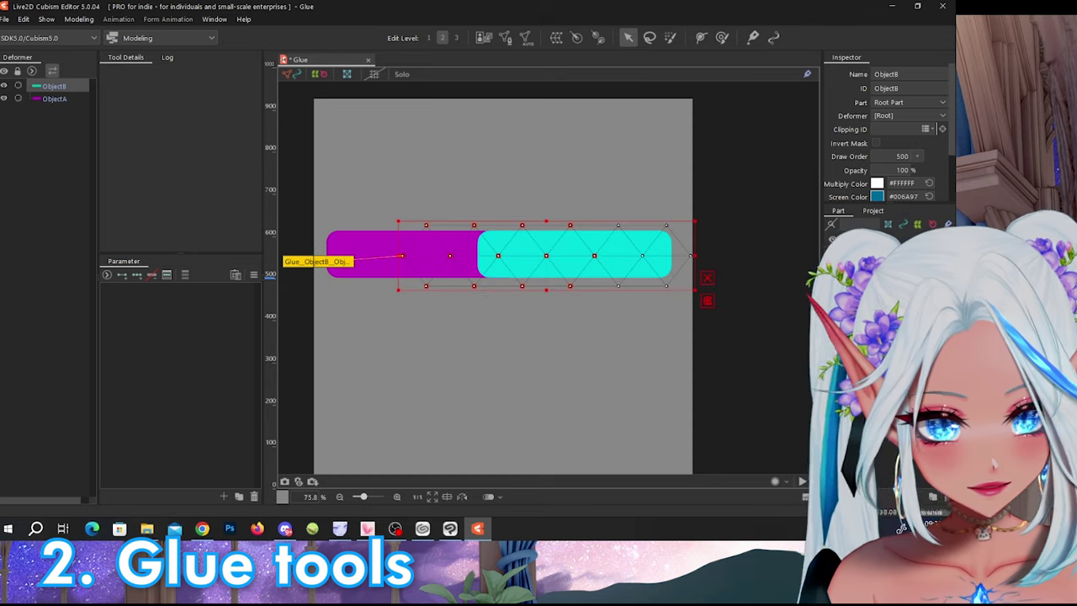
- Add a rotation deformer to ObjectB with its pivot in the overlap and its needle pointing toward the turquoise rectangle's right end
{"action": "left_click", "coordinate": [598, 37]}
{"action": "left_click_drag", "start_coordinate": [497, 256], "coordinate": [618, 255]}
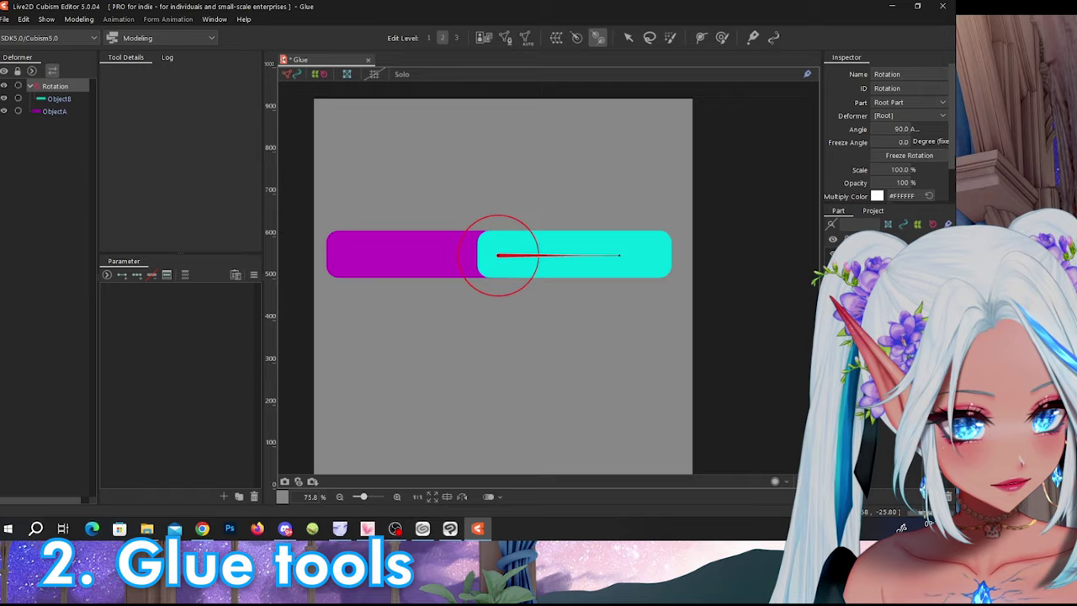
- Create a parameter named Rotation with a range of -1.0 to 1.0 and give the rotation deformer three keys on it
{"action": "key", "text": "v"}
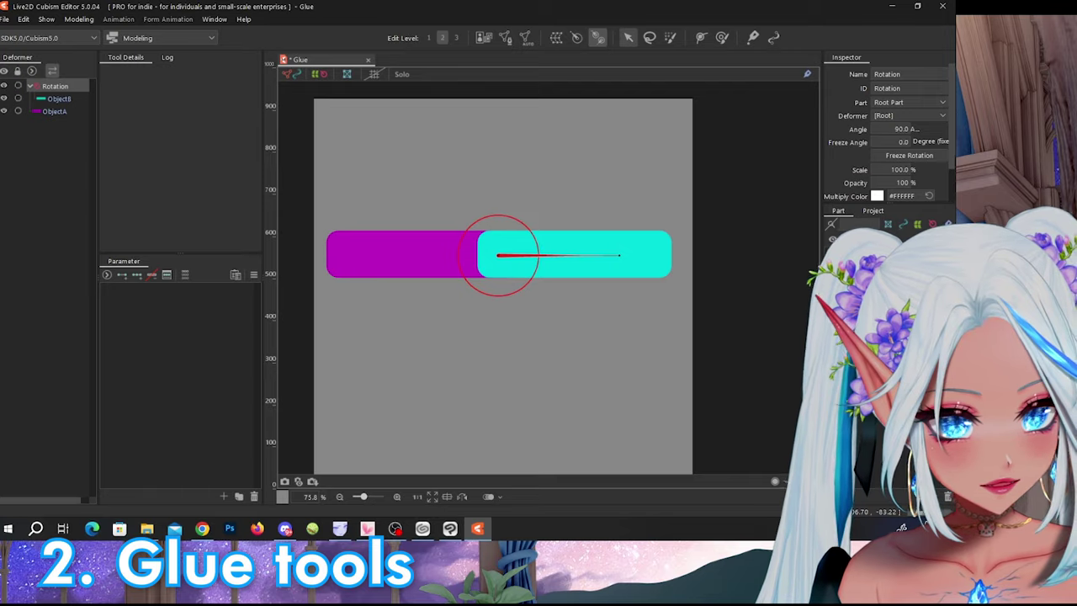
{"action": "left_click", "coordinate": [223, 496]}
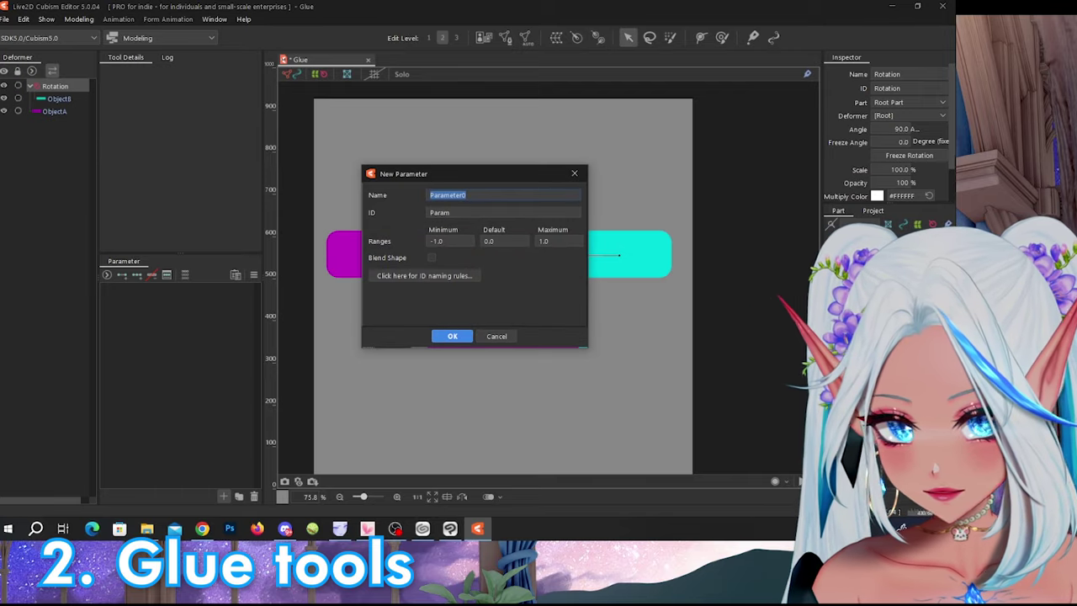
{"action": "type", "text": "Rotation"}
{"action": "left_click", "coordinate": [452, 335]}
{"action": "left_click", "coordinate": [136, 274]}
- Rotate the deformer downward at parameter value -1.0 and upward by a similar amount at 1.0
{"action": "left_click", "coordinate": [178, 290]}
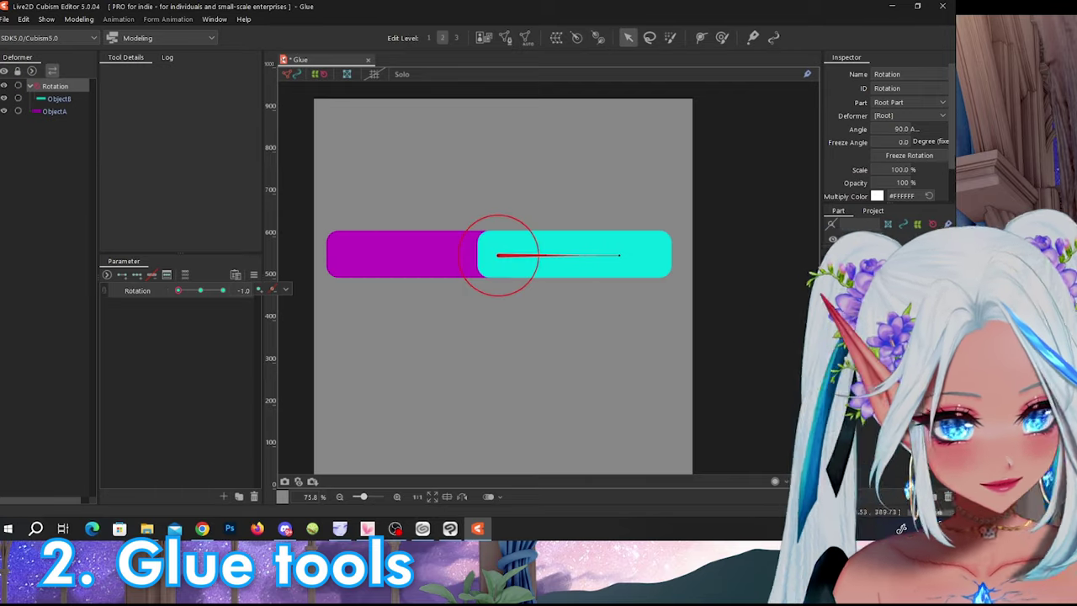
{"action": "left_click_drag", "start_coordinate": [620, 255], "coordinate": [593, 329]}
{"action": "left_click_drag", "start_coordinate": [178, 291], "coordinate": [223, 290]}
{"action": "left_click_drag", "start_coordinate": [620, 256], "coordinate": [594, 182]}
- Check ObjectA's glued mesh in the bent pose, sweep the Rotation parameter and reset it to 0.0
{"action": "left_click", "coordinate": [407, 259]}
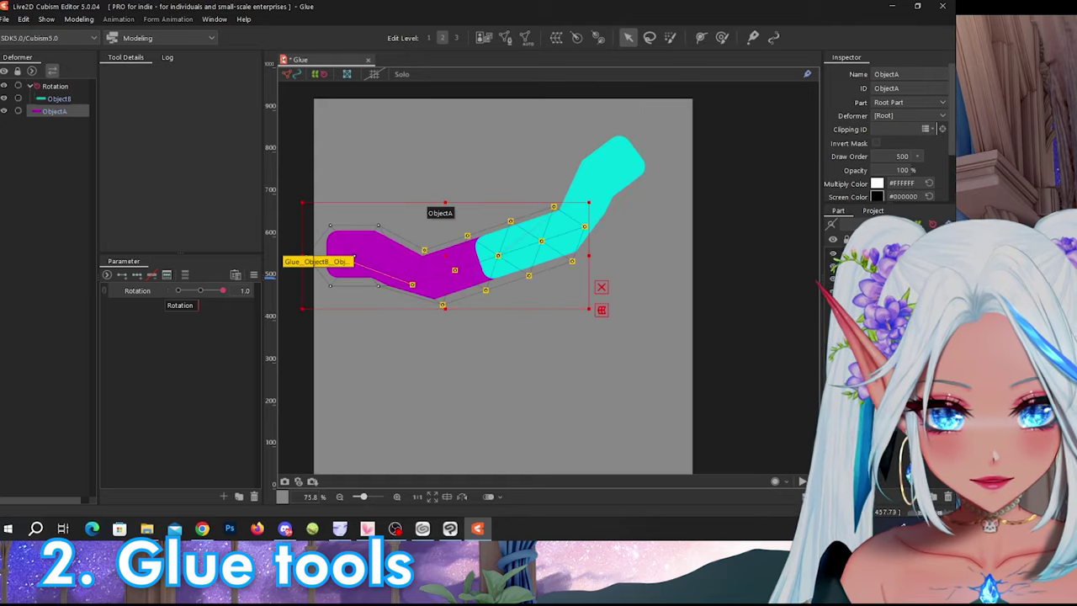
{"action": "left_click", "coordinate": [497, 347]}
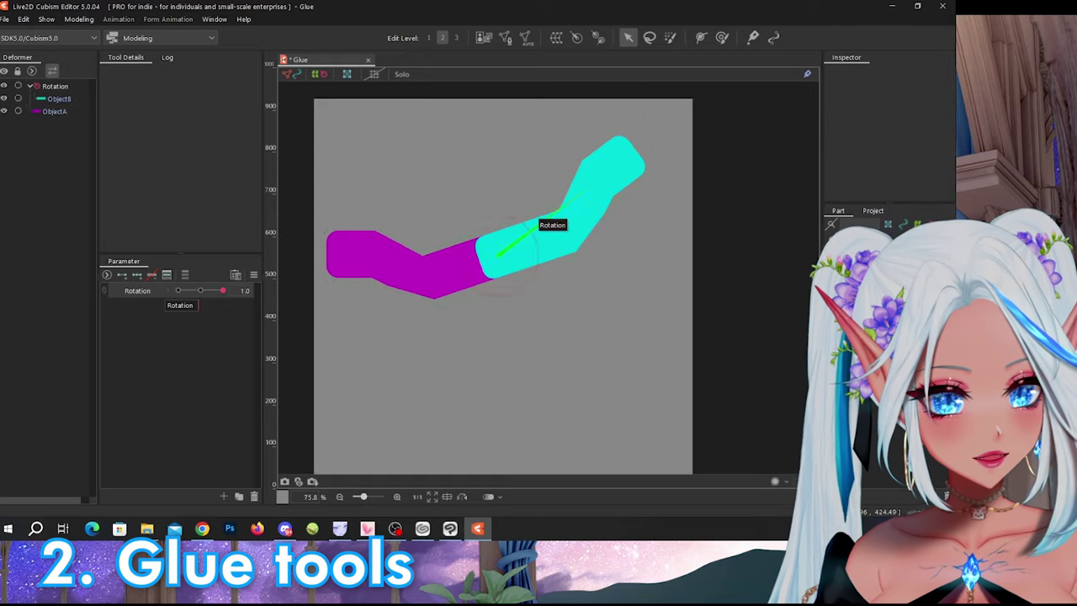
{"action": "mouse_move", "coordinate": [222, 290]}
{"action": "left_mouse_down"}
{"action": "mouse_move", "coordinate": [177, 290]}
{"action": "mouse_move", "coordinate": [223, 291]}
{"action": "left_mouse_up"}
{"action": "mouse_move", "coordinate": [223, 290]}
{"action": "left_mouse_down"}
{"action": "mouse_move", "coordinate": [179, 290]}
{"action": "mouse_move", "coordinate": [204, 290]}
{"action": "left_mouse_up"}
{"action": "right_click", "coordinate": [201, 290]}
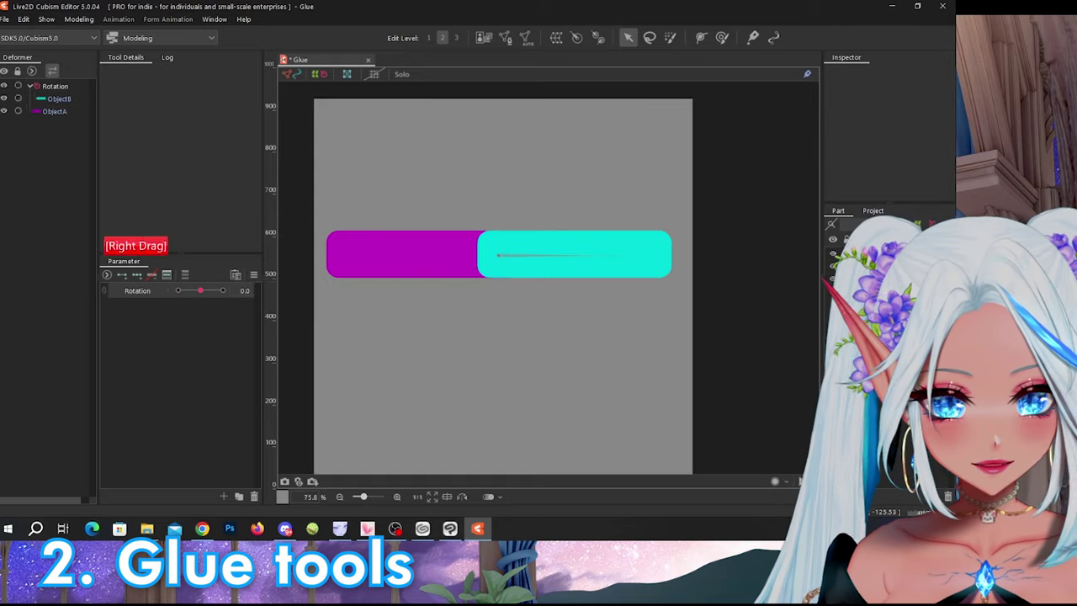
- Select the glue joining ObjectB and ObjectA, activate the Glue tool and set the Rotation parameter to 1.0
{"action": "left_click", "coordinate": [304, 291]}
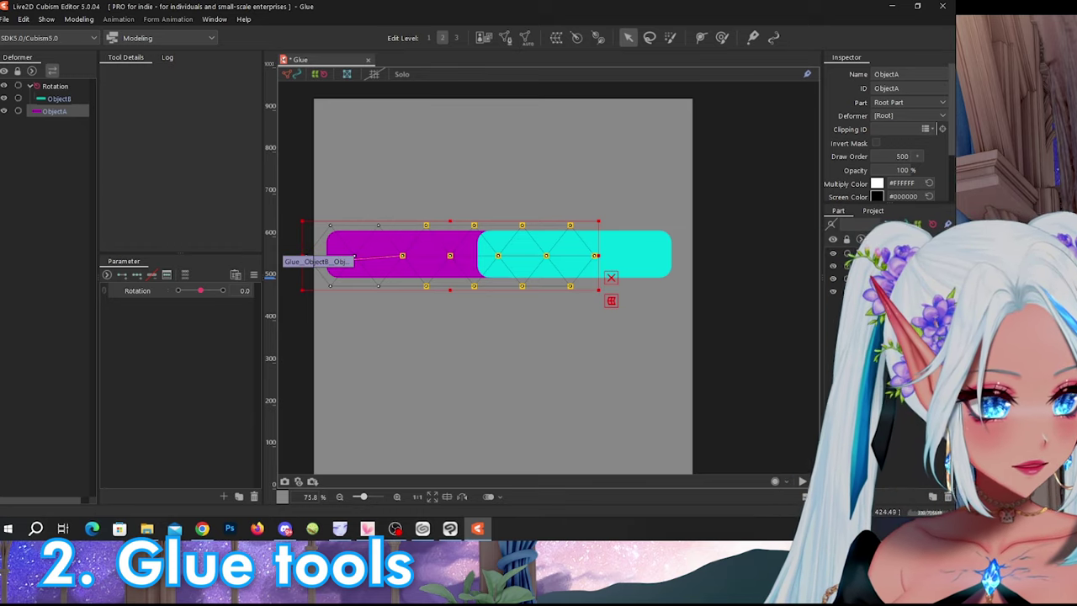
{"action": "left_click", "coordinate": [295, 262]}
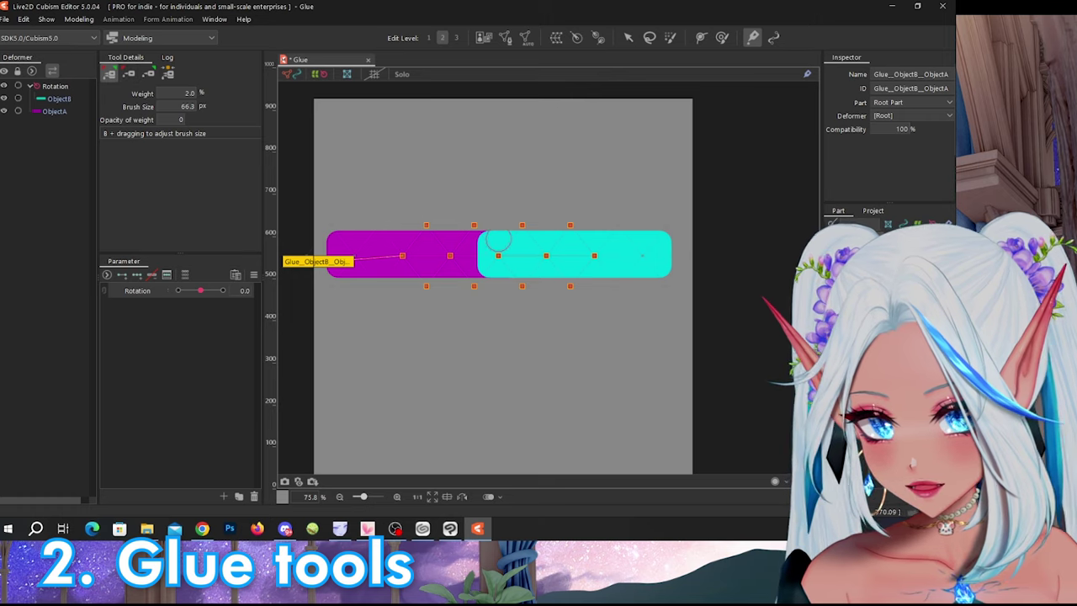
{"action": "left_click_drag", "start_coordinate": [200, 290], "coordinate": [222, 290]}
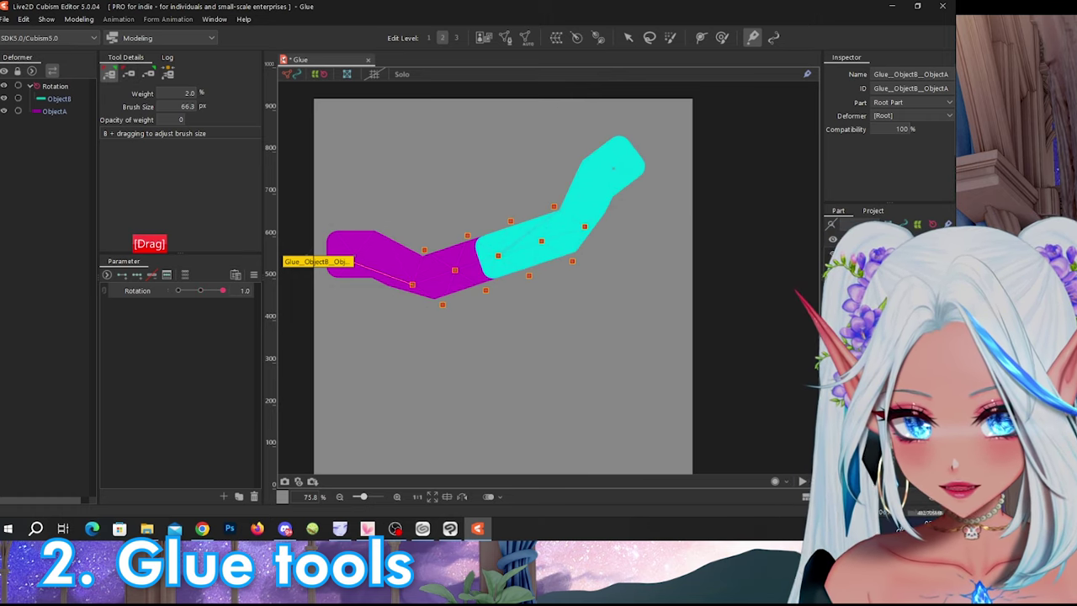
- Sweep the Rotation parameter between 0.0 and 1.0 to examine how the glued points bend both objects
{"action": "left_click", "coordinate": [272, 289]}
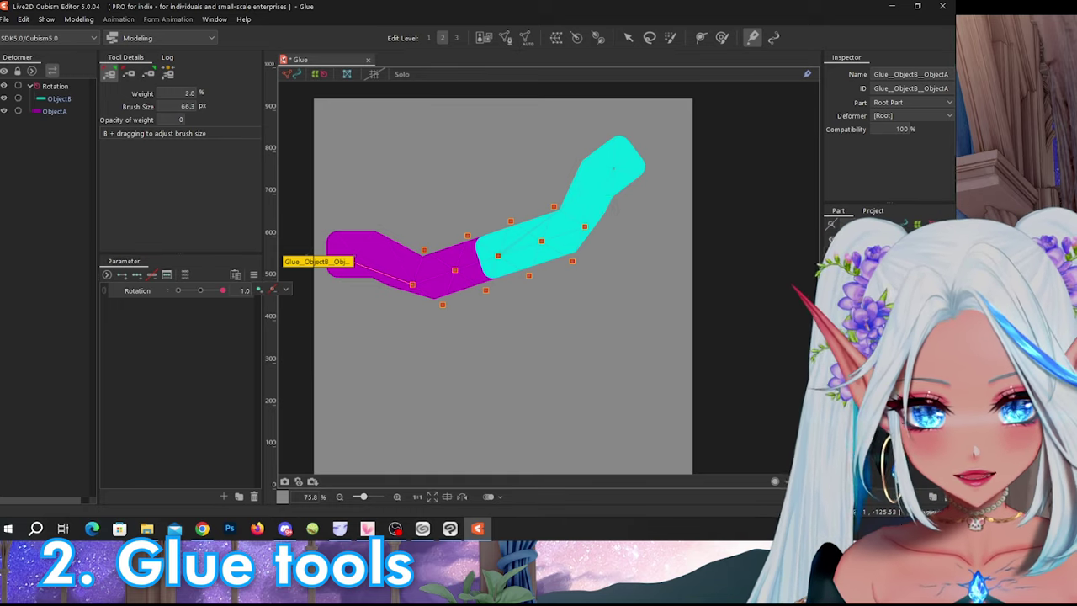
{"action": "left_click", "coordinate": [200, 290]}
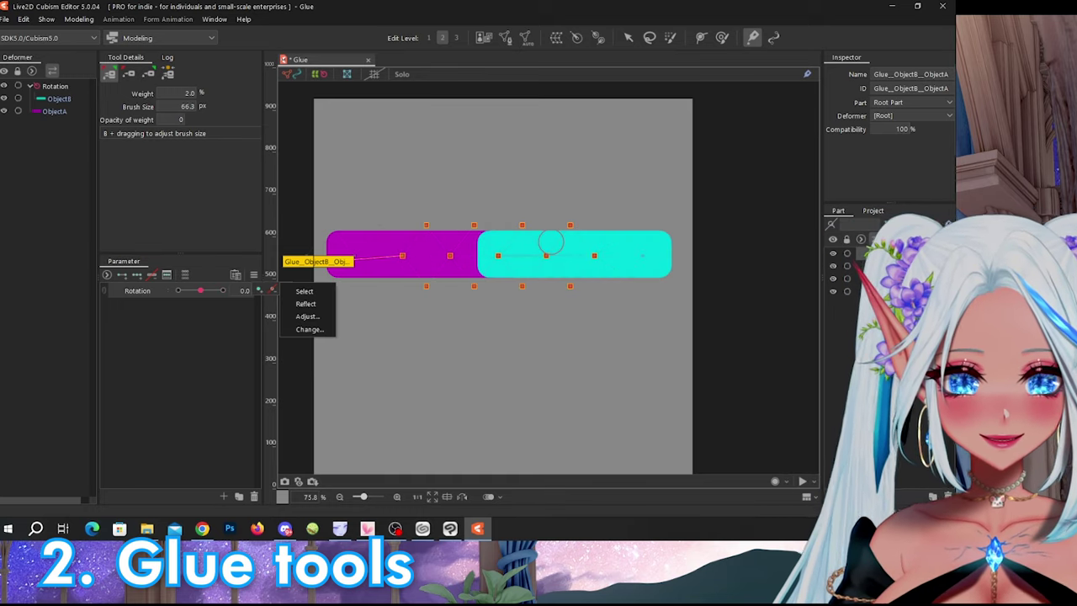
{"action": "left_click_drag", "start_coordinate": [201, 290], "coordinate": [222, 290]}
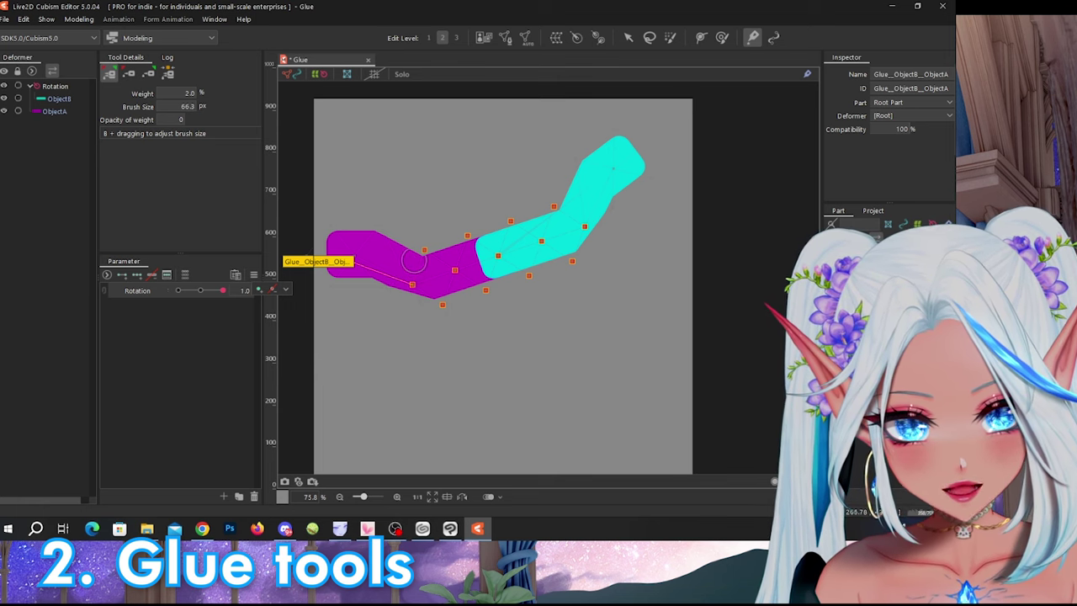
{"action": "mouse_move", "coordinate": [223, 290]}
{"action": "left_mouse_down"}
{"action": "mouse_move", "coordinate": [178, 290]}
{"action": "mouse_move", "coordinate": [223, 290]}
{"action": "left_mouse_up"}
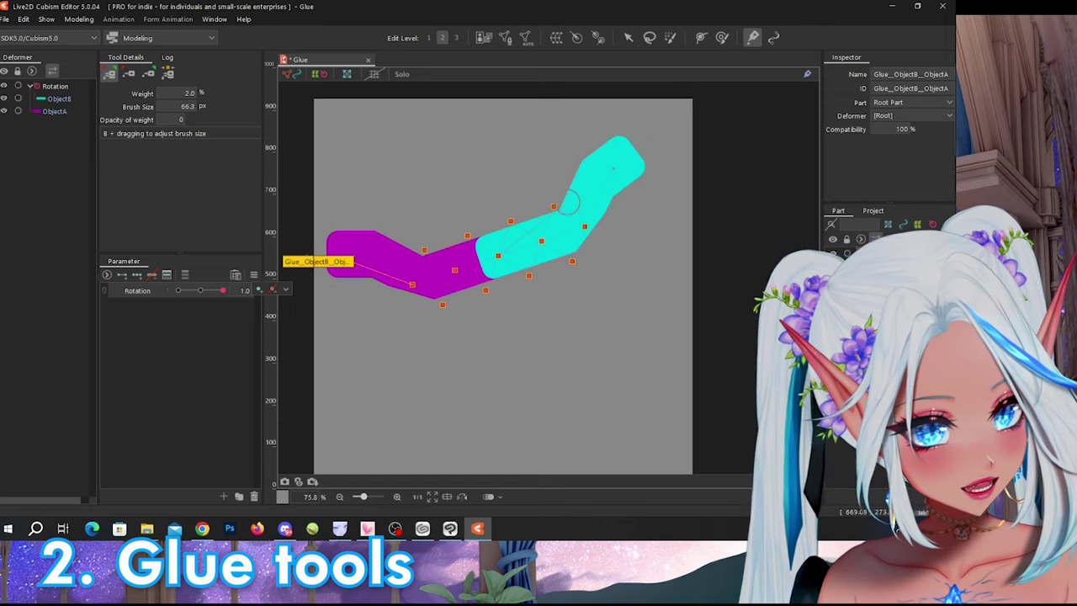
{"action": "mouse_move", "coordinate": [222, 291]}
{"action": "left_mouse_down"}
{"action": "mouse_move", "coordinate": [200, 291]}
{"action": "mouse_move", "coordinate": [222, 290]}
{"action": "left_mouse_up"}
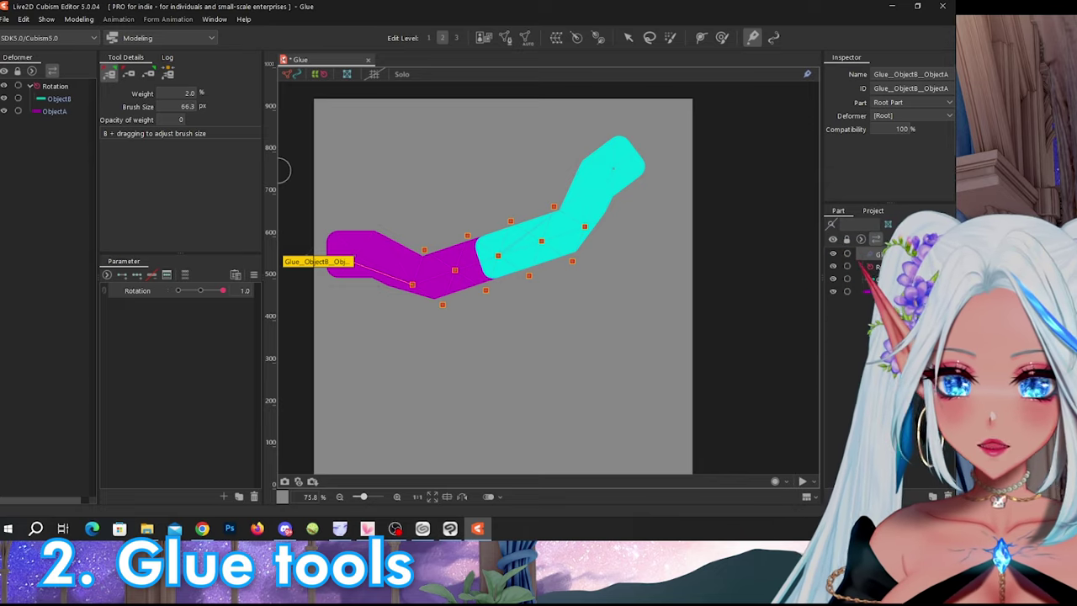
- Set the opacity of weight to 14 and enlarge the glue brush to about 249 px
{"action": "left_click_drag", "start_coordinate": [180, 119], "coordinate": [189, 120]}
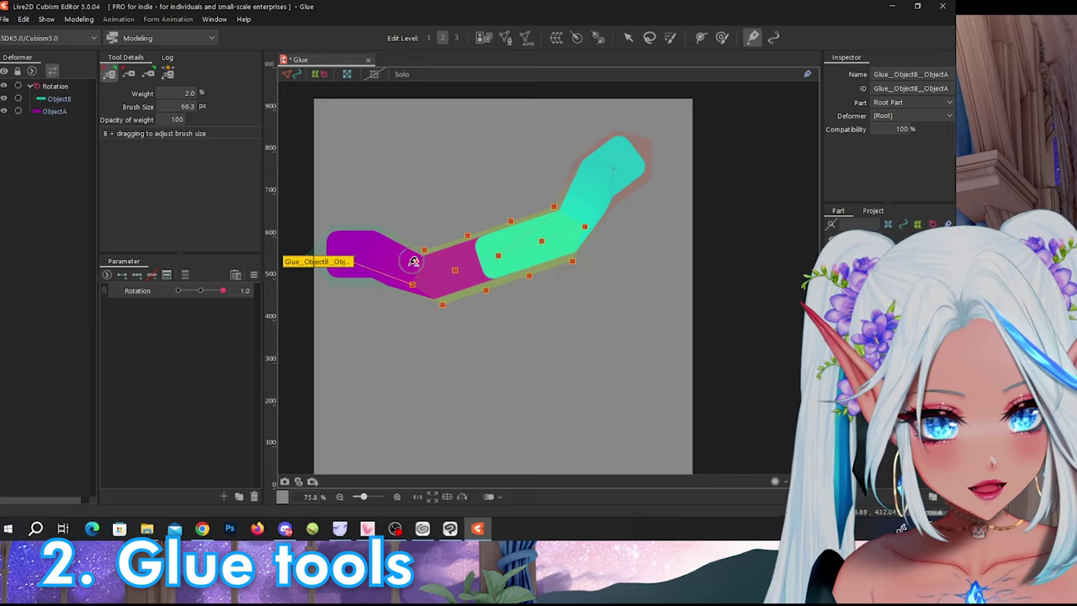
{"action": "key", "text": "b"}
{"action": "mouse_move", "coordinate": [452, 187]}
{"action": "left_mouse_down"}
{"action": "mouse_move", "coordinate": [473, 204]}
{"action": "mouse_move", "coordinate": [509, 308]}
{"action": "mouse_move", "coordinate": [582, 320]}
{"action": "mouse_move", "coordinate": [436, 230]}
{"action": "mouse_move", "coordinate": [606, 315]}
{"action": "mouse_move", "coordinate": [445, 241]}
{"action": "mouse_move", "coordinate": [497, 276]}
{"action": "mouse_move", "coordinate": [523, 269]}
{"action": "mouse_move", "coordinate": [468, 257]}
{"action": "mouse_move", "coordinate": [420, 197]}
{"action": "left_mouse_up"}
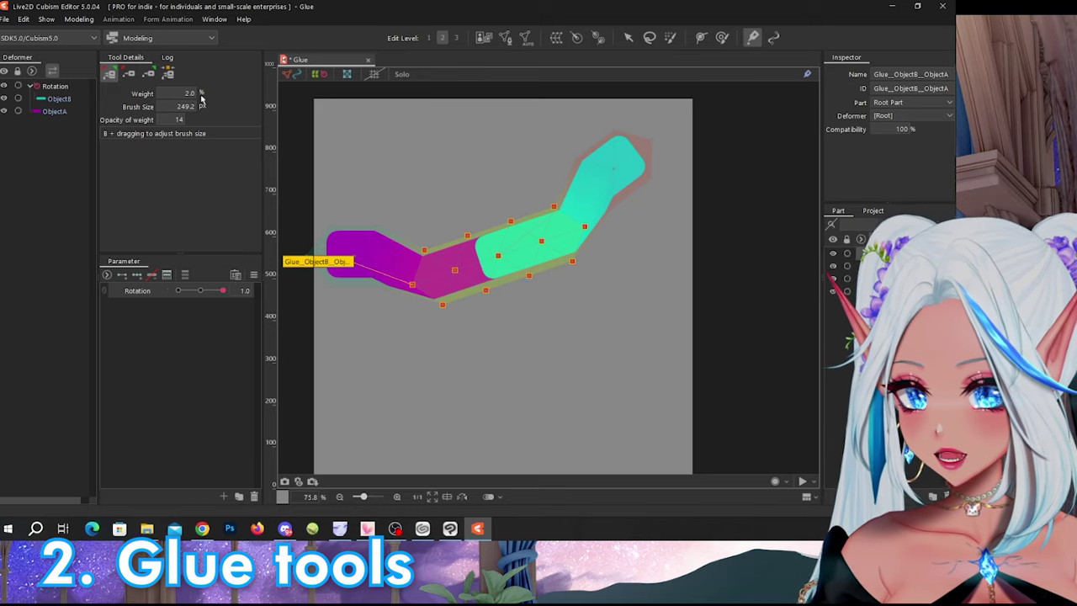
- Paint glue weight toward ObjectB over the overlap's upper right end so it aligns with the turquoise rectangle, and test the rotation
{"action": "left_click", "coordinate": [417, 319]}
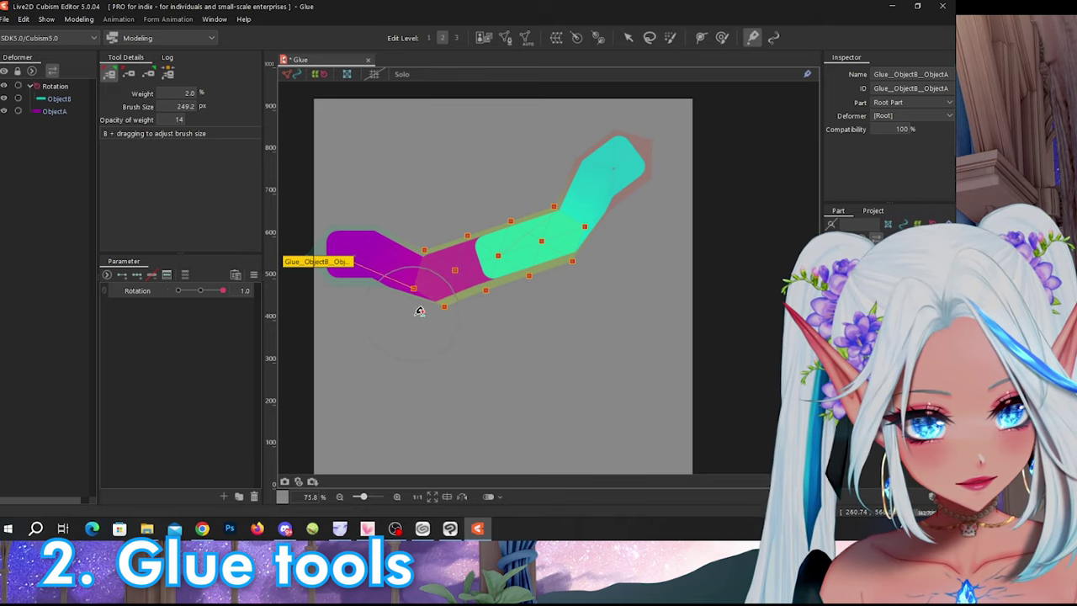
{"action": "key", "text": "ctrl+z"}
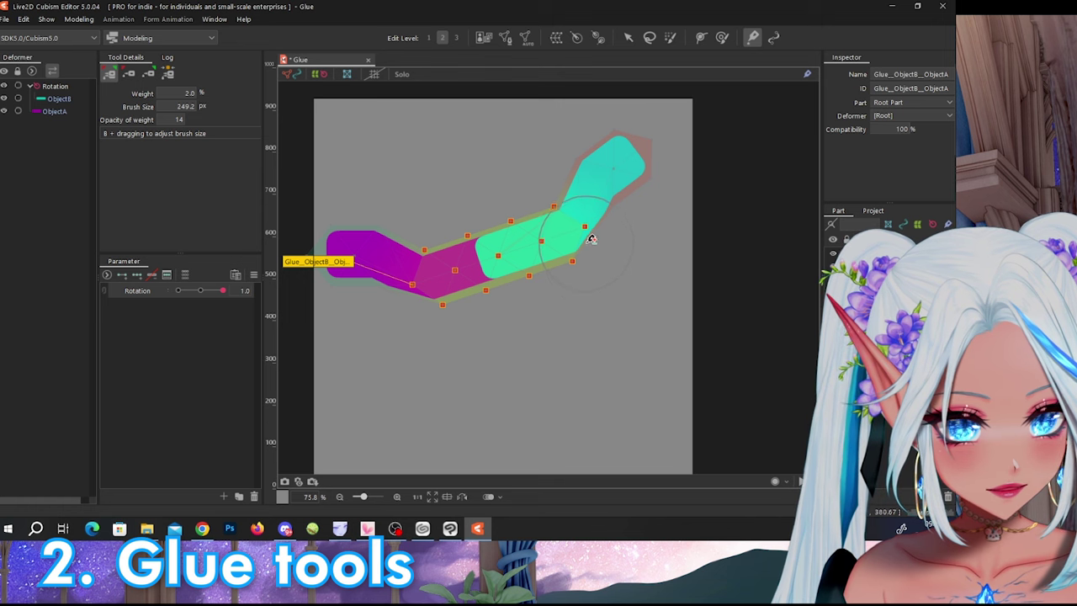
{"action": "mouse_move", "coordinate": [591, 239]}
{"action": "left_mouse_down"}
{"action": "mouse_move", "coordinate": [533, 174]}
{"action": "mouse_move", "coordinate": [607, 255]}
{"action": "mouse_move", "coordinate": [583, 265]}
{"action": "mouse_move", "coordinate": [604, 244]}
{"action": "mouse_move", "coordinate": [592, 199]}
{"action": "mouse_move", "coordinate": [541, 177]}
{"action": "left_mouse_up"}
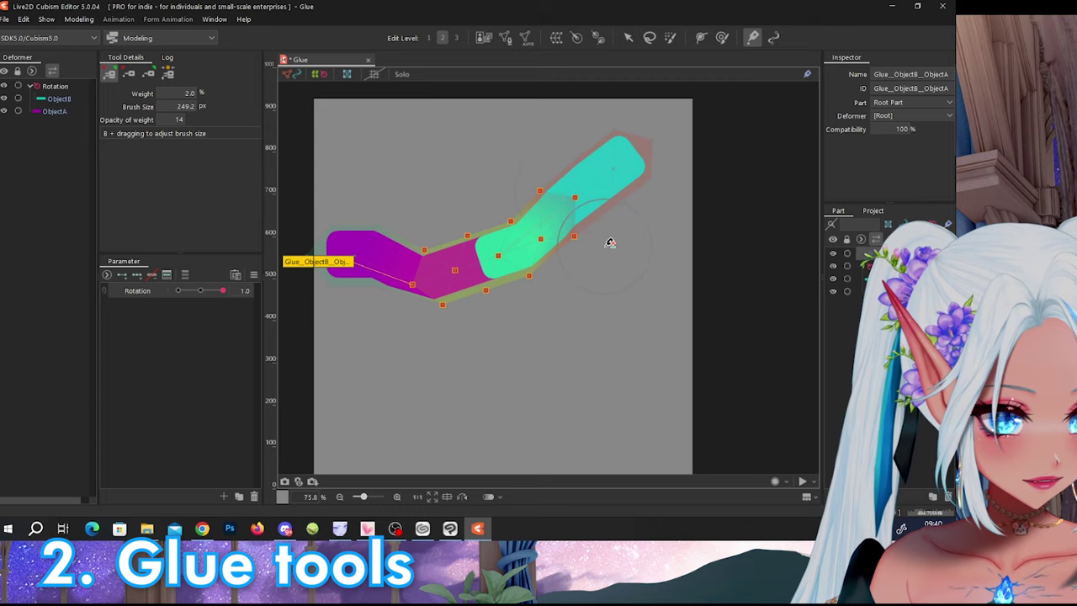
{"action": "left_click", "coordinate": [539, 170]}
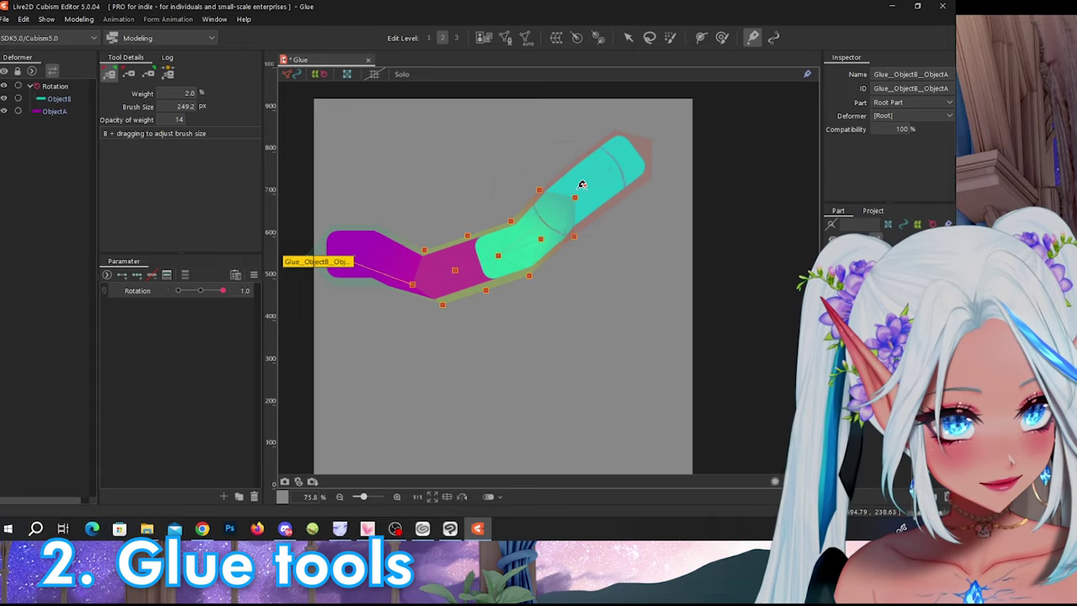
{"action": "mouse_move", "coordinate": [210, 296]}
{"action": "left_mouse_down"}
{"action": "mouse_move", "coordinate": [200, 292]}
{"action": "mouse_move", "coordinate": [222, 293]}
{"action": "left_mouse_up"}
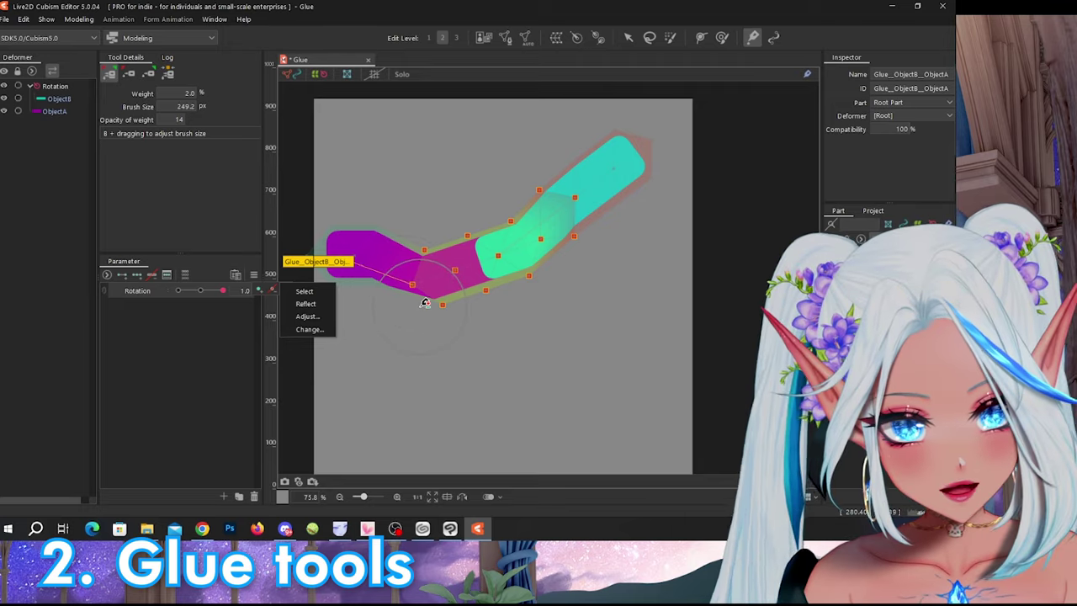
- Paint the opposite glue weight over the overlap's left end so it follows ObjectA's straight shape, and test the rotation
{"action": "left_click_drag", "start_coordinate": [426, 303], "coordinate": [418, 253]}
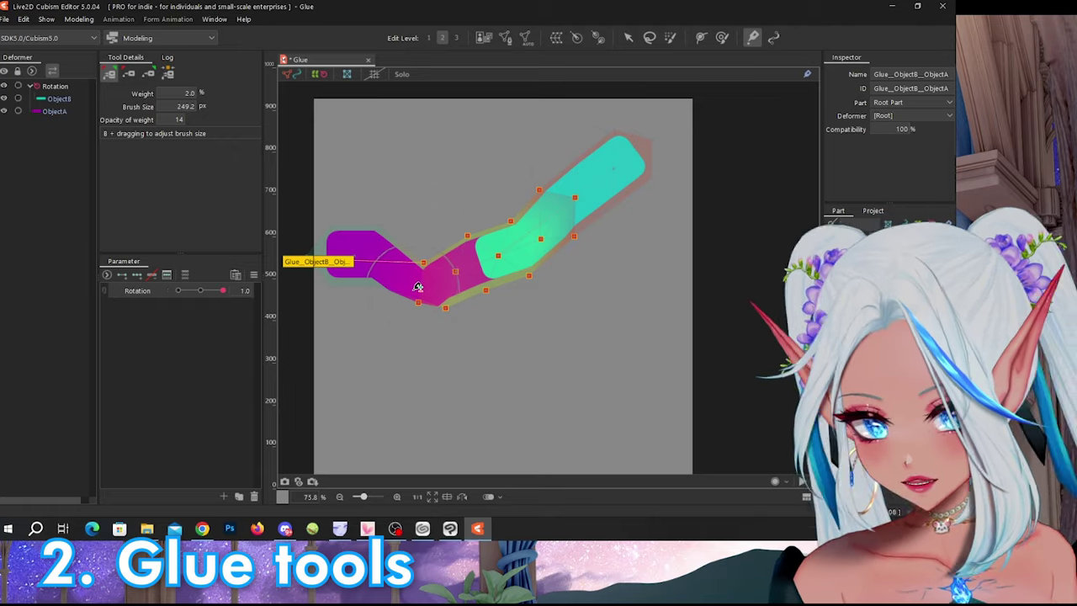
{"action": "left_click_drag", "start_coordinate": [418, 287], "coordinate": [431, 305]}
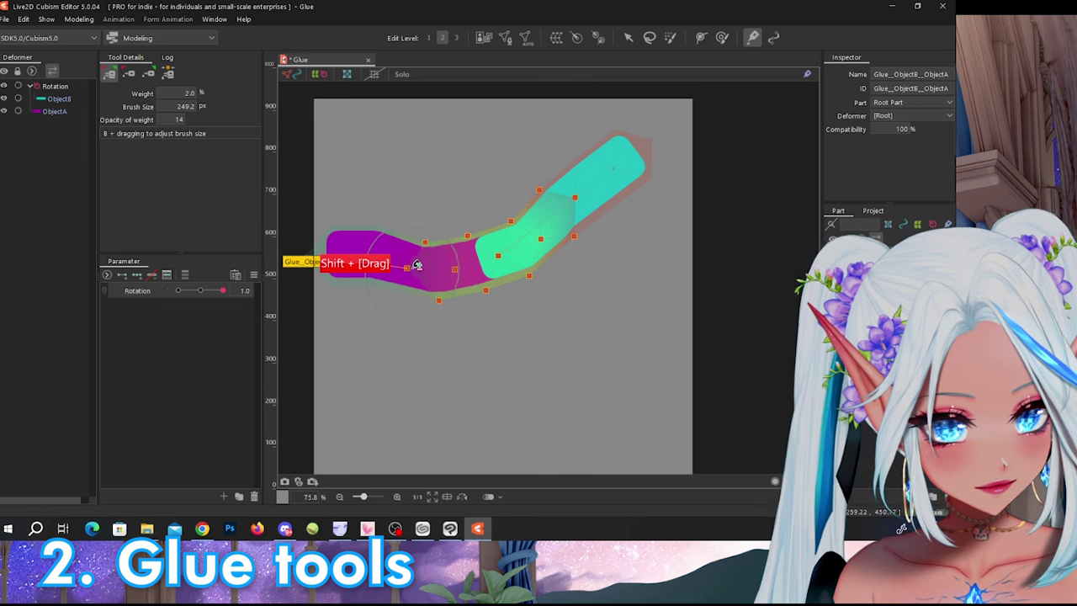
{"action": "left_click_drag", "start_coordinate": [422, 261], "coordinate": [443, 301]}
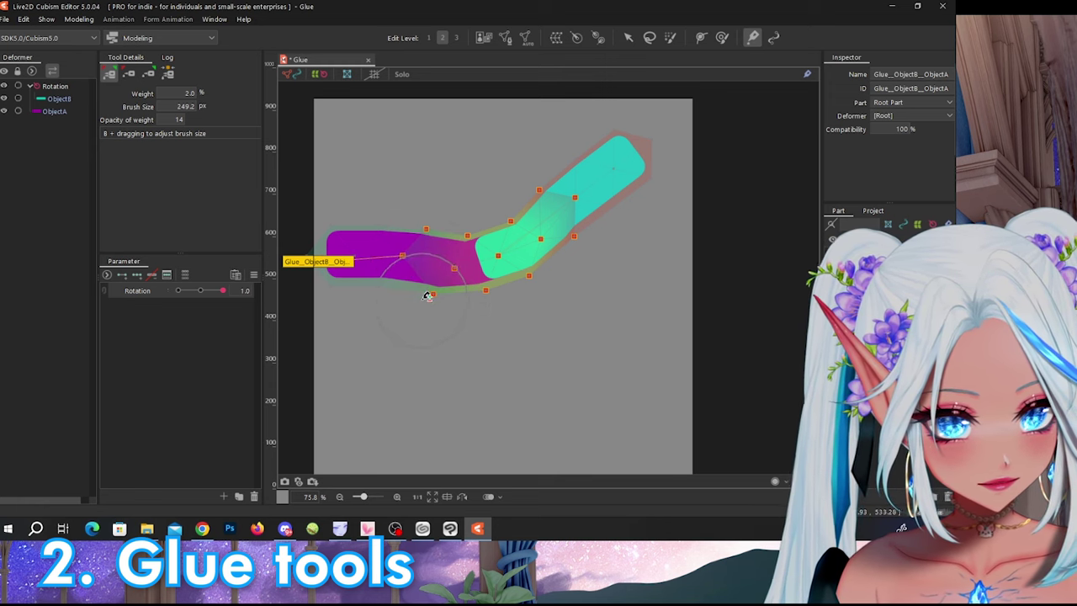
{"action": "left_click", "coordinate": [420, 274], "text": "shift"}
{"action": "left_click_drag", "start_coordinate": [455, 242], "coordinate": [444, 286]}
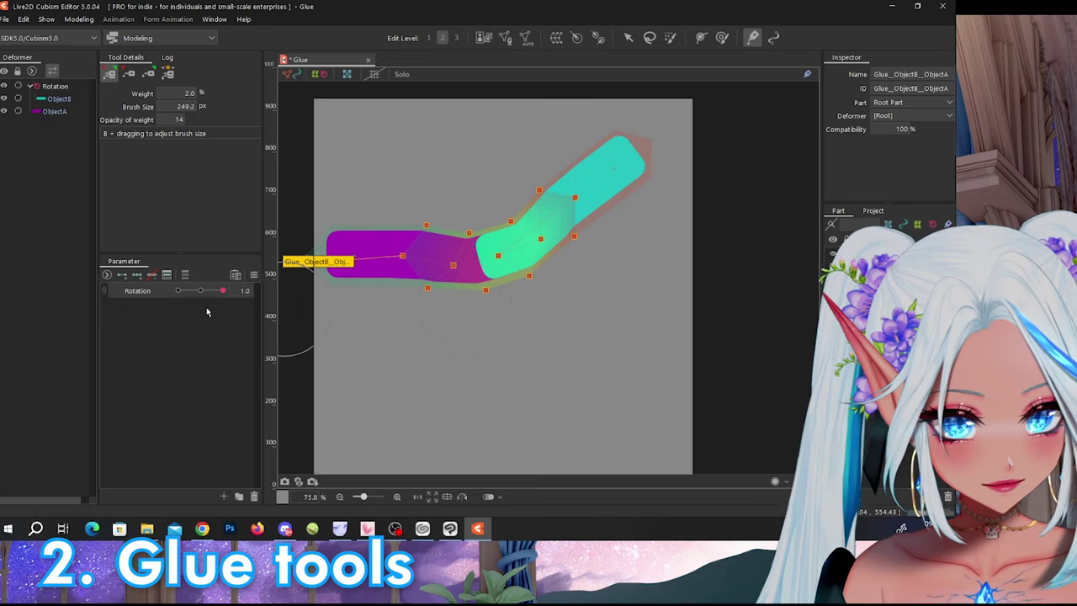
{"action": "left_click_drag", "start_coordinate": [219, 293], "coordinate": [257, 291]}
- Reduce the glue brush to about 120 px, smooth the weights around the bend, test the rotation and reset it to 0.0
{"action": "scroll", "coordinate": [508, 239], "scroll_direction": "up", "scroll_amount": 2}
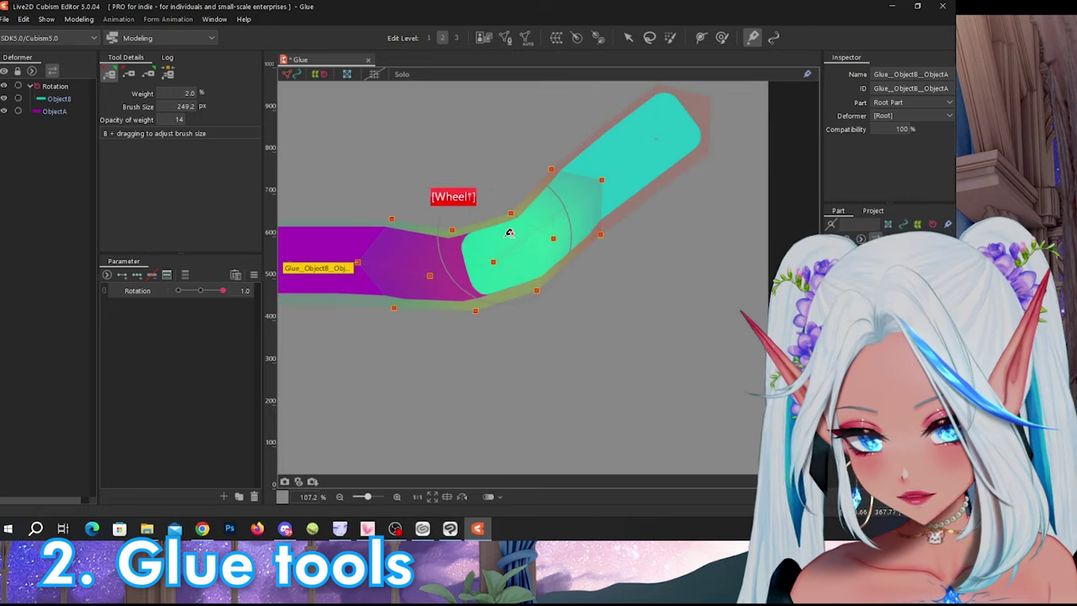
{"action": "key", "text": "b"}
{"action": "mouse_move", "coordinate": [504, 228]}
{"action": "left_mouse_down"}
{"action": "mouse_move", "coordinate": [439, 230]}
{"action": "mouse_move", "coordinate": [440, 265]}
{"action": "left_mouse_up"}
{"action": "mouse_move", "coordinate": [475, 312]}
{"action": "left_mouse_down"}
{"action": "mouse_move", "coordinate": [512, 235]}
{"action": "mouse_move", "coordinate": [504, 201]}
{"action": "mouse_move", "coordinate": [533, 241]}
{"action": "mouse_move", "coordinate": [556, 233]}
{"action": "mouse_move", "coordinate": [541, 236]}
{"action": "mouse_move", "coordinate": [544, 289]}
{"action": "mouse_move", "coordinate": [505, 249]}
{"action": "left_mouse_up"}
{"action": "scroll", "coordinate": [504, 250], "scroll_direction": "down", "scroll_amount": 4}
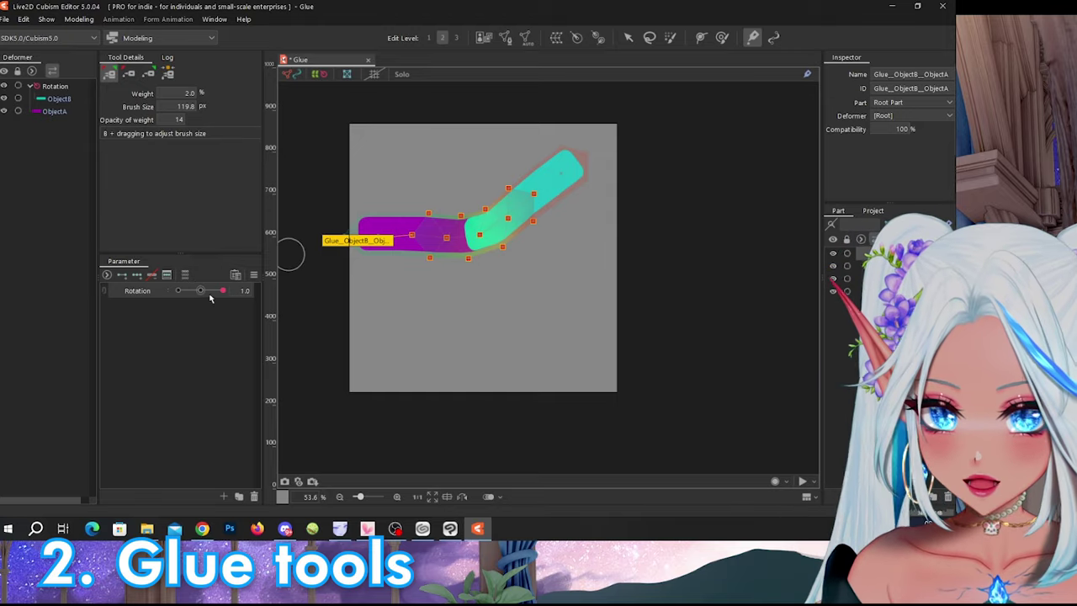
{"action": "left_click_drag", "start_coordinate": [204, 290], "coordinate": [175, 288]}
{"action": "right_click", "coordinate": [197, 289]}
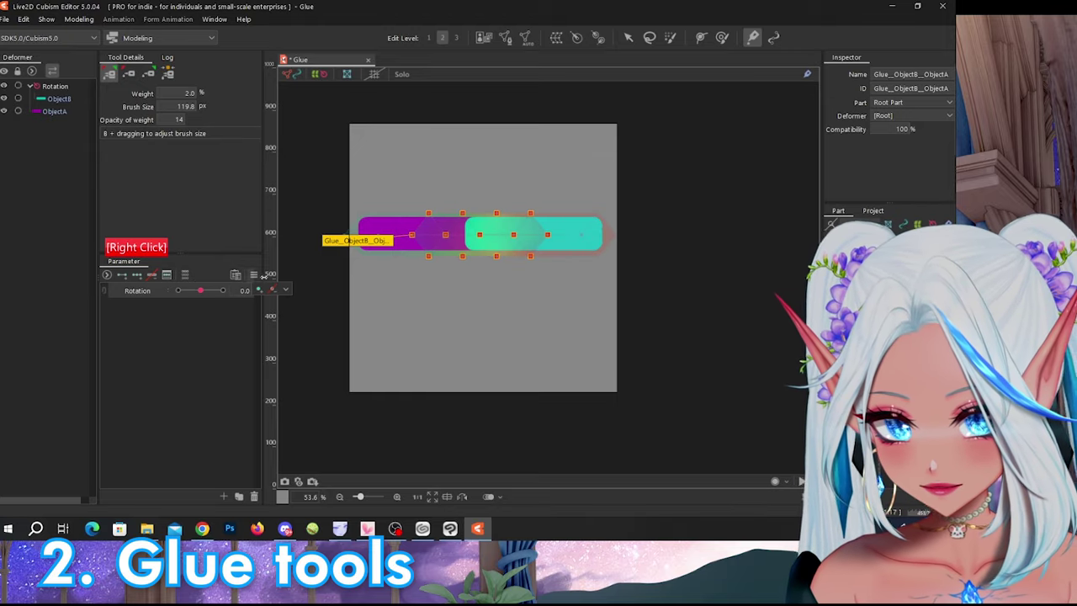
{"action": "scroll", "coordinate": [515, 206], "scroll_direction": "up", "scroll_amount": 1}
- Open ObjectB and ObjectA together in mesh editing and subdivide all their vertices with 4 Division
{"action": "left_click", "coordinate": [627, 37]}
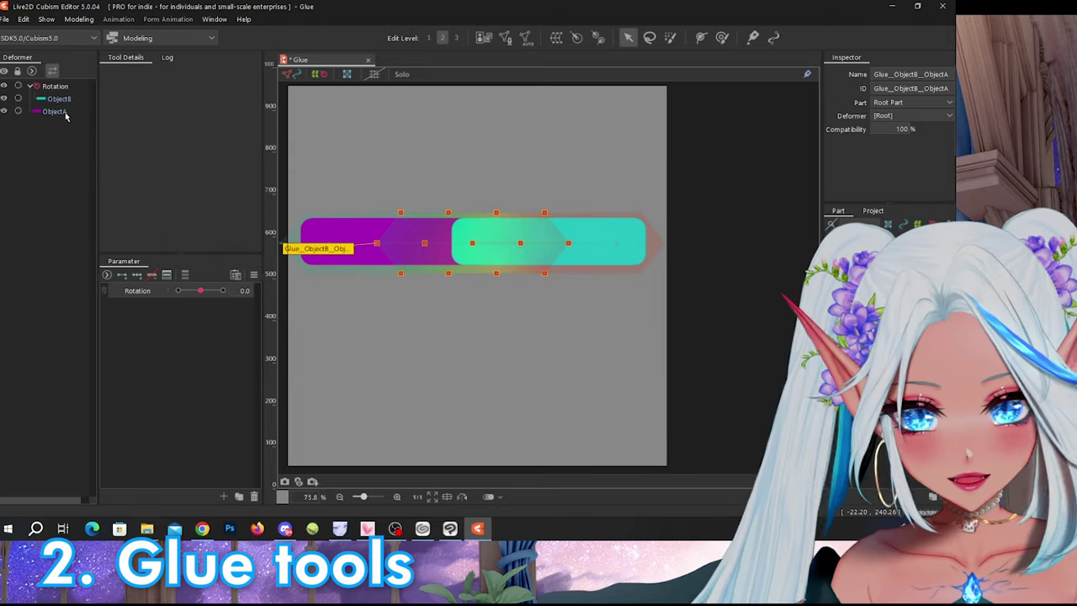
{"action": "left_click", "coordinate": [59, 99]}
{"action": "left_click", "coordinate": [54, 111], "text": "ctrl"}
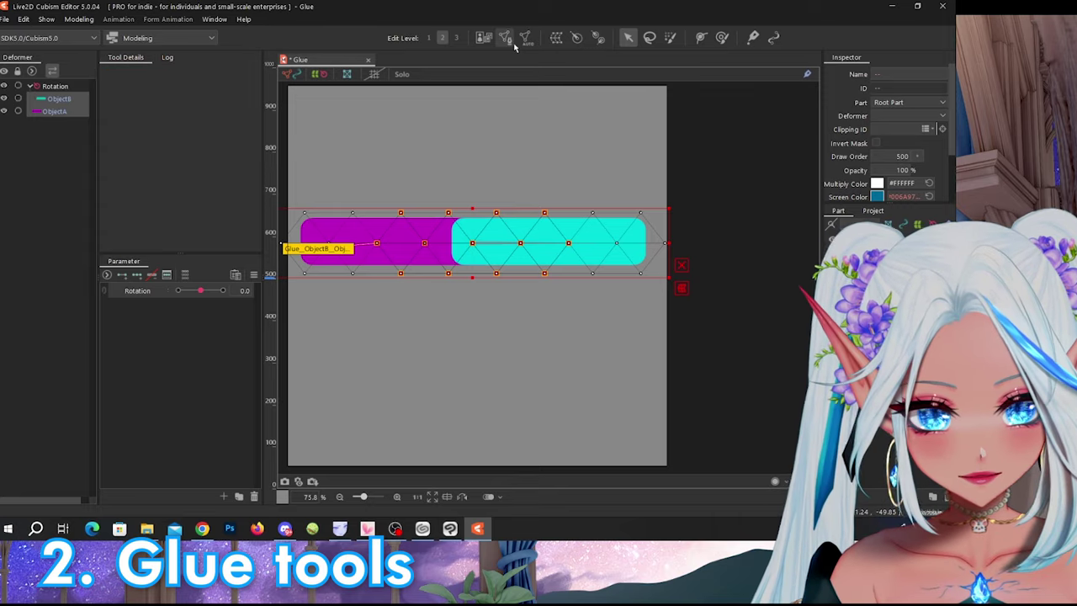
{"action": "left_click", "coordinate": [505, 37]}
{"action": "scroll", "coordinate": [477, 238], "scroll_direction": "down", "scroll_amount": 1}
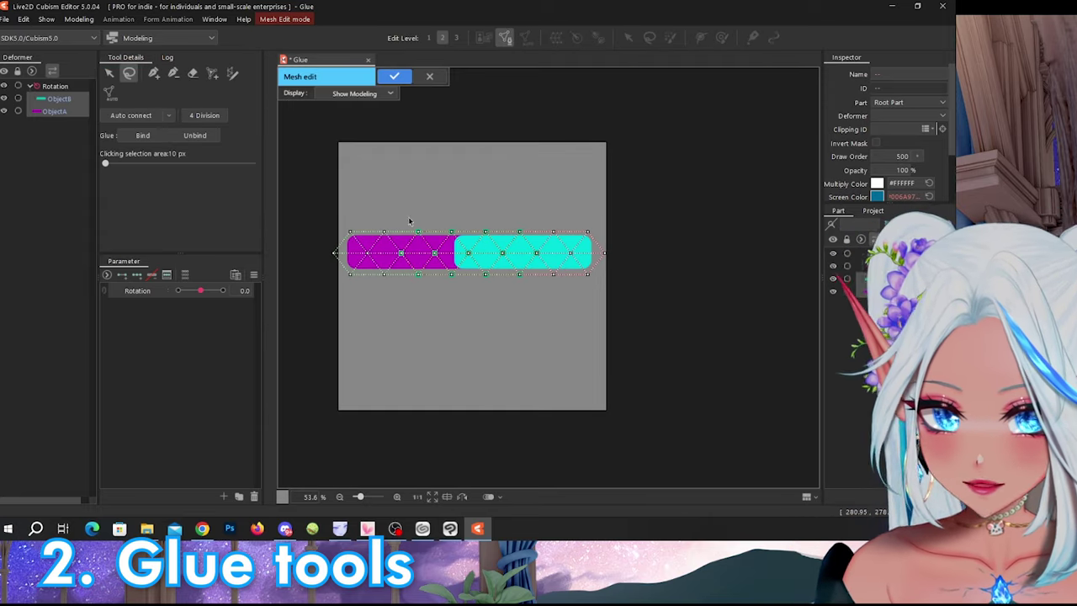
{"action": "mouse_move", "coordinate": [313, 207]}
{"action": "left_mouse_down"}
{"action": "mouse_move", "coordinate": [661, 325]}
{"action": "mouse_move", "coordinate": [348, 157]}
{"action": "mouse_move", "coordinate": [662, 204]}
{"action": "mouse_move", "coordinate": [328, 210]}
{"action": "left_mouse_up"}
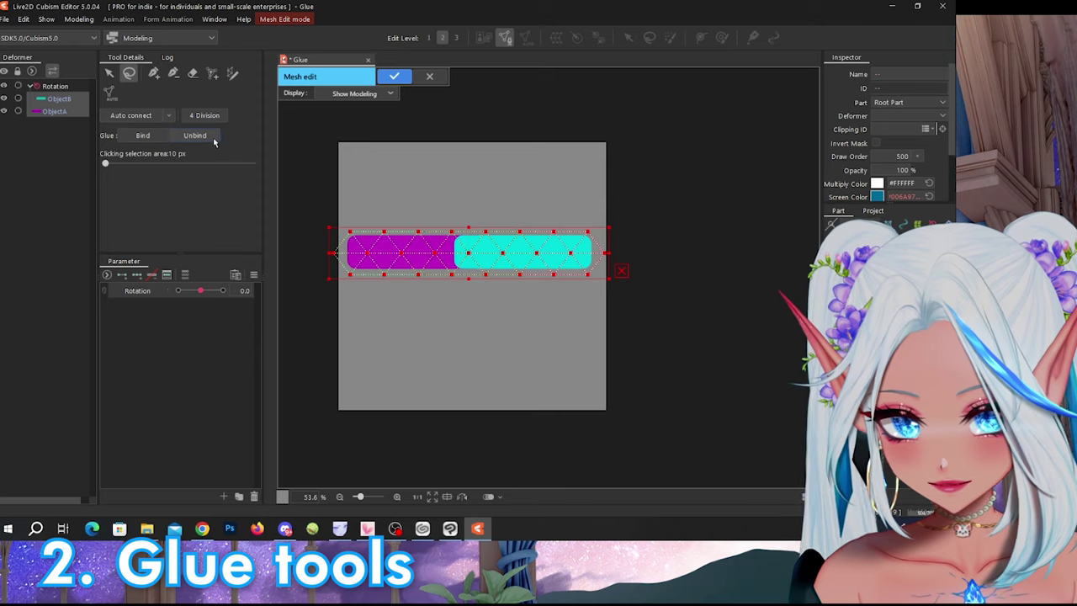
{"action": "left_click", "coordinate": [213, 117]}
{"action": "left_click", "coordinate": [460, 192]}
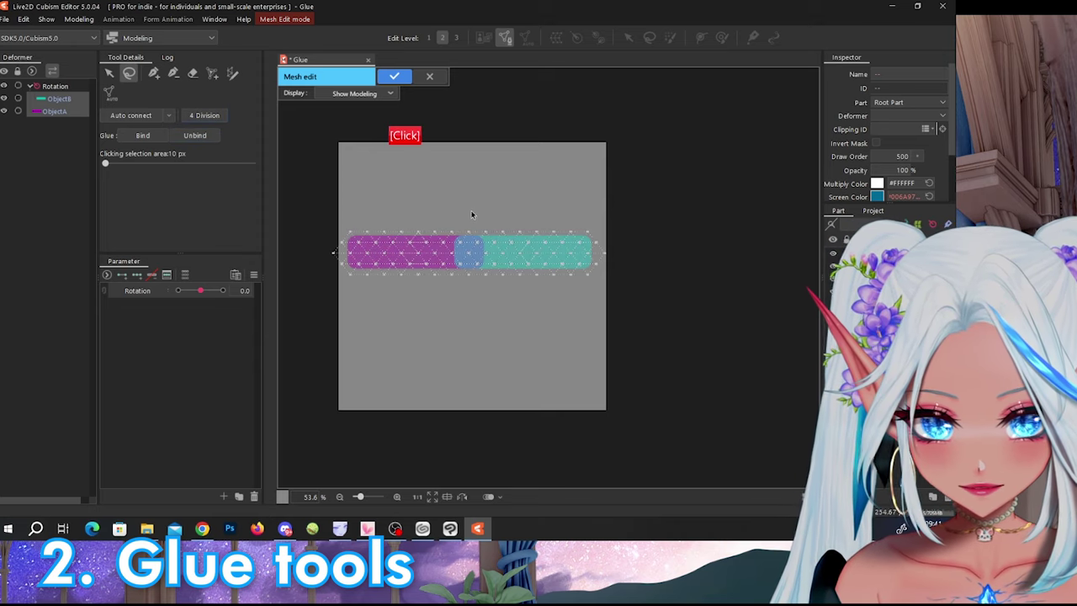
- Select all vertices of both subdivided meshes and bind them with glue
{"action": "key", "text": "ctrl+a"}
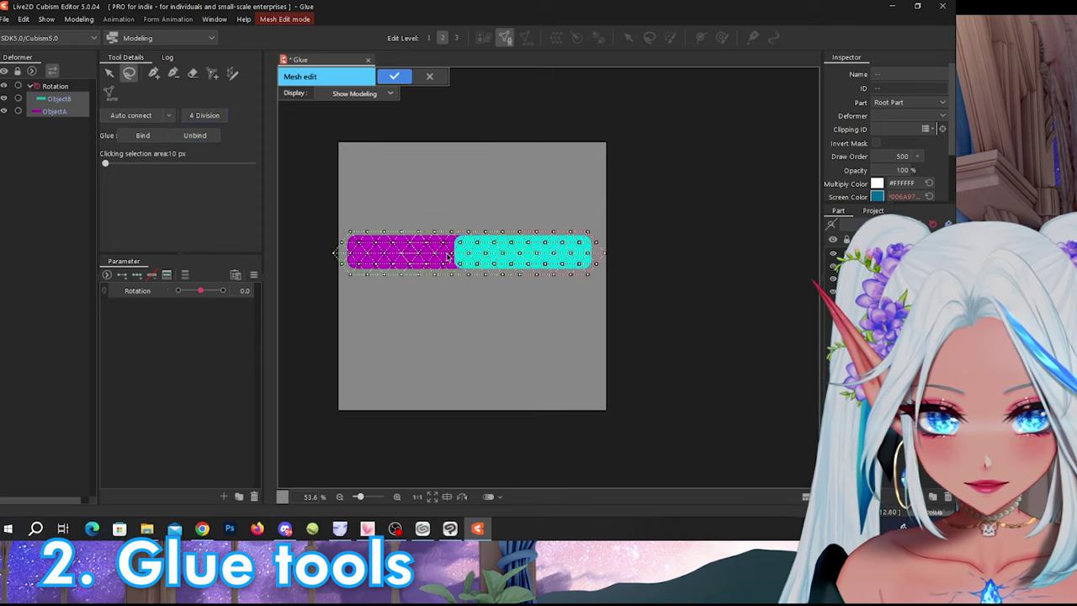
{"action": "key", "text": "ctrl+a"}
{"action": "left_click", "coordinate": [142, 134]}
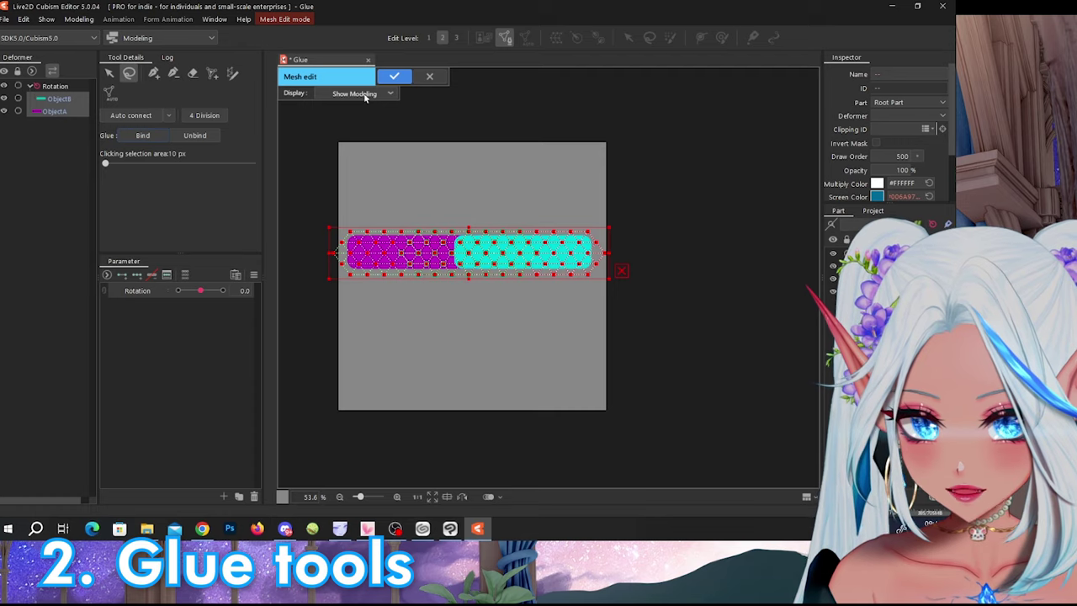
- Apply the mesh edit, and select the glue between ObjectB and ObjectA with Rotation set to -1.0
{"action": "left_click", "coordinate": [394, 75]}
{"action": "scroll", "coordinate": [475, 240], "scroll_direction": "up", "scroll_amount": 1}
{"action": "left_click_drag", "start_coordinate": [201, 290], "coordinate": [177, 290]}
{"action": "left_click", "coordinate": [336, 267]}
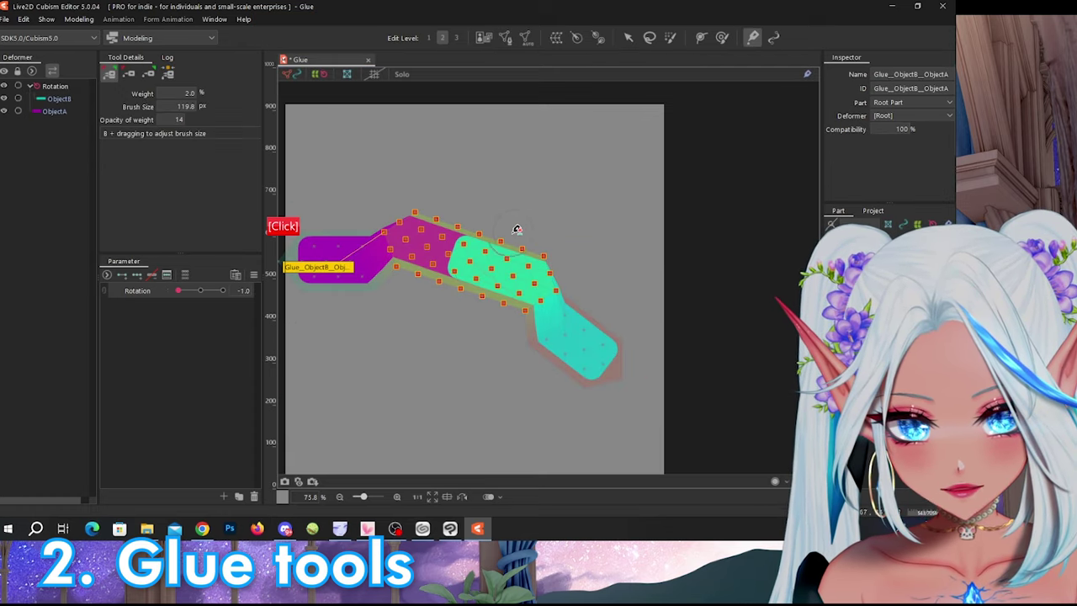
- Enlarge the glue weight brush to about 449 px
{"action": "scroll", "coordinate": [516, 230], "scroll_direction": "down", "scroll_amount": 1}
{"action": "scroll", "coordinate": [453, 243], "scroll_direction": "up", "scroll_amount": 1}
{"action": "key", "text": "b"}
{"action": "left_click_drag", "start_coordinate": [406, 157], "coordinate": [418, 189]}
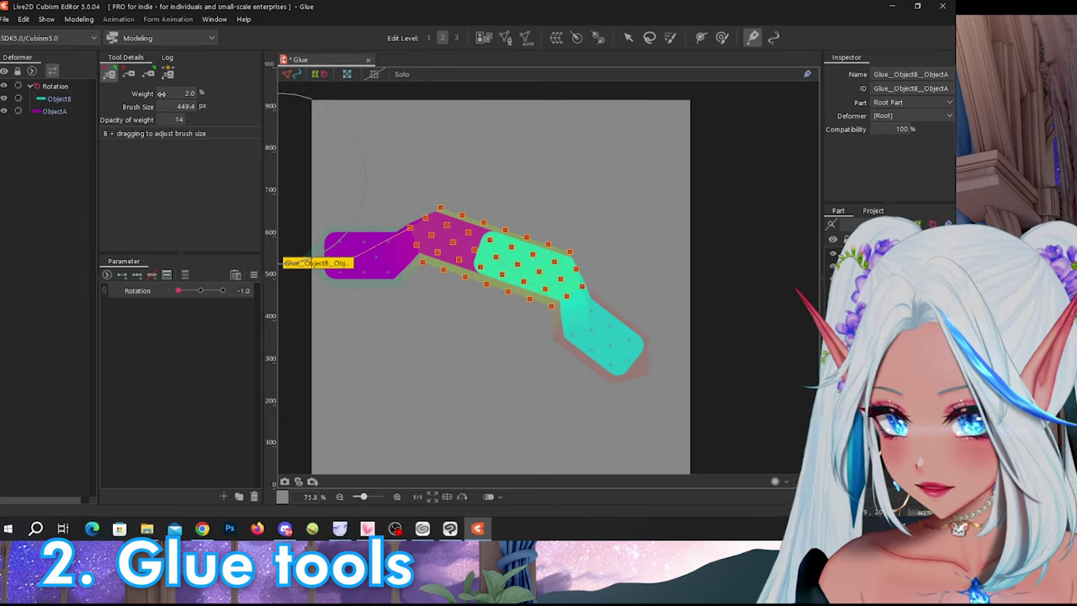
- Try painting the overlap's ObjectB end with the glue weight set to 100%, undoing the strokes
{"action": "left_click_drag", "start_coordinate": [182, 91], "coordinate": [186, 92]}
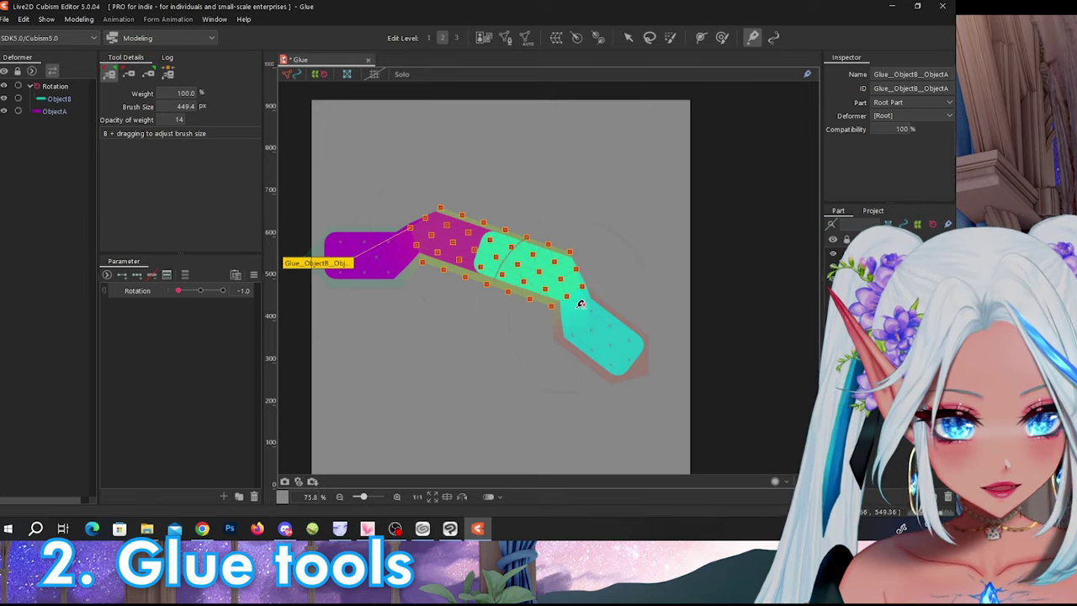
{"action": "mouse_move", "coordinate": [592, 309]}
{"action": "left_mouse_down"}
{"action": "mouse_move", "coordinate": [600, 314]}
{"action": "mouse_move", "coordinate": [582, 308]}
{"action": "mouse_move", "coordinate": [604, 280]}
{"action": "left_mouse_up"}
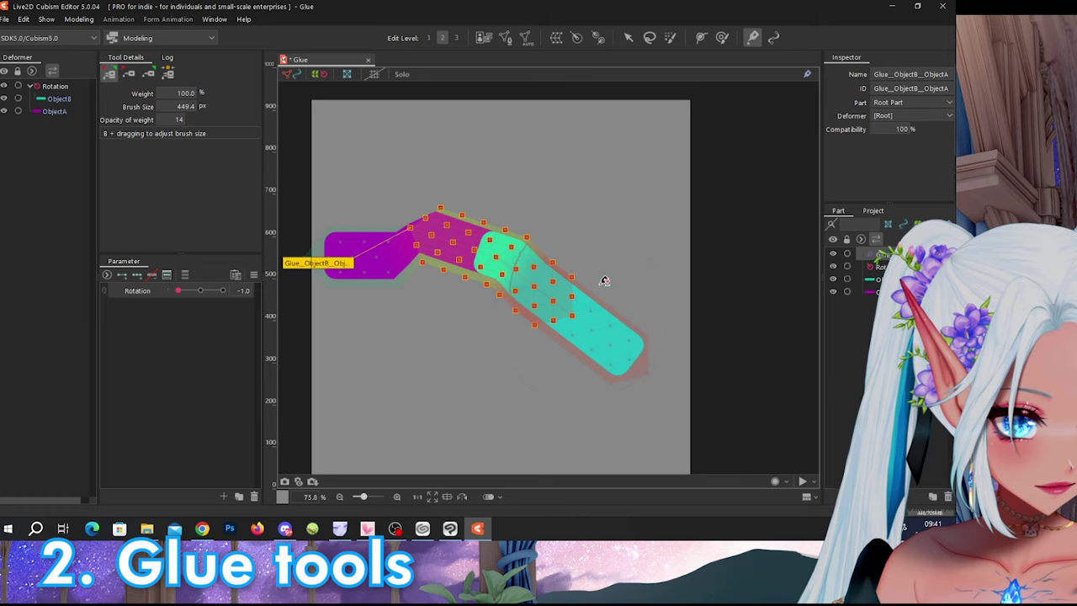
{"action": "key", "text": "ctrl+z"}
{"action": "mouse_move", "coordinate": [603, 219]}
{"action": "left_mouse_down"}
{"action": "mouse_move", "coordinate": [582, 322]}
{"action": "mouse_move", "coordinate": [605, 318]}
{"action": "mouse_move", "coordinate": [597, 285]}
{"action": "left_mouse_up"}
{"action": "key", "text": "ctrl+z"}
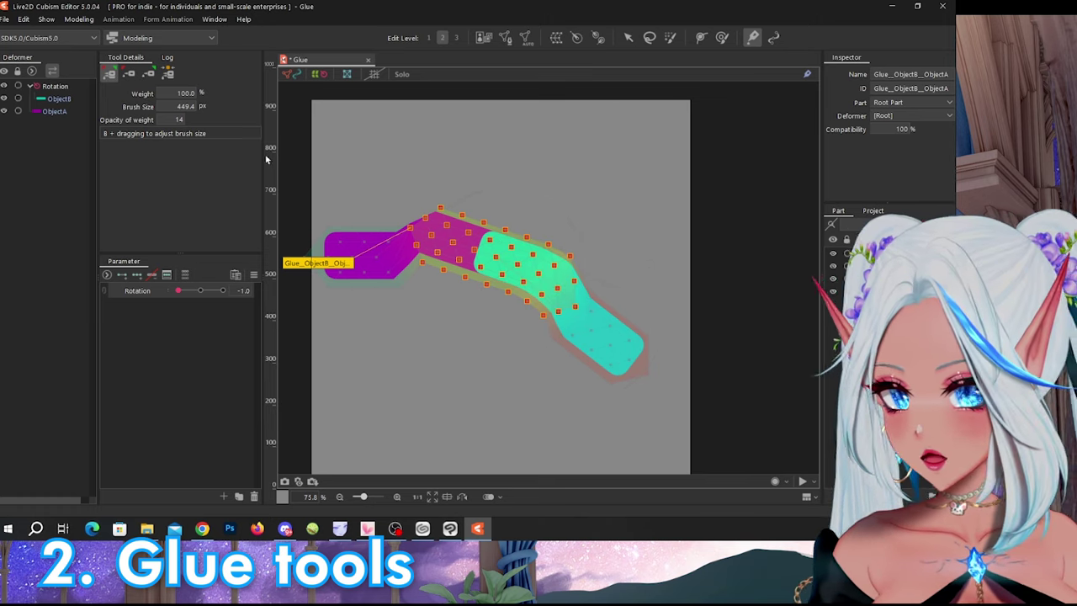
- Set the glue weight to 2.0% and paint the overlap's right end so it follows ObjectB's shape
{"action": "left_click_drag", "start_coordinate": [182, 95], "coordinate": [175, 95]}
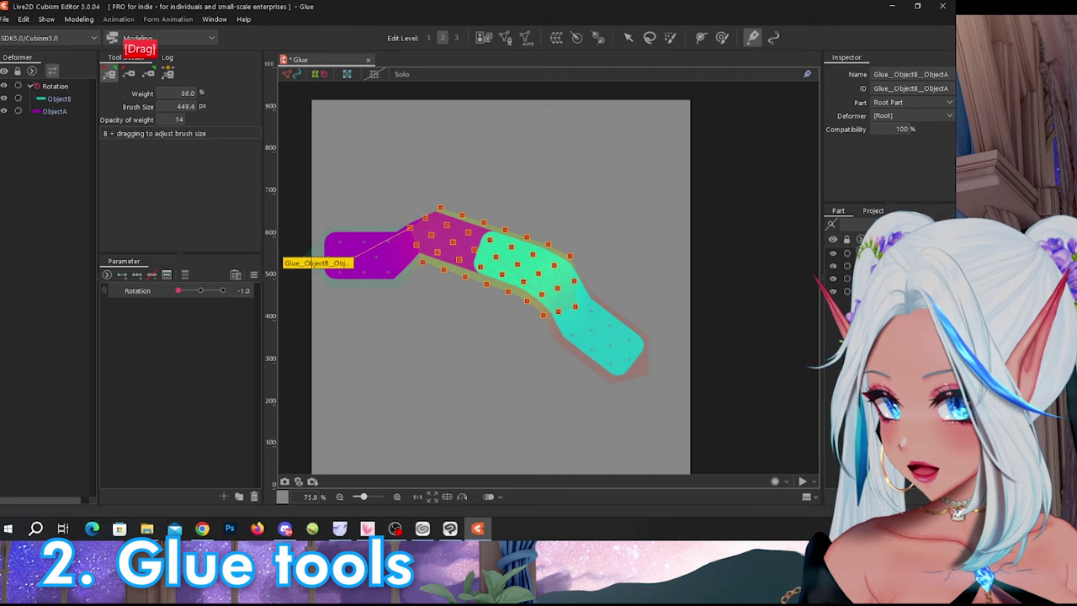
{"action": "left_click_drag", "start_coordinate": [175, 94], "coordinate": [178, 93]}
{"action": "mouse_move", "coordinate": [572, 252]}
{"action": "left_mouse_down"}
{"action": "mouse_move", "coordinate": [578, 281]}
{"action": "mouse_move", "coordinate": [496, 344]}
{"action": "left_mouse_up"}
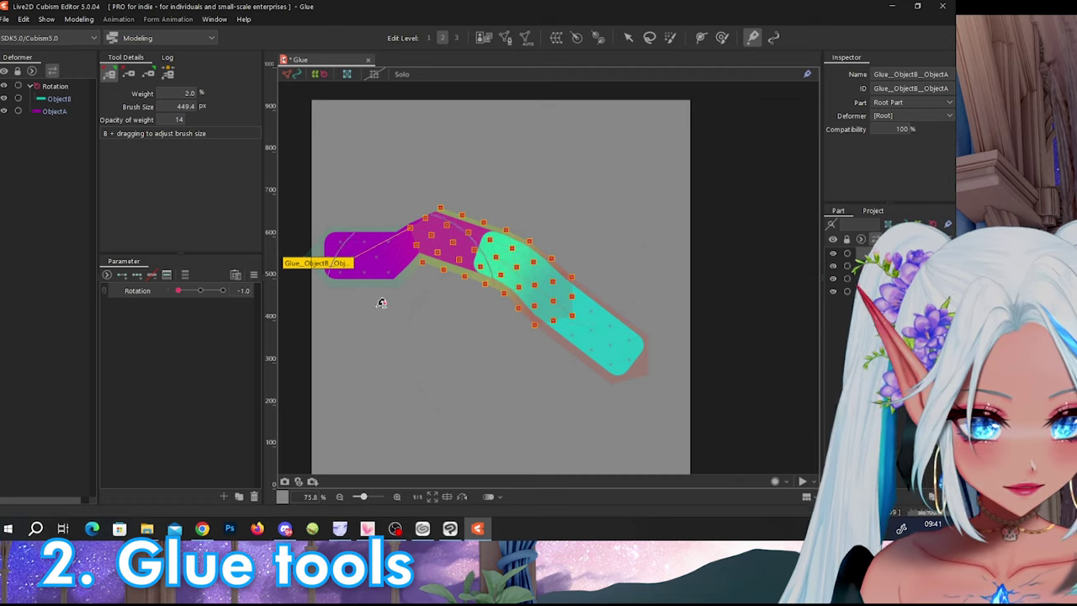
- Reduce the brush to about 244 px and paint the opposite weight over the overlap's left end so it follows ObjectA
{"action": "key", "text": "b"}
{"action": "left_click_drag", "start_coordinate": [410, 248], "coordinate": [399, 259]}
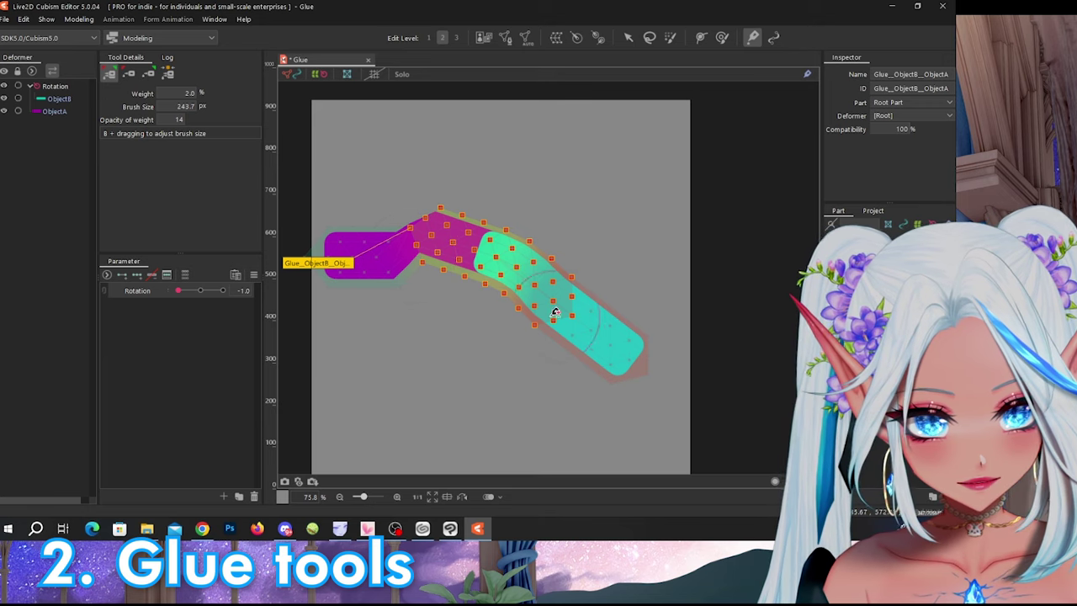
{"action": "mouse_move", "coordinate": [378, 273]}
{"action": "left_mouse_down", "text": "shift"}
{"action": "mouse_move", "coordinate": [413, 264]}
{"action": "mouse_move", "coordinate": [419, 275]}
{"action": "mouse_move", "coordinate": [416, 202]}
{"action": "mouse_move", "coordinate": [442, 184]}
{"action": "mouse_move", "coordinate": [451, 184]}
{"action": "mouse_move", "coordinate": [426, 240]}
{"action": "mouse_move", "coordinate": [401, 246]}
{"action": "mouse_move", "coordinate": [419, 195]}
{"action": "mouse_move", "coordinate": [452, 200]}
{"action": "mouse_move", "coordinate": [413, 266]}
{"action": "mouse_move", "coordinate": [437, 260]}
{"action": "mouse_move", "coordinate": [446, 196]}
{"action": "mouse_move", "coordinate": [457, 219]}
{"action": "mouse_move", "coordinate": [442, 291]}
{"action": "mouse_move", "coordinate": [474, 236]}
{"action": "mouse_move", "coordinate": [468, 199]}
{"action": "mouse_move", "coordinate": [456, 235]}
{"action": "left_mouse_up", "text": "shift"}
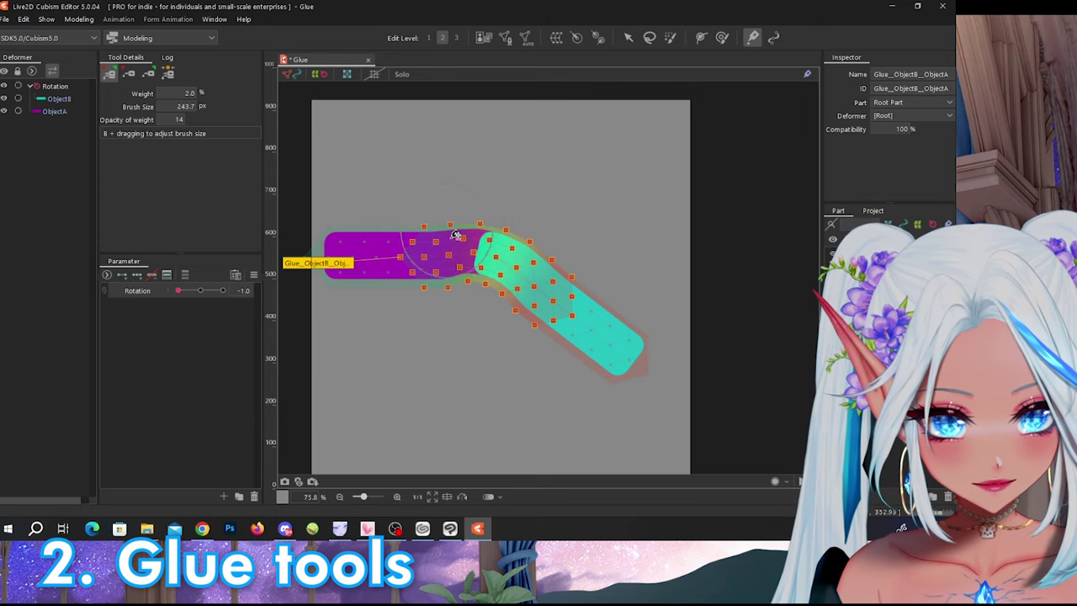
- Touch up the glue weights on both sides of the bend with Rotation at 1.0, undoing the opposite-weight stroke on ObjectB's side
{"action": "left_click_drag", "start_coordinate": [183, 291], "coordinate": [257, 295]}
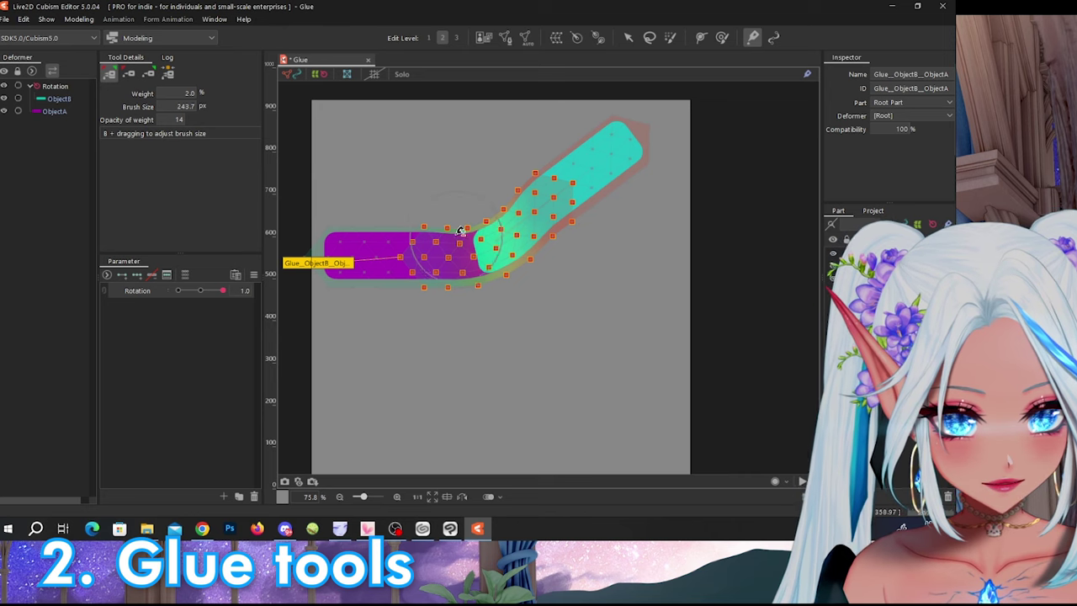
{"action": "left_click_drag", "start_coordinate": [470, 228], "coordinate": [486, 277]}
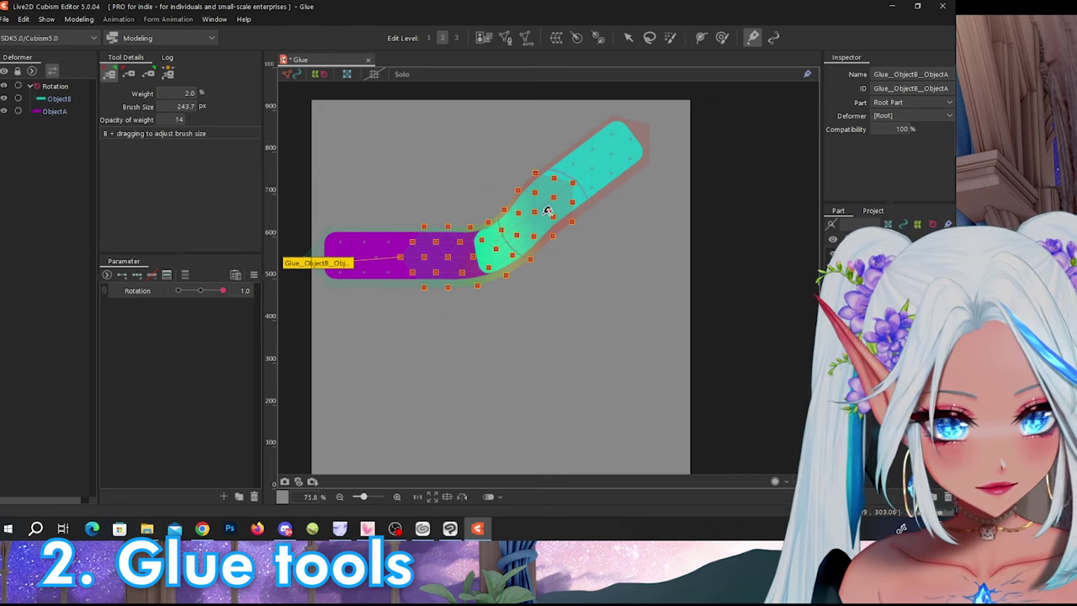
{"action": "mouse_move", "coordinate": [548, 210]}
{"action": "left_mouse_down"}
{"action": "mouse_move", "coordinate": [522, 189]}
{"action": "mouse_move", "coordinate": [539, 193]}
{"action": "mouse_move", "coordinate": [559, 176]}
{"action": "mouse_move", "coordinate": [576, 215]}
{"action": "left_mouse_up"}
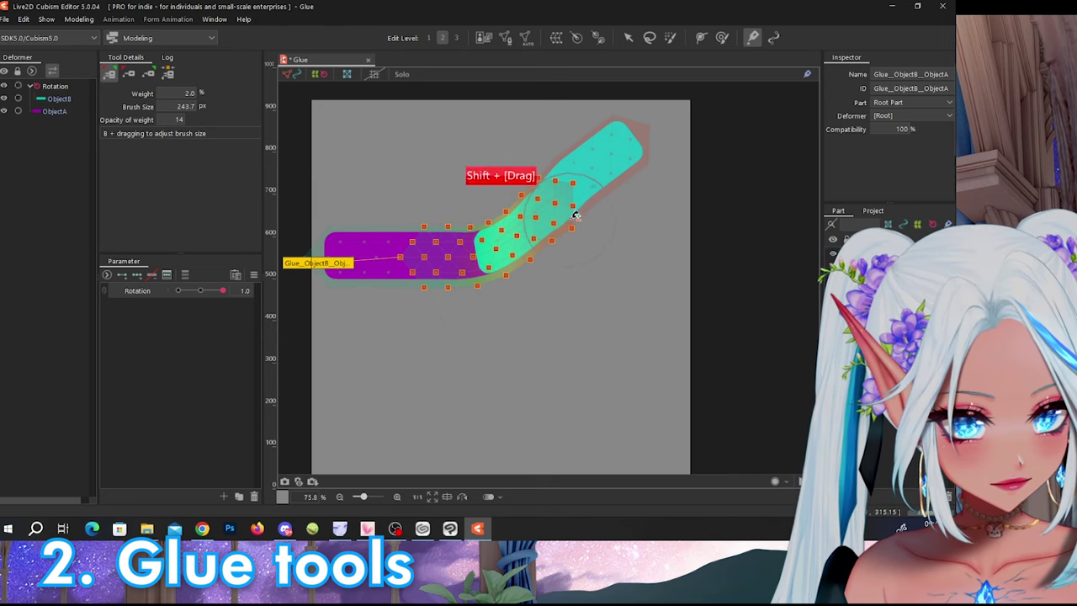
{"action": "key", "text": "ctrl+z"}
{"action": "key", "text": "ctrl+z"}
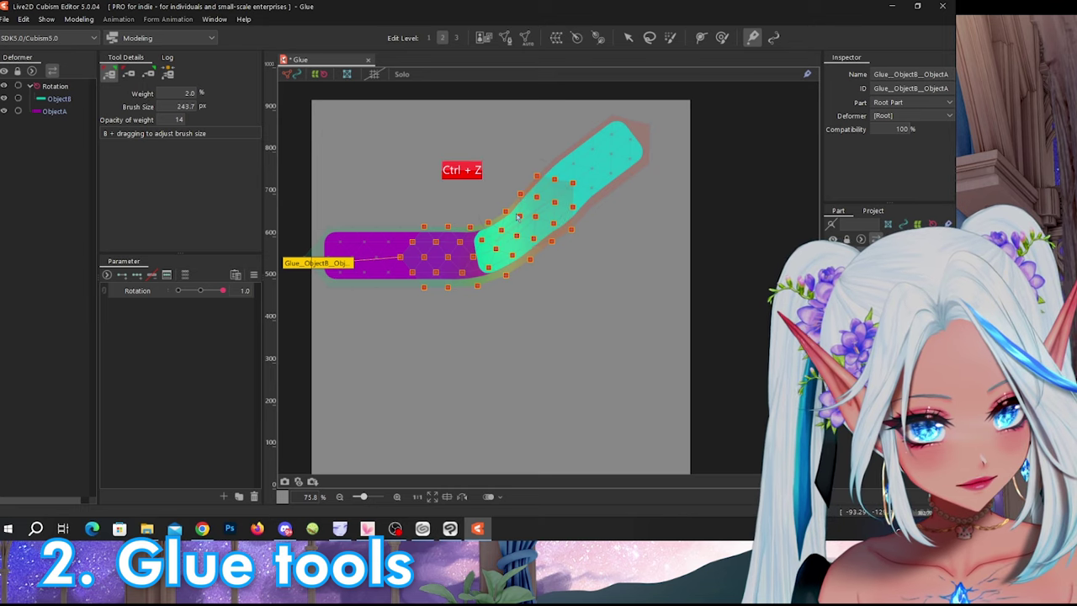
{"action": "key", "text": "ctrl+z"}
{"action": "mouse_move", "coordinate": [527, 217]}
{"action": "left_mouse_down"}
{"action": "mouse_move", "coordinate": [524, 201]}
{"action": "mouse_move", "coordinate": [505, 229]}
{"action": "left_mouse_up"}
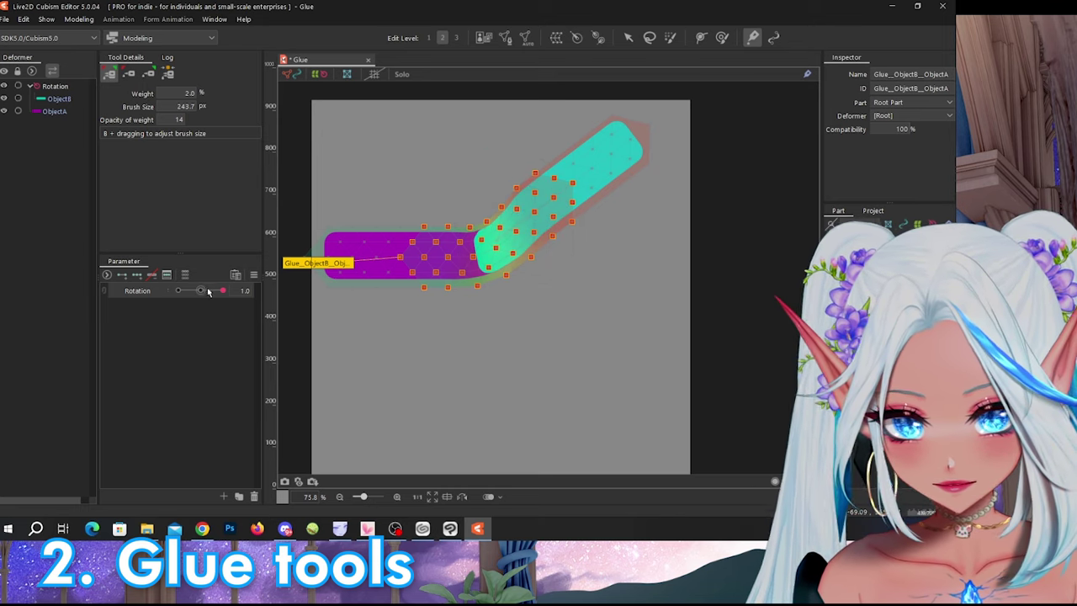
- Test the bend at Rotation -1.0, reset it to 0.0 and deselect the glue to view the plain artwork
{"action": "left_click_drag", "start_coordinate": [208, 291], "coordinate": [178, 290]}
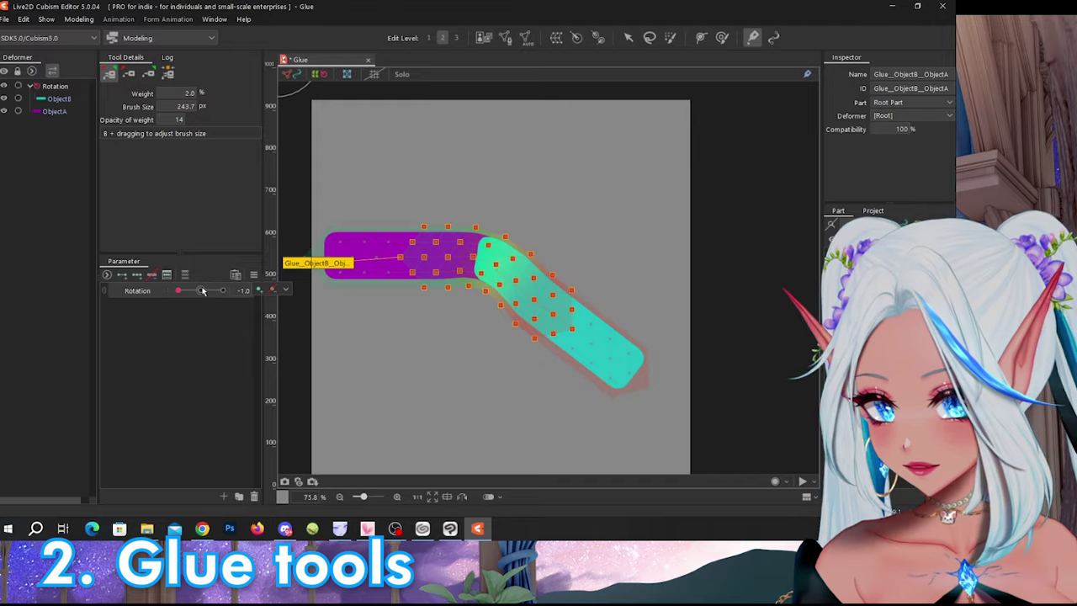
{"action": "left_click", "coordinate": [202, 291]}
{"action": "left_click", "coordinate": [627, 37]}
{"action": "left_click", "coordinate": [634, 204]}
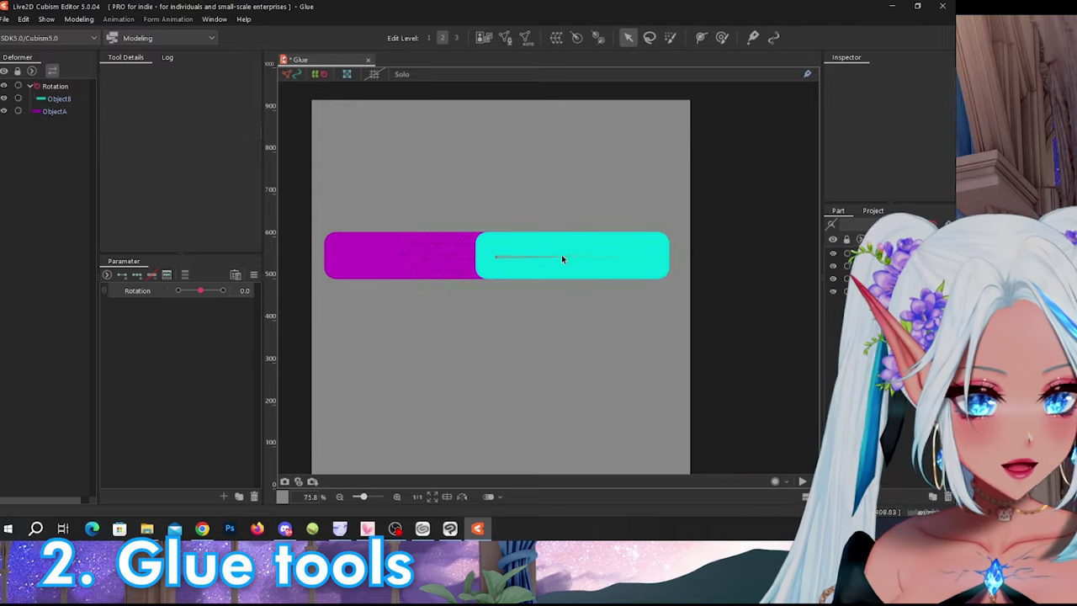
- Reselect the glue with Rotation at -1.0, try the single-object weight modes and choose the one for ObjectB only
{"action": "left_click", "coordinate": [562, 256]}
{"action": "left_click", "coordinate": [337, 262]}
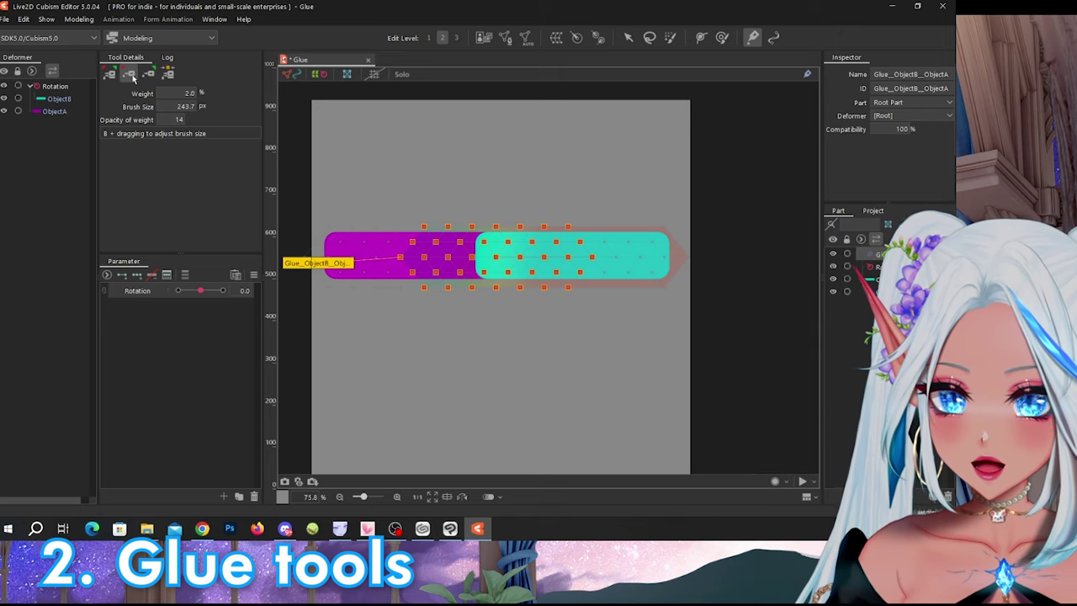
{"action": "left_click_drag", "start_coordinate": [185, 290], "coordinate": [178, 291]}
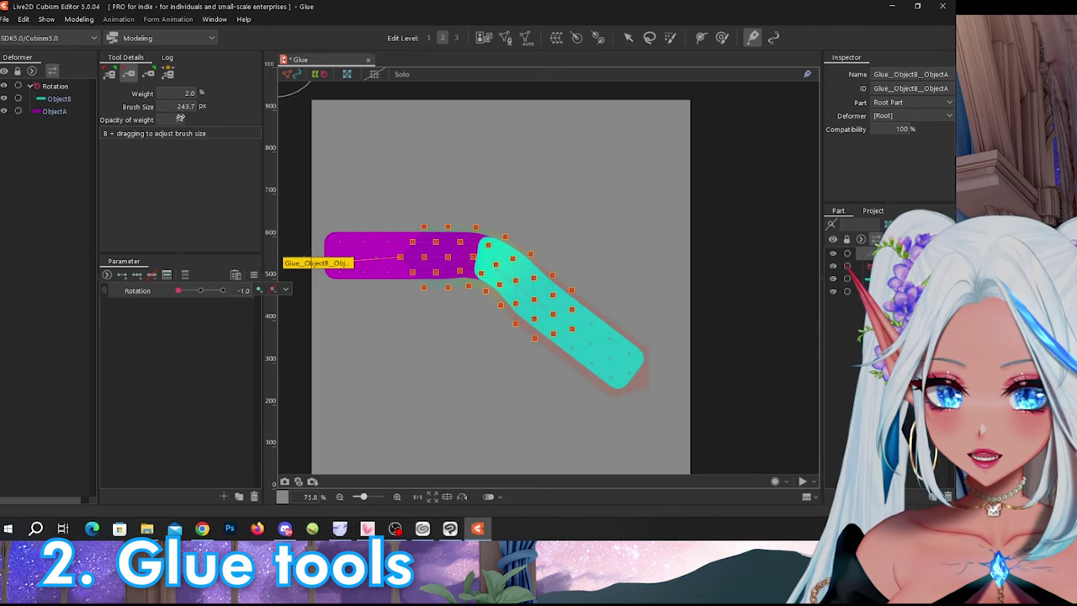
{"action": "left_click", "coordinate": [130, 76]}
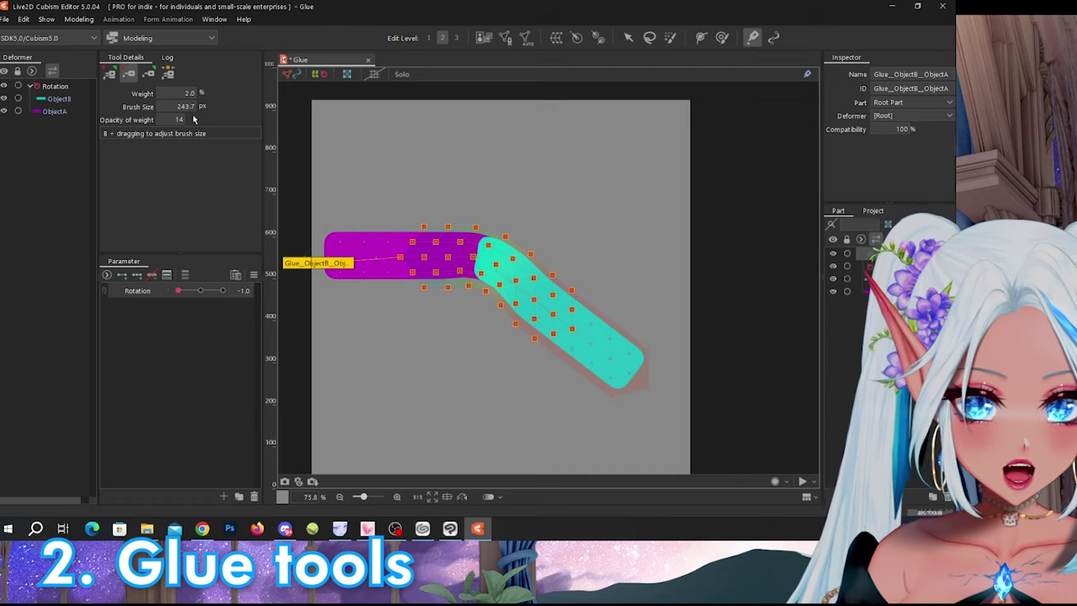
{"action": "left_click", "coordinate": [152, 75]}
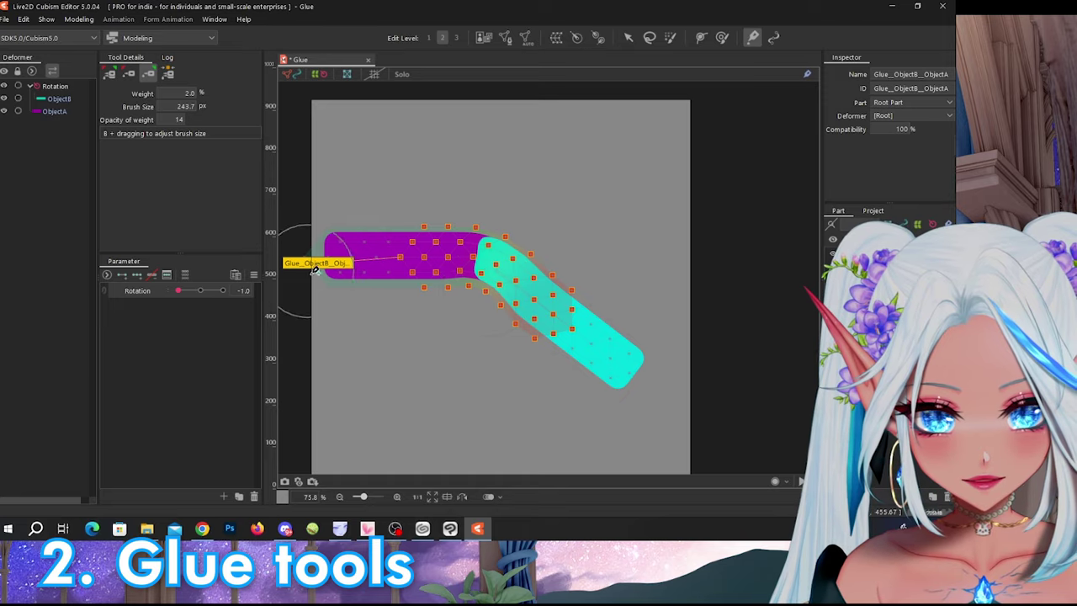
{"action": "left_click", "coordinate": [128, 73]}
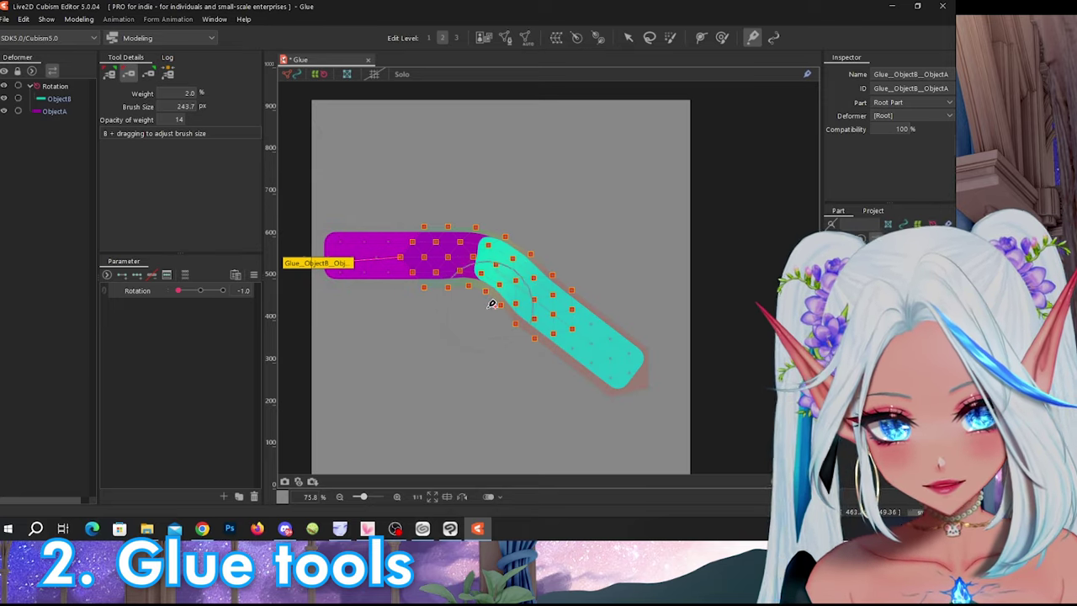
- Set the brush to about 155 px and paint only ObjectB's weights around the bend so ObjectB straightens
{"action": "key", "text": "b"}
{"action": "left_click_drag", "start_coordinate": [497, 296], "coordinate": [525, 296]}
{"action": "key", "text": "ctrl+z"}
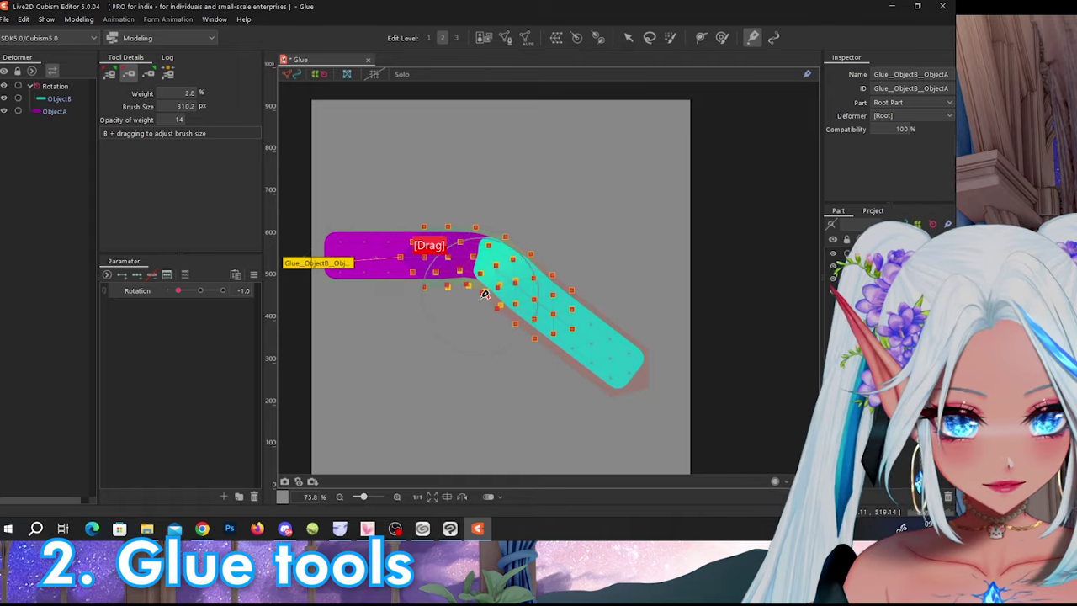
{"action": "scroll", "coordinate": [488, 280], "scroll_direction": "up", "scroll_amount": 3}
{"action": "scroll", "coordinate": [493, 282], "scroll_direction": "up", "scroll_amount": 2}
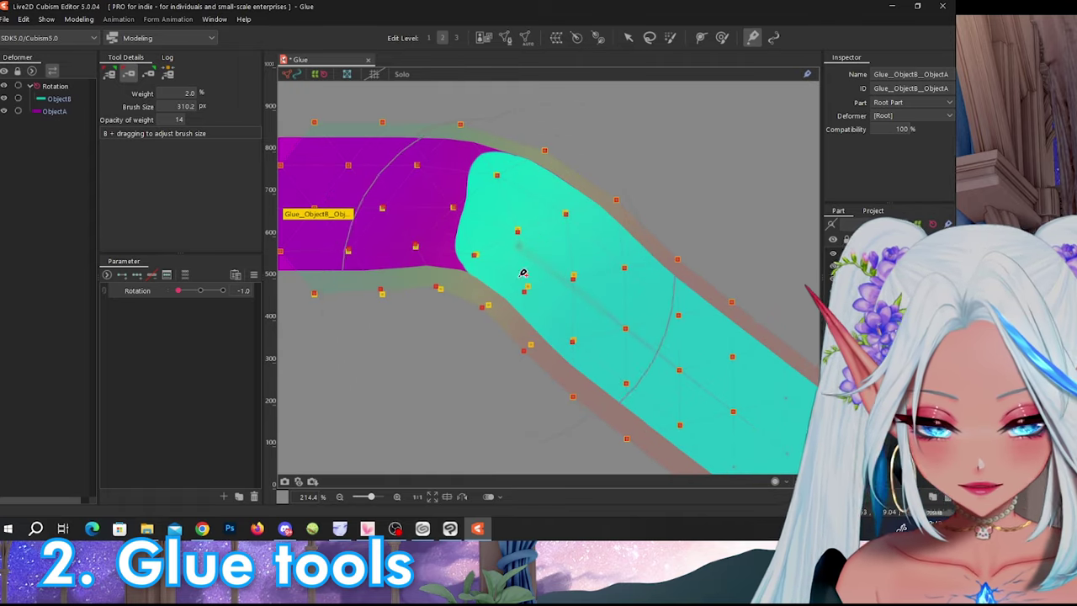
{"action": "key", "text": "b"}
{"action": "mouse_move", "coordinate": [524, 268]}
{"action": "left_mouse_down"}
{"action": "mouse_move", "coordinate": [516, 243]}
{"action": "mouse_move", "coordinate": [445, 224]}
{"action": "mouse_move", "coordinate": [441, 284]}
{"action": "mouse_move", "coordinate": [448, 264]}
{"action": "mouse_move", "coordinate": [476, 276]}
{"action": "mouse_move", "coordinate": [474, 228]}
{"action": "mouse_move", "coordinate": [489, 172]}
{"action": "mouse_move", "coordinate": [659, 258]}
{"action": "mouse_move", "coordinate": [639, 230]}
{"action": "mouse_move", "coordinate": [498, 159]}
{"action": "mouse_move", "coordinate": [570, 180]}
{"action": "mouse_move", "coordinate": [662, 243]}
{"action": "mouse_move", "coordinate": [491, 154]}
{"action": "mouse_move", "coordinate": [595, 216]}
{"action": "left_mouse_up"}
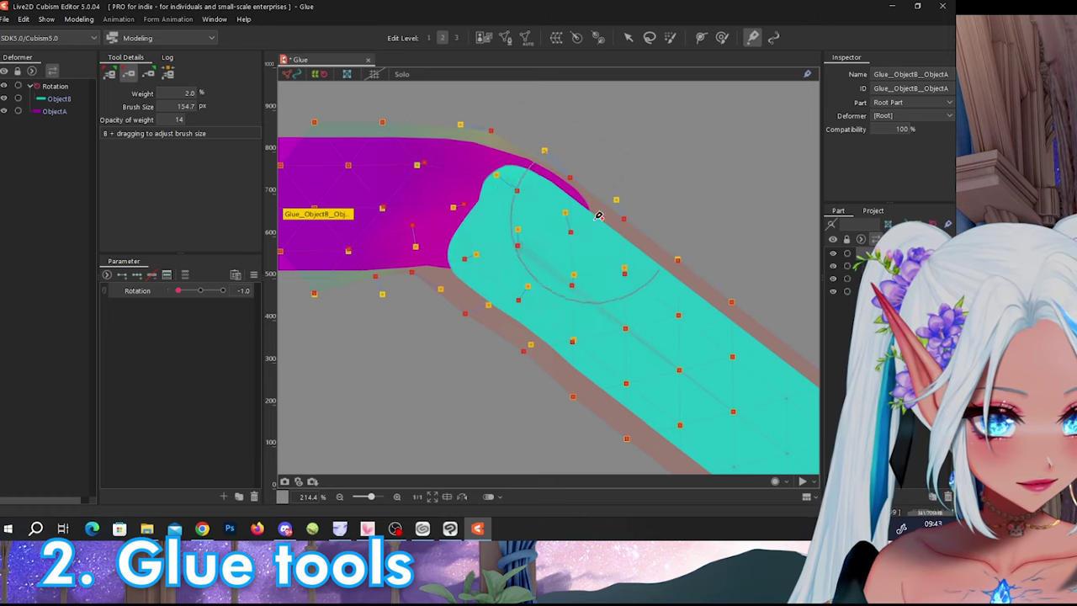
- Extend ObjectB's weight along the bend's upper side, test Rotation at -1.0 and 1.0, and reset it to 0.0
{"action": "scroll", "coordinate": [496, 225], "scroll_direction": "down", "scroll_amount": 2}
{"action": "mouse_move", "coordinate": [178, 291]}
{"action": "left_mouse_down"}
{"action": "mouse_move", "coordinate": [266, 301]}
{"action": "mouse_move", "coordinate": [140, 279]}
{"action": "left_mouse_up"}
{"action": "scroll", "coordinate": [524, 234], "scroll_direction": "down", "scroll_amount": 2}
{"action": "left_click_drag", "start_coordinate": [525, 234], "coordinate": [566, 216]}
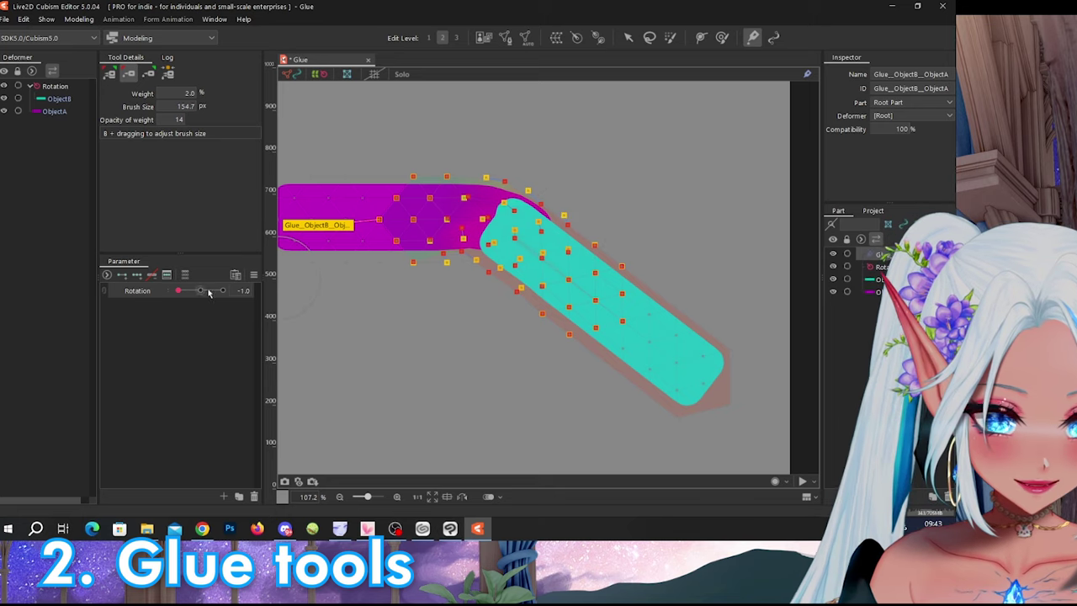
{"action": "mouse_move", "coordinate": [201, 290]}
{"action": "left_mouse_down"}
{"action": "mouse_move", "coordinate": [224, 291]}
{"action": "mouse_move", "coordinate": [160, 288]}
{"action": "mouse_move", "coordinate": [223, 289]}
{"action": "left_mouse_up"}
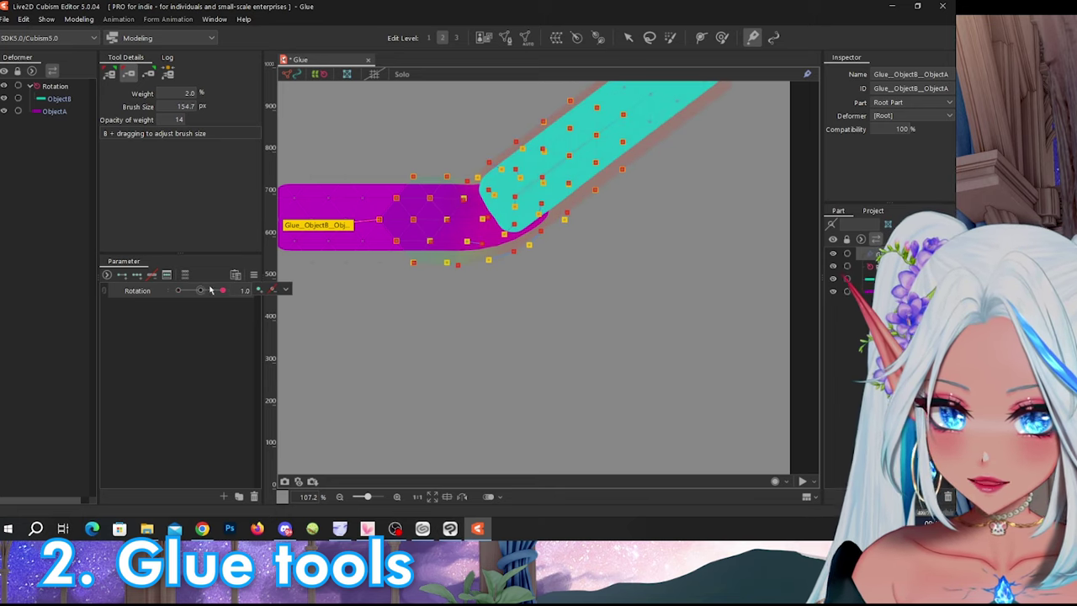
{"action": "right_click", "coordinate": [211, 286]}
{"action": "right_click", "coordinate": [201, 290]}
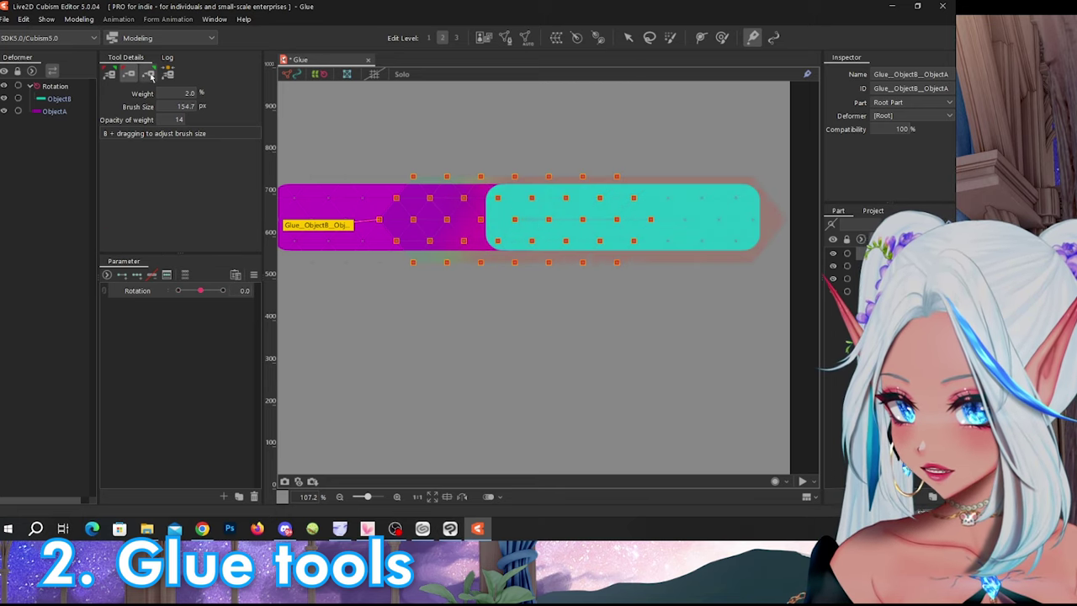
- Paint only ObjectA's weights over the overlap at Rotation -1.0 with a brush of about 243 px, and test the rotation
{"action": "left_click_drag", "start_coordinate": [202, 291], "coordinate": [178, 290]}
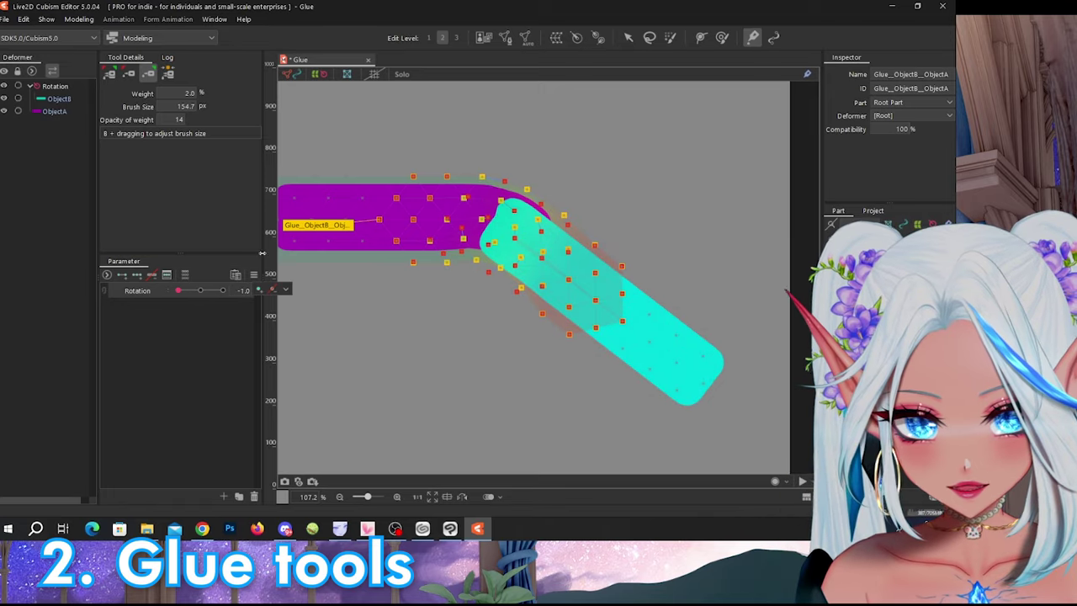
{"action": "mouse_move", "coordinate": [542, 220]}
{"action": "left_mouse_down"}
{"action": "mouse_move", "coordinate": [520, 199]}
{"action": "mouse_move", "coordinate": [521, 211]}
{"action": "mouse_move", "coordinate": [500, 204]}
{"action": "mouse_move", "coordinate": [528, 215]}
{"action": "mouse_move", "coordinate": [518, 240]}
{"action": "mouse_move", "coordinate": [535, 270]}
{"action": "mouse_move", "coordinate": [373, 258]}
{"action": "mouse_move", "coordinate": [599, 277]}
{"action": "mouse_move", "coordinate": [538, 304]}
{"action": "mouse_move", "coordinate": [570, 199]}
{"action": "mouse_move", "coordinate": [516, 194]}
{"action": "mouse_move", "coordinate": [514, 225]}
{"action": "left_mouse_up"}
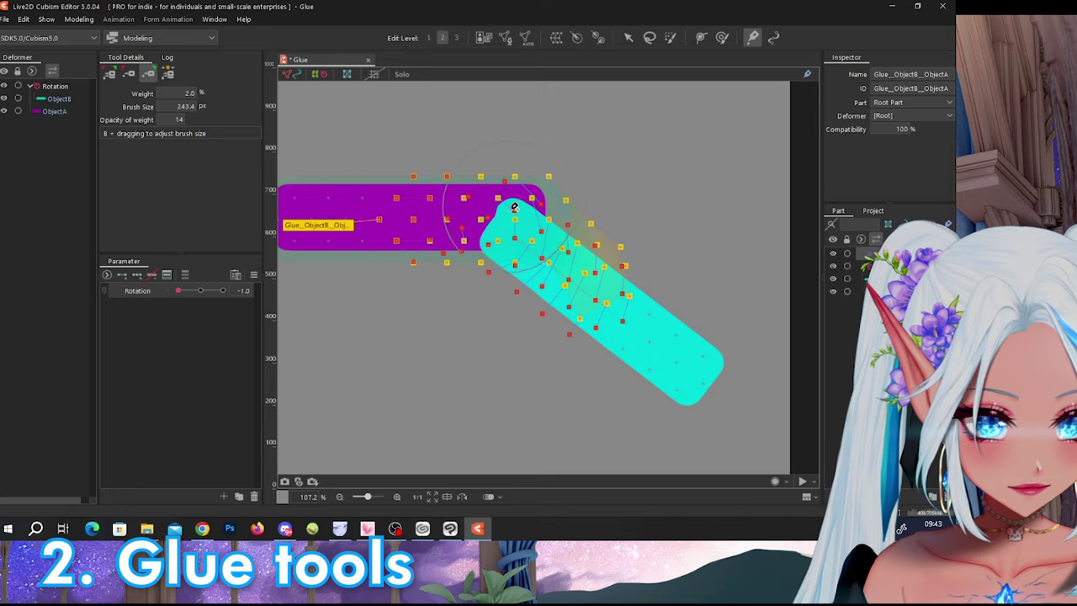
{"action": "scroll", "coordinate": [516, 227], "scroll_direction": "down", "scroll_amount": 2}
{"action": "left_click_drag", "start_coordinate": [178, 290], "coordinate": [137, 272]}
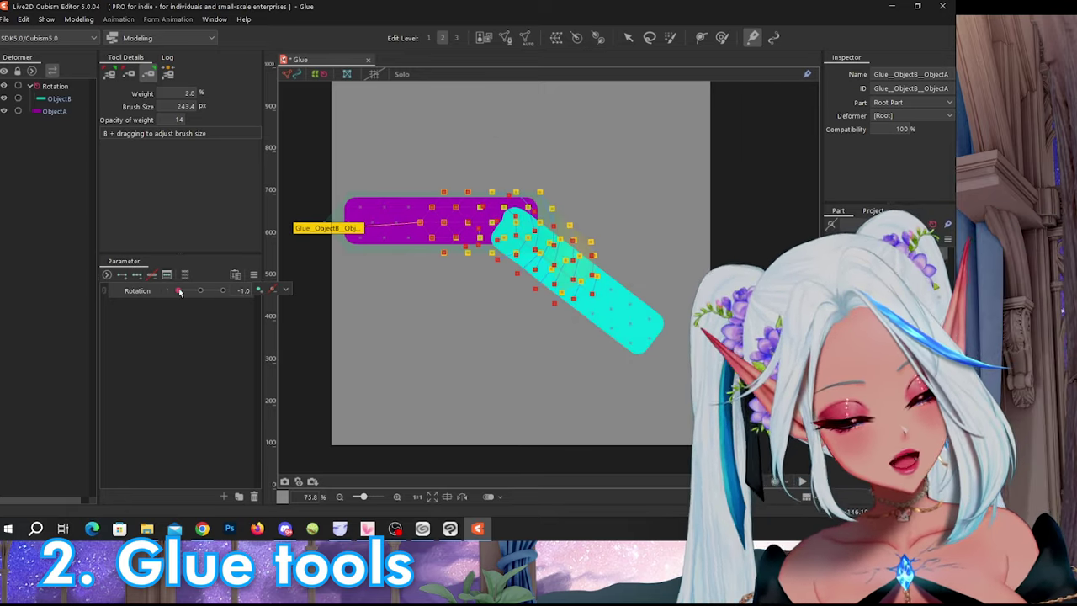
{"action": "scroll", "coordinate": [554, 215], "scroll_direction": "up", "scroll_amount": 2}
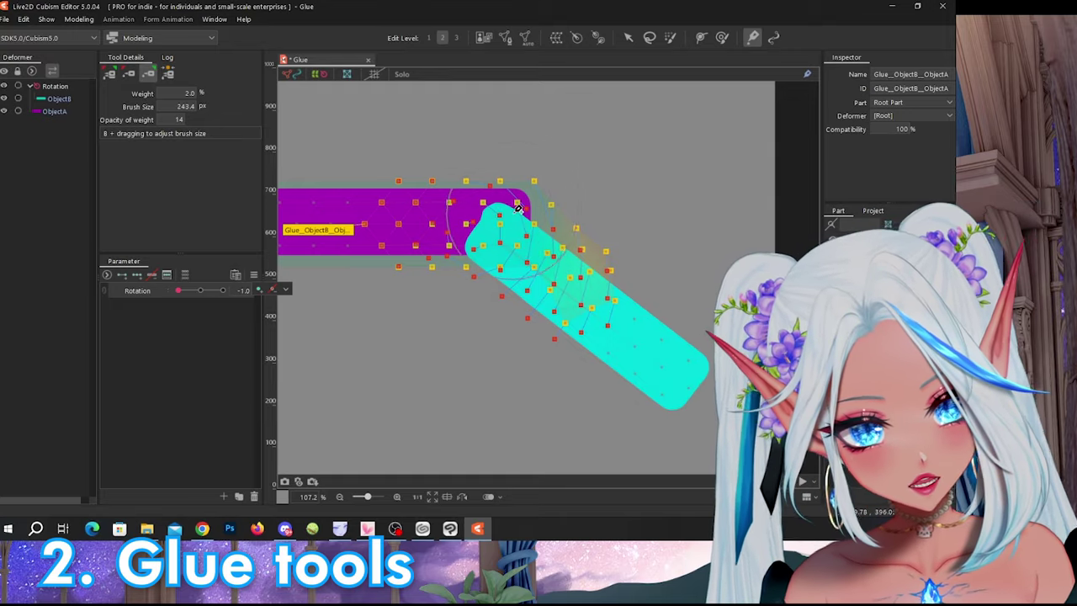
- Use the vertex-joining glue brush to pull the separated vertices back together along the bend at Rotation -1.0 and at 1.0
{"action": "left_click", "coordinate": [169, 74]}
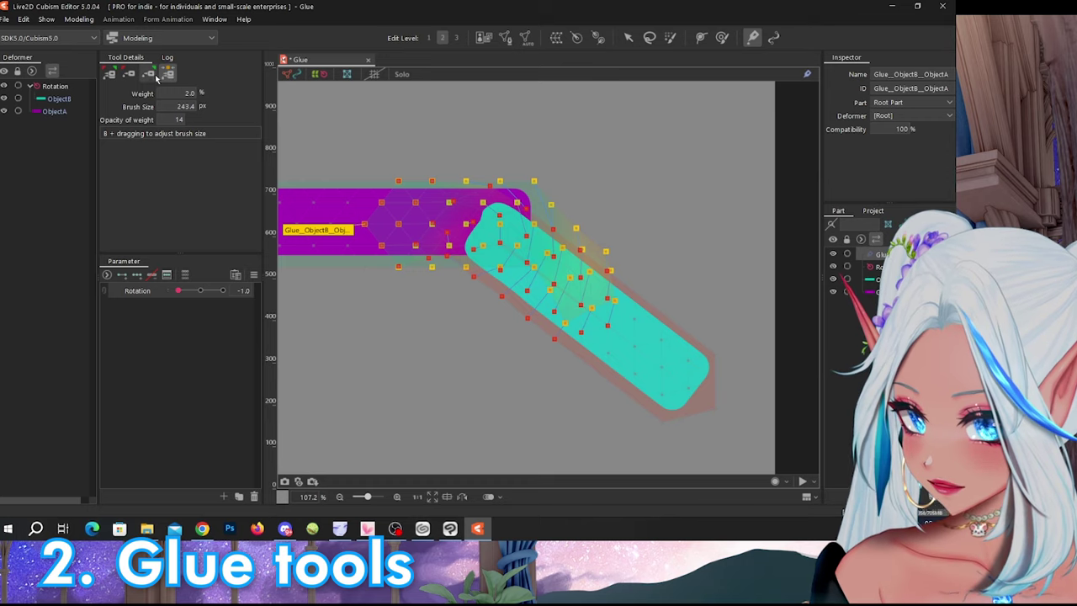
{"action": "mouse_move", "coordinate": [468, 286]}
{"action": "left_mouse_down"}
{"action": "mouse_move", "coordinate": [410, 260]}
{"action": "mouse_move", "coordinate": [545, 313]}
{"action": "mouse_move", "coordinate": [480, 271]}
{"action": "mouse_move", "coordinate": [339, 269]}
{"action": "left_mouse_up"}
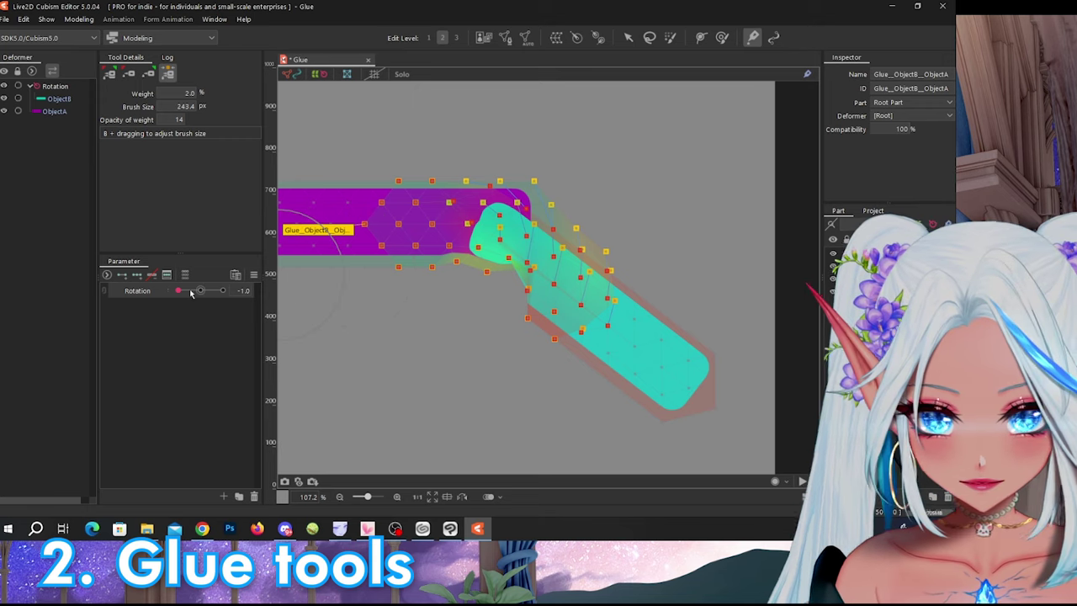
{"action": "left_click_drag", "start_coordinate": [179, 290], "coordinate": [244, 303]}
{"action": "mouse_move", "coordinate": [551, 280]}
{"action": "left_mouse_down"}
{"action": "mouse_move", "coordinate": [543, 241]}
{"action": "mouse_move", "coordinate": [464, 216]}
{"action": "mouse_move", "coordinate": [605, 216]}
{"action": "mouse_move", "coordinate": [625, 183]}
{"action": "mouse_move", "coordinate": [538, 231]}
{"action": "mouse_move", "coordinate": [392, 269]}
{"action": "mouse_move", "coordinate": [525, 261]}
{"action": "left_mouse_up"}
{"action": "left_click_drag", "start_coordinate": [636, 206], "coordinate": [620, 221]}
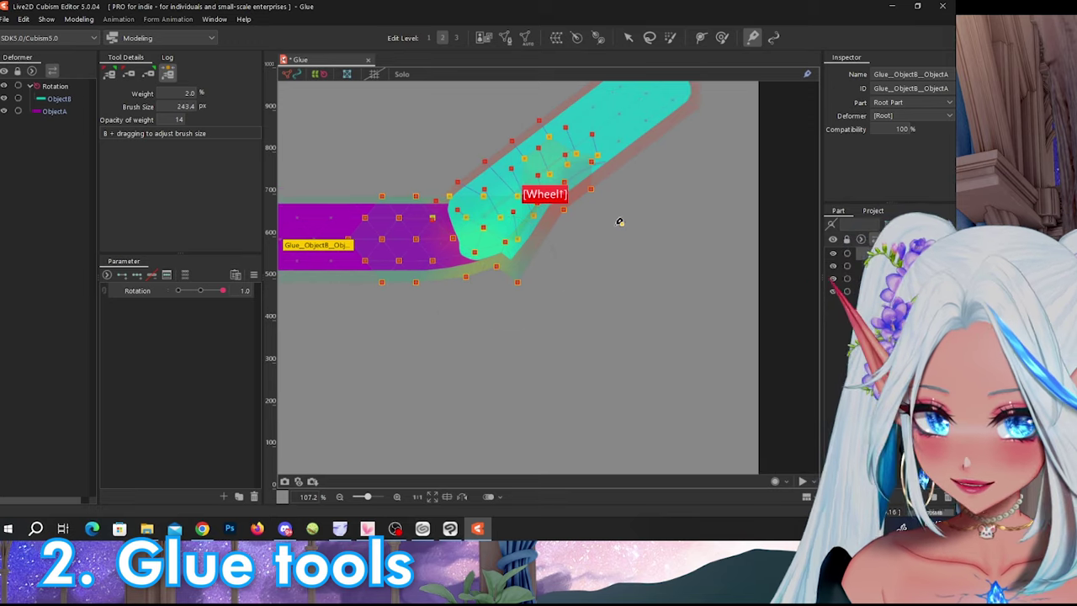
- Switch through the single-object glue brush modes back to the standard one, test Rotation at -1.0, and reset Rotation to 0.0
{"action": "left_click", "coordinate": [128, 73]}
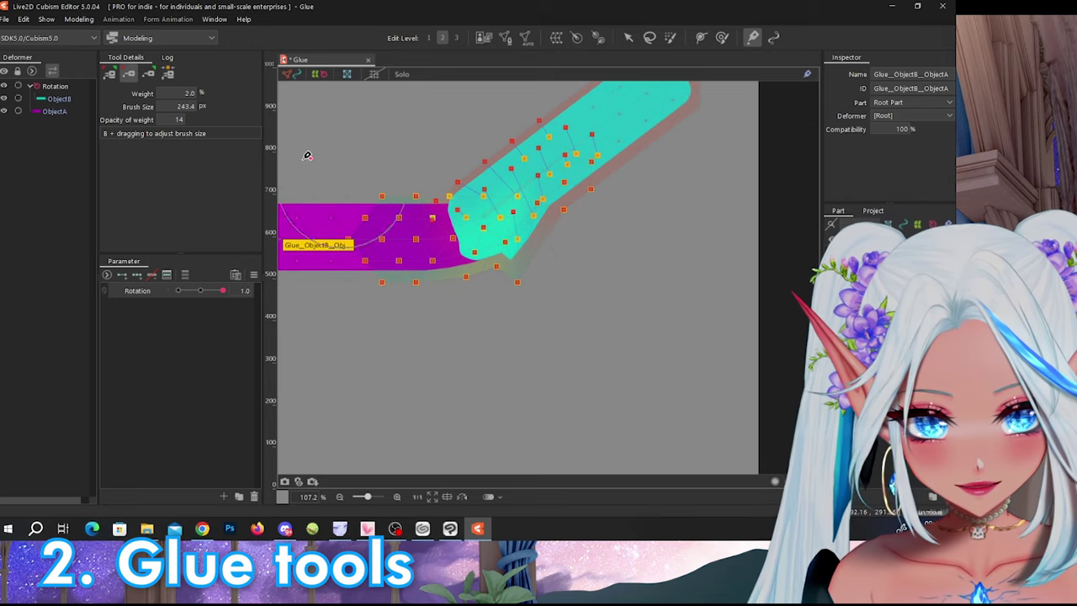
{"action": "left_click", "coordinate": [148, 74]}
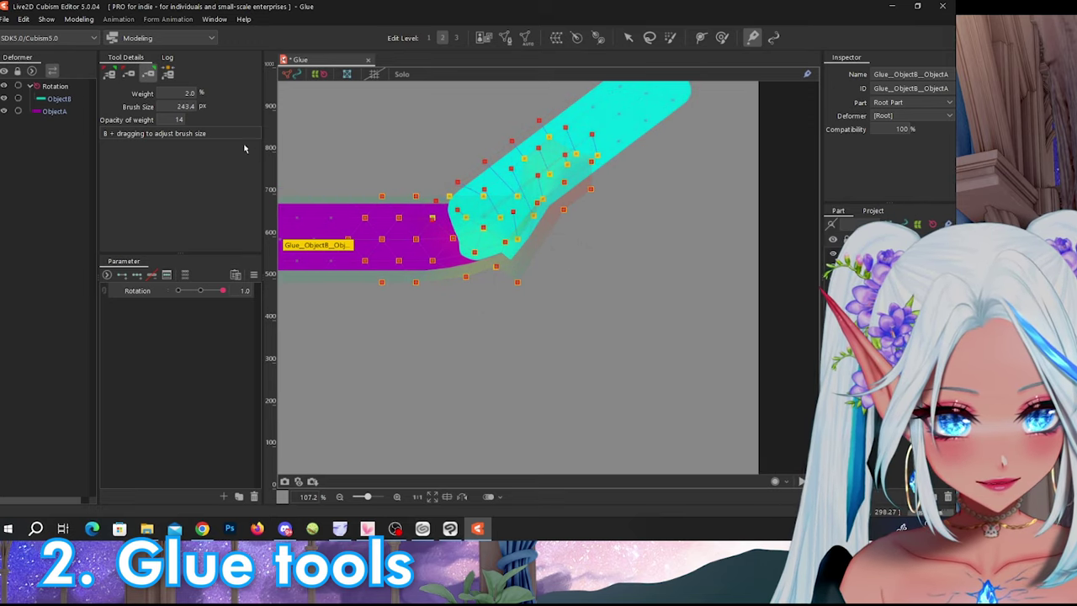
{"action": "left_click", "coordinate": [110, 74]}
{"action": "mouse_move", "coordinate": [546, 292]}
{"action": "left_mouse_down"}
{"action": "mouse_move", "coordinate": [565, 269]}
{"action": "mouse_move", "coordinate": [550, 224]}
{"action": "mouse_move", "coordinate": [442, 286]}
{"action": "mouse_move", "coordinate": [610, 214]}
{"action": "mouse_move", "coordinate": [545, 301]}
{"action": "left_mouse_up"}
{"action": "left_click_drag", "start_coordinate": [215, 292], "coordinate": [178, 290]}
{"action": "scroll", "coordinate": [575, 280], "scroll_direction": "down", "scroll_amount": 3}
{"action": "scroll", "coordinate": [575, 280], "scroll_direction": "up", "scroll_amount": 3}
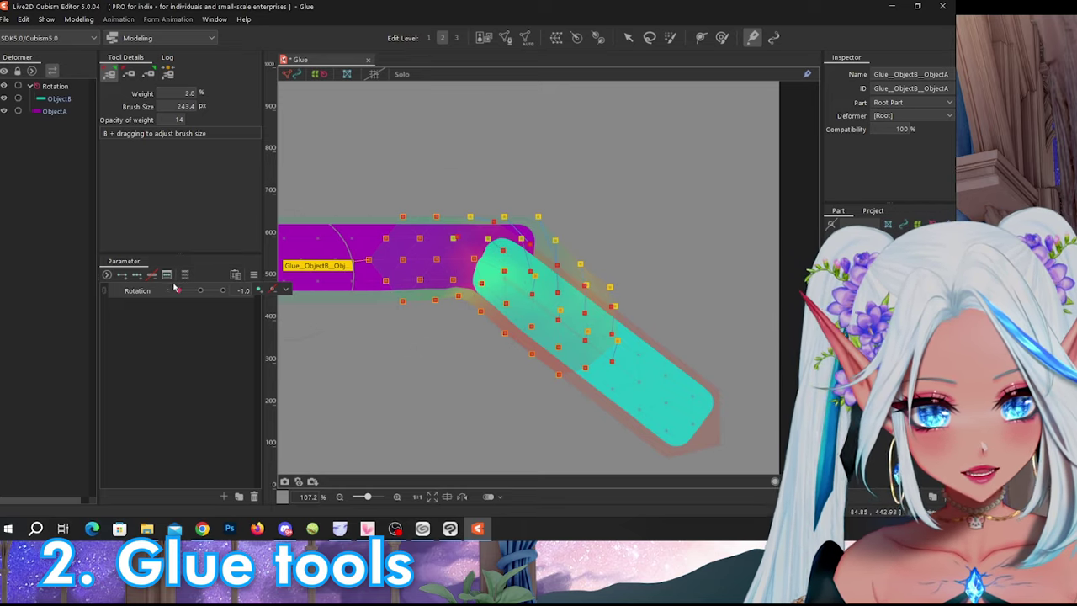
{"action": "left_click_drag", "start_coordinate": [177, 290], "coordinate": [150, 288]}
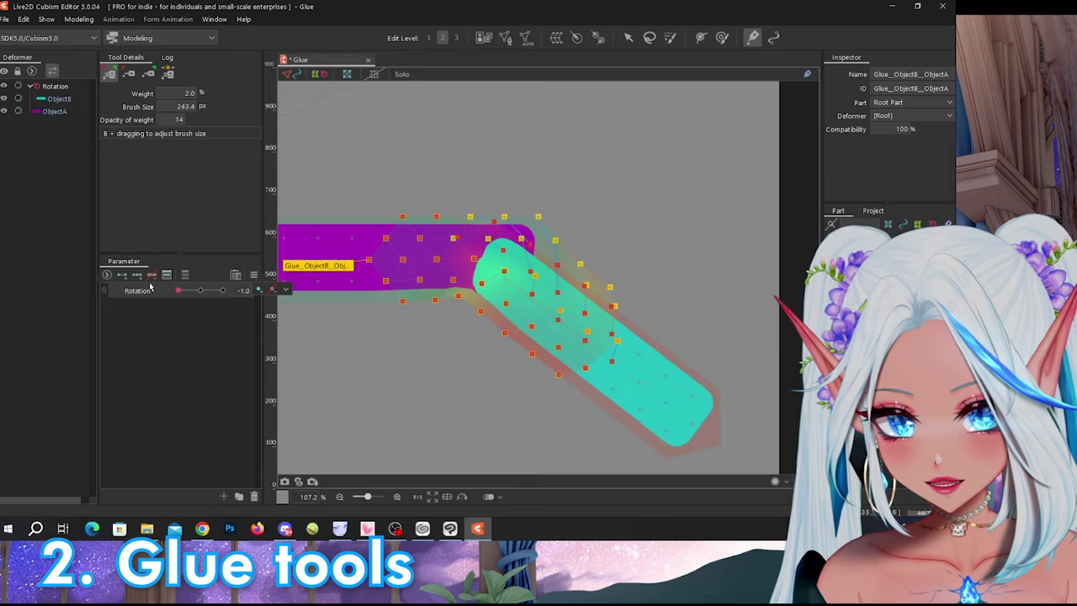
{"action": "right_click", "coordinate": [200, 290]}
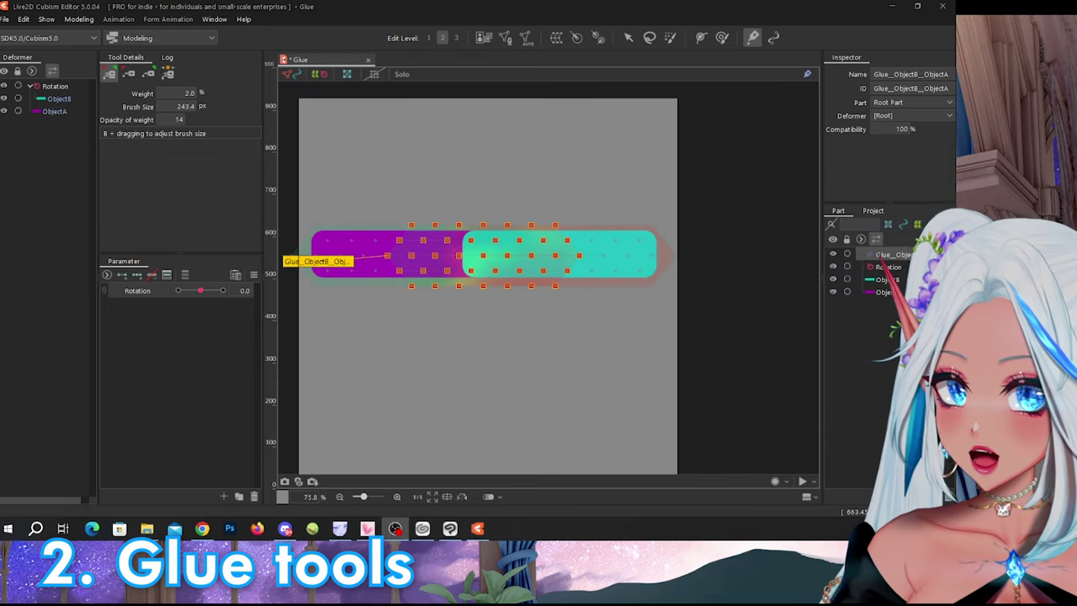
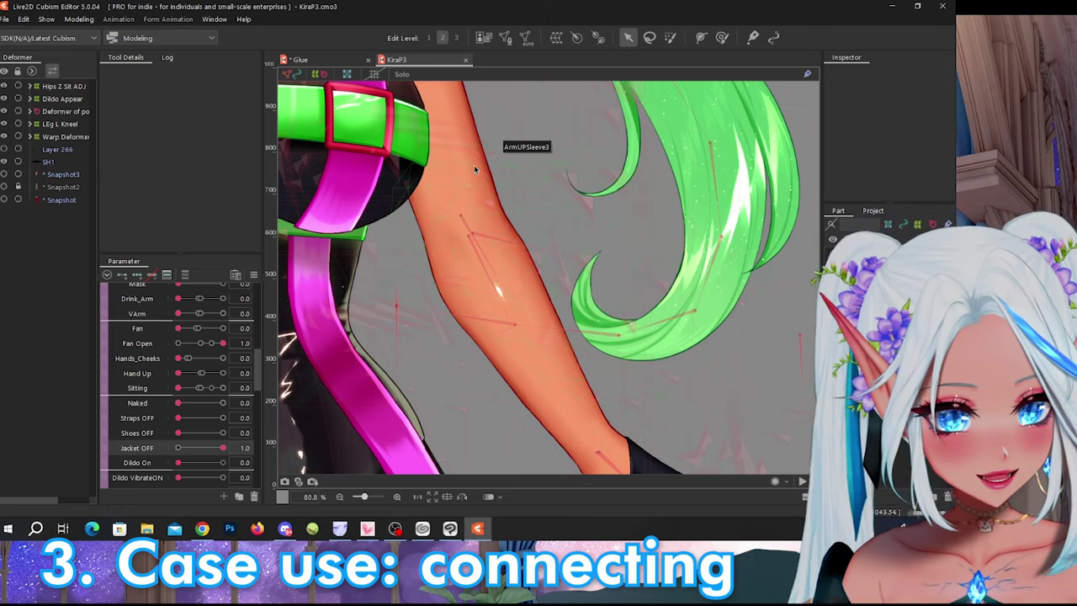
{"action": "left_click", "coordinate": [467, 133]}
{"action": "scroll", "coordinate": [510, 358], "scroll_direction": "up", "scroll_amount": 3}
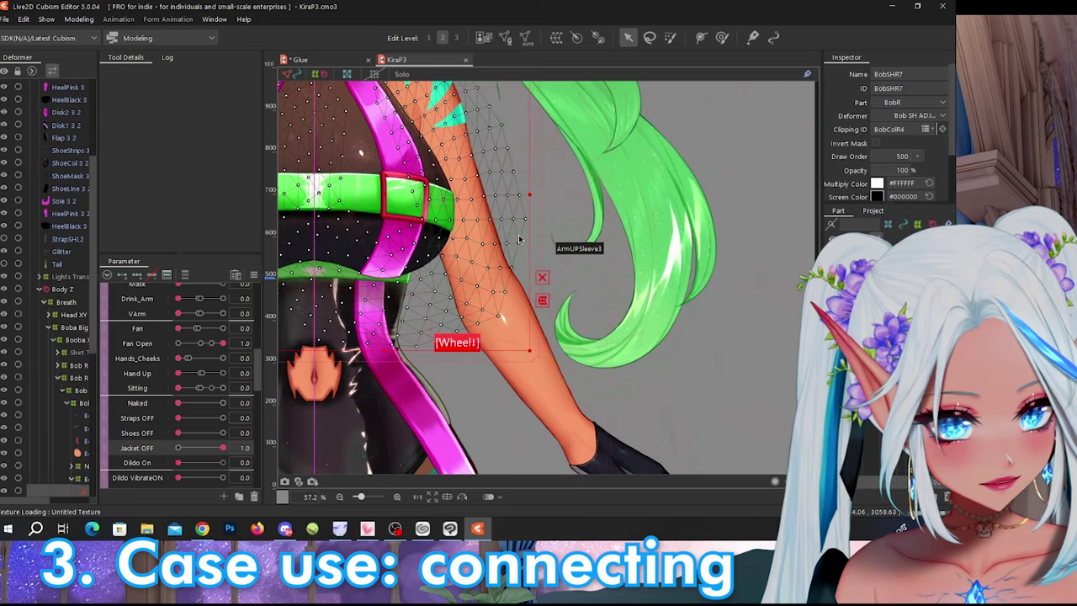
{"action": "right_click", "coordinate": [452, 218]}
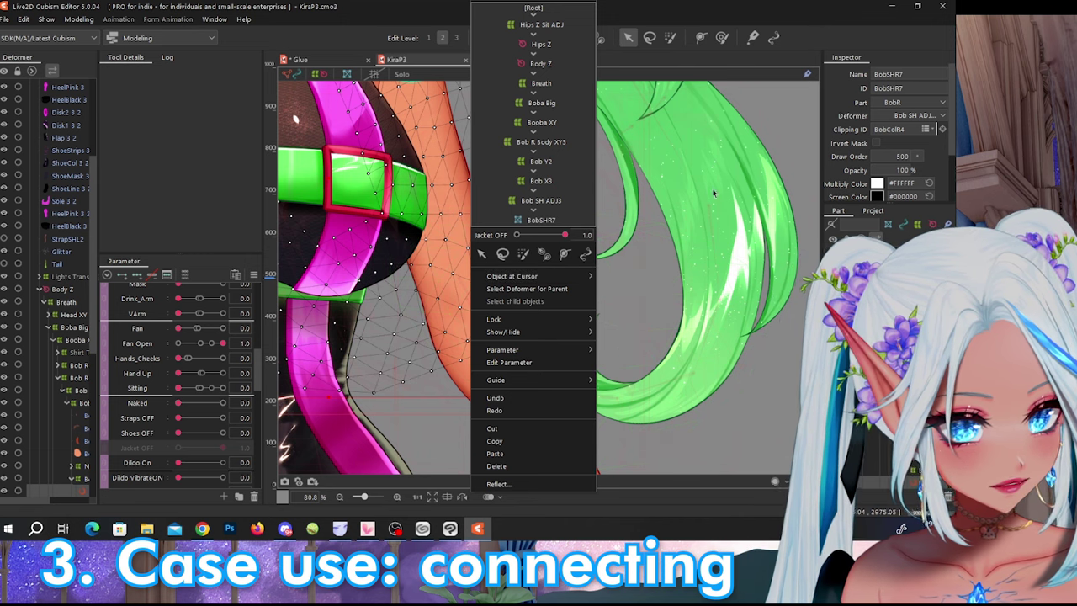
{"action": "left_click", "coordinate": [799, 128]}
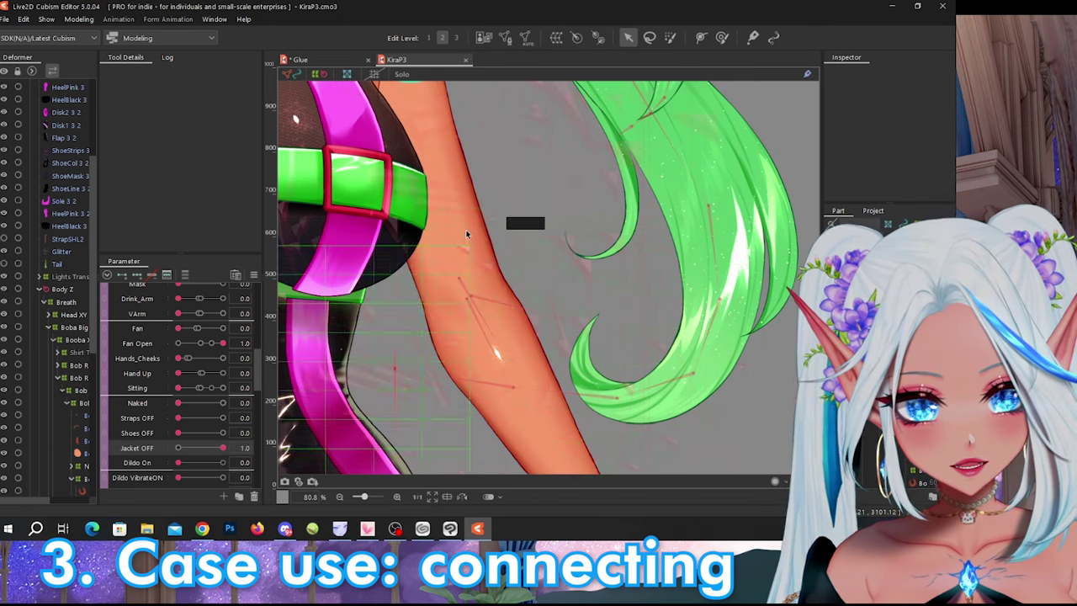
- Select the UpArmR art mesh from the objects overlapping on the upper arm to show its glues
{"action": "right_click", "coordinate": [465, 222]}
{"action": "mouse_move", "coordinate": [529, 262]}
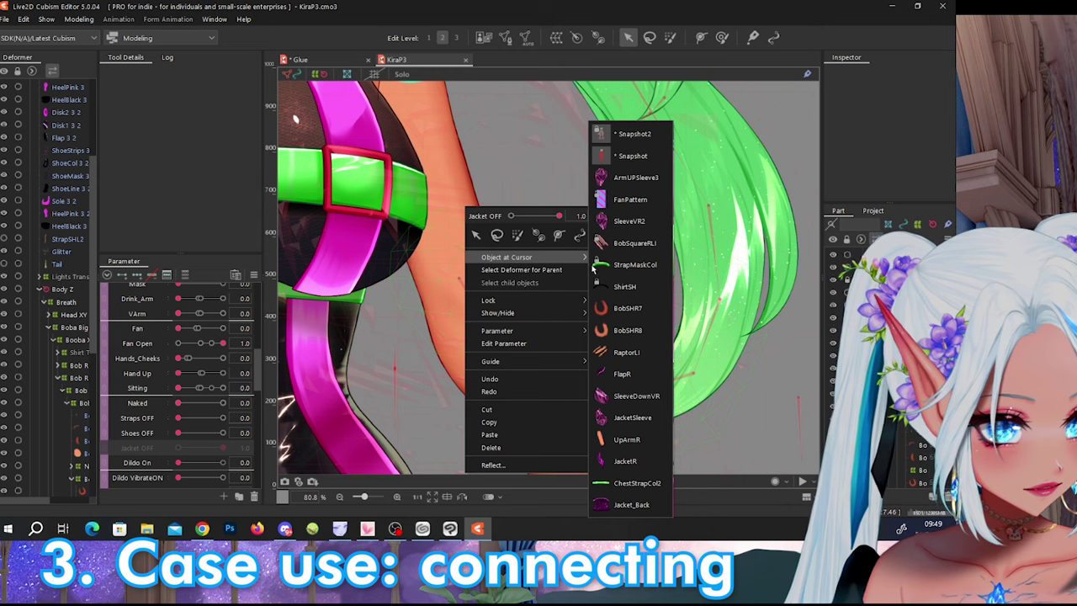
{"action": "left_click", "coordinate": [626, 439]}
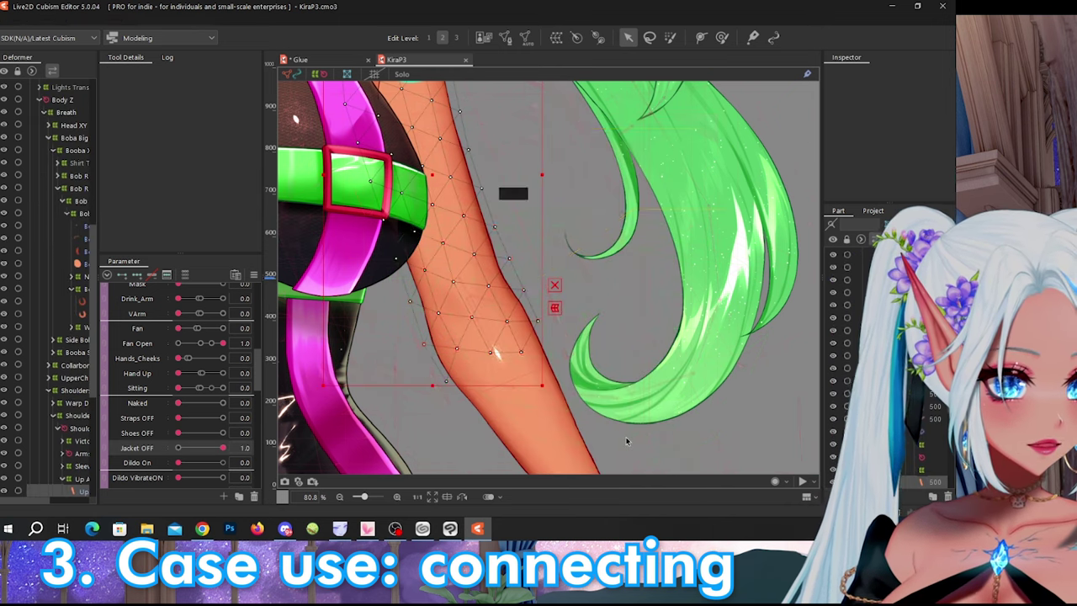
{"action": "scroll", "coordinate": [415, 271], "scroll_direction": "down", "scroll_amount": 2}
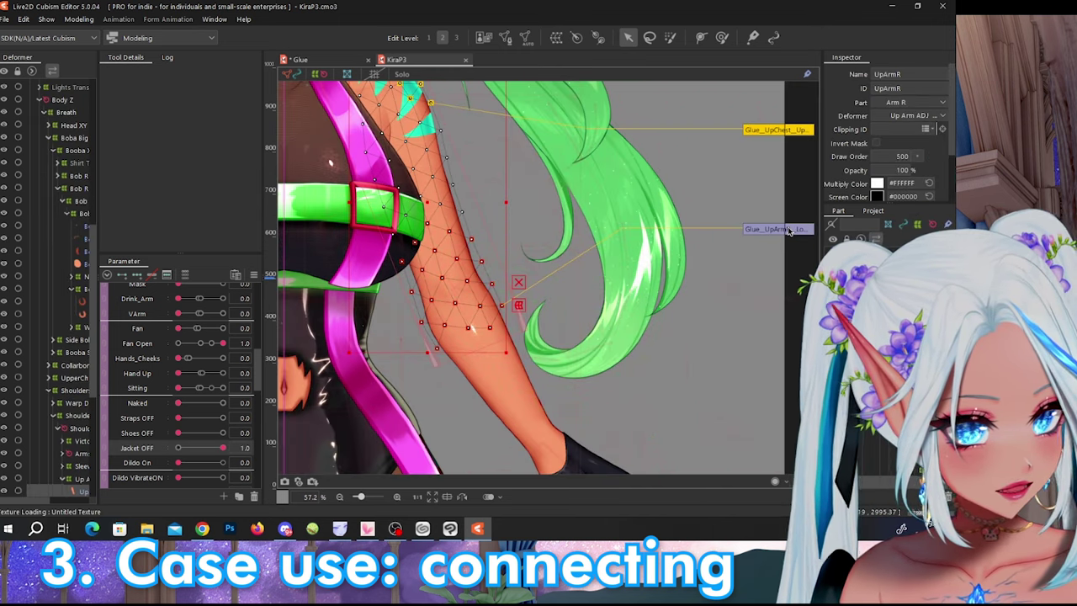
- Collapse the Toggles parameter group and test the arm's bend with the Elbow parameter at its maximum
{"action": "scroll", "coordinate": [127, 378], "scroll_direction": "up", "scroll_amount": 8}
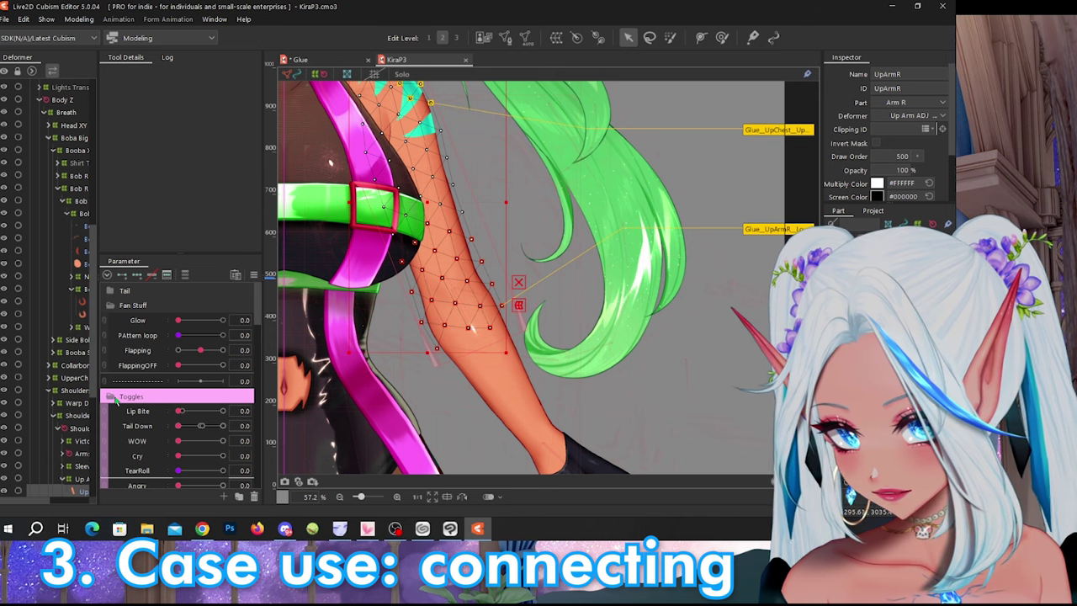
{"action": "left_click", "coordinate": [112, 396]}
{"action": "scroll", "coordinate": [135, 392], "scroll_direction": "down", "scroll_amount": 6}
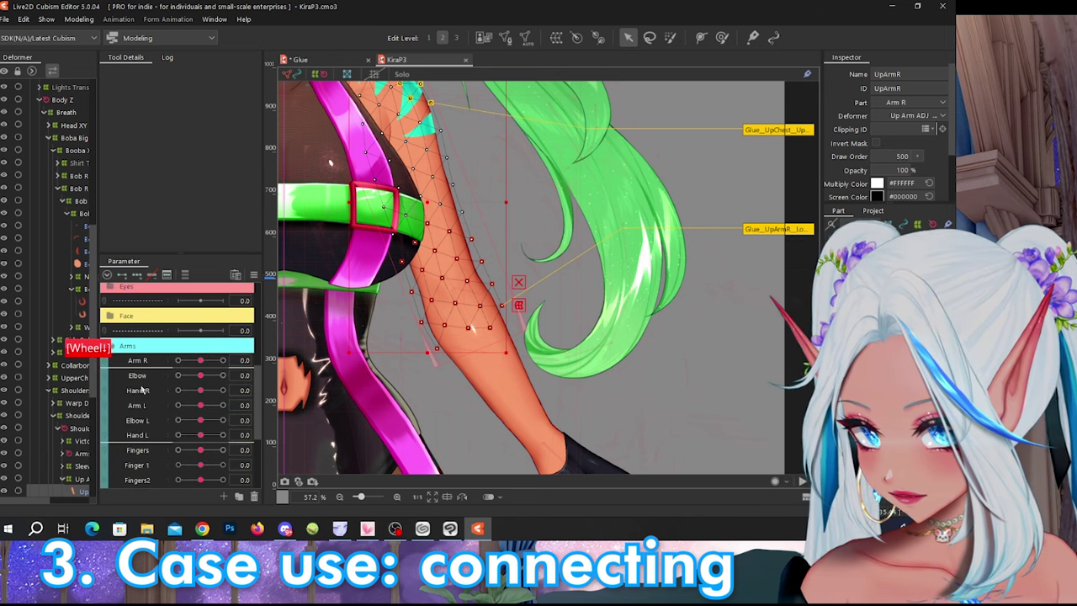
{"action": "left_click_drag", "start_coordinate": [200, 375], "coordinate": [223, 375]}
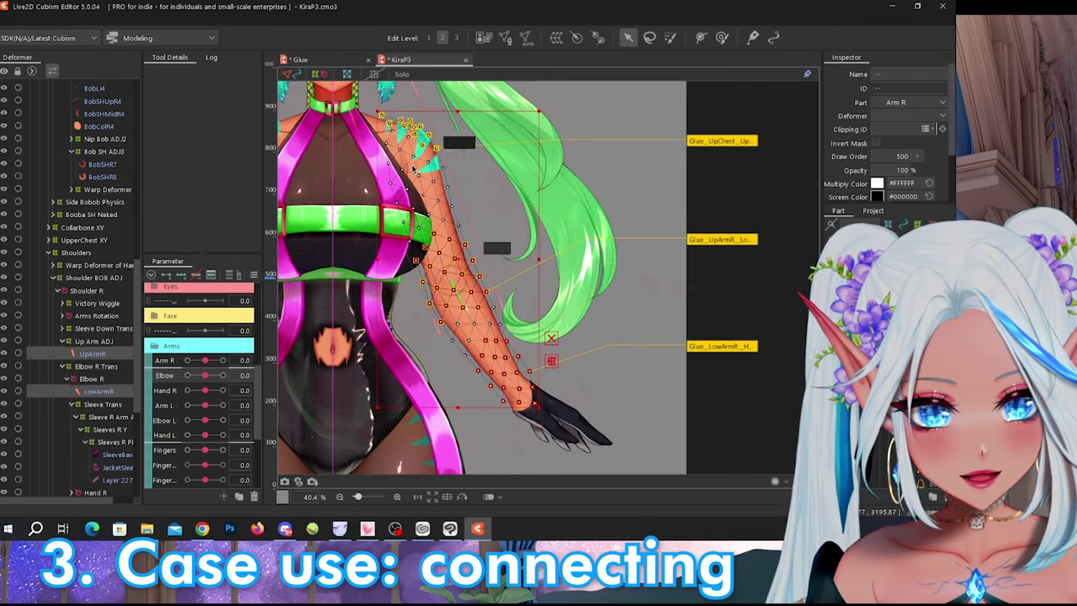
- In mesh editing, lasso the overlapping elbow vertices of UpArmR and LowArmR and bind them with glue
{"action": "left_click", "coordinate": [505, 39]}
{"action": "scroll", "coordinate": [450, 284], "scroll_direction": "up", "scroll_amount": 2}
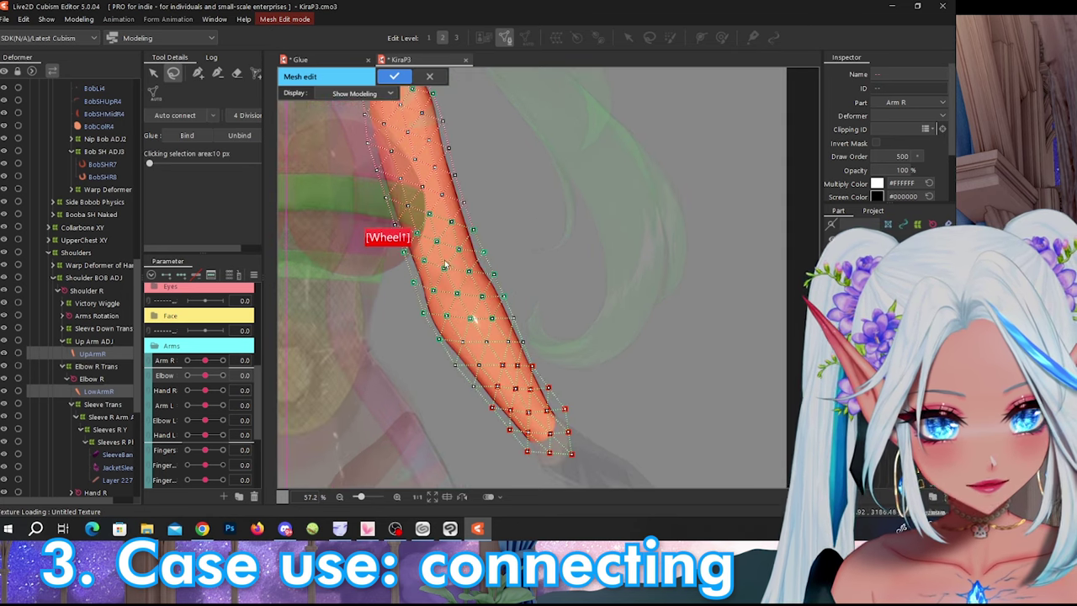
{"action": "mouse_move", "coordinate": [454, 195]}
{"action": "left_mouse_down"}
{"action": "mouse_move", "coordinate": [437, 223]}
{"action": "mouse_move", "coordinate": [428, 370]}
{"action": "mouse_move", "coordinate": [505, 336]}
{"action": "mouse_move", "coordinate": [384, 205]}
{"action": "left_mouse_up"}
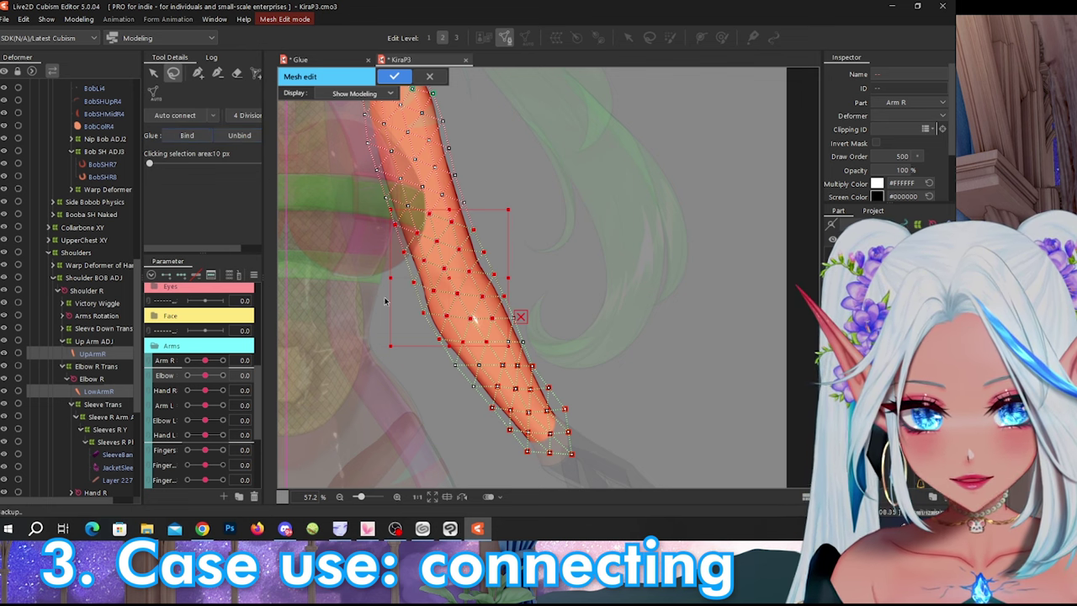
{"action": "left_click", "coordinate": [394, 77]}
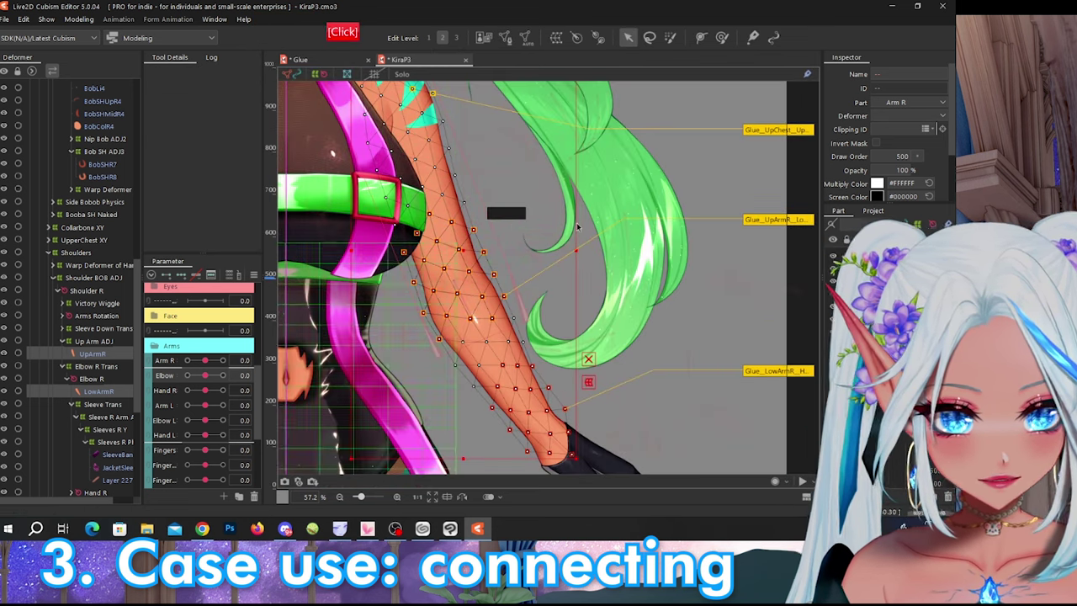
- Select the glue between UpArmR and LowArmR for weight painting and pose the arm with Elbow and Arm R at 1.0
{"action": "left_click", "coordinate": [772, 221]}
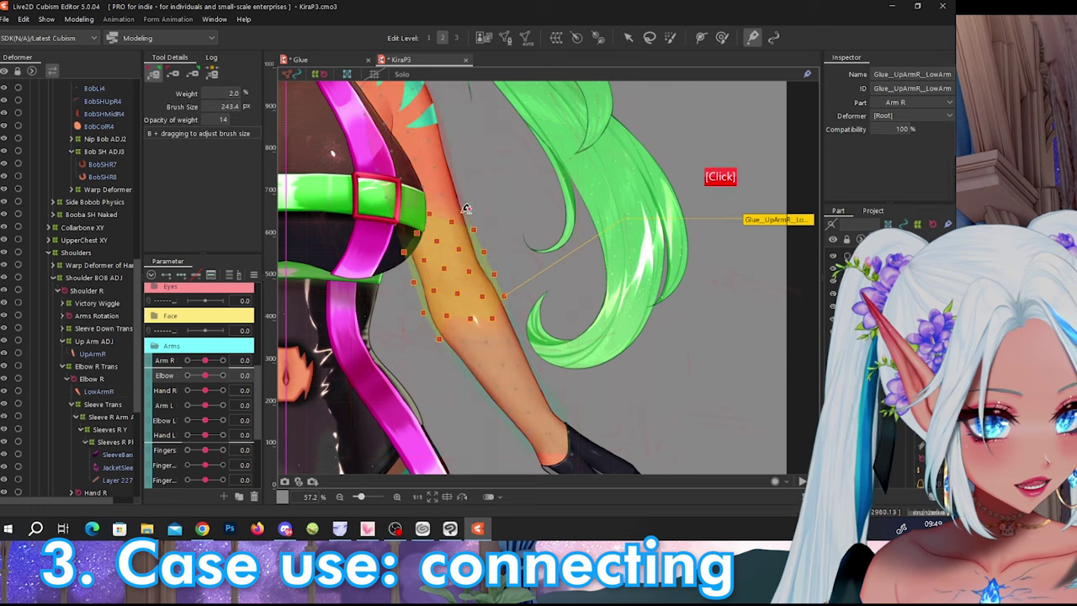
{"action": "scroll", "coordinate": [433, 223], "scroll_direction": "up", "scroll_amount": 3}
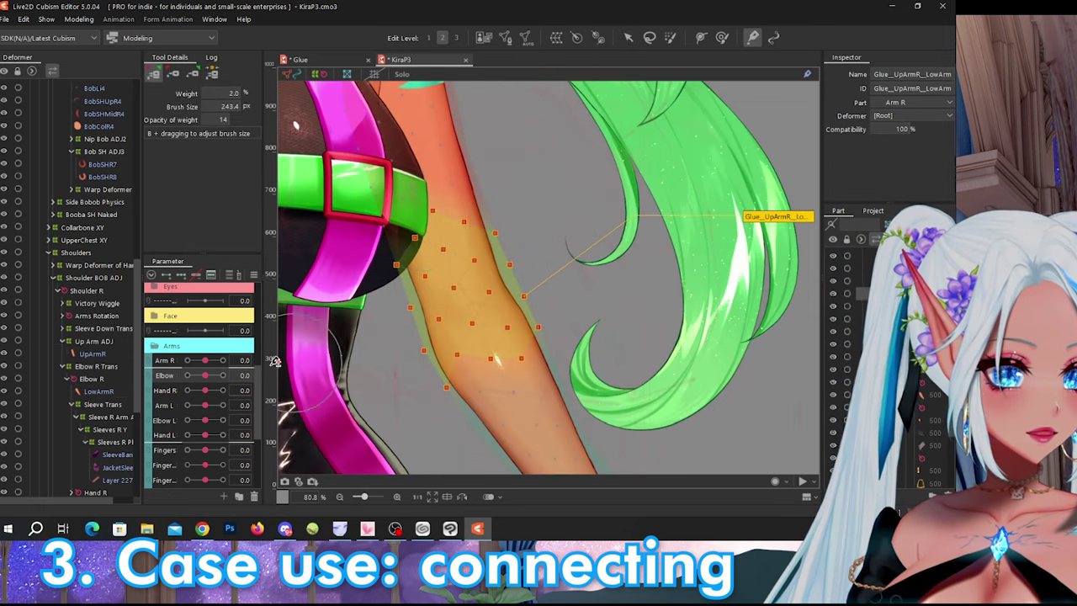
{"action": "left_click_drag", "start_coordinate": [202, 383], "coordinate": [274, 384]}
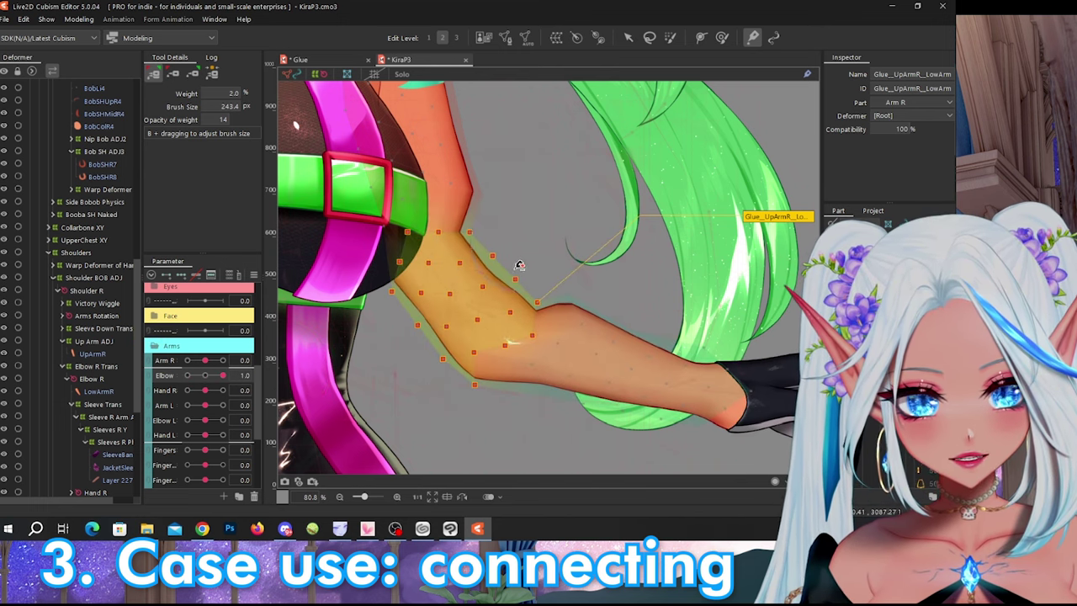
{"action": "left_click_drag", "start_coordinate": [204, 360], "coordinate": [222, 360]}
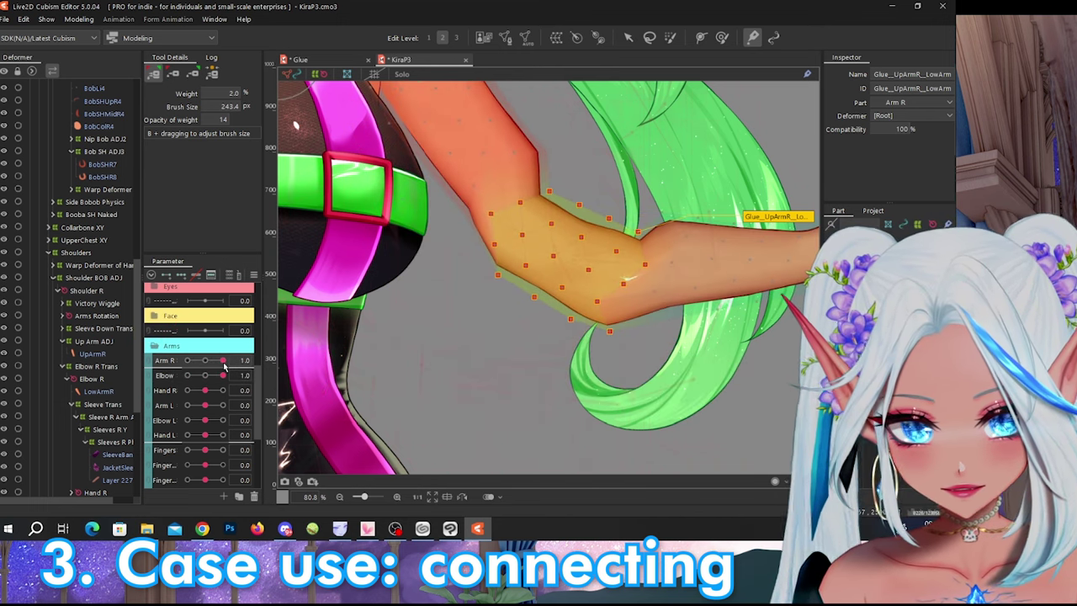
- Set the glue brush Weight to 6.0% and paint the elbow's weights toward UpArmR on the upper side and LowArmR on the forearm side
{"action": "scroll", "coordinate": [454, 391], "scroll_direction": "up", "scroll_amount": 2}
{"action": "scroll", "coordinate": [568, 259], "scroll_direction": "up", "scroll_amount": 1}
{"action": "scroll", "coordinate": [568, 259], "scroll_direction": "down", "scroll_amount": 3}
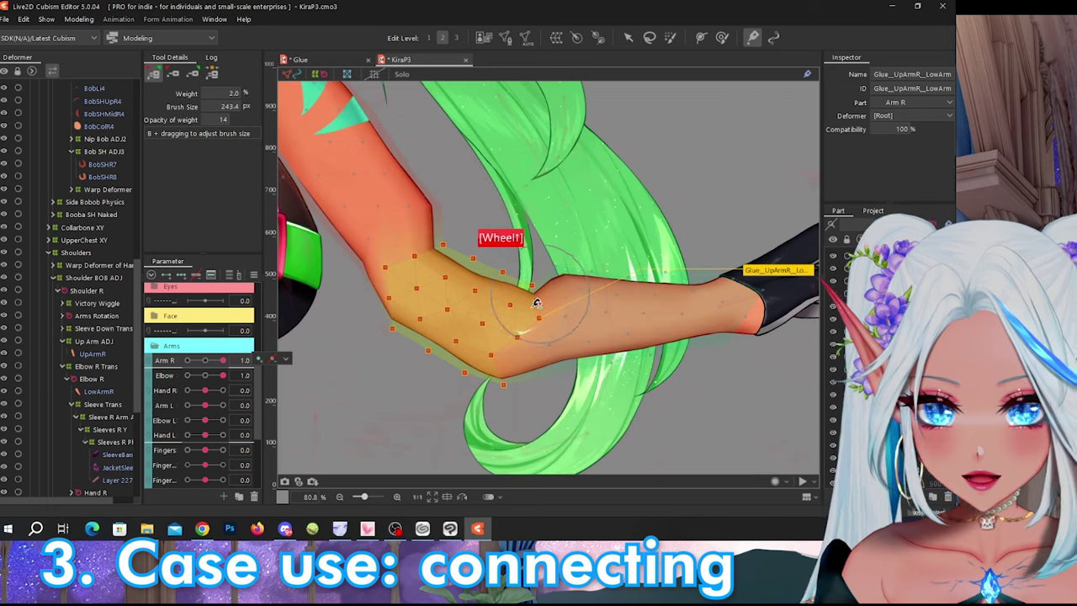
{"action": "mouse_move", "coordinate": [384, 291]}
{"action": "left_mouse_down"}
{"action": "mouse_move", "coordinate": [447, 228]}
{"action": "mouse_move", "coordinate": [377, 267]}
{"action": "mouse_move", "coordinate": [421, 236]}
{"action": "mouse_move", "coordinate": [375, 252]}
{"action": "left_mouse_up"}
{"action": "left_click_drag", "start_coordinate": [226, 93], "coordinate": [243, 95]}
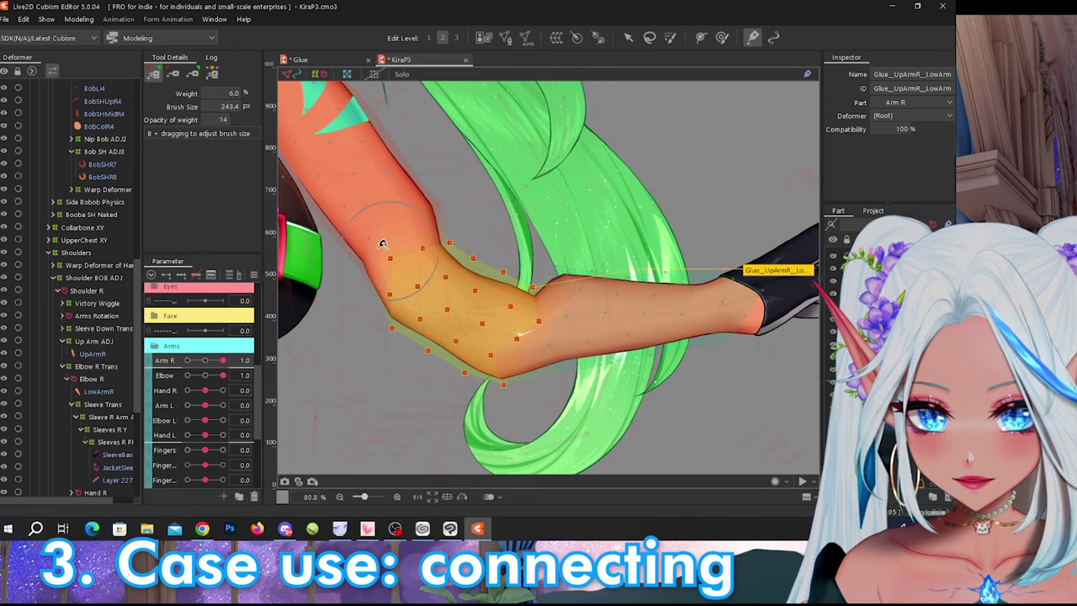
{"action": "mouse_move", "coordinate": [384, 242]}
{"action": "left_mouse_down"}
{"action": "mouse_move", "coordinate": [406, 225]}
{"action": "mouse_move", "coordinate": [428, 230]}
{"action": "mouse_move", "coordinate": [418, 239]}
{"action": "mouse_move", "coordinate": [444, 251]}
{"action": "left_mouse_up"}
{"action": "mouse_move", "coordinate": [391, 294]}
{"action": "left_mouse_down"}
{"action": "mouse_move", "coordinate": [413, 294]}
{"action": "mouse_move", "coordinate": [408, 256]}
{"action": "mouse_move", "coordinate": [394, 258]}
{"action": "mouse_move", "coordinate": [393, 302]}
{"action": "mouse_move", "coordinate": [457, 264]}
{"action": "mouse_move", "coordinate": [387, 303]}
{"action": "left_mouse_up"}
{"action": "mouse_move", "coordinate": [555, 319]}
{"action": "left_mouse_down", "text": "shift"}
{"action": "mouse_move", "coordinate": [532, 267]}
{"action": "mouse_move", "coordinate": [560, 267]}
{"action": "mouse_move", "coordinate": [520, 300]}
{"action": "mouse_move", "coordinate": [522, 278]}
{"action": "mouse_move", "coordinate": [510, 389]}
{"action": "mouse_move", "coordinate": [507, 348]}
{"action": "mouse_move", "coordinate": [490, 369]}
{"action": "mouse_move", "coordinate": [519, 354]}
{"action": "mouse_move", "coordinate": [516, 365]}
{"action": "mouse_move", "coordinate": [515, 296]}
{"action": "mouse_move", "coordinate": [483, 293]}
{"action": "mouse_move", "coordinate": [449, 232]}
{"action": "mouse_move", "coordinate": [459, 264]}
{"action": "mouse_move", "coordinate": [528, 283]}
{"action": "mouse_move", "coordinate": [533, 262]}
{"action": "mouse_move", "coordinate": [507, 333]}
{"action": "mouse_move", "coordinate": [469, 367]}
{"action": "mouse_move", "coordinate": [483, 377]}
{"action": "mouse_move", "coordinate": [530, 369]}
{"action": "mouse_move", "coordinate": [497, 374]}
{"action": "mouse_move", "coordinate": [473, 366]}
{"action": "mouse_move", "coordinate": [492, 362]}
{"action": "mouse_move", "coordinate": [432, 355]}
{"action": "left_mouse_up", "text": "shift"}
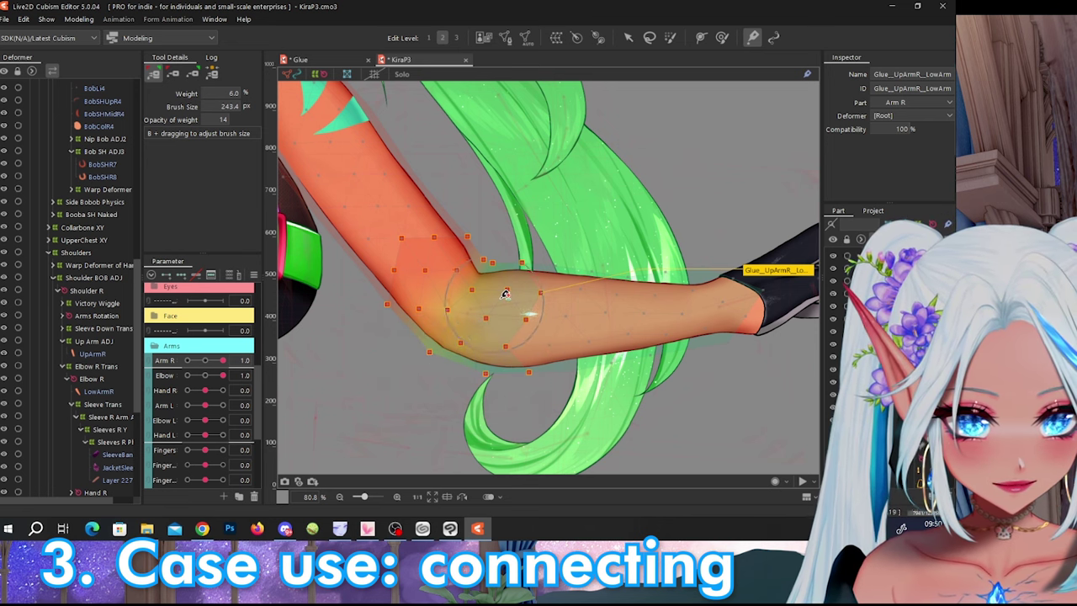
- Test the glued elbow by varying the Elbow parameter, and reset Elbow and Arm R to 0.0
{"action": "scroll", "coordinate": [505, 294], "scroll_direction": "down", "scroll_amount": 3}
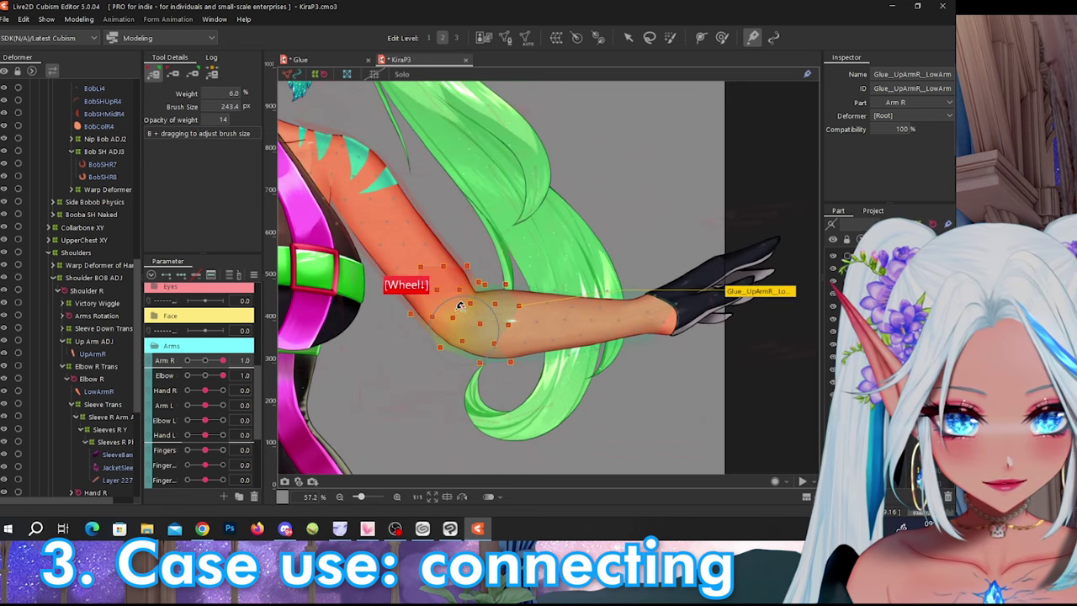
{"action": "left_click_drag", "start_coordinate": [217, 373], "coordinate": [174, 370]}
{"action": "left_click", "coordinate": [204, 374]}
{"action": "left_click", "coordinate": [204, 360]}
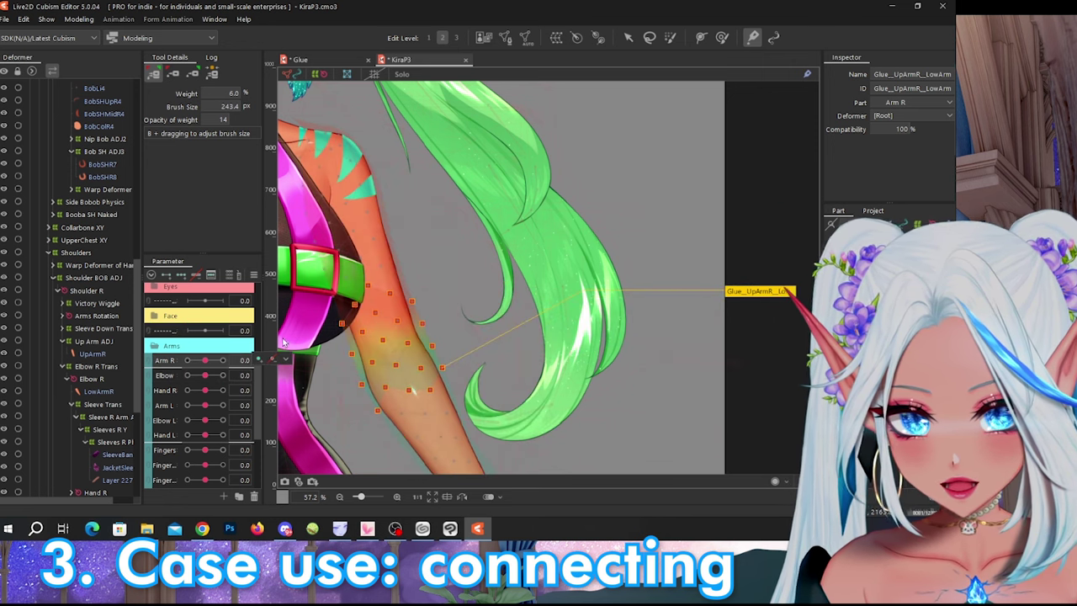
{"action": "scroll", "coordinate": [524, 288], "scroll_direction": "down", "scroll_amount": 2}
{"action": "scroll", "coordinate": [363, 364], "scroll_direction": "up", "scroll_amount": 2}
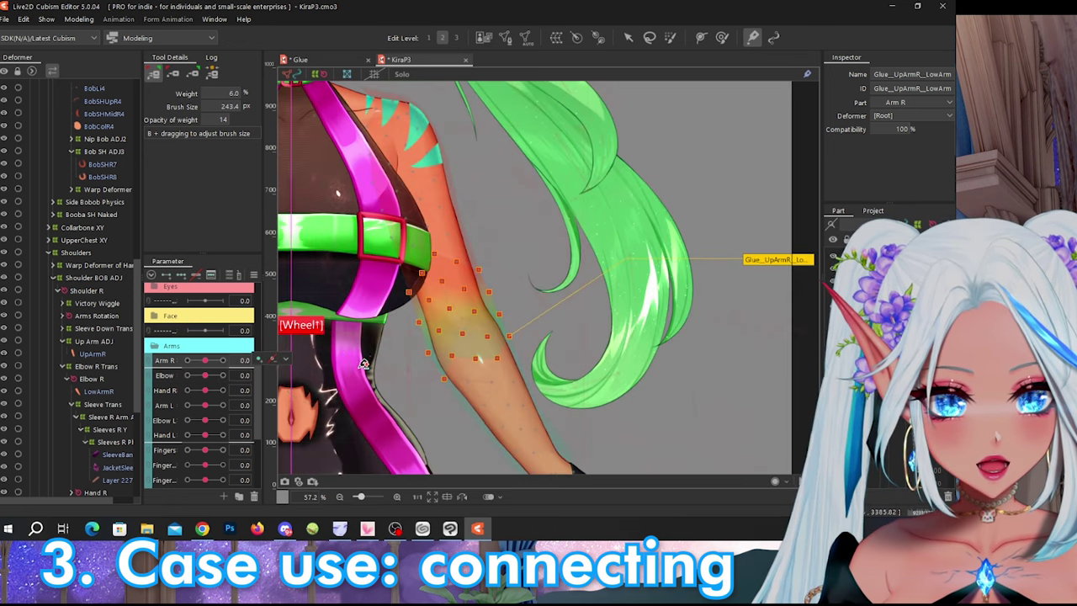
{"action": "mouse_move", "coordinate": [204, 376]}
{"action": "left_mouse_down"}
{"action": "mouse_move", "coordinate": [235, 384]}
{"action": "mouse_move", "coordinate": [193, 375]}
{"action": "left_mouse_up"}
{"action": "right_click", "coordinate": [203, 377]}
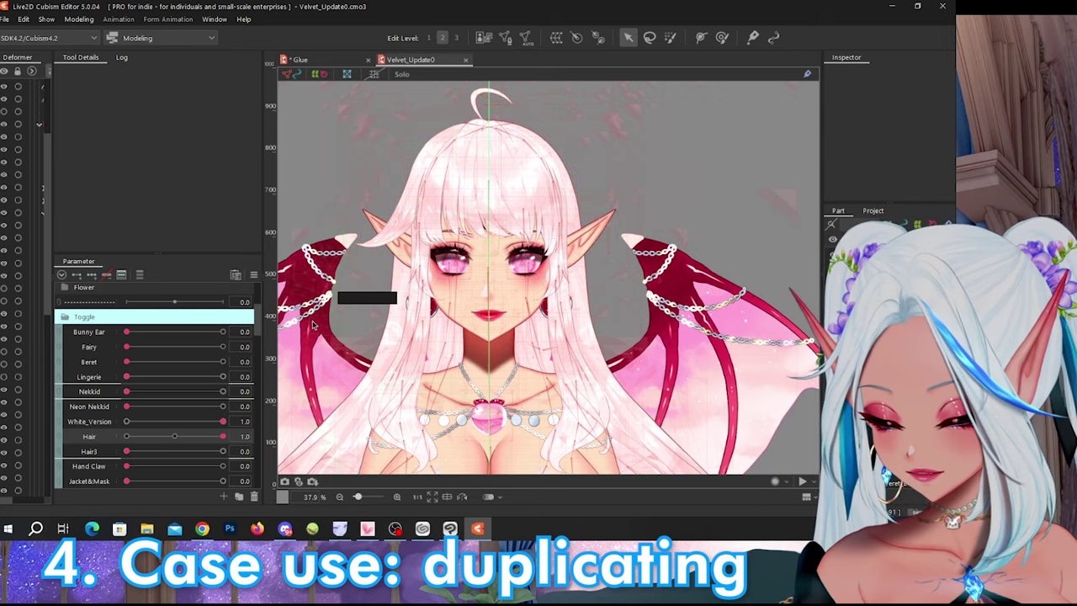
- Test the White_Version toggle, leave it at 1.0, and widen the deformer list to locate the 2Bang L 3 hair strand
{"action": "scroll", "coordinate": [488, 157], "scroll_direction": "up", "scroll_amount": 2}
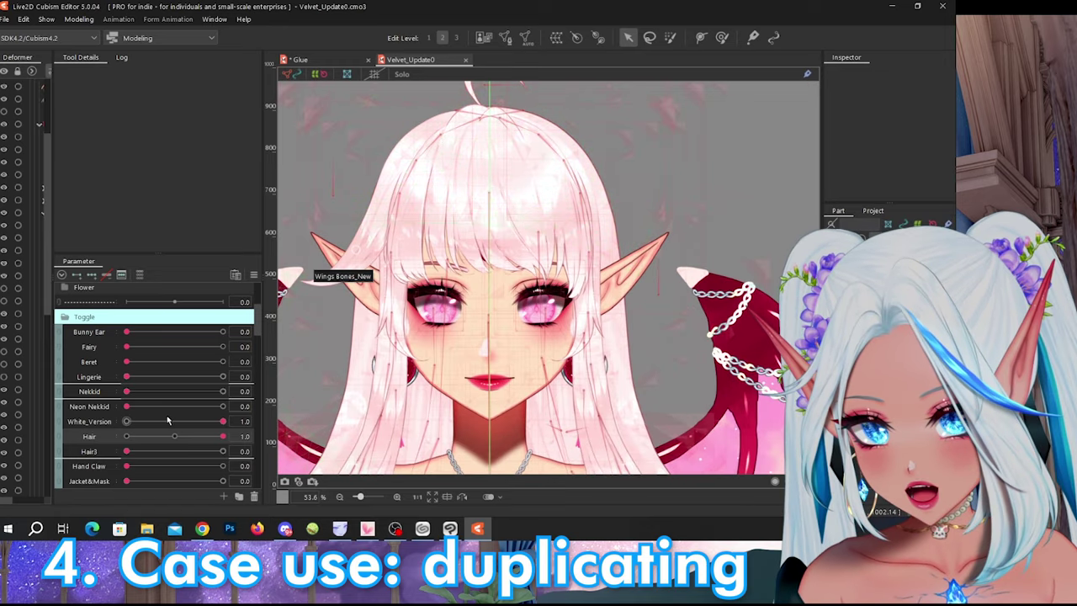
{"action": "mouse_move", "coordinate": [222, 421]}
{"action": "left_mouse_down"}
{"action": "mouse_move", "coordinate": [126, 421]}
{"action": "mouse_move", "coordinate": [251, 417]}
{"action": "mouse_move", "coordinate": [126, 420]}
{"action": "mouse_move", "coordinate": [222, 420]}
{"action": "left_mouse_up"}
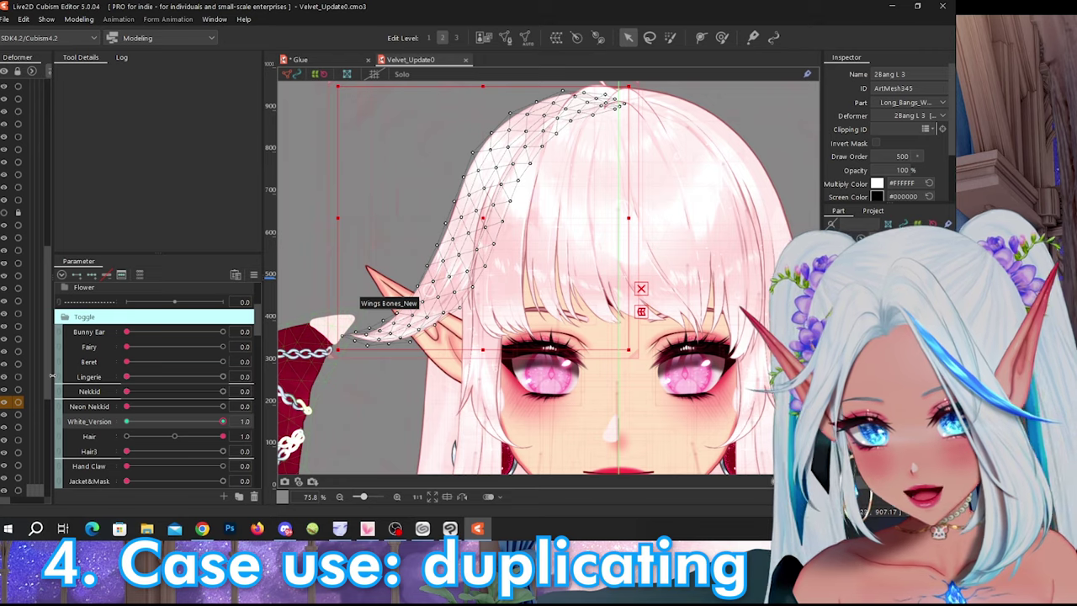
{"action": "left_click_drag", "start_coordinate": [53, 380], "coordinate": [145, 380]}
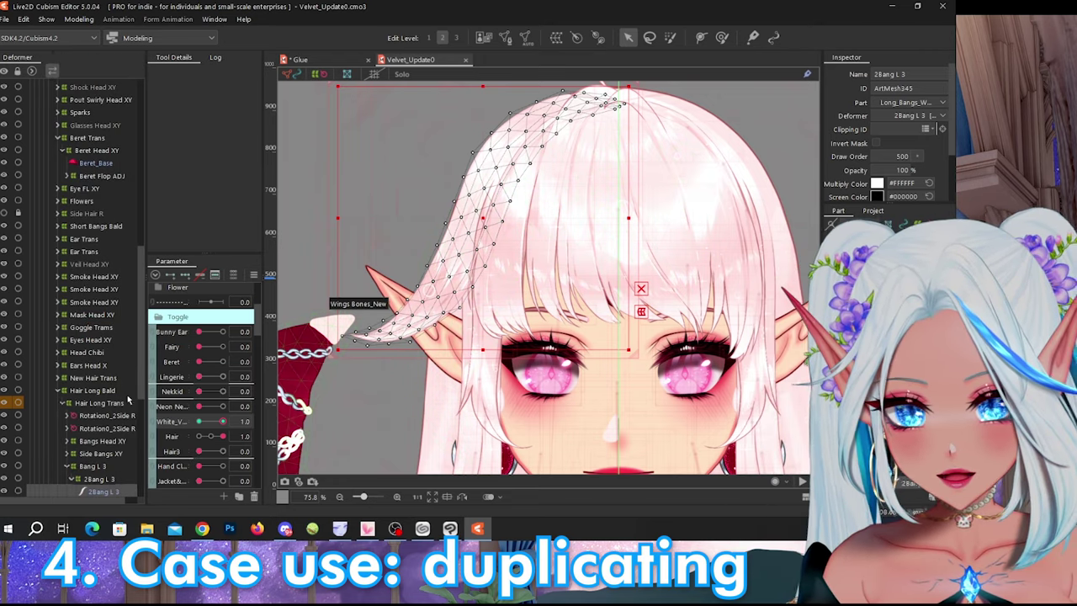
{"action": "scroll", "coordinate": [105, 412], "scroll_direction": "down", "scroll_amount": 3}
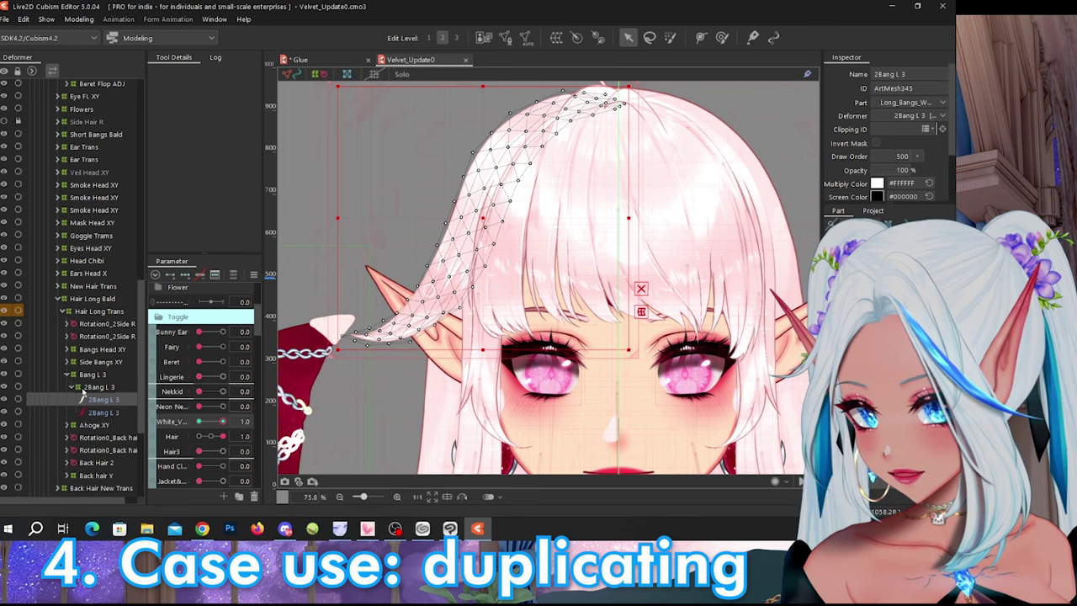
- Select the Bang L 3 and 2Bang L 3 deformers together, show only their parameters, and test the strand with Ahogies 1 and 2
{"action": "left_click", "coordinate": [98, 387]}
{"action": "left_click", "coordinate": [92, 373], "text": "ctrl"}
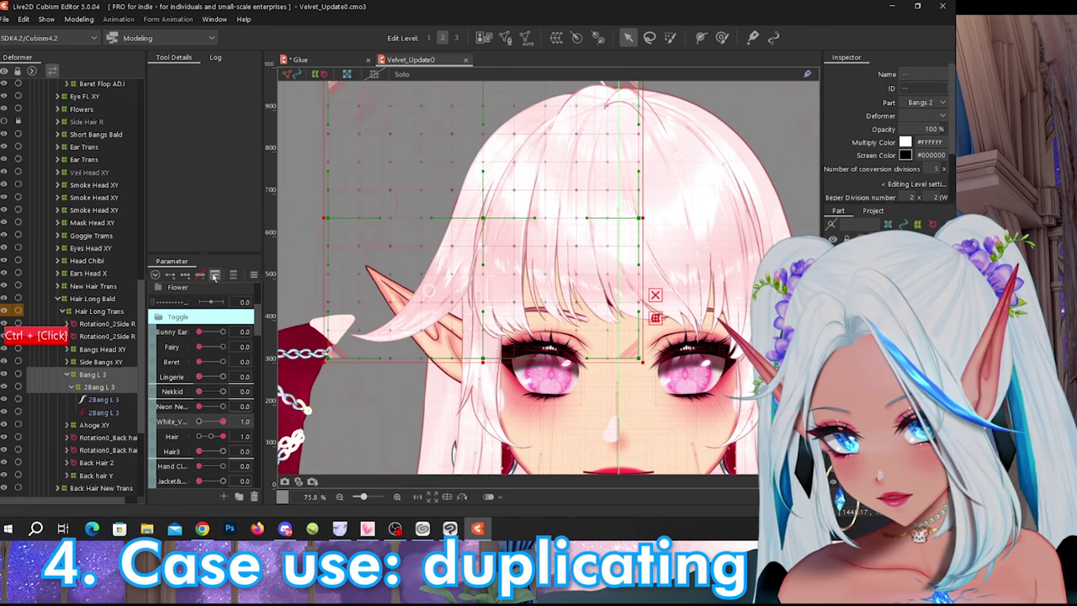
{"action": "left_click", "coordinate": [233, 275]}
{"action": "right_click", "coordinate": [212, 312]}
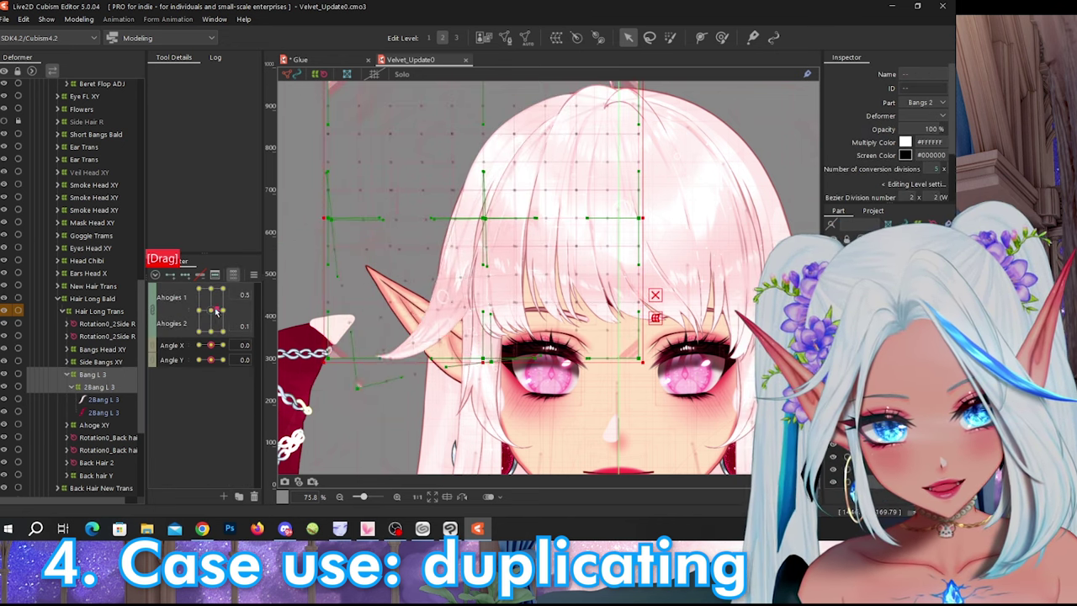
- Restore the full parameter list and inspect the two 2Bang L 3 art meshes under the 2Bang L 3 deformer
{"action": "left_click", "coordinate": [233, 275]}
{"action": "left_click", "coordinate": [105, 400]}
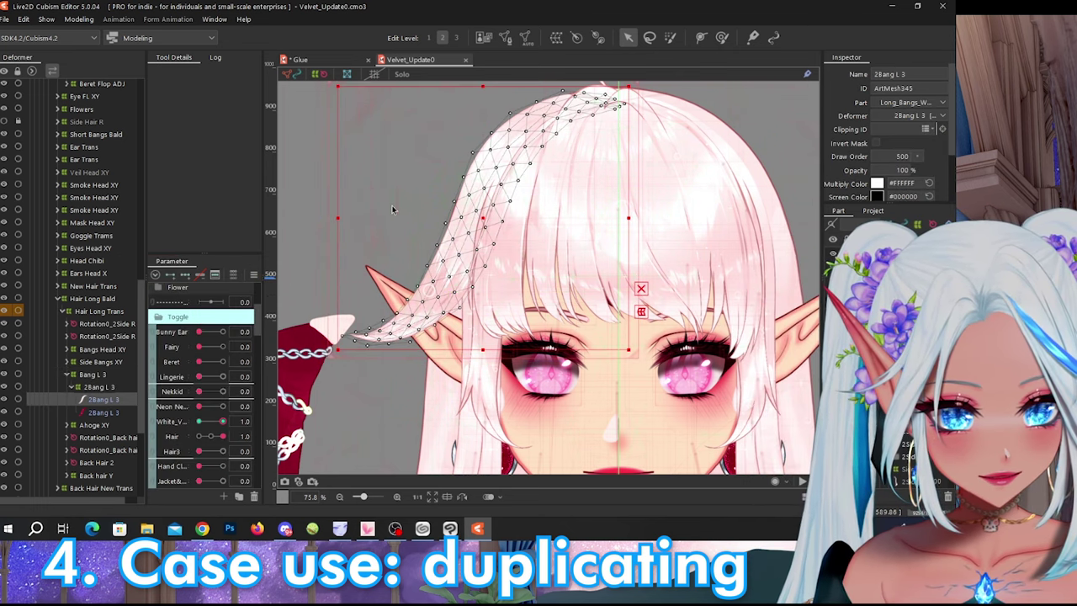
{"action": "scroll", "coordinate": [392, 209], "scroll_direction": "down", "scroll_amount": 3}
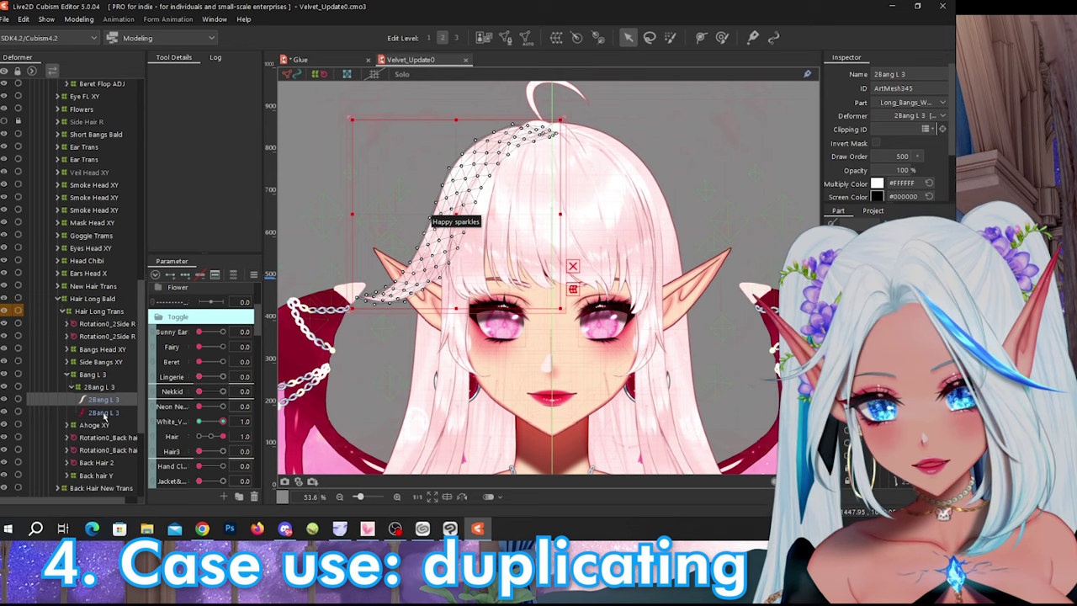
{"action": "left_click", "coordinate": [104, 413]}
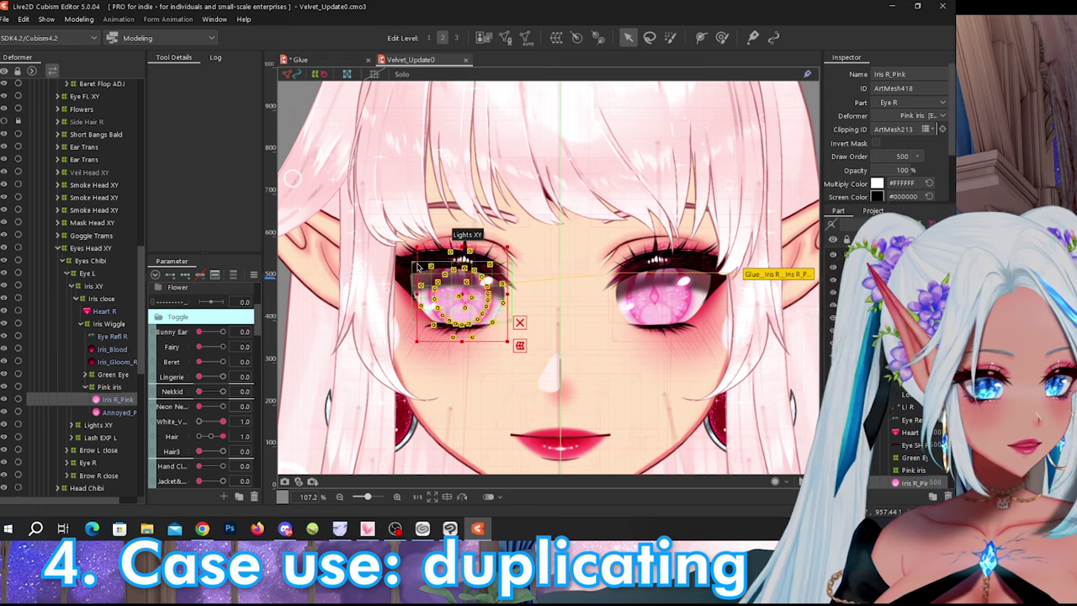
- Inspect the glue between Iris R and Iris R_Pink, and set the White_Version toggle to 0.0
{"action": "scroll", "coordinate": [423, 268], "scroll_direction": "down", "scroll_amount": 3}
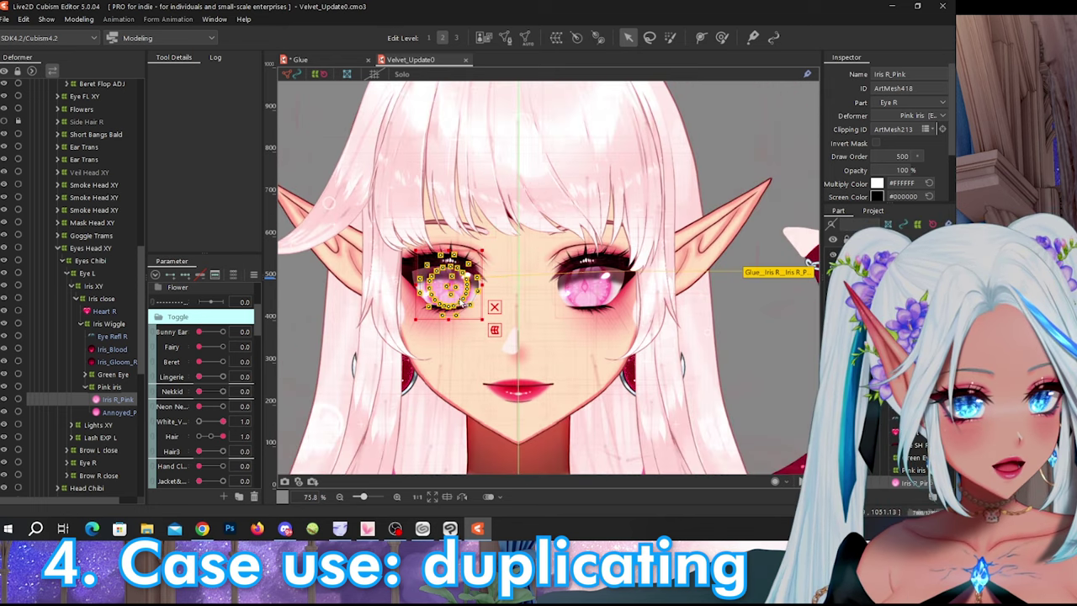
{"action": "scroll", "coordinate": [471, 286], "scroll_direction": "up", "scroll_amount": 3}
{"action": "left_click", "coordinate": [797, 255]}
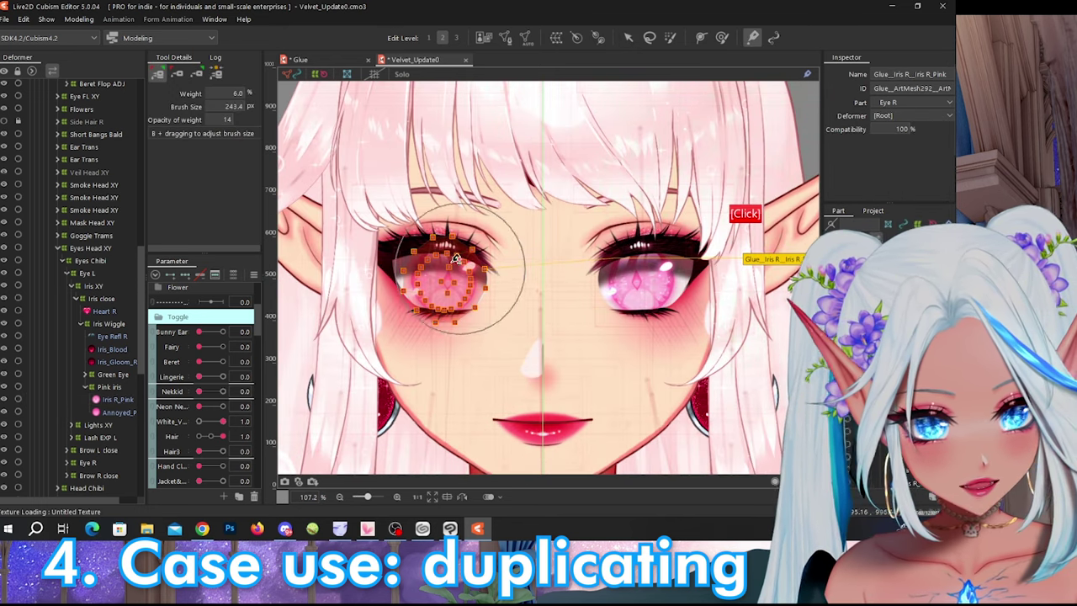
{"action": "scroll", "coordinate": [411, 263], "scroll_direction": "up", "scroll_amount": 2}
{"action": "left_click_drag", "start_coordinate": [222, 420], "coordinate": [183, 414]}
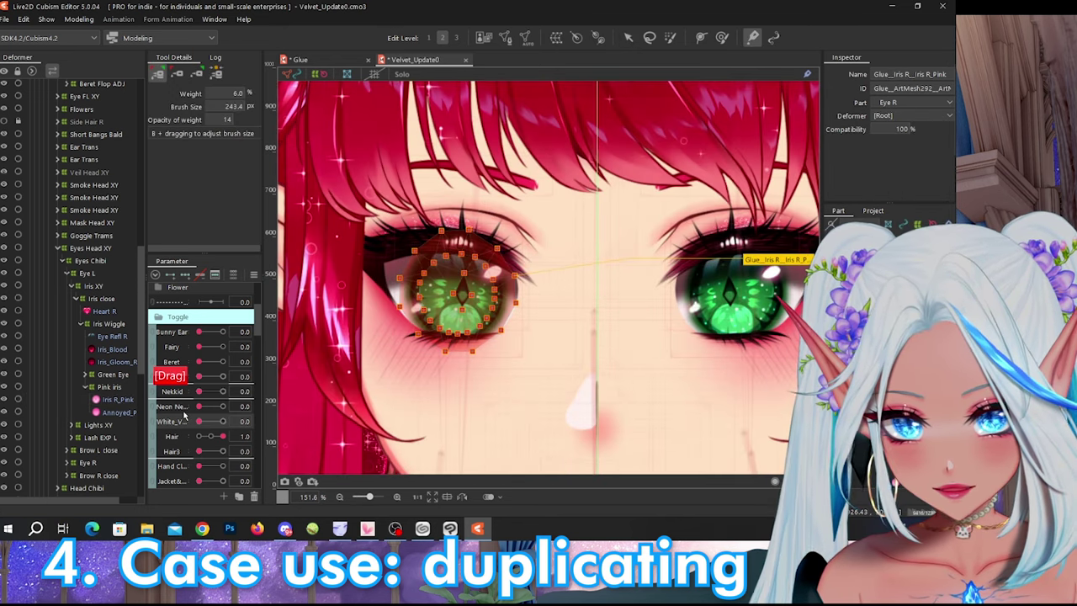
- Select the Iris R and Iris R_Pink meshes together, bind all their vertices with glue in mesh editing, and confirm
{"action": "left_click", "coordinate": [85, 374]}
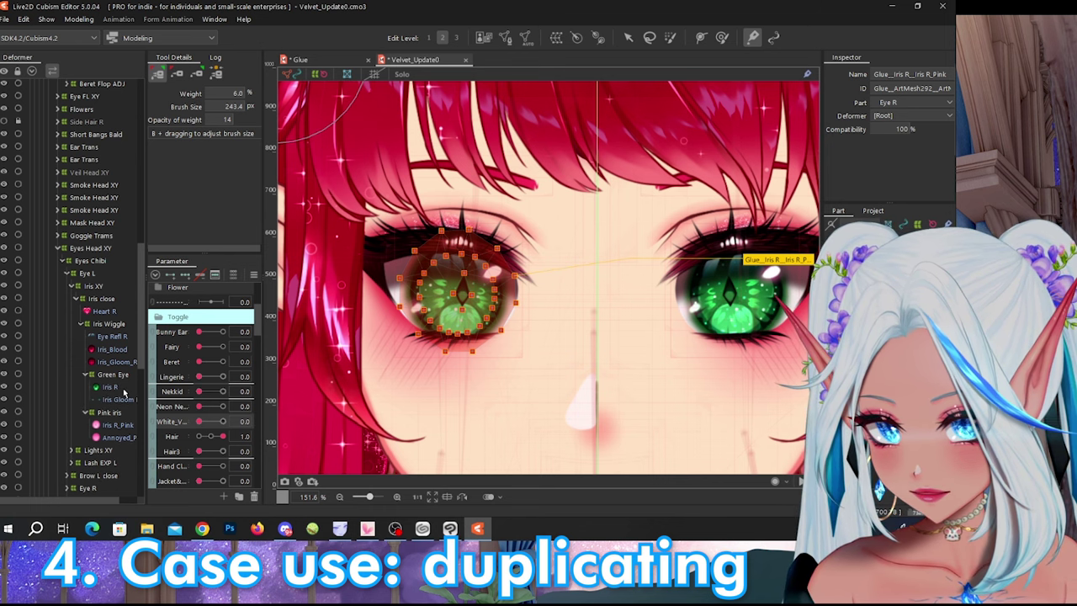
{"action": "left_click", "coordinate": [110, 386]}
{"action": "left_click", "coordinate": [118, 423], "text": "ctrl"}
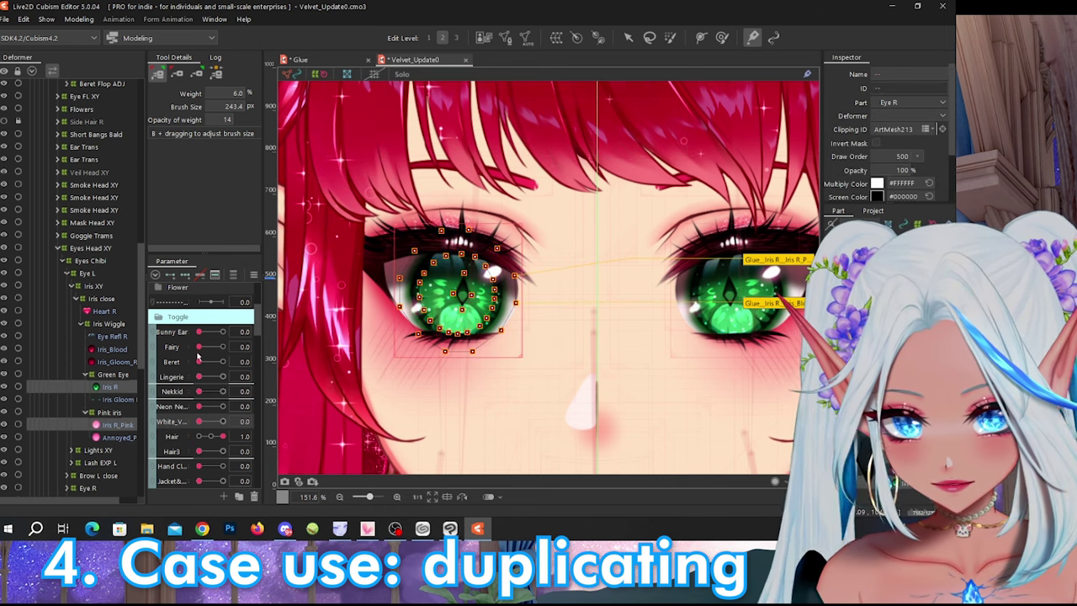
{"action": "scroll", "coordinate": [198, 357], "scroll_direction": "down", "scroll_amount": 5}
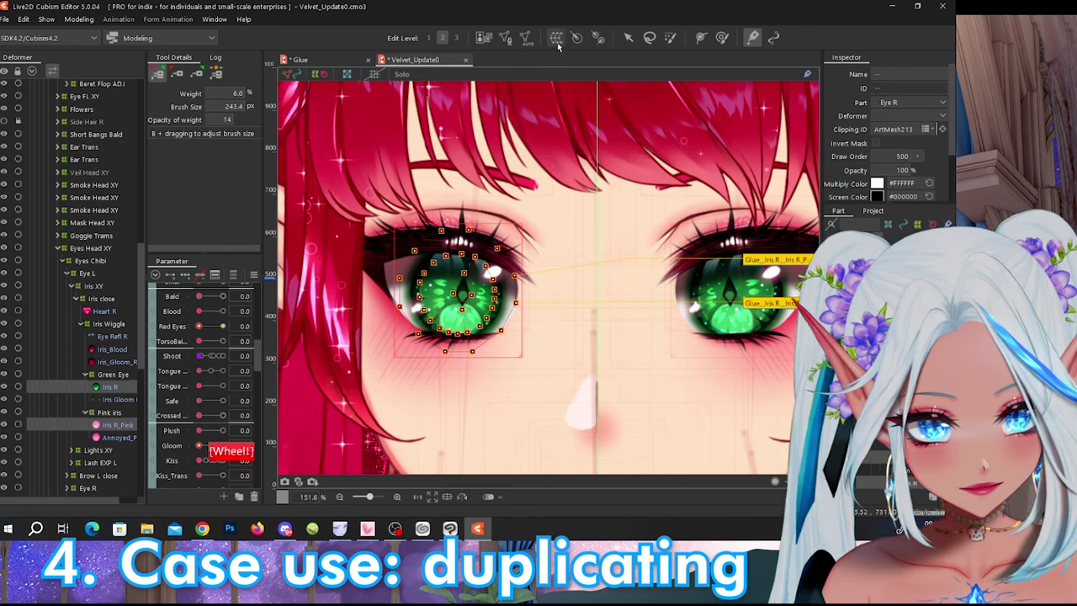
{"action": "left_click", "coordinate": [504, 37]}
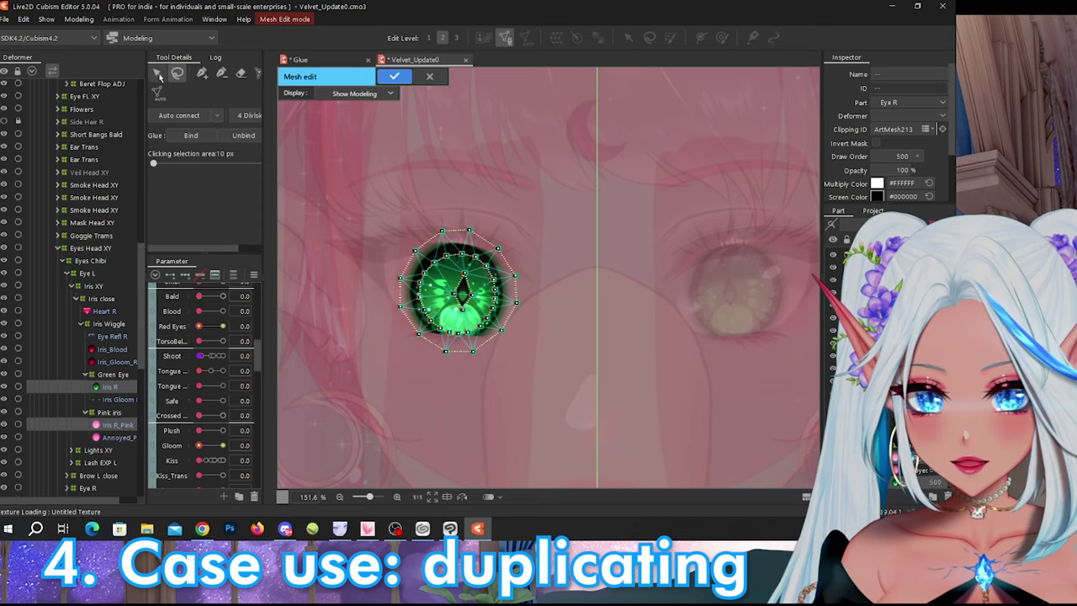
{"action": "left_click", "coordinate": [158, 74]}
{"action": "left_click_drag", "start_coordinate": [350, 168], "coordinate": [592, 425]}
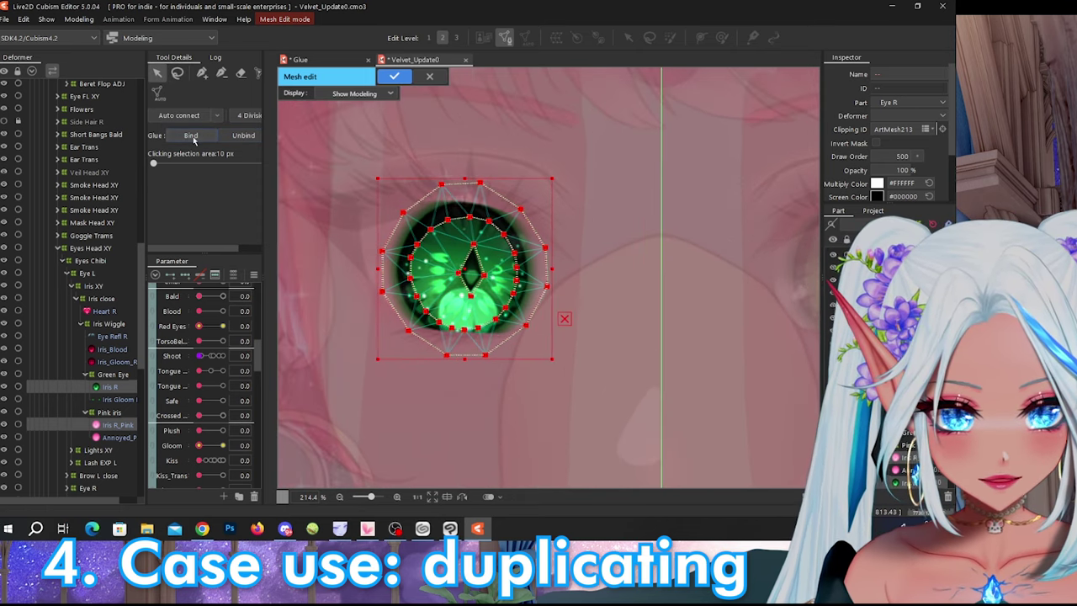
{"action": "left_click", "coordinate": [192, 137]}
{"action": "left_click", "coordinate": [395, 77]}
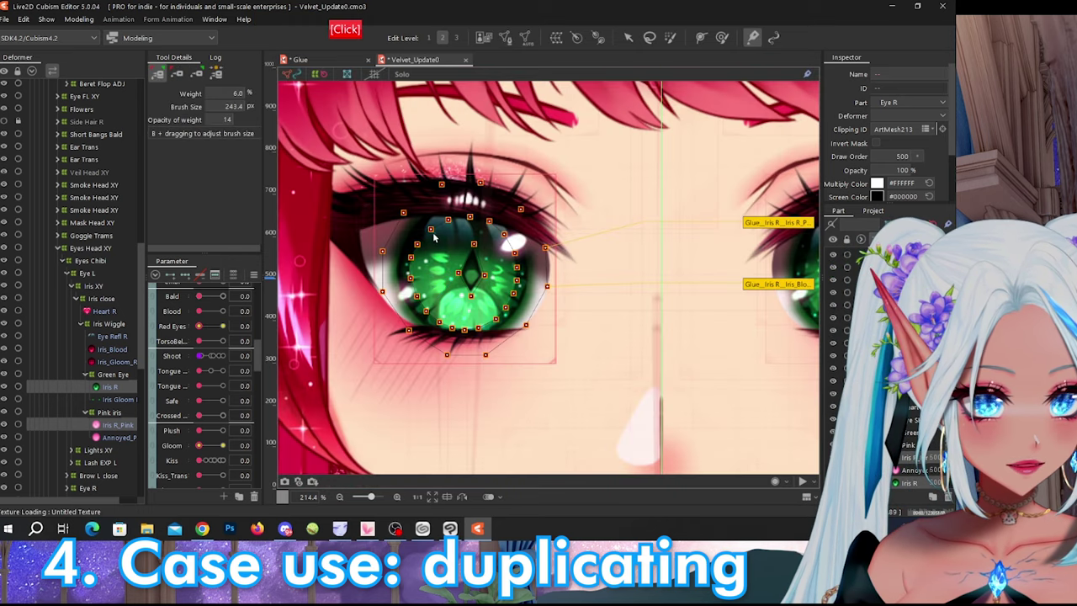
{"action": "scroll", "coordinate": [438, 266], "scroll_direction": "down", "scroll_amount": 2}
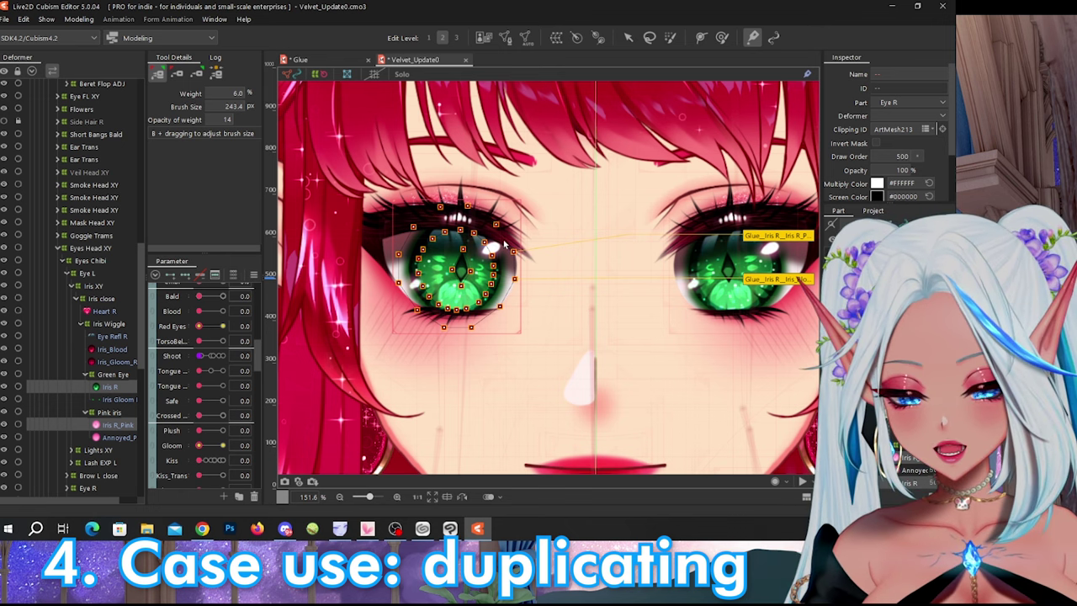
- Set White_Version back to 1.0 and set Eyeball X to -1.0 to test the glued pink iris
{"action": "scroll", "coordinate": [202, 380], "scroll_direction": "up", "scroll_amount": 6}
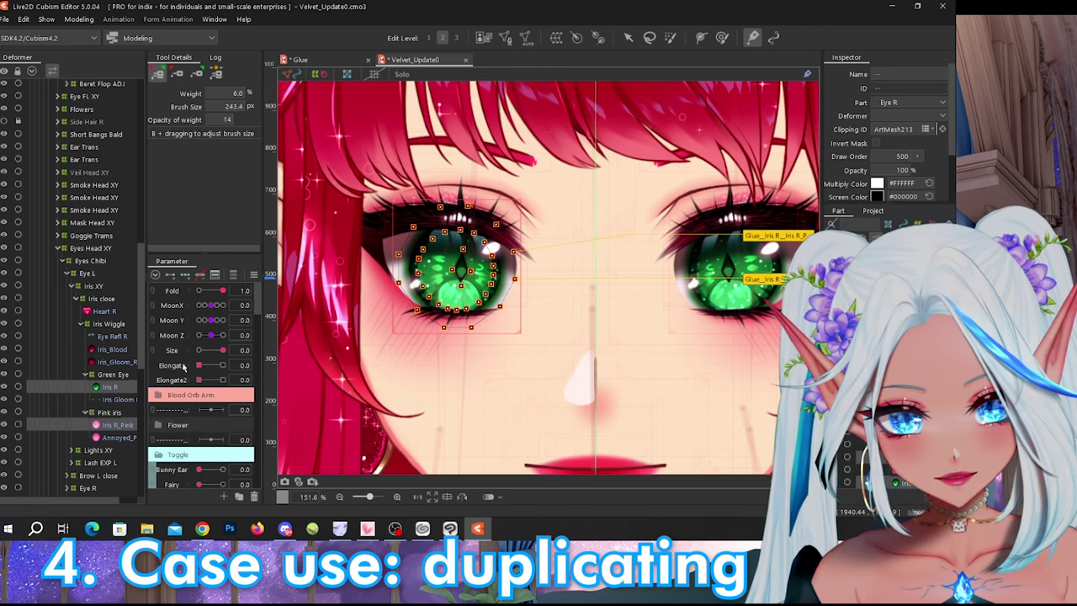
{"action": "scroll", "coordinate": [186, 370], "scroll_direction": "down", "scroll_amount": 3}
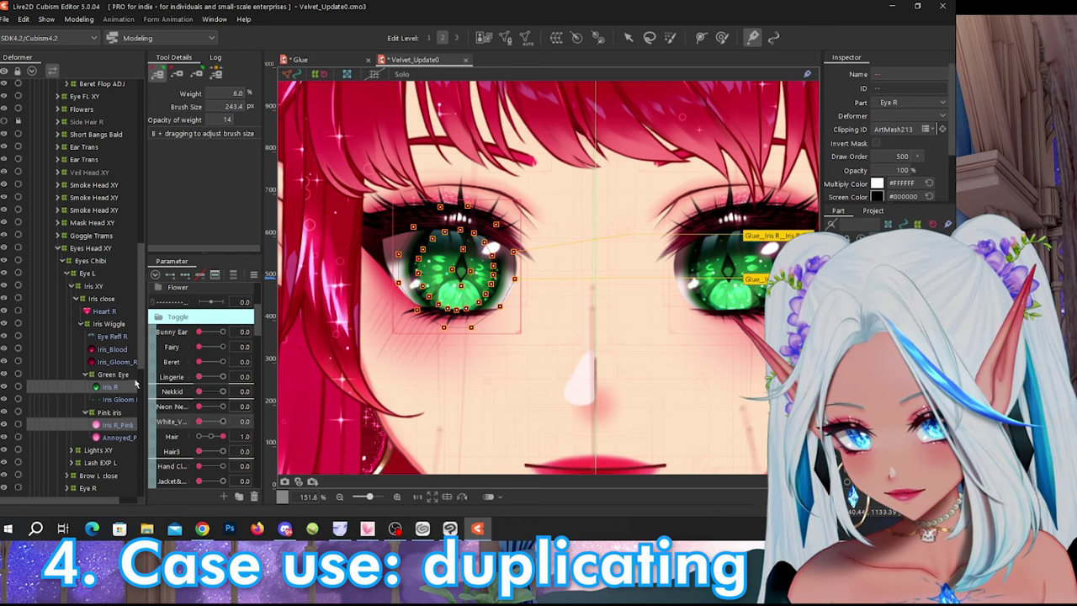
{"action": "scroll", "coordinate": [179, 375], "scroll_direction": "up", "scroll_amount": 3}
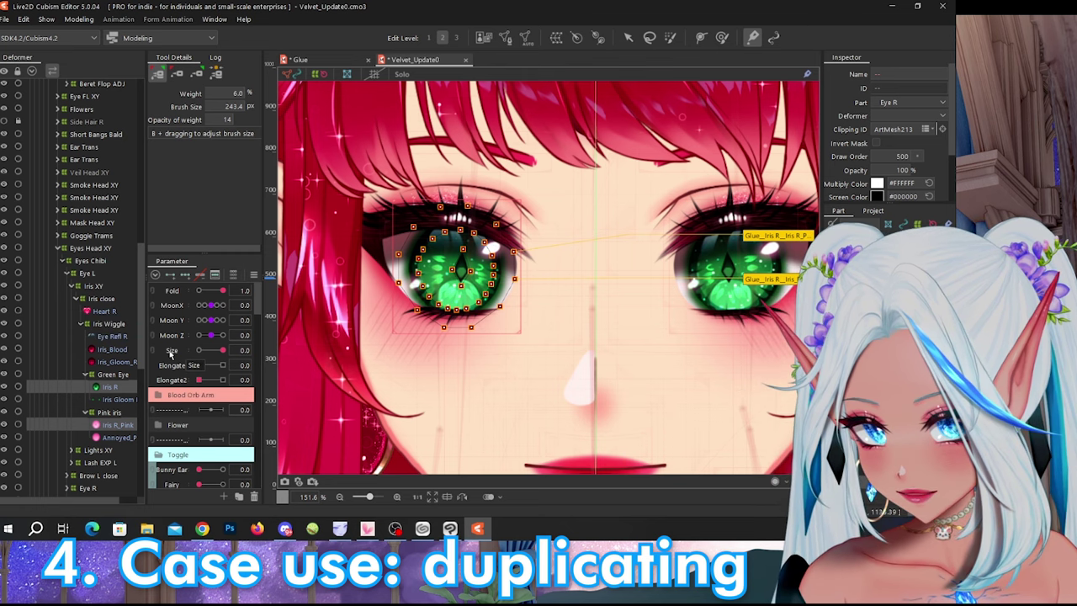
{"action": "scroll", "coordinate": [178, 362], "scroll_direction": "down", "scroll_amount": 3}
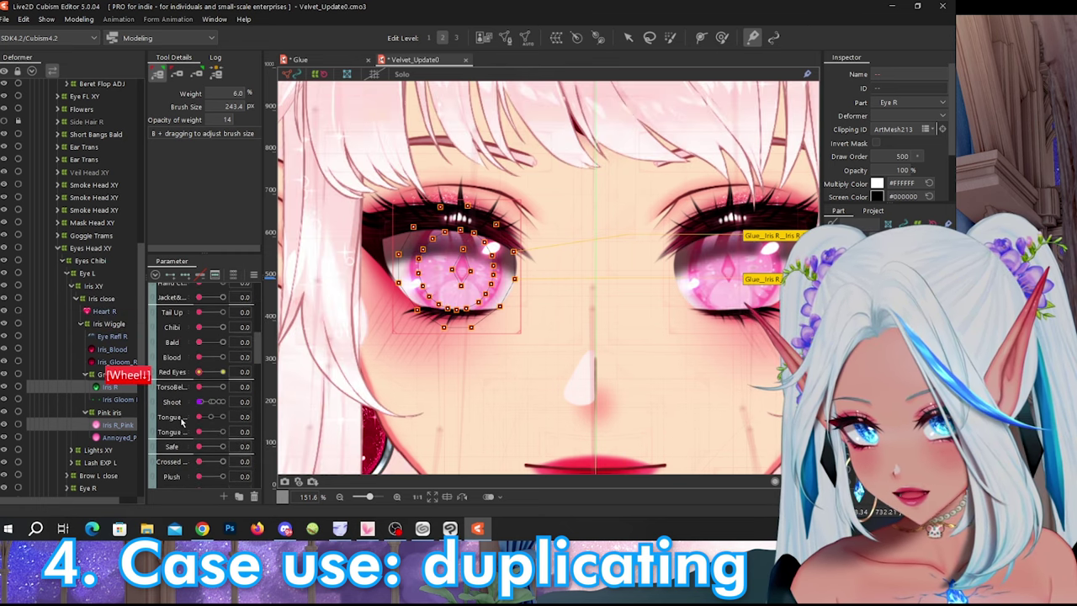
{"action": "scroll", "coordinate": [183, 395], "scroll_direction": "down", "scroll_amount": 5}
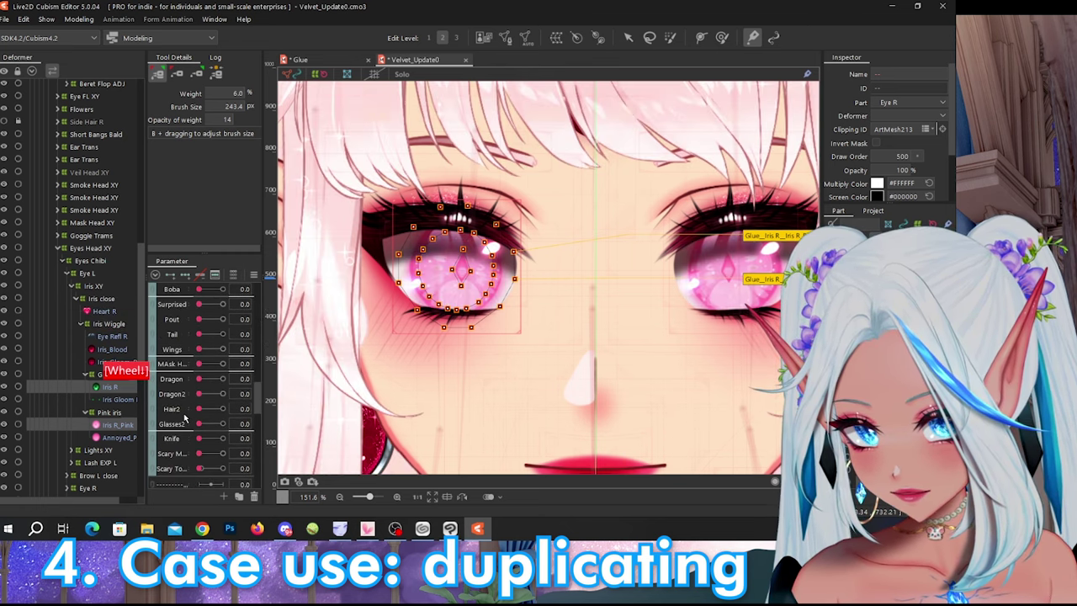
{"action": "scroll", "coordinate": [181, 403], "scroll_direction": "down", "scroll_amount": 2}
{"action": "left_click", "coordinate": [160, 393]}
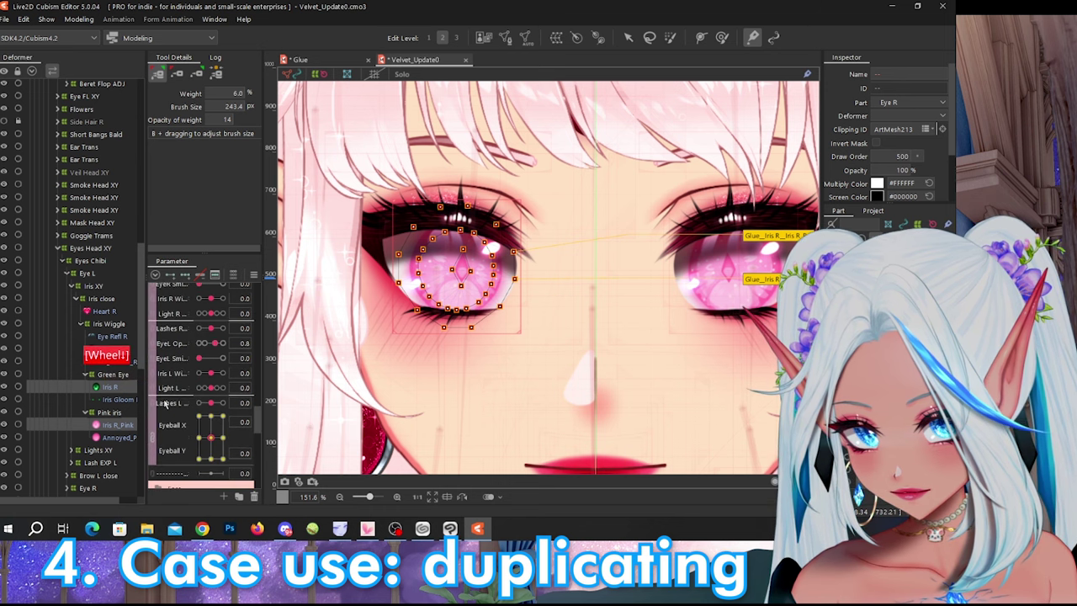
{"action": "left_click", "coordinate": [200, 438]}
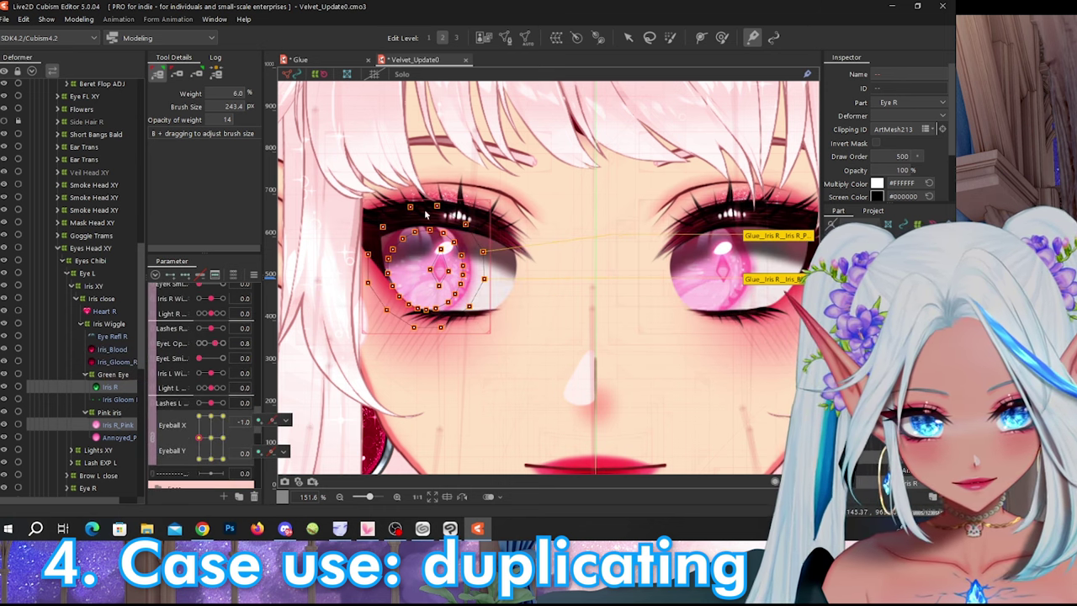
- Select the glue between Iris R and Iris R_Pink, set the brush Weight to 100.0%, and paint the iris weights toward each mesh in turn
{"action": "left_click", "coordinate": [793, 242]}
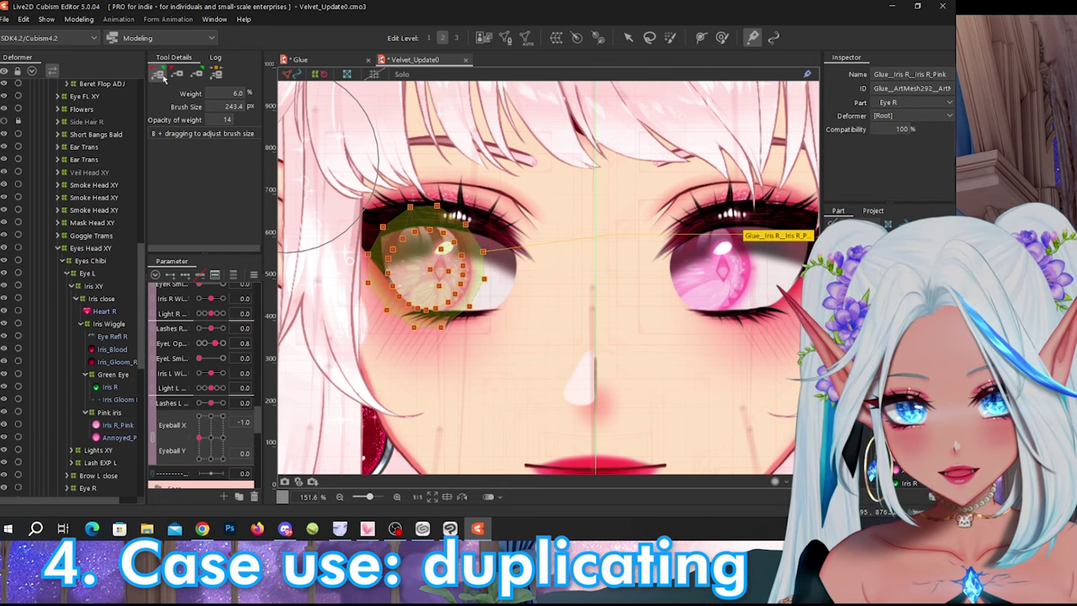
{"action": "left_click_drag", "start_coordinate": [211, 92], "coordinate": [247, 98]}
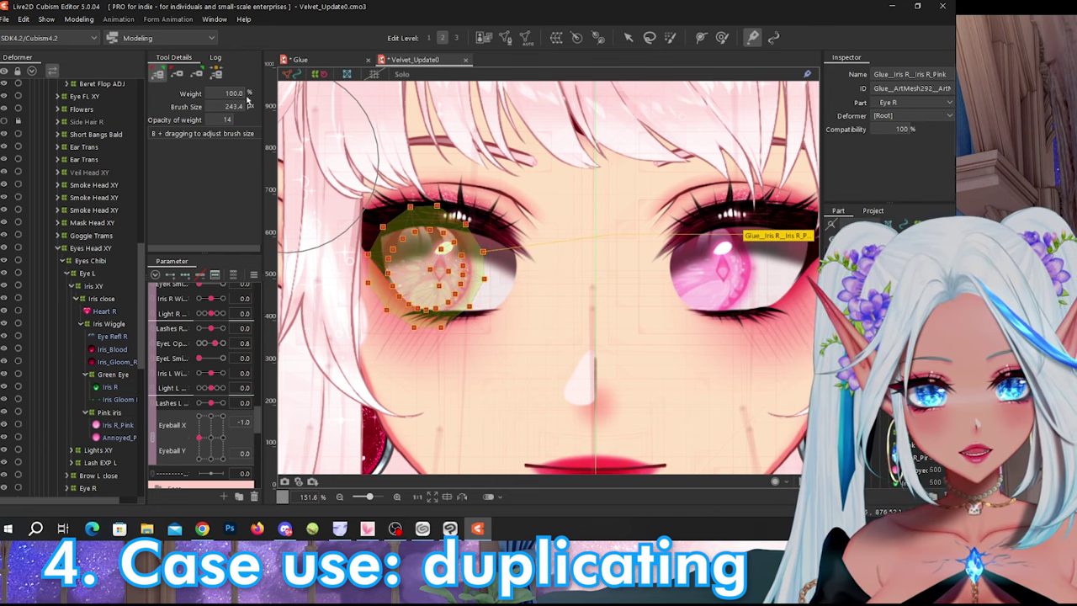
{"action": "mouse_move", "coordinate": [434, 240]}
{"action": "left_mouse_down"}
{"action": "mouse_move", "coordinate": [468, 305]}
{"action": "mouse_move", "coordinate": [394, 300]}
{"action": "mouse_move", "coordinate": [386, 281]}
{"action": "mouse_move", "coordinate": [534, 285]}
{"action": "mouse_move", "coordinate": [393, 253]}
{"action": "left_mouse_up"}
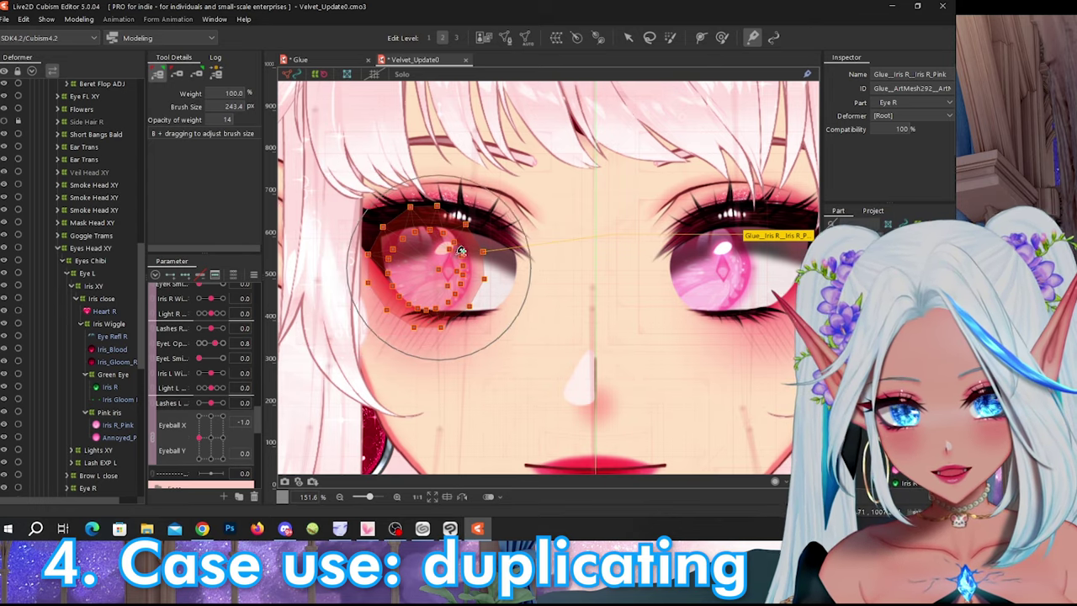
{"action": "mouse_move", "coordinate": [439, 268]}
{"action": "left_mouse_down", "text": "shift"}
{"action": "mouse_move", "coordinate": [438, 251]}
{"action": "mouse_move", "coordinate": [391, 242]}
{"action": "mouse_move", "coordinate": [454, 222]}
{"action": "left_mouse_up", "text": "shift"}
- Paint the iris weights to the green side with Eyeball X at 0.0, and test the result with Eyeball X at -1.0
{"action": "left_click", "coordinate": [210, 437]}
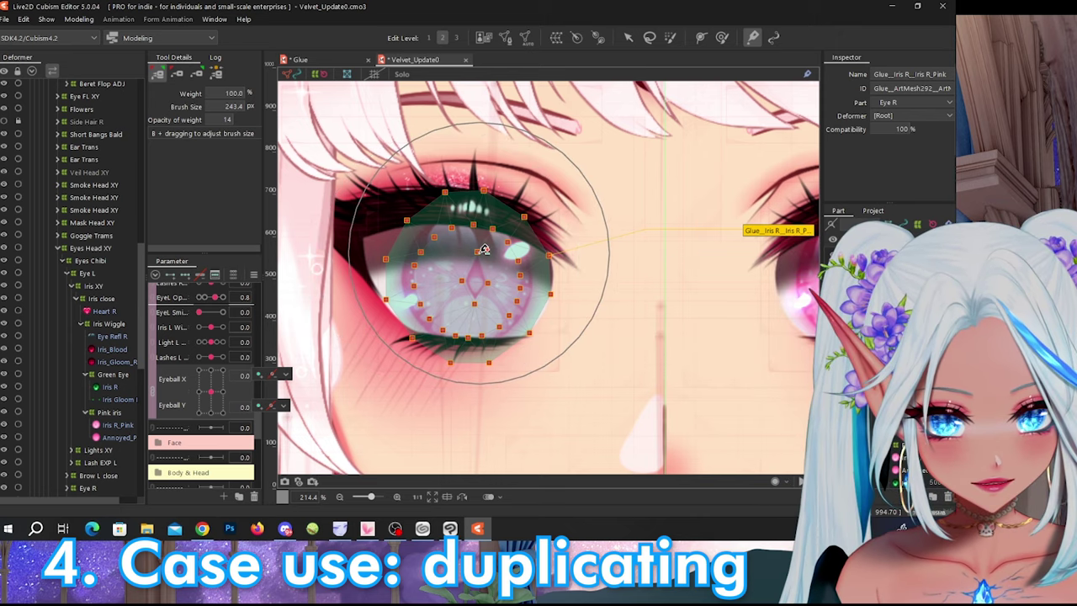
{"action": "mouse_move", "coordinate": [471, 251]}
{"action": "left_mouse_down"}
{"action": "mouse_move", "coordinate": [432, 264]}
{"action": "mouse_move", "coordinate": [480, 290]}
{"action": "mouse_move", "coordinate": [501, 261]}
{"action": "mouse_move", "coordinate": [465, 254]}
{"action": "mouse_move", "coordinate": [482, 278]}
{"action": "left_mouse_up"}
{"action": "right_click", "coordinate": [208, 392]}
{"action": "right_click", "coordinate": [202, 392]}
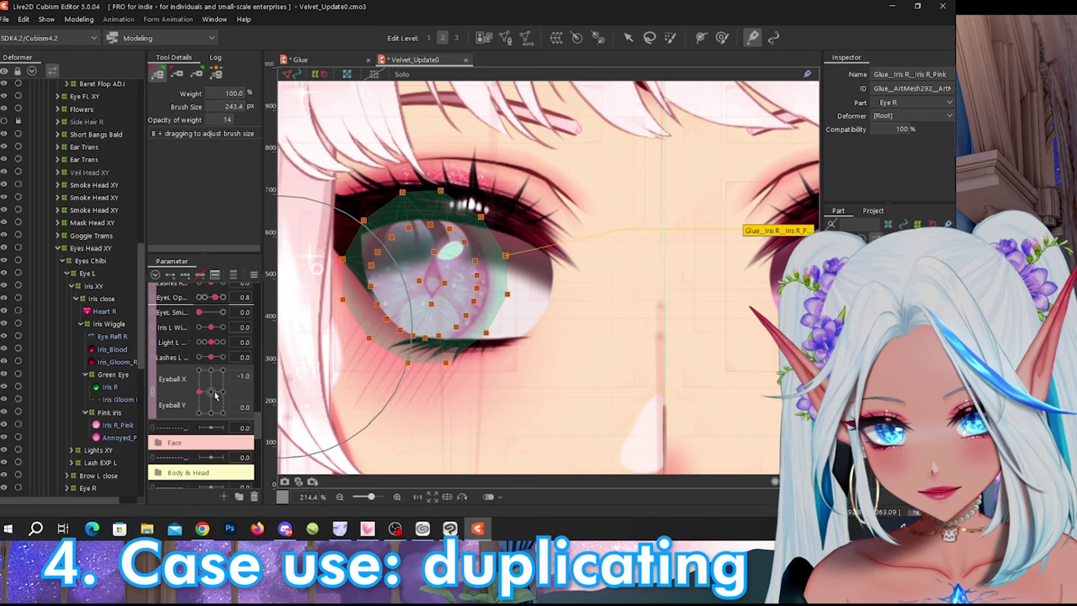
- Paint the whole iris's glue weights to the red side, test them with Eyeball X, and return the eyeball to its centre
{"action": "mouse_move", "coordinate": [445, 315]}
{"action": "left_mouse_down"}
{"action": "mouse_move", "coordinate": [400, 282]}
{"action": "mouse_move", "coordinate": [383, 252]}
{"action": "mouse_move", "coordinate": [420, 305]}
{"action": "mouse_move", "coordinate": [399, 277]}
{"action": "left_mouse_up"}
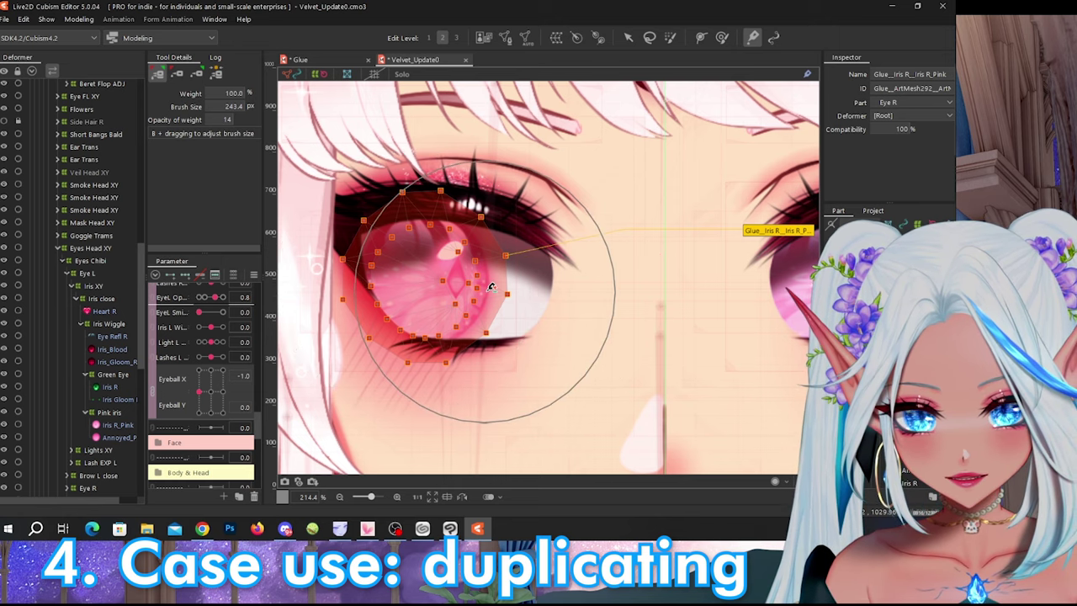
{"action": "mouse_move", "coordinate": [208, 391]}
{"action": "left_mouse_down"}
{"action": "mouse_move", "coordinate": [207, 377]}
{"action": "mouse_move", "coordinate": [208, 394]}
{"action": "left_mouse_up"}
{"action": "right_click", "coordinate": [209, 394]}
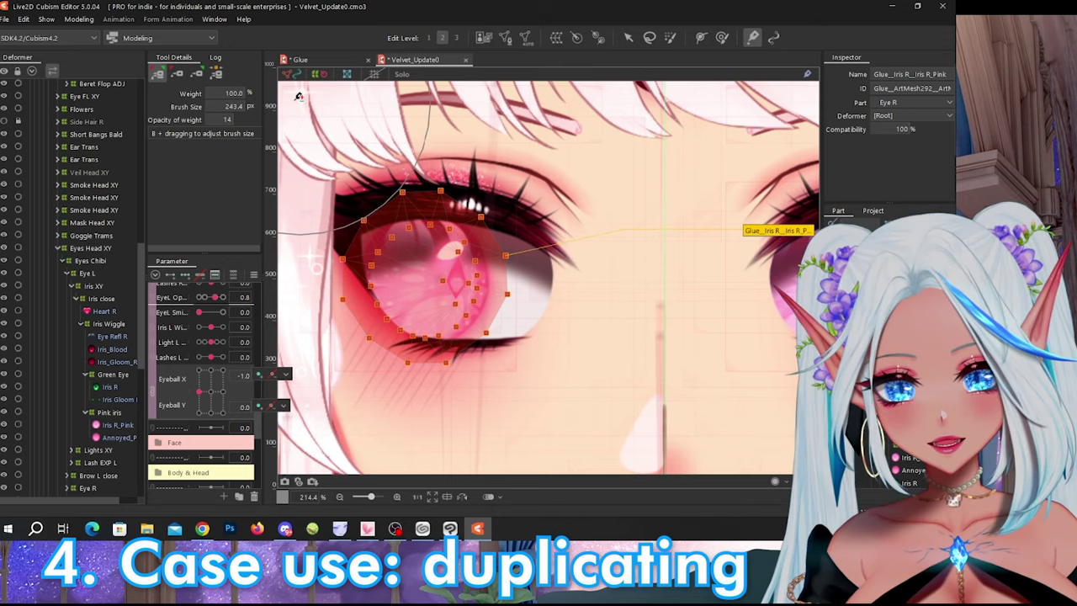
{"action": "mouse_move", "coordinate": [389, 244]}
{"action": "left_mouse_down"}
{"action": "mouse_move", "coordinate": [370, 282]}
{"action": "mouse_move", "coordinate": [409, 335]}
{"action": "mouse_move", "coordinate": [434, 255]}
{"action": "mouse_move", "coordinate": [538, 253]}
{"action": "mouse_move", "coordinate": [359, 313]}
{"action": "left_mouse_up"}
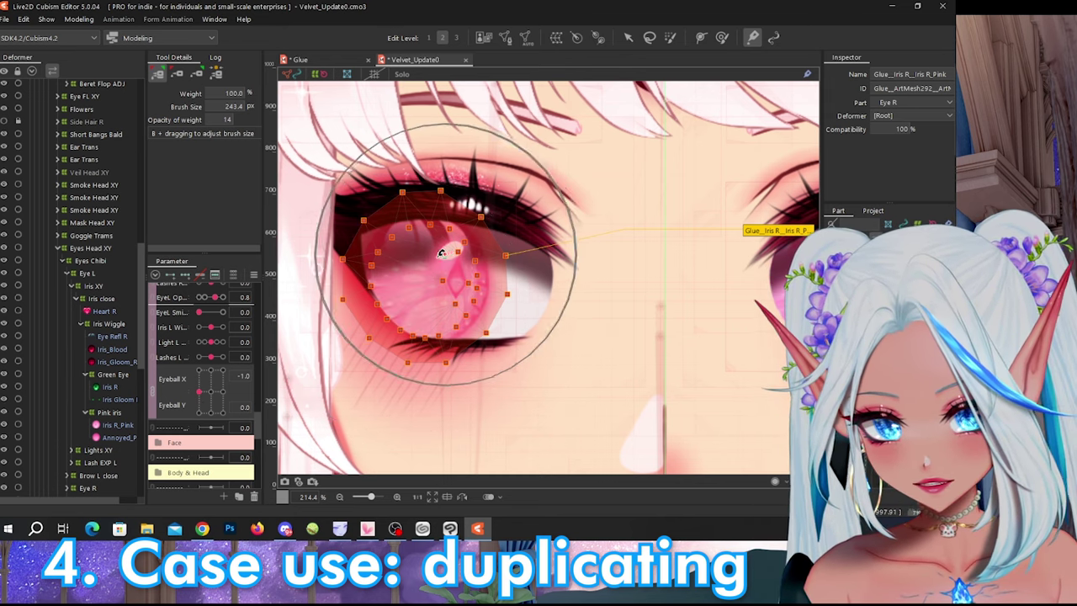
{"action": "scroll", "coordinate": [391, 250], "scroll_direction": "down", "scroll_amount": 2}
{"action": "scroll", "coordinate": [425, 272], "scroll_direction": "down", "scroll_amount": 2}
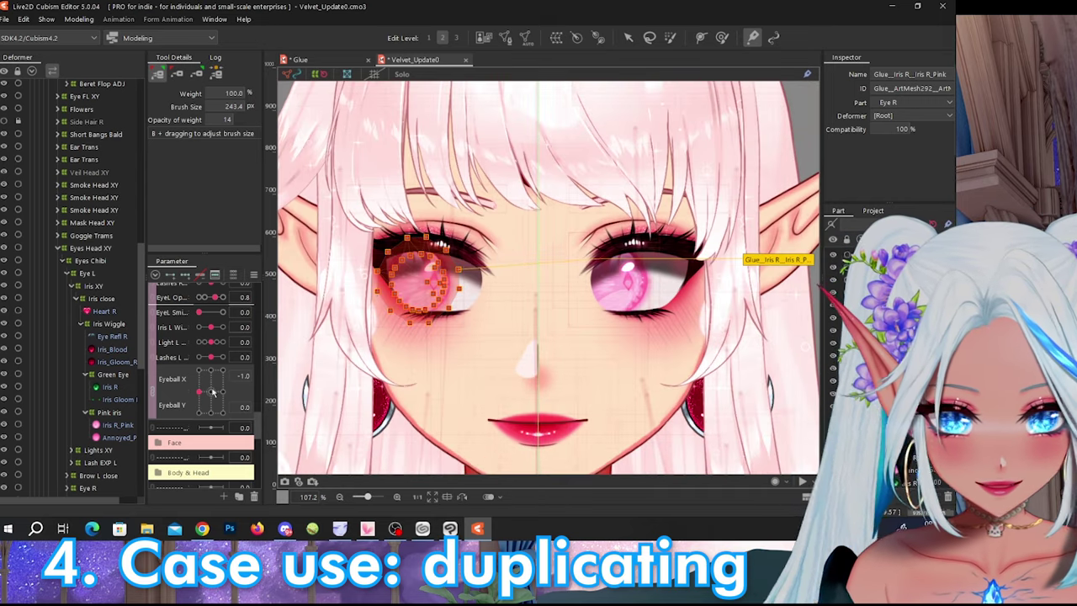
{"action": "left_click", "coordinate": [213, 392]}
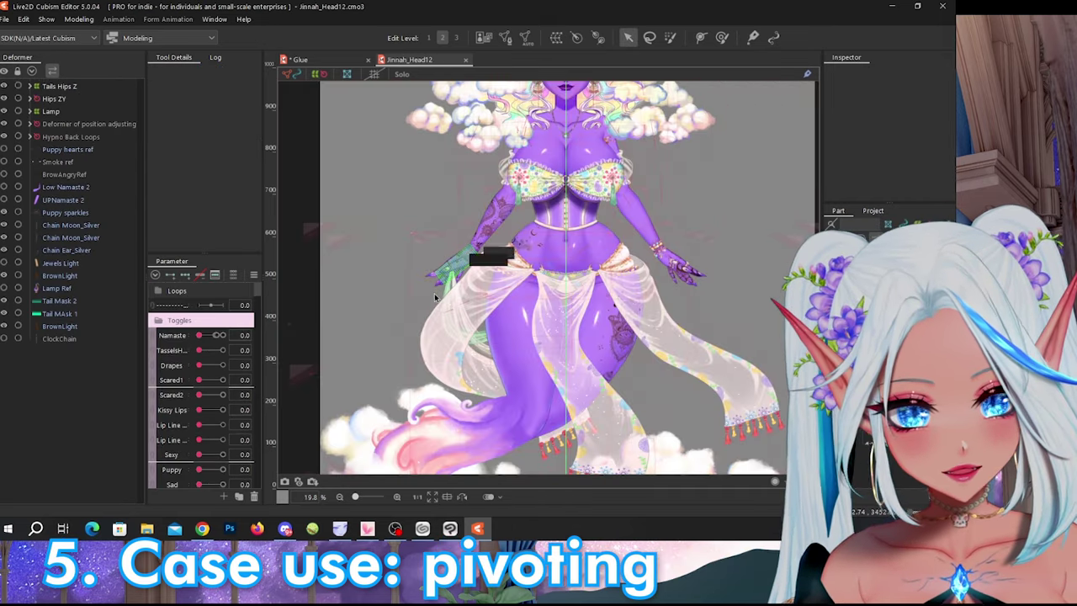
- Locate the drape hanging from the hand in the Jinnah_Head12 model and select its Drape1Dark mesh to examine the glue
{"action": "scroll", "coordinate": [435, 295], "scroll_direction": "up", "scroll_amount": 2}
{"action": "scroll", "coordinate": [463, 255], "scroll_direction": "up", "scroll_amount": 2}
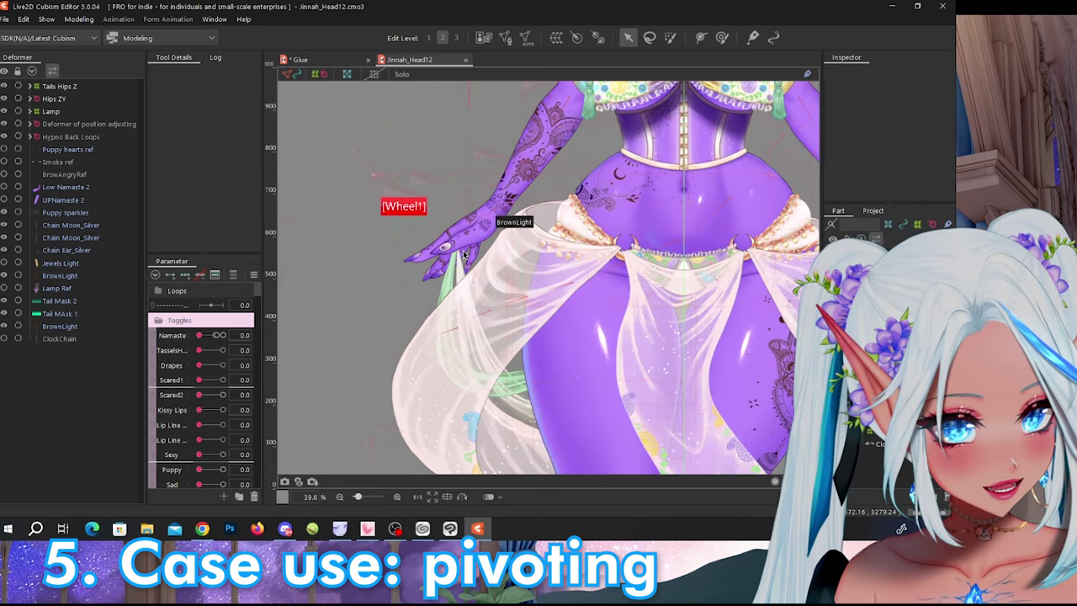
{"action": "scroll", "coordinate": [461, 257], "scroll_direction": "up", "scroll_amount": 3}
{"action": "scroll", "coordinate": [437, 288], "scroll_direction": "down", "scroll_amount": 2}
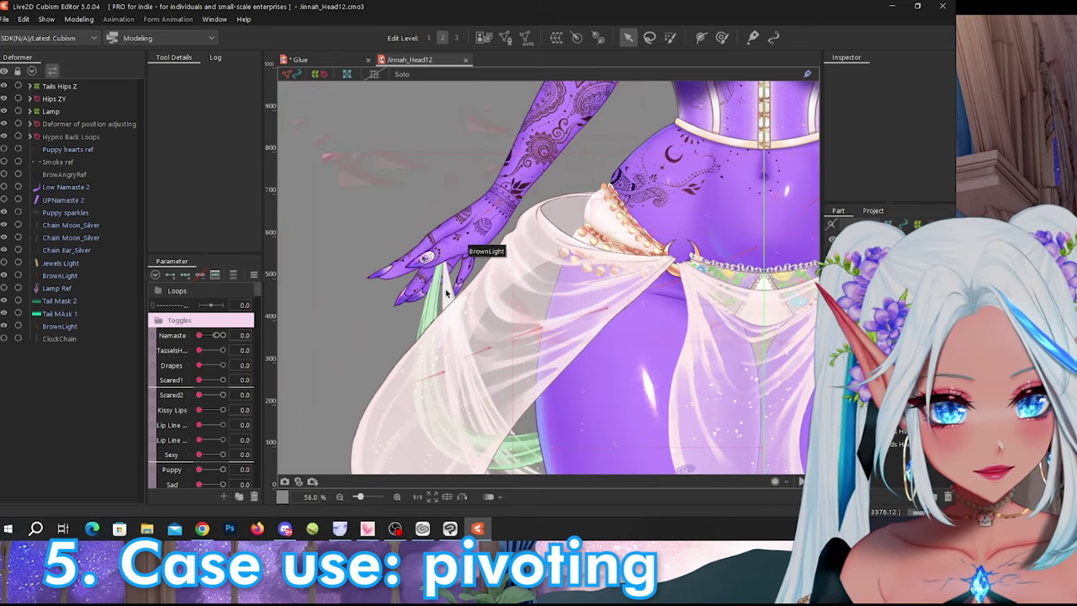
{"action": "left_click", "coordinate": [448, 289]}
{"action": "scroll", "coordinate": [370, 328], "scroll_direction": "down", "scroll_amount": 2}
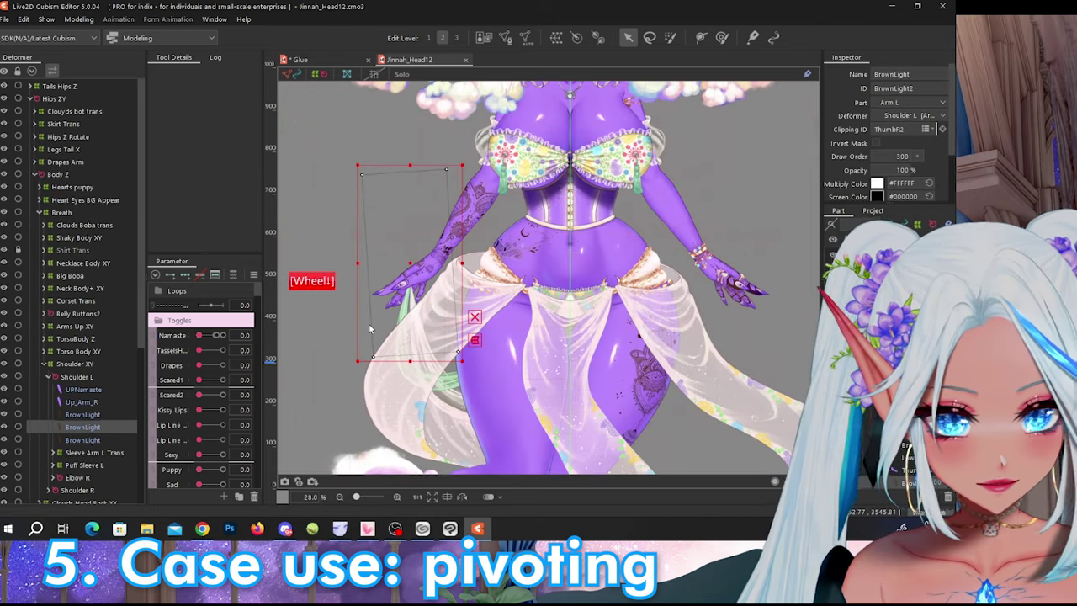
{"action": "left_click", "coordinate": [443, 387]}
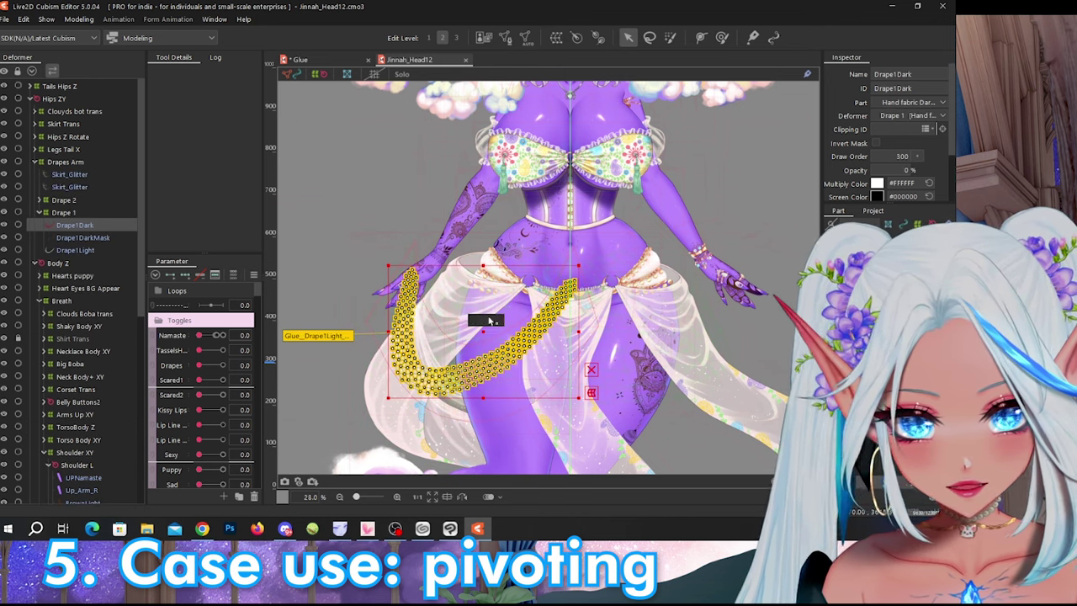
{"action": "scroll", "coordinate": [364, 325], "scroll_direction": "down", "scroll_amount": 1}
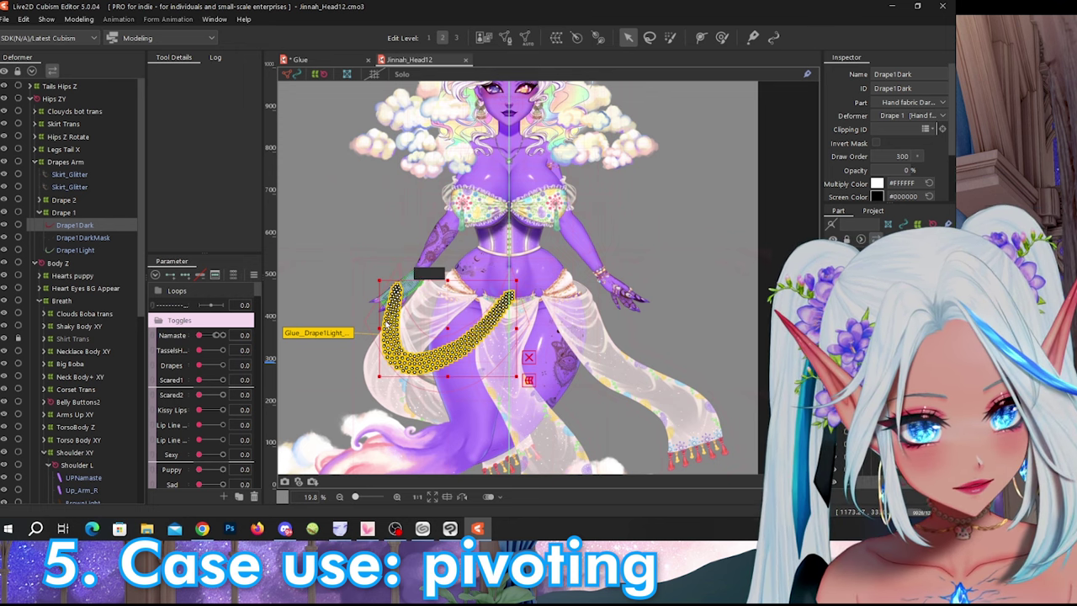
- Deselect the drape mesh and make room for the parameters to test the drape with Body X through Hips Z
{"action": "left_click", "coordinate": [693, 220]}
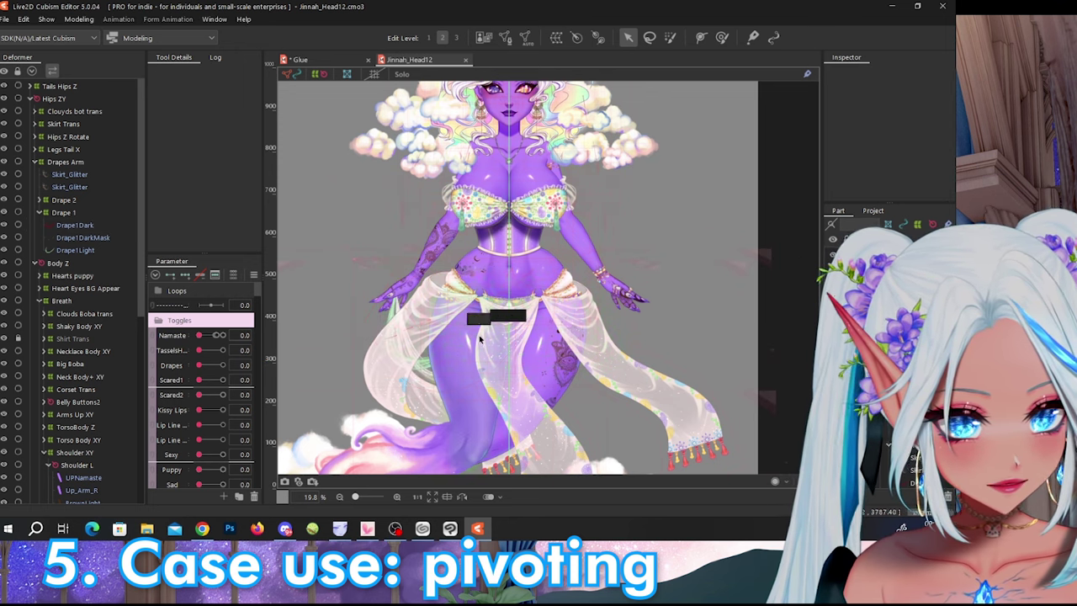
{"action": "scroll", "coordinate": [171, 421], "scroll_direction": "down", "scroll_amount": 3}
{"action": "left_click_drag", "start_coordinate": [146, 413], "coordinate": [116, 413]}
{"action": "scroll", "coordinate": [147, 408], "scroll_direction": "down", "scroll_amount": 2}
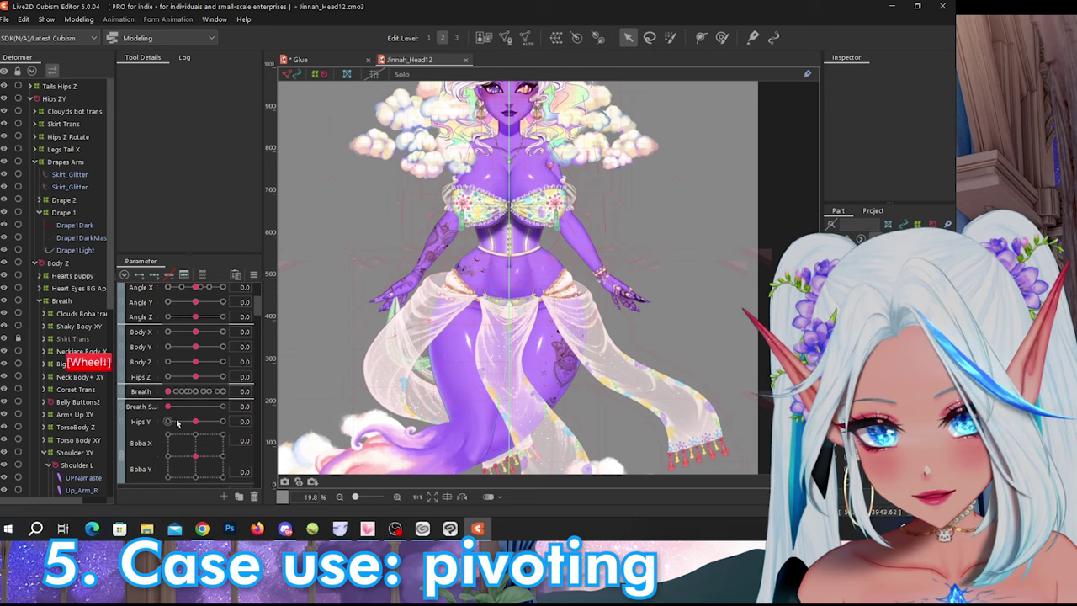
{"action": "left_click_drag", "start_coordinate": [195, 332], "coordinate": [195, 376]}
- Test how the drape follows the hand with the Arm R, Arm L, Elbow L and Hand L parameters
{"action": "scroll", "coordinate": [192, 389], "scroll_direction": "down", "scroll_amount": 4}
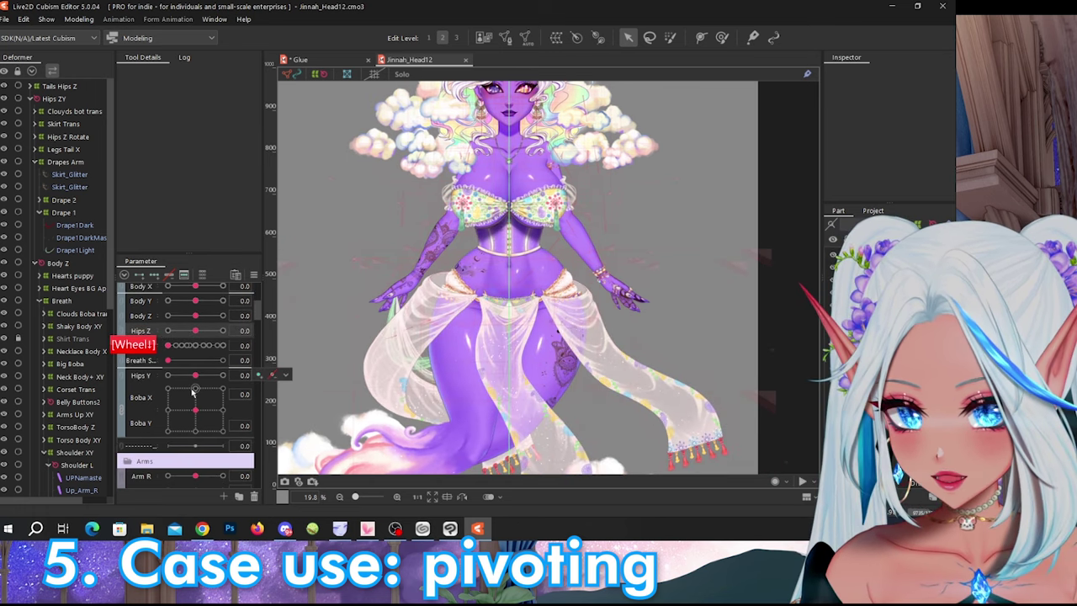
{"action": "mouse_move", "coordinate": [195, 338]}
{"action": "left_mouse_down"}
{"action": "mouse_move", "coordinate": [204, 339]}
{"action": "mouse_move", "coordinate": [195, 339]}
{"action": "left_mouse_up"}
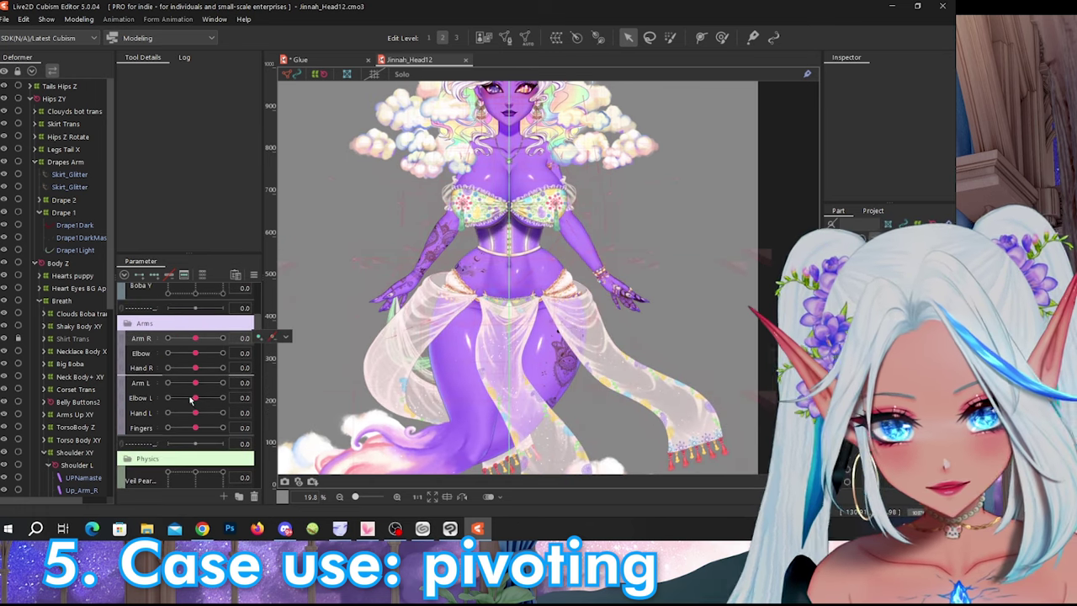
{"action": "left_click_drag", "start_coordinate": [195, 383], "coordinate": [196, 414]}
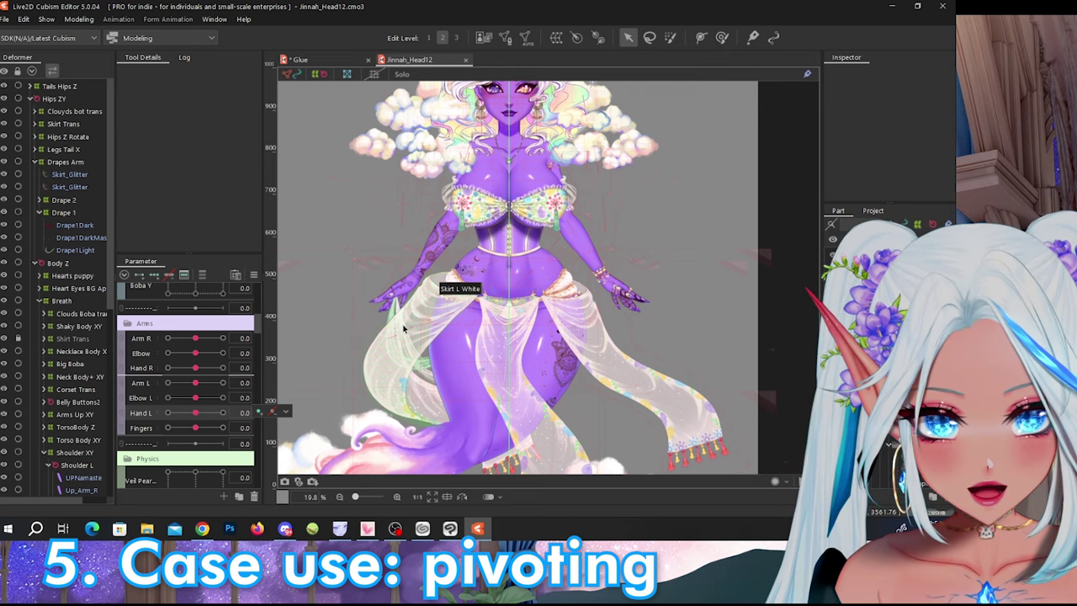
- Examine the drape where it meets the hand by selecting its Drape1MaskPivot mesh
{"action": "scroll", "coordinate": [399, 330], "scroll_direction": "up", "scroll_amount": 2}
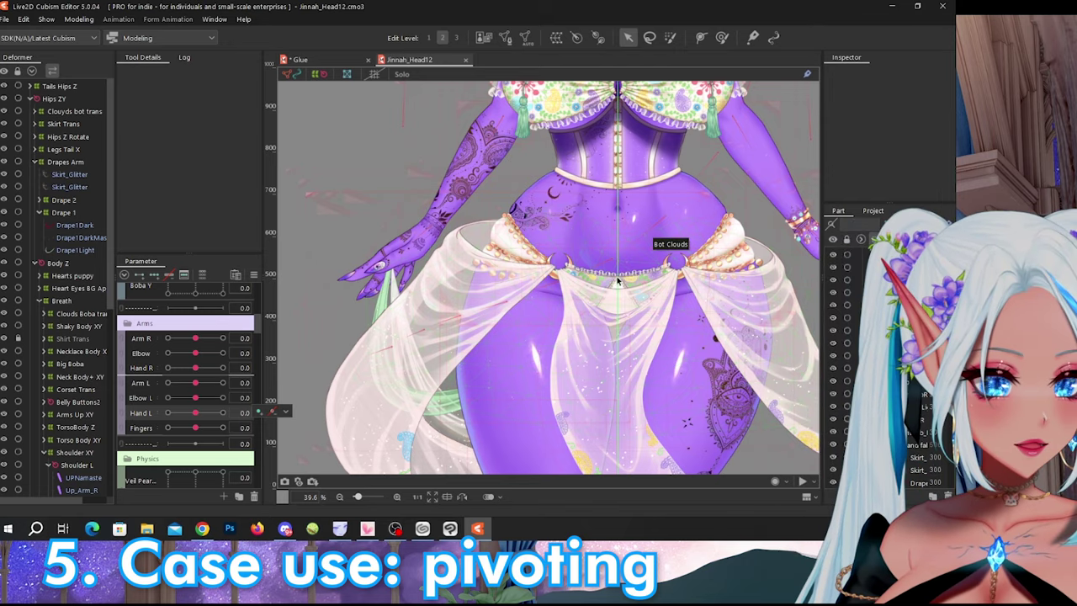
{"action": "scroll", "coordinate": [401, 308], "scroll_direction": "up", "scroll_amount": 2}
{"action": "left_click", "coordinate": [381, 308]}
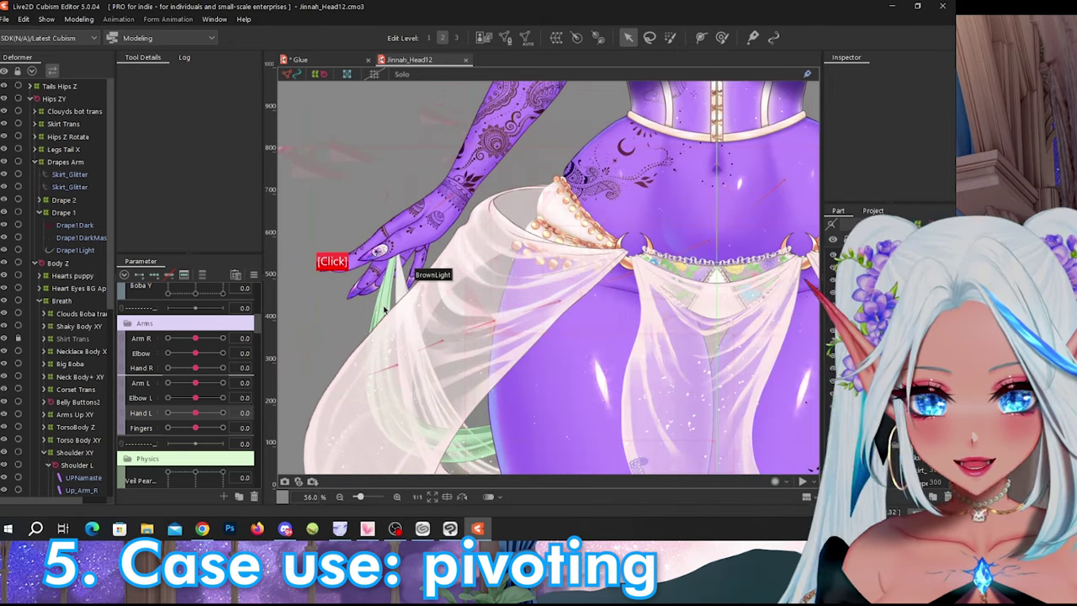
{"action": "scroll", "coordinate": [76, 381], "scroll_direction": "down", "scroll_amount": 2}
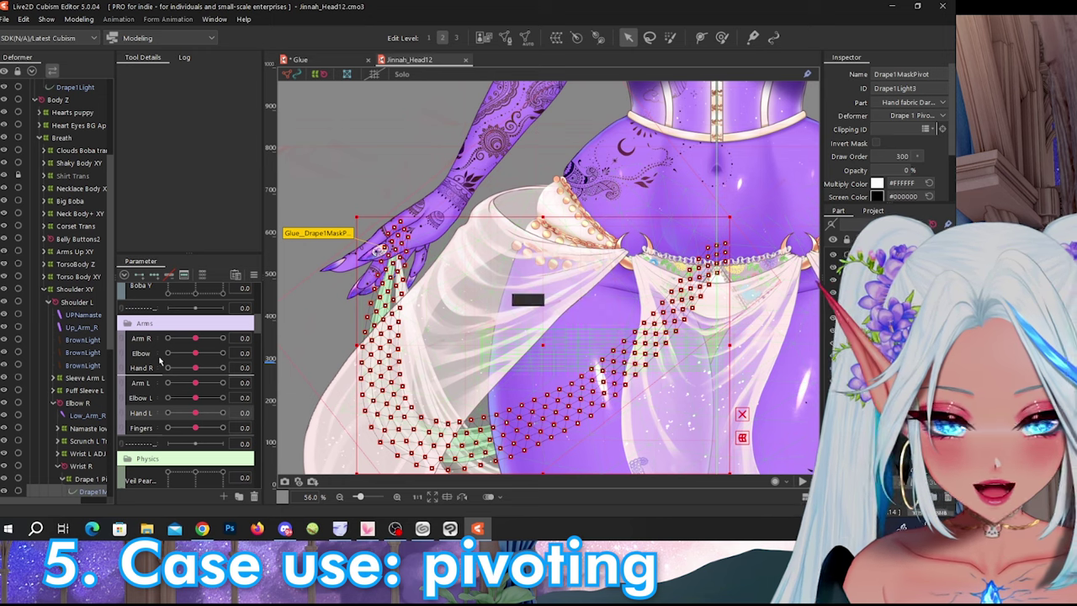
{"action": "scroll", "coordinate": [50, 286], "scroll_direction": "down", "scroll_amount": 1}
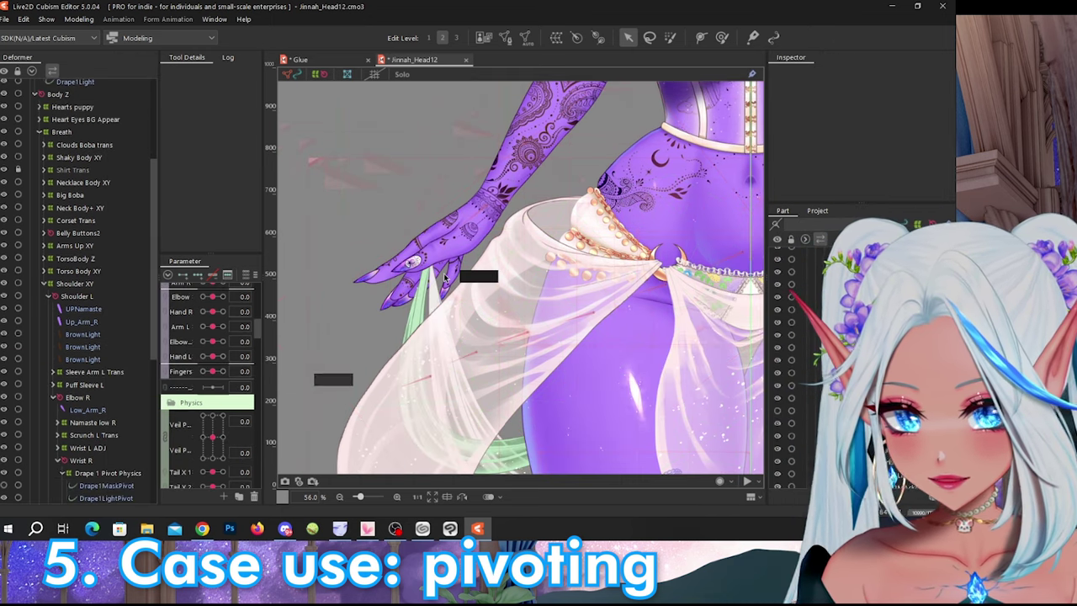
- Select the overlapping Drape1LightPivot mesh at the hand and trace its deformer parents up to Wrist R
{"action": "right_click", "coordinate": [422, 313]}
{"action": "mouse_move", "coordinate": [488, 301]}
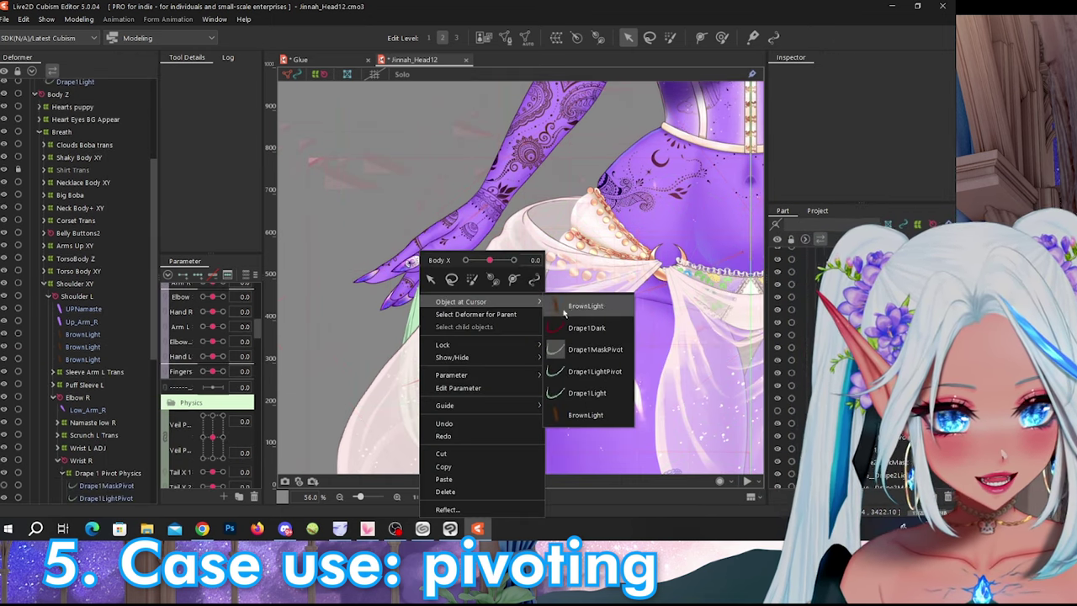
{"action": "left_click", "coordinate": [581, 371]}
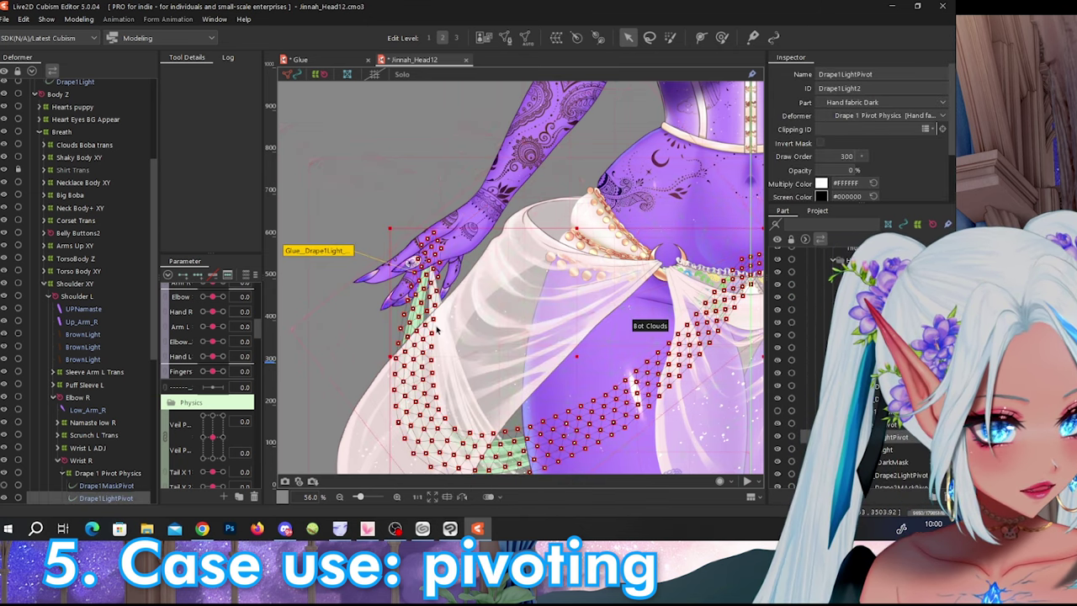
{"action": "scroll", "coordinate": [192, 402], "scroll_direction": "up", "scroll_amount": 2}
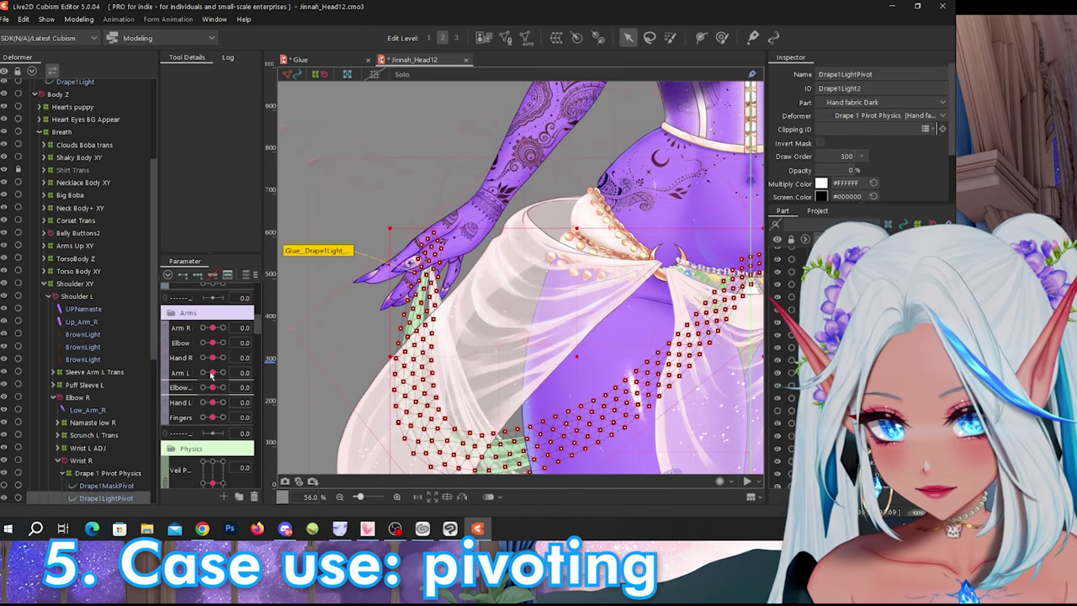
{"action": "scroll", "coordinate": [117, 423], "scroll_direction": "down", "scroll_amount": 3}
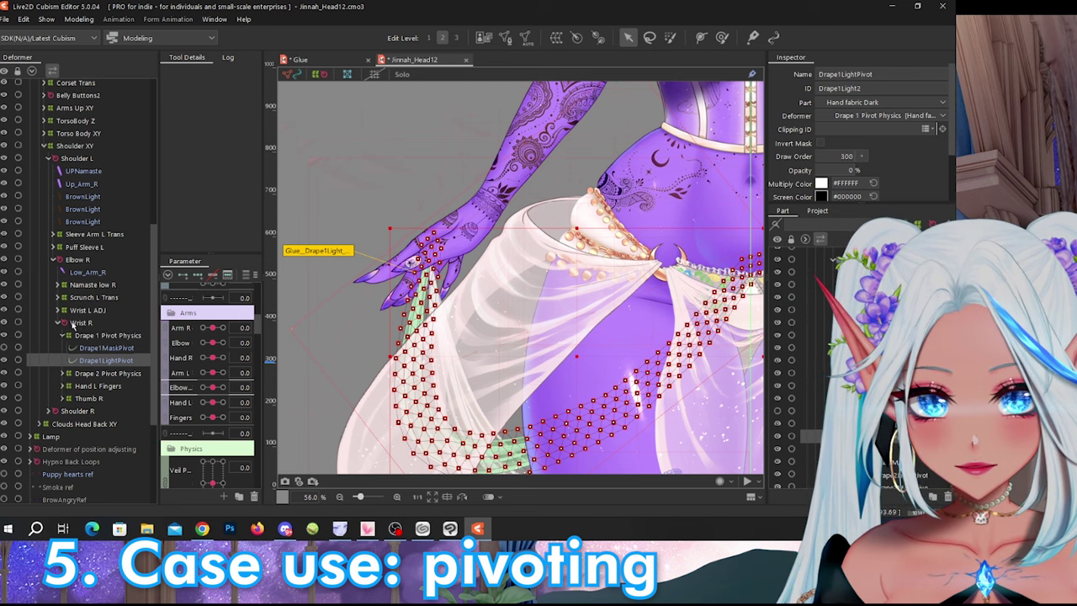
{"action": "scroll", "coordinate": [350, 345], "scroll_direction": "down", "scroll_amount": 3}
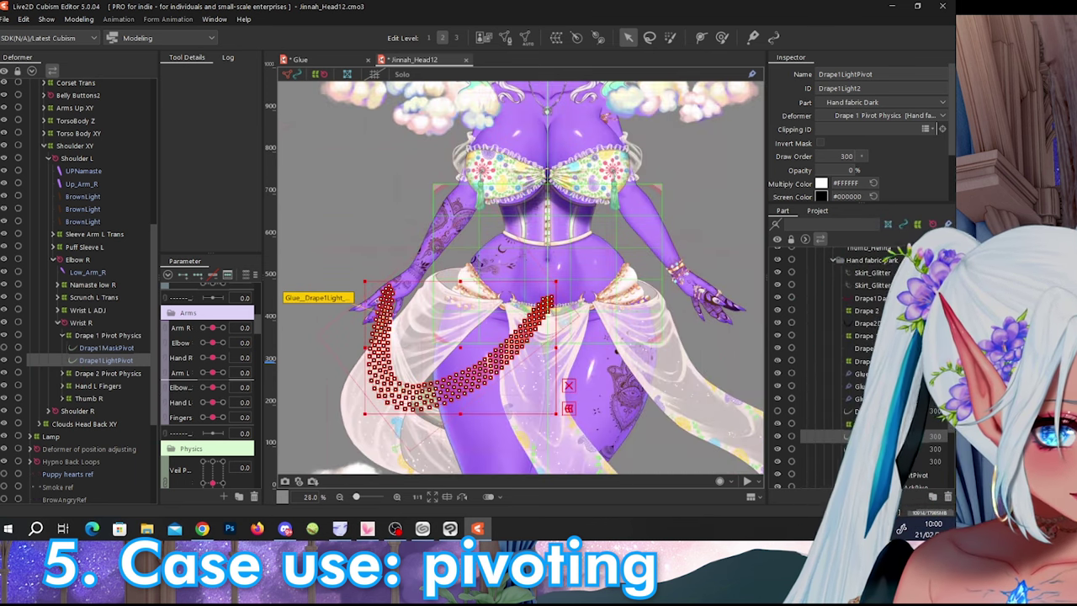
- Locate Drape1Light under the Drape 1 deformer, then solo it together with Drape1LightPivot with Arm L at -1.0
{"action": "left_click", "coordinate": [807, 448]}
{"action": "scroll", "coordinate": [59, 187], "scroll_direction": "up", "scroll_amount": 7}
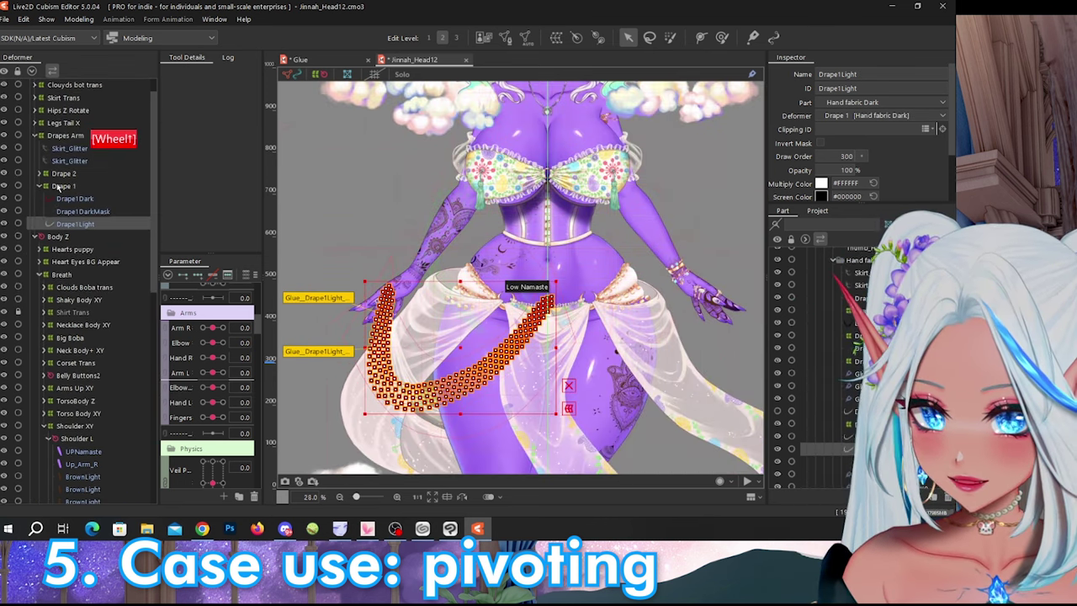
{"action": "scroll", "coordinate": [67, 159], "scroll_direction": "up", "scroll_amount": 1}
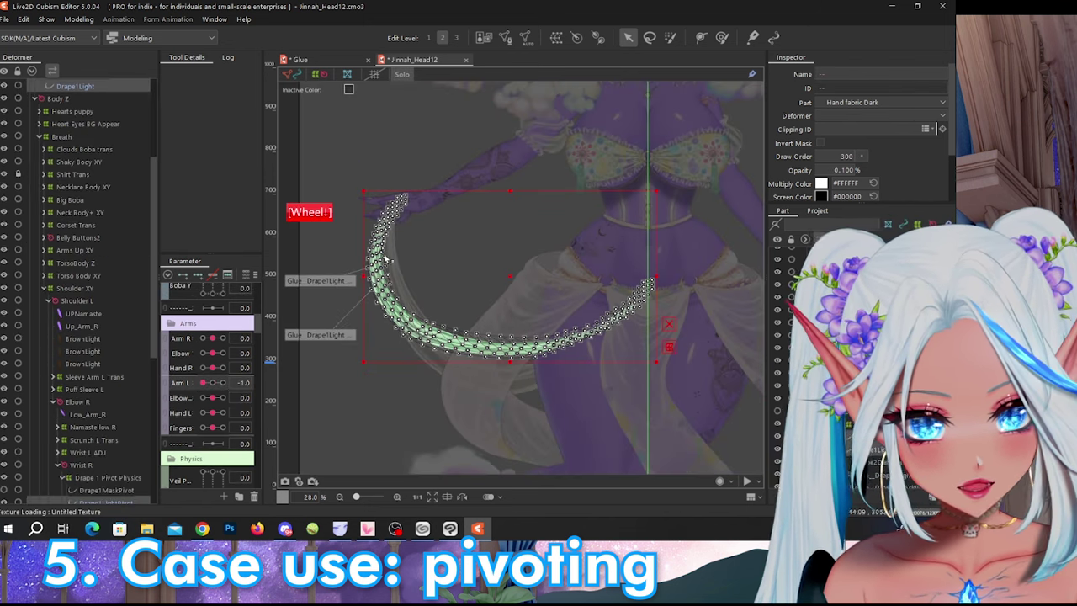
{"action": "scroll", "coordinate": [500, 257], "scroll_direction": "up", "scroll_amount": 2}
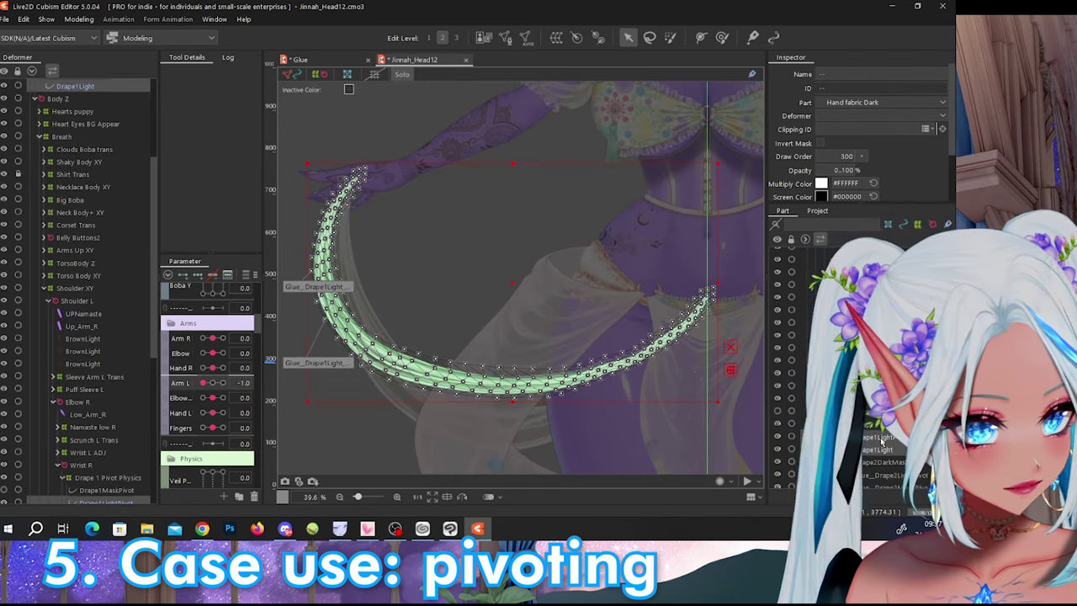
- Select only Drape1LightPivot, try shifting its mesh slightly, and undo the shift
{"action": "left_click", "coordinate": [881, 438]}
{"action": "mouse_move", "coordinate": [511, 288]}
{"action": "left_mouse_down"}
{"action": "mouse_move", "coordinate": [577, 293]}
{"action": "mouse_move", "coordinate": [555, 282]}
{"action": "mouse_move", "coordinate": [565, 275]}
{"action": "mouse_move", "coordinate": [471, 272]}
{"action": "mouse_move", "coordinate": [491, 294]}
{"action": "mouse_move", "coordinate": [509, 291]}
{"action": "left_mouse_up"}
{"action": "key", "text": "ctrl+z"}
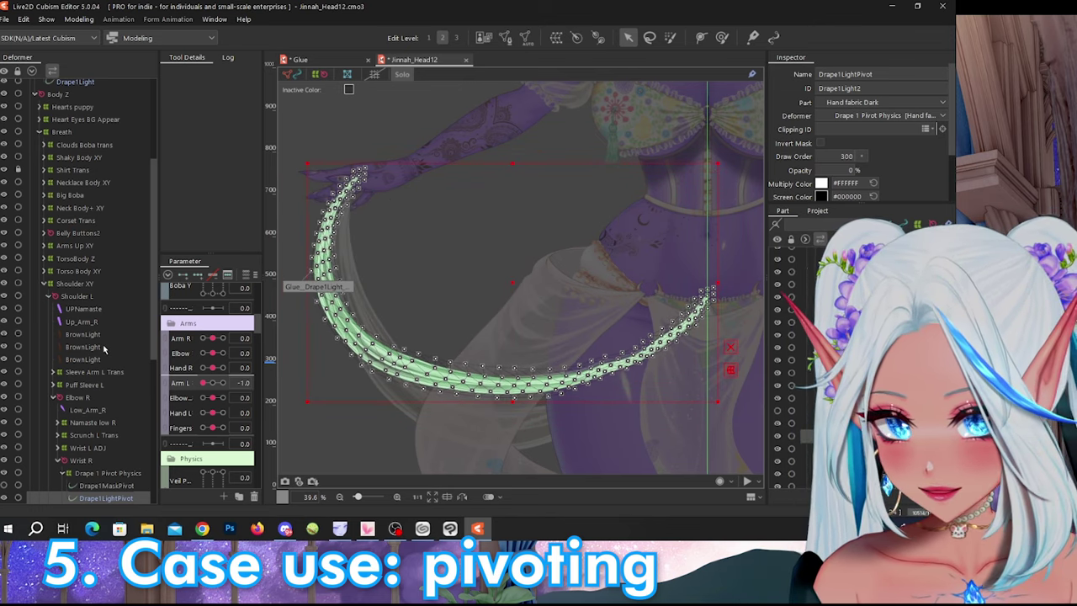
{"action": "scroll", "coordinate": [104, 348], "scroll_direction": "down", "scroll_amount": 1}
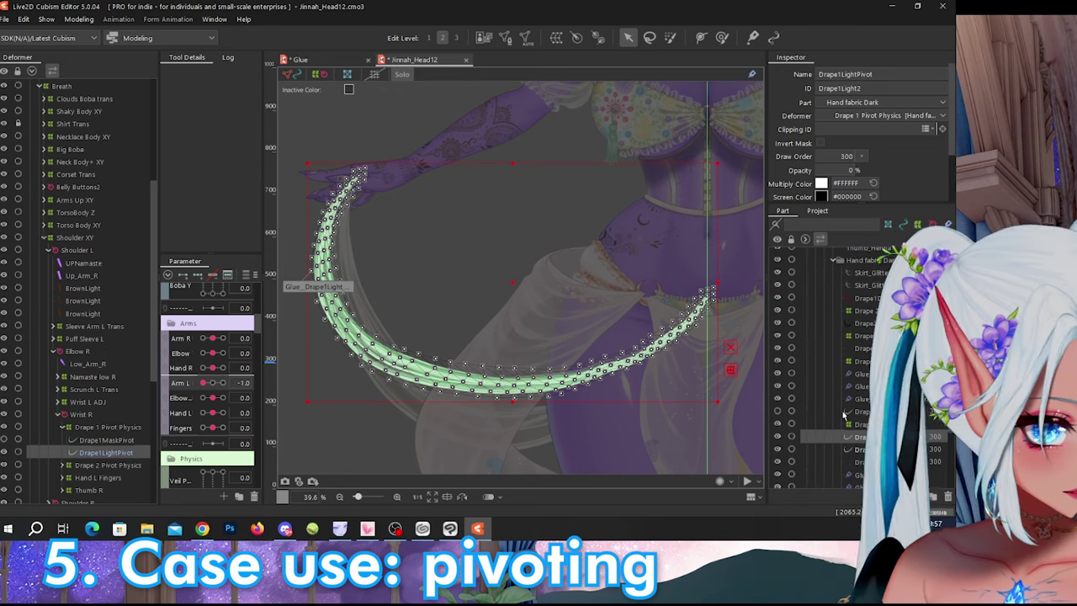
- Remove the glue between the soloed drape meshes and test the separated Drape1LightPivot with Arm L, ending at 0.0
{"action": "left_click", "coordinate": [335, 287]}
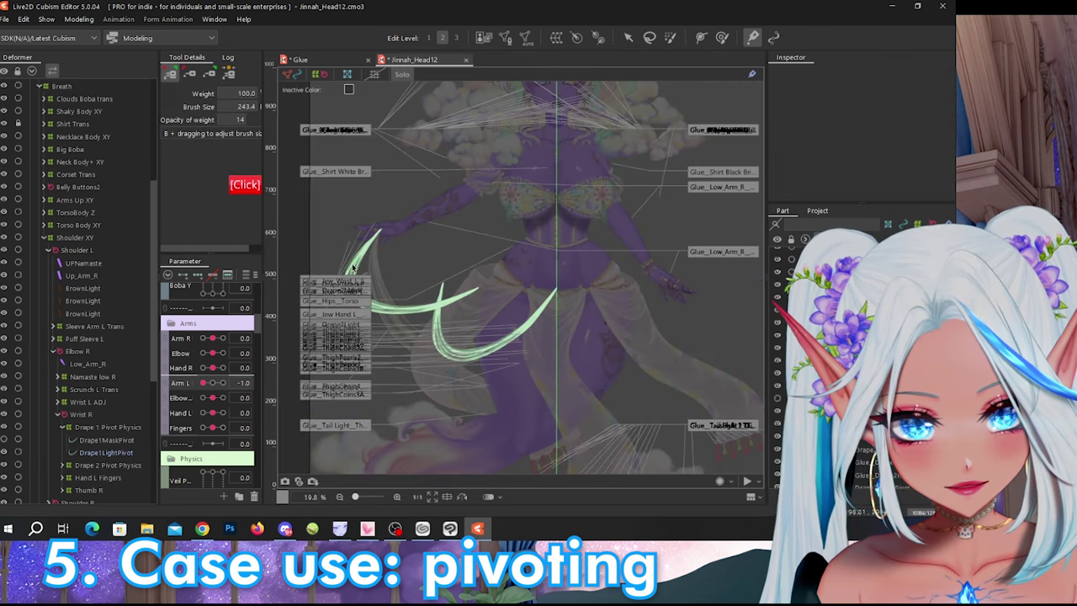
{"action": "scroll", "coordinate": [365, 271], "scroll_direction": "up", "scroll_amount": 1}
{"action": "left_click", "coordinate": [413, 323]}
{"action": "scroll", "coordinate": [380, 273], "scroll_direction": "up", "scroll_amount": 1}
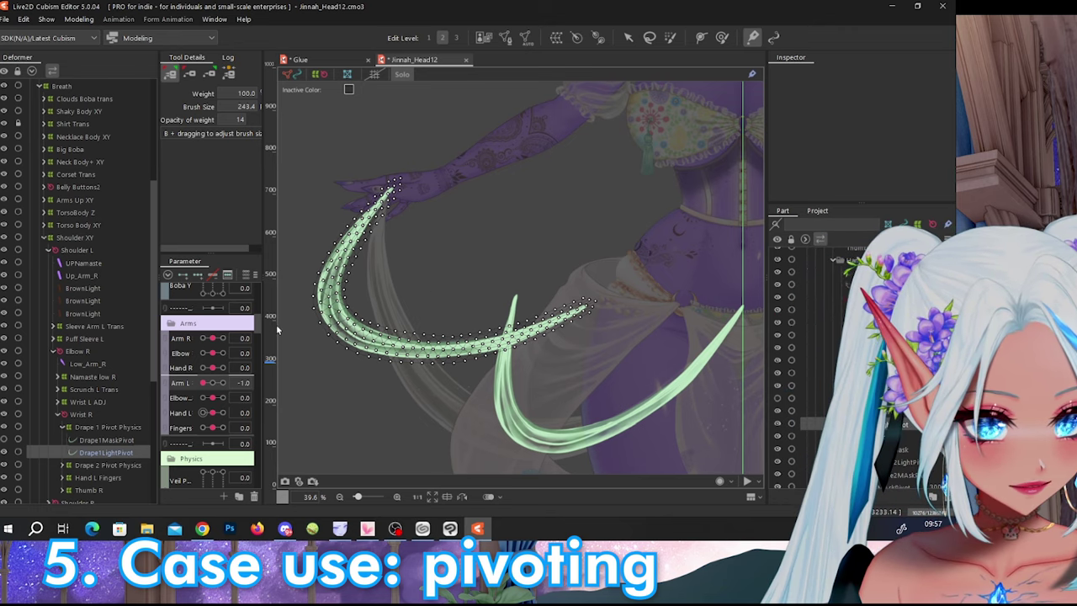
{"action": "left_click_drag", "start_coordinate": [203, 384], "coordinate": [225, 383]}
{"action": "scroll", "coordinate": [381, 264], "scroll_direction": "down", "scroll_amount": 1}
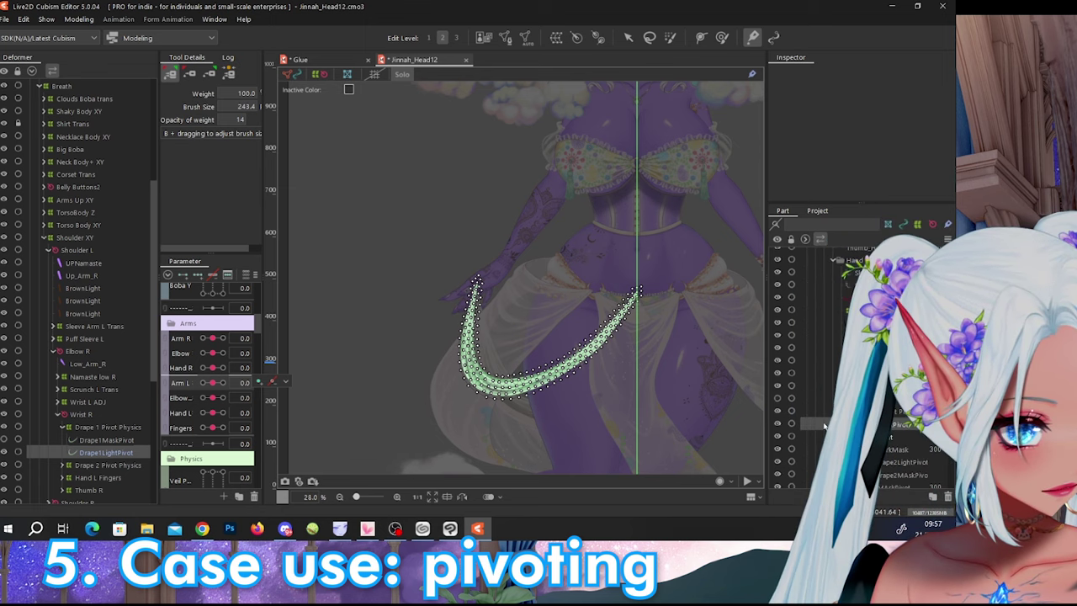
- Undo the glue removal and examine the weight gradient of the Drape1Light glue with Arm L at -1.0
{"action": "key", "text": "ctrl+z"}
{"action": "key", "text": "ctrl+z"}
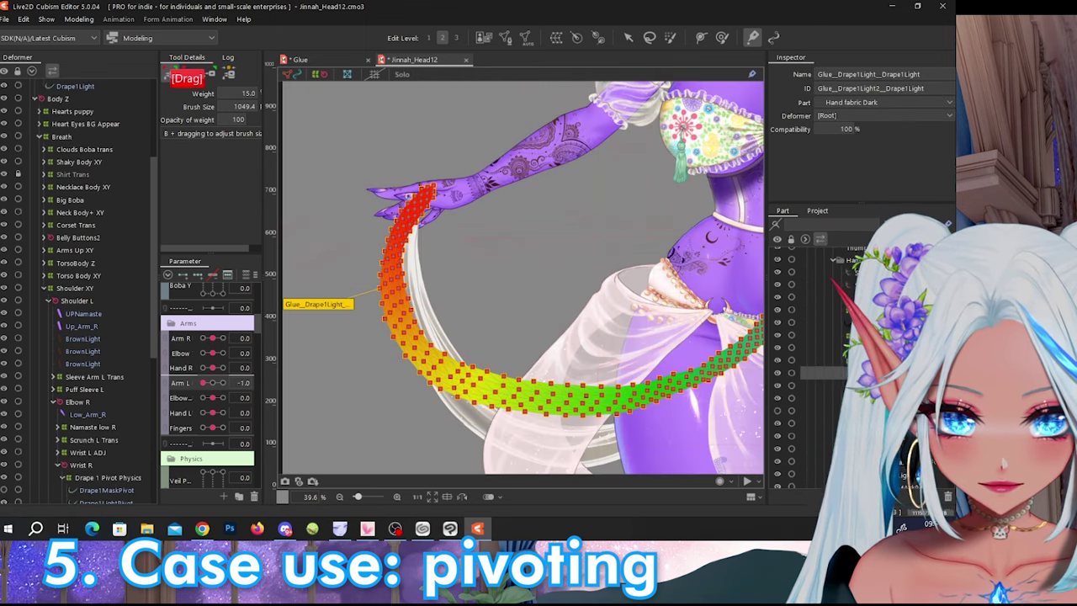
{"action": "scroll", "coordinate": [350, 171], "scroll_direction": "down", "scroll_amount": 2}
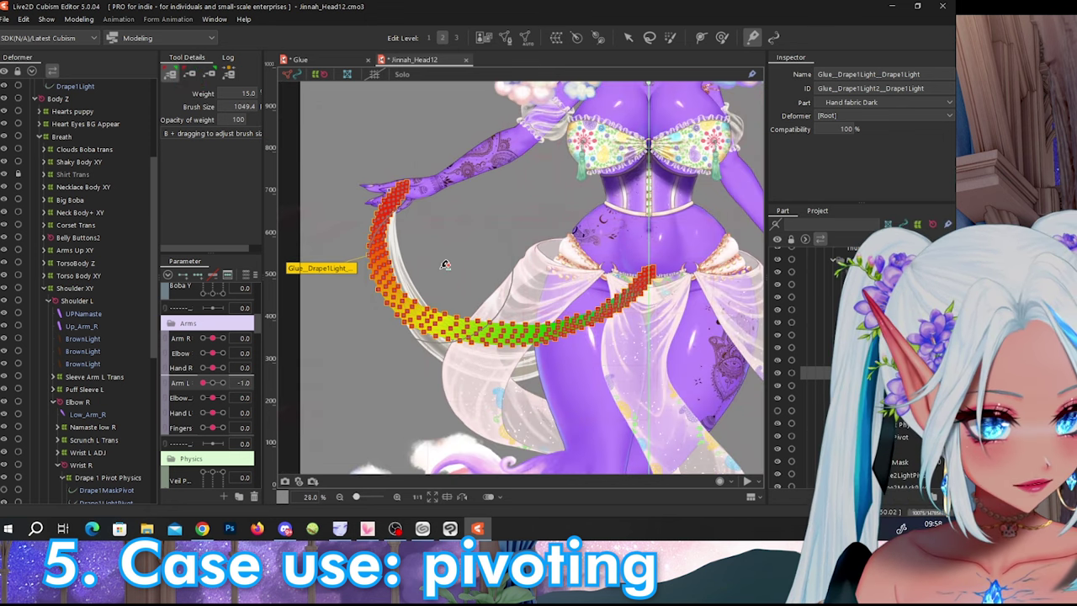
{"action": "scroll", "coordinate": [445, 260], "scroll_direction": "up", "scroll_amount": 2}
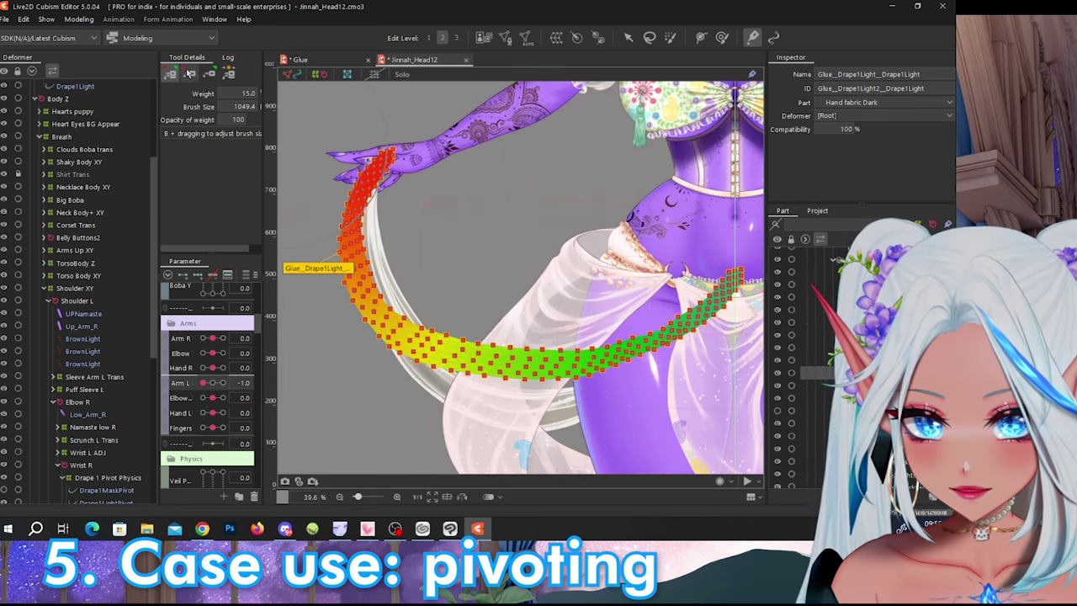
- Paint the drape's glue weights near the hand to the red side with Weight 15.0 and brush size 1049.4
{"action": "mouse_move", "coordinate": [413, 162]}
{"action": "left_mouse_down"}
{"action": "mouse_move", "coordinate": [370, 141]}
{"action": "mouse_move", "coordinate": [343, 175]}
{"action": "mouse_move", "coordinate": [355, 167]}
{"action": "left_mouse_up"}
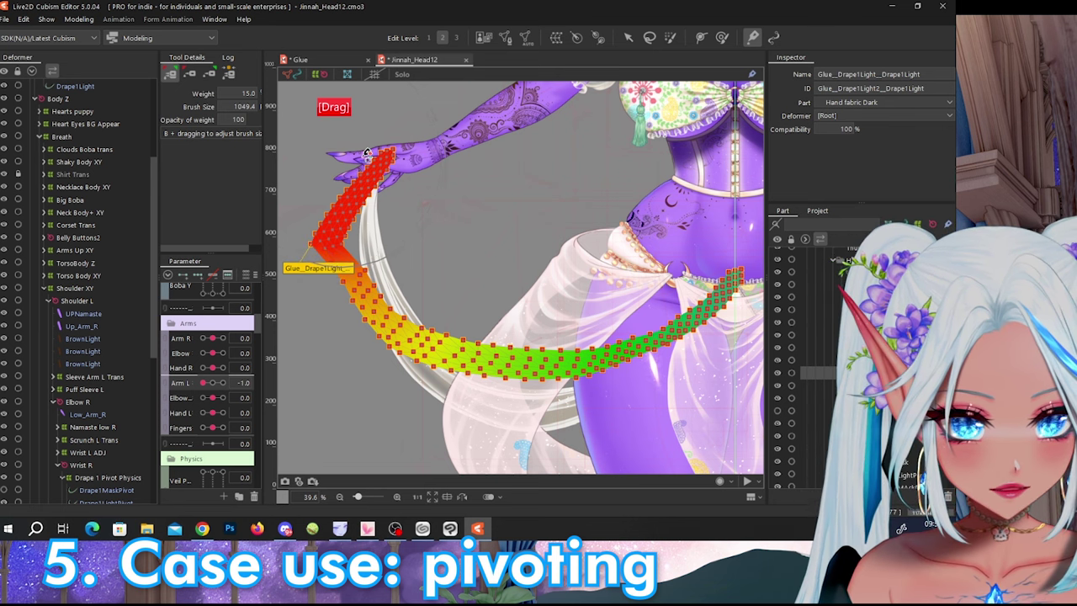
{"action": "mouse_move", "coordinate": [407, 159]}
{"action": "left_mouse_down"}
{"action": "mouse_move", "coordinate": [391, 155]}
{"action": "mouse_move", "coordinate": [399, 155]}
{"action": "left_mouse_up"}
{"action": "scroll", "coordinate": [390, 164], "scroll_direction": "down", "scroll_amount": 2}
{"action": "scroll", "coordinate": [353, 158], "scroll_direction": "up", "scroll_amount": 2}
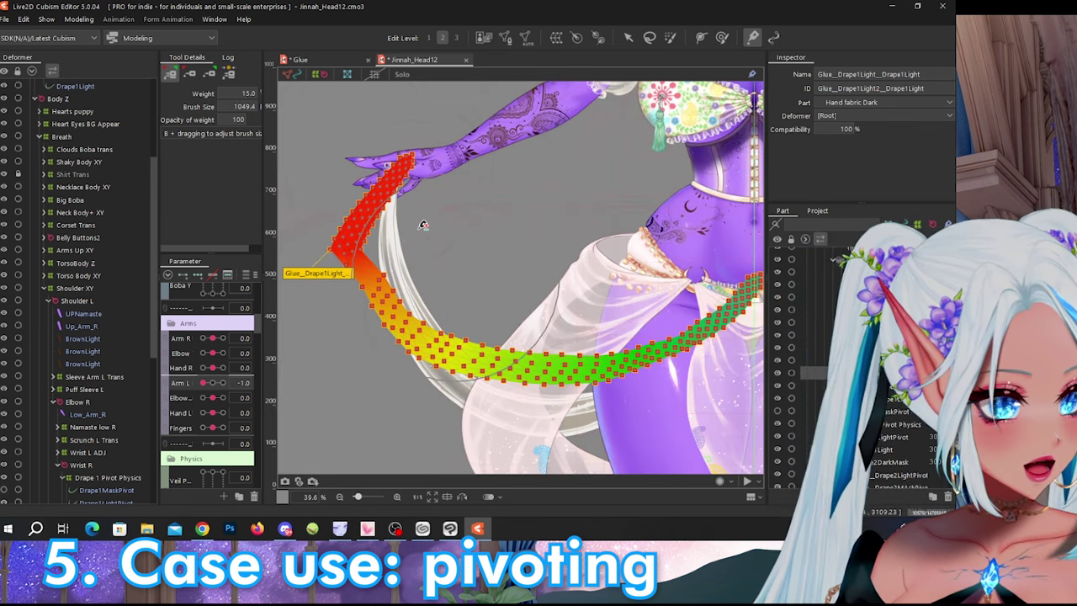
{"action": "scroll", "coordinate": [381, 254], "scroll_direction": "down", "scroll_amount": 3}
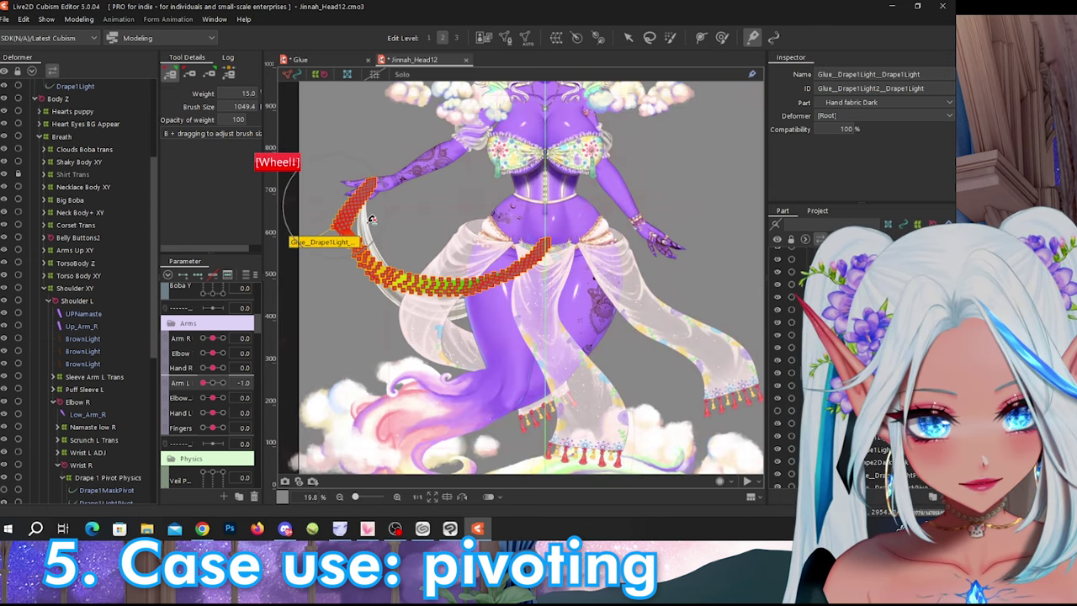
{"action": "scroll", "coordinate": [455, 235], "scroll_direction": "up", "scroll_amount": 2}
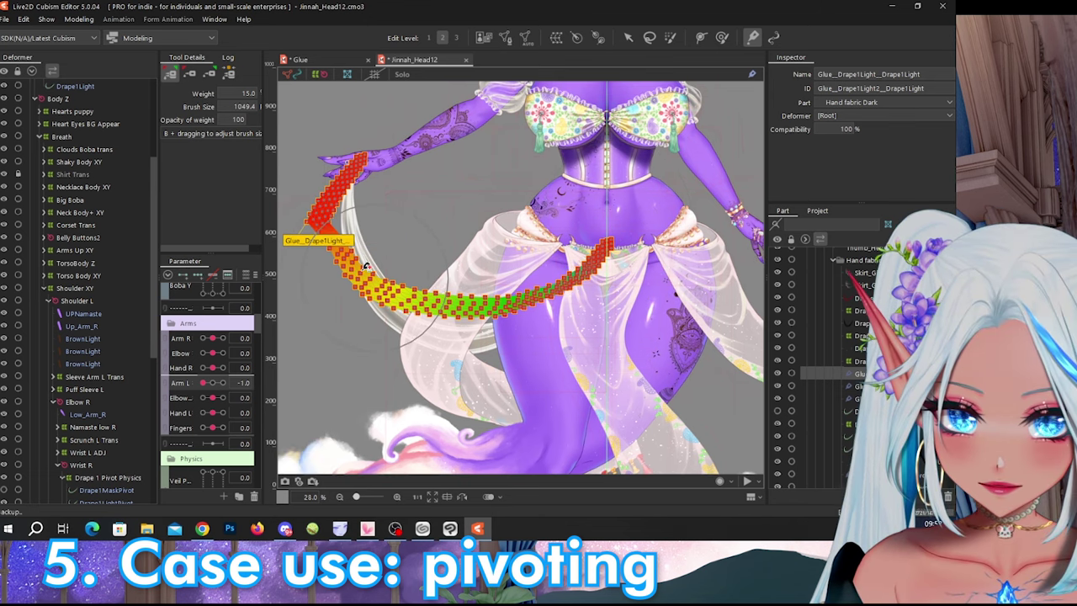
- Try smoothing the drape's bend below the hand with Weight 7.0, resizing the brush to 353.8 and then 578.9
{"action": "mouse_move", "coordinate": [437, 291]}
{"action": "left_mouse_down"}
{"action": "mouse_move", "coordinate": [360, 228]}
{"action": "mouse_move", "coordinate": [312, 220]}
{"action": "mouse_move", "coordinate": [339, 240]}
{"action": "left_mouse_up"}
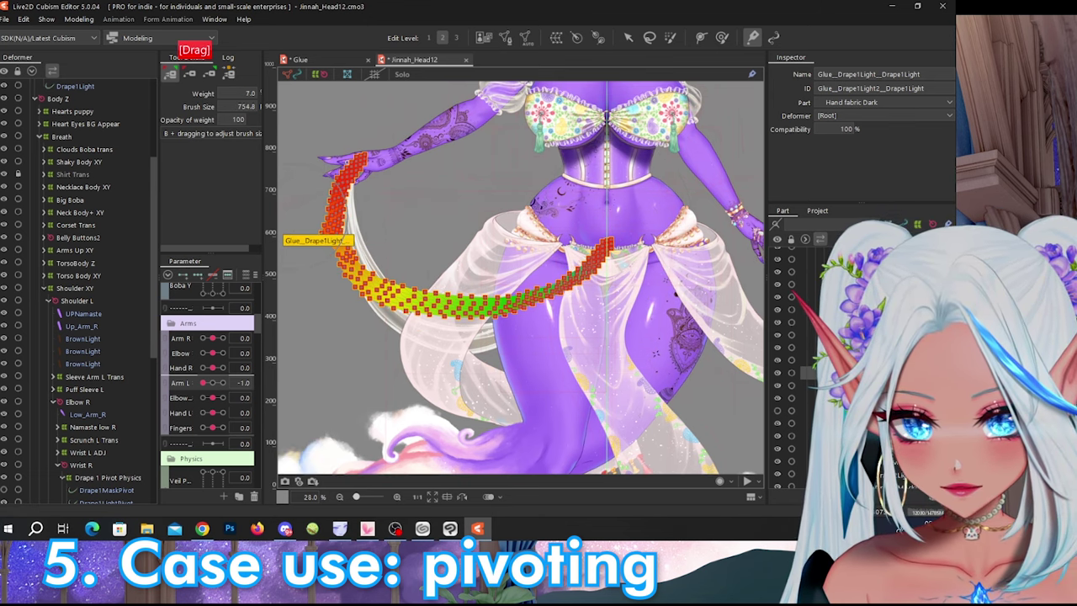
{"action": "left_click", "coordinate": [325, 225]}
{"action": "mouse_move", "coordinate": [330, 224]}
{"action": "left_mouse_down"}
{"action": "mouse_move", "coordinate": [396, 274]}
{"action": "mouse_move", "coordinate": [342, 262]}
{"action": "mouse_move", "coordinate": [363, 283]}
{"action": "mouse_move", "coordinate": [352, 254]}
{"action": "mouse_move", "coordinate": [401, 257]}
{"action": "mouse_move", "coordinate": [354, 250]}
{"action": "left_mouse_up"}
{"action": "key", "text": "b"}
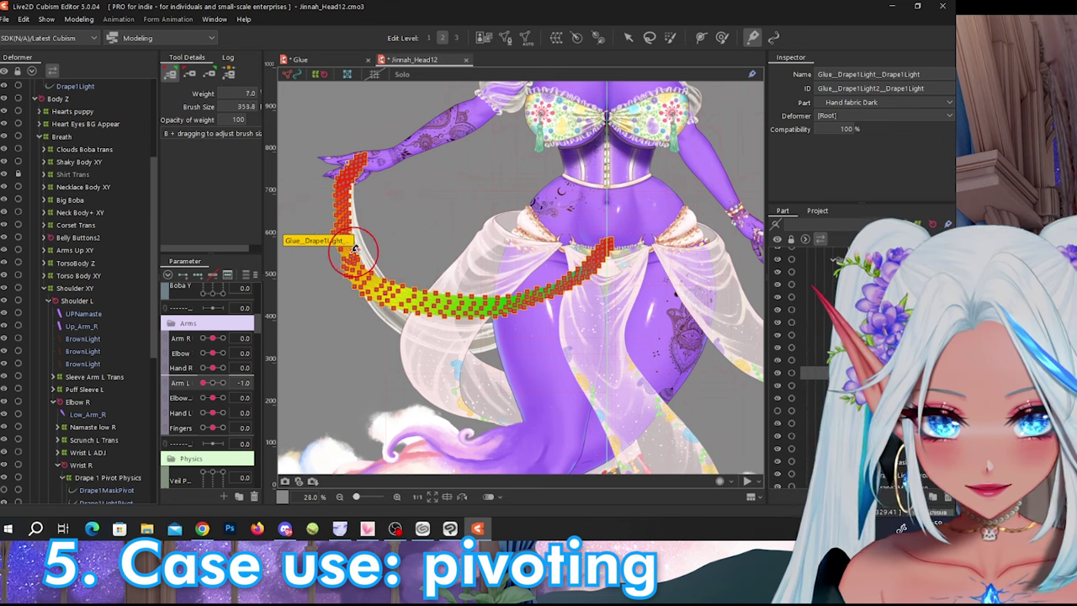
{"action": "key", "text": "b"}
{"action": "mouse_move", "coordinate": [426, 315]}
{"action": "left_mouse_down"}
{"action": "mouse_move", "coordinate": [453, 315]}
{"action": "mouse_move", "coordinate": [411, 301]}
{"action": "mouse_move", "coordinate": [443, 312]}
{"action": "mouse_move", "coordinate": [555, 294]}
{"action": "mouse_move", "coordinate": [467, 307]}
{"action": "mouse_move", "coordinate": [353, 284]}
{"action": "mouse_move", "coordinate": [347, 259]}
{"action": "left_mouse_up"}
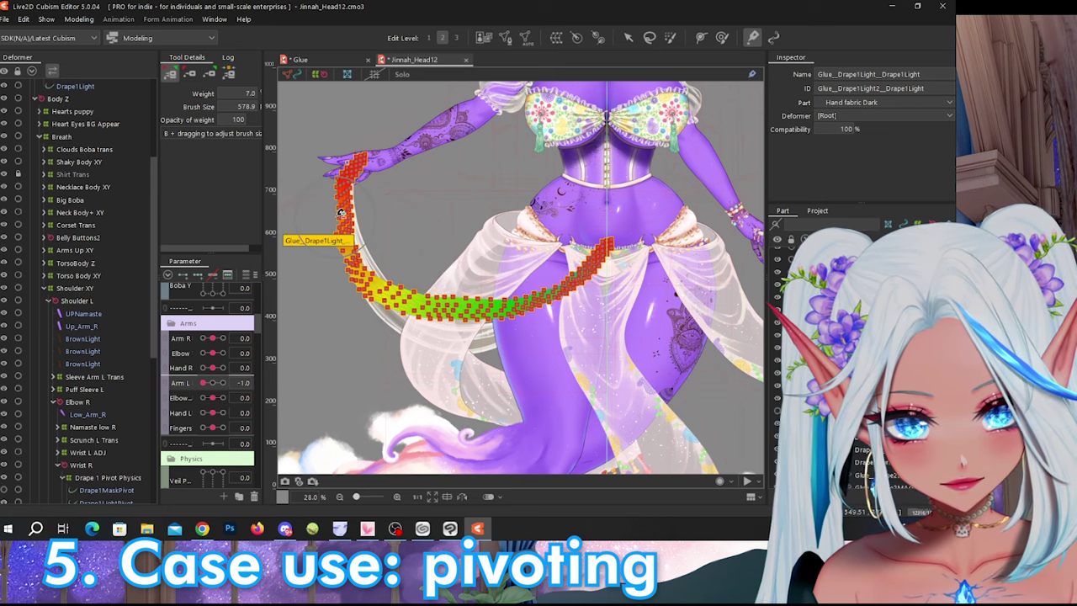
- Undo the recent glue weight strokes on the drape and check its overall shape
{"action": "key", "text": "ctrl+z"}
{"action": "key", "text": "ctrl+z"}
{"action": "key", "text": "ctrl+z"}
{"action": "key", "text": "ctrl+z"}
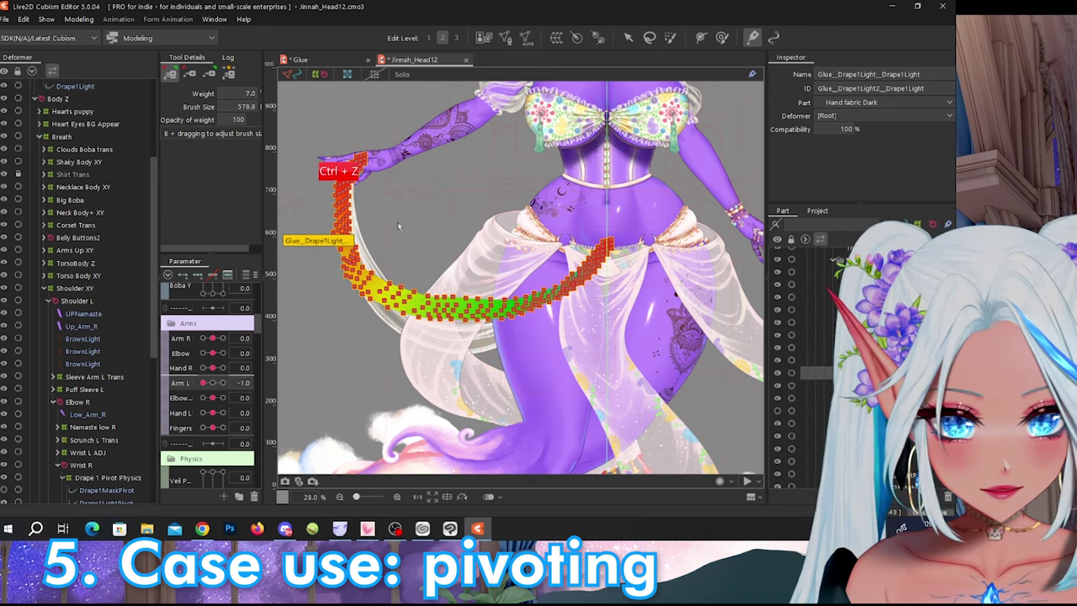
{"action": "key", "text": "ctrl+z"}
{"action": "key", "text": "ctrl+z"}
{"action": "key", "text": "ctrl+z"}
{"action": "key", "text": "ctrl+z"}
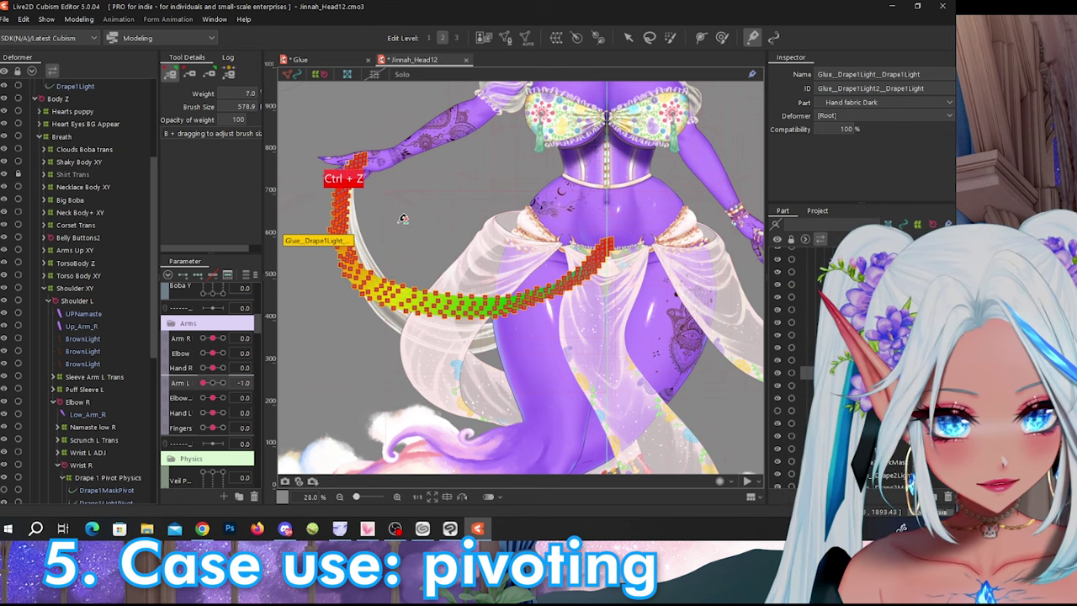
{"action": "scroll", "coordinate": [391, 252], "scroll_direction": "down", "scroll_amount": 3}
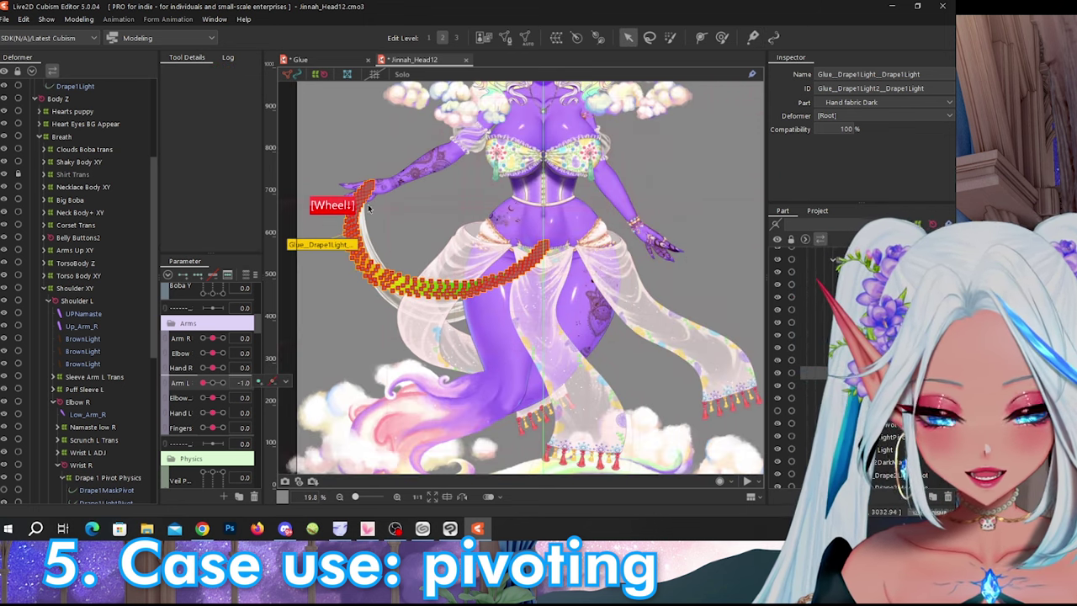
- Examine the Drape1Light glue gradient up close, and compare the Drape1MaskPivot, Drape1Light and Drape1LightPivot meshes
{"action": "scroll", "coordinate": [330, 162], "scroll_direction": "up", "scroll_amount": 4}
{"action": "scroll", "coordinate": [337, 169], "scroll_direction": "up", "scroll_amount": 2}
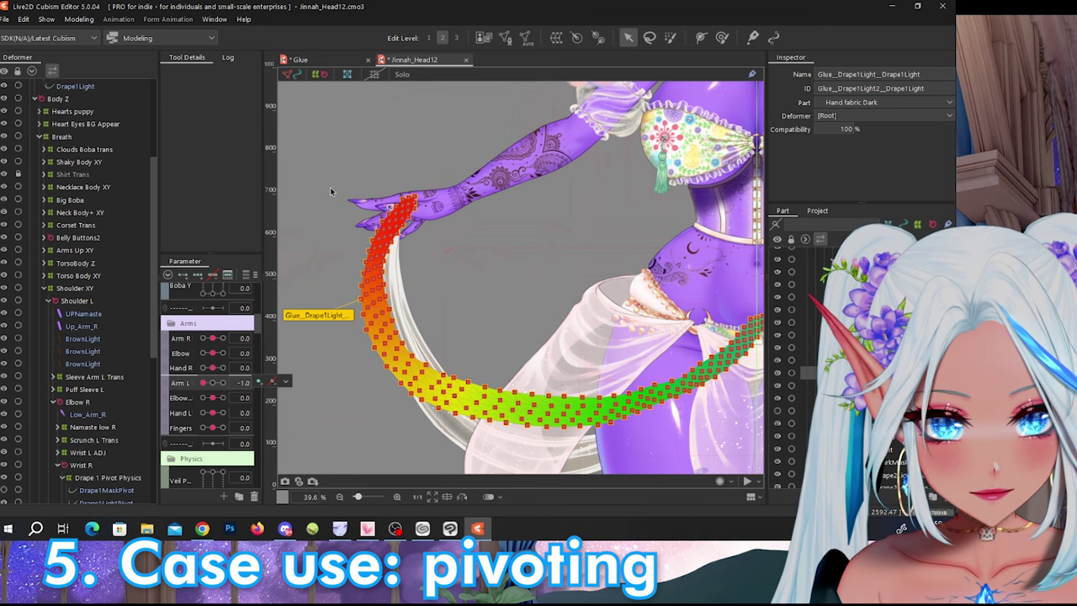
{"action": "scroll", "coordinate": [331, 192], "scroll_direction": "down", "scroll_amount": 2}
{"action": "scroll", "coordinate": [74, 411], "scroll_direction": "down", "scroll_amount": 1}
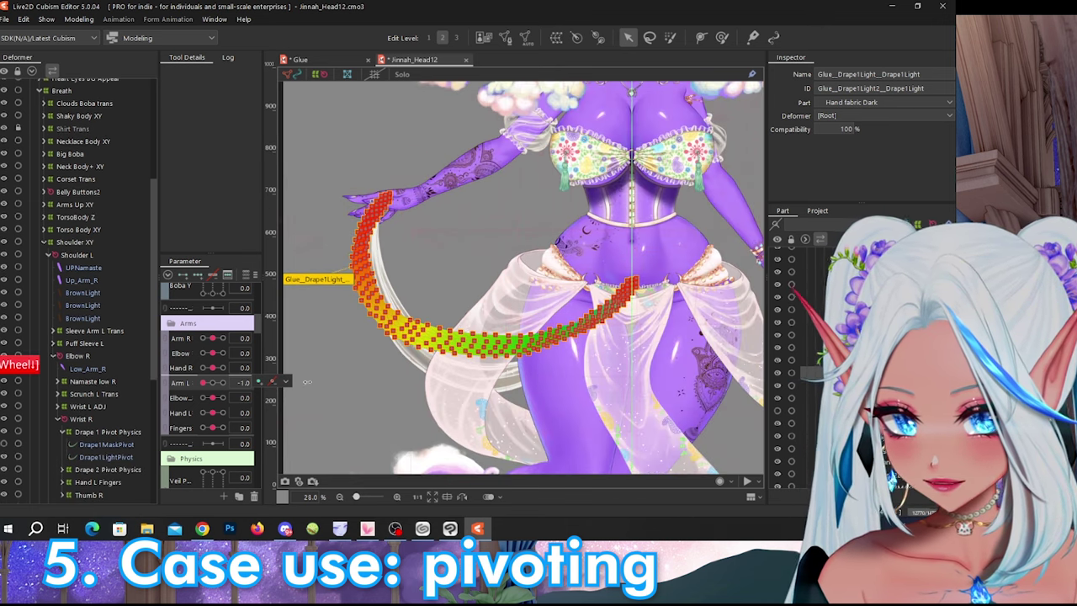
{"action": "left_click", "coordinate": [106, 445]}
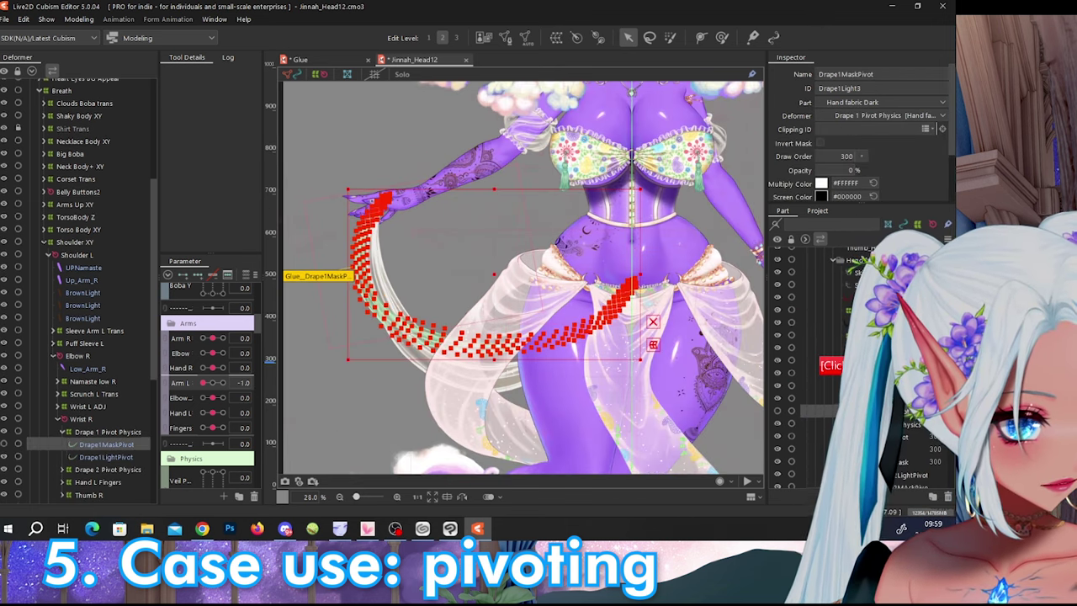
{"action": "left_click", "coordinate": [828, 398]}
{"action": "left_click", "coordinate": [828, 448]}
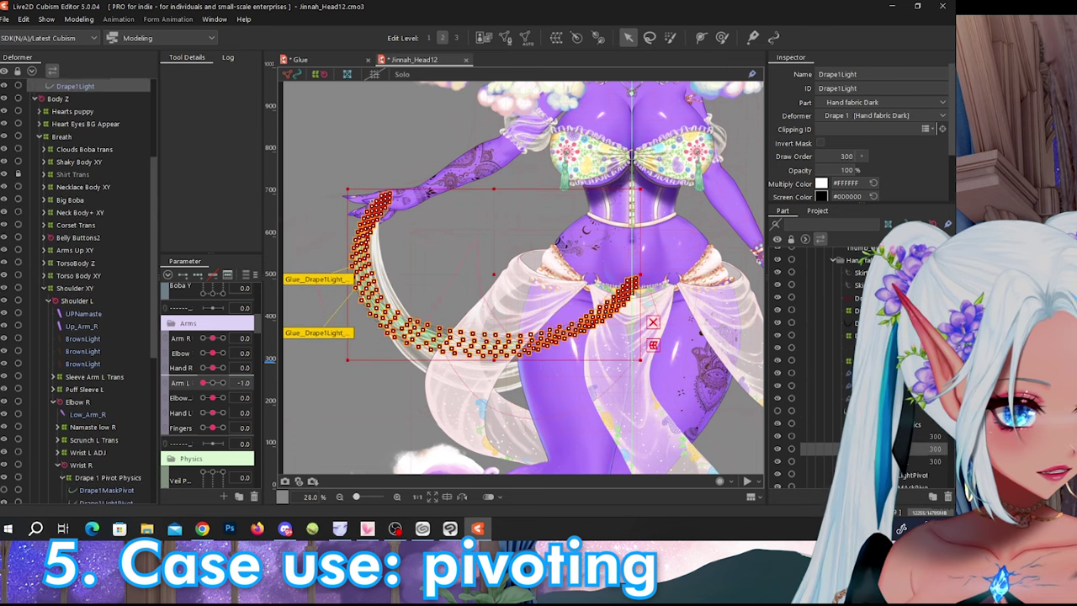
{"action": "left_click", "coordinate": [816, 435]}
- Temporarily show Drape1LightPivot at 100% opacity to inspect it against the hand, and return its opacity to 0%
{"action": "left_click_drag", "start_coordinate": [840, 175], "coordinate": [857, 175]}
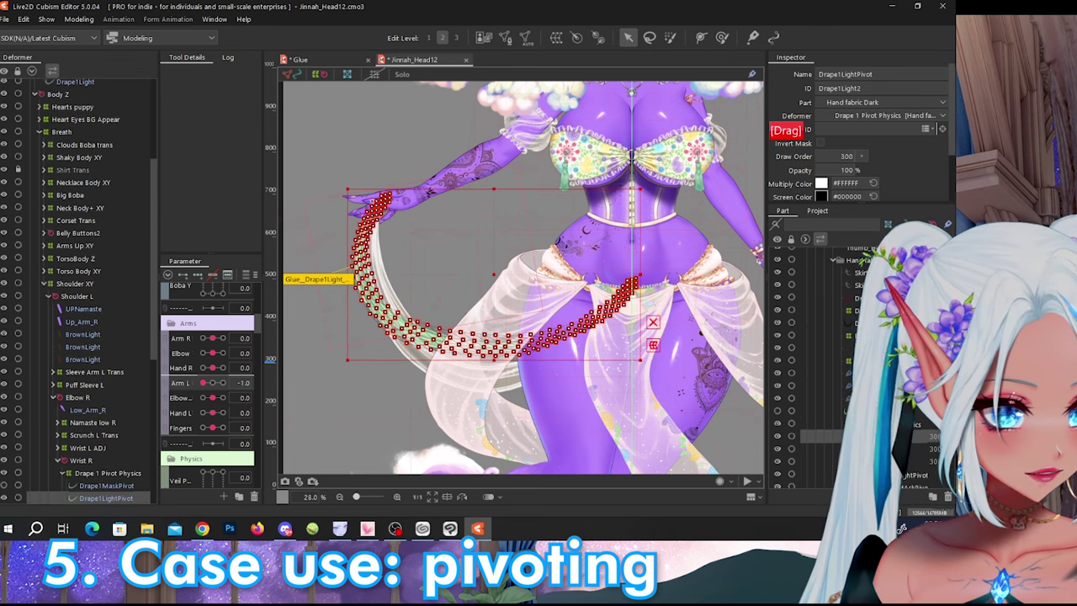
{"action": "scroll", "coordinate": [370, 261], "scroll_direction": "up", "scroll_amount": 3}
{"action": "mouse_move", "coordinate": [202, 383]}
{"action": "left_mouse_down"}
{"action": "mouse_move", "coordinate": [217, 383]}
{"action": "mouse_move", "coordinate": [203, 383]}
{"action": "left_mouse_up"}
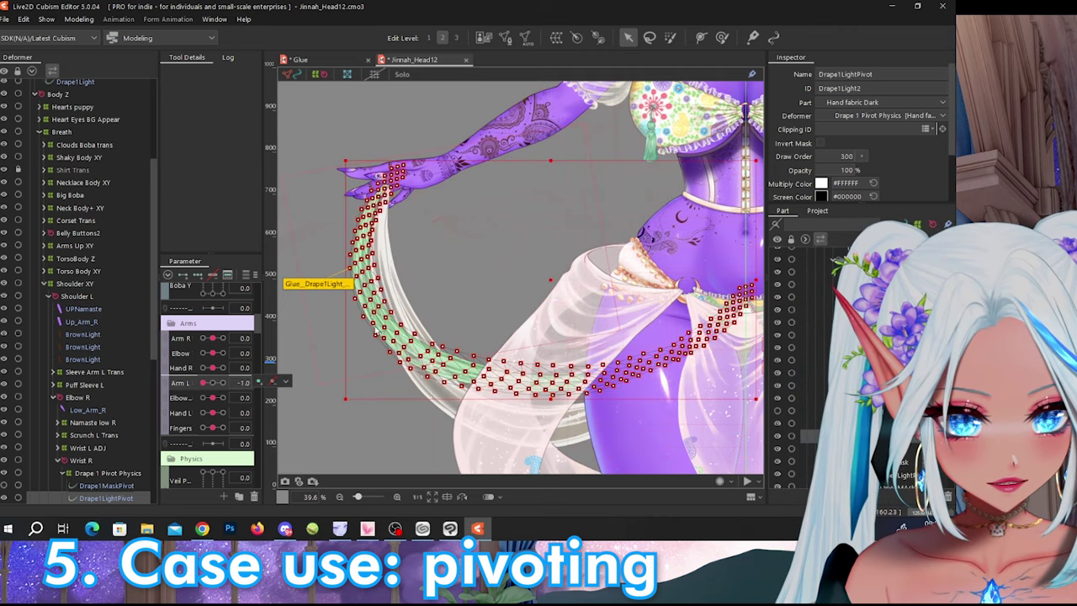
{"action": "left_click_drag", "start_coordinate": [857, 175], "coordinate": [783, 177]}
{"action": "mouse_move", "coordinate": [208, 383]}
{"action": "left_mouse_down"}
{"action": "mouse_move", "coordinate": [223, 383]}
{"action": "mouse_move", "coordinate": [203, 382]}
{"action": "left_mouse_up"}
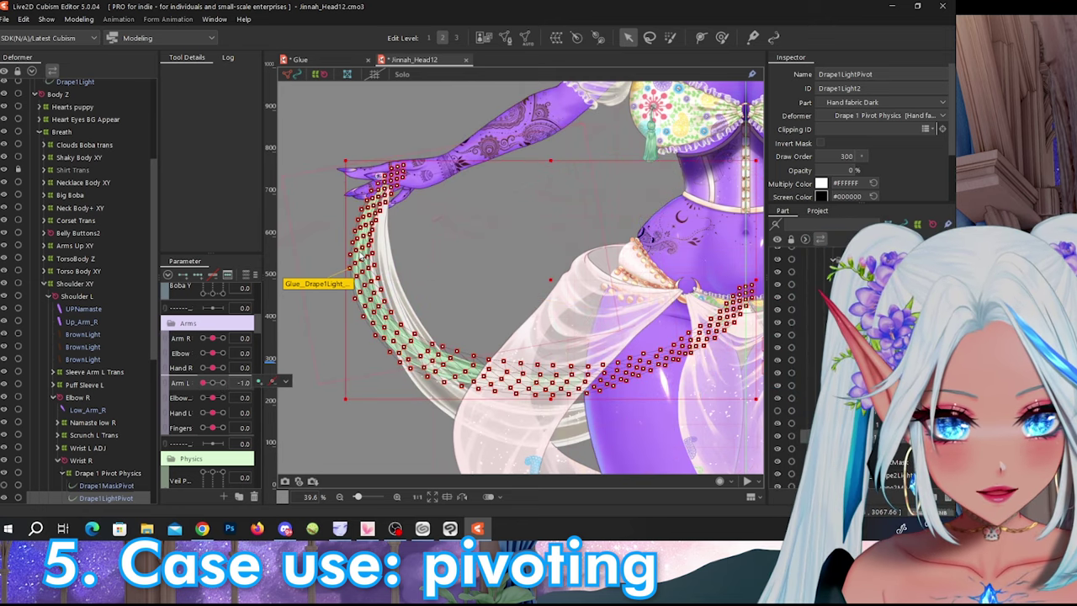
{"action": "scroll", "coordinate": [376, 256], "scroll_direction": "down", "scroll_amount": 2}
{"action": "left_click", "coordinate": [661, 169]}
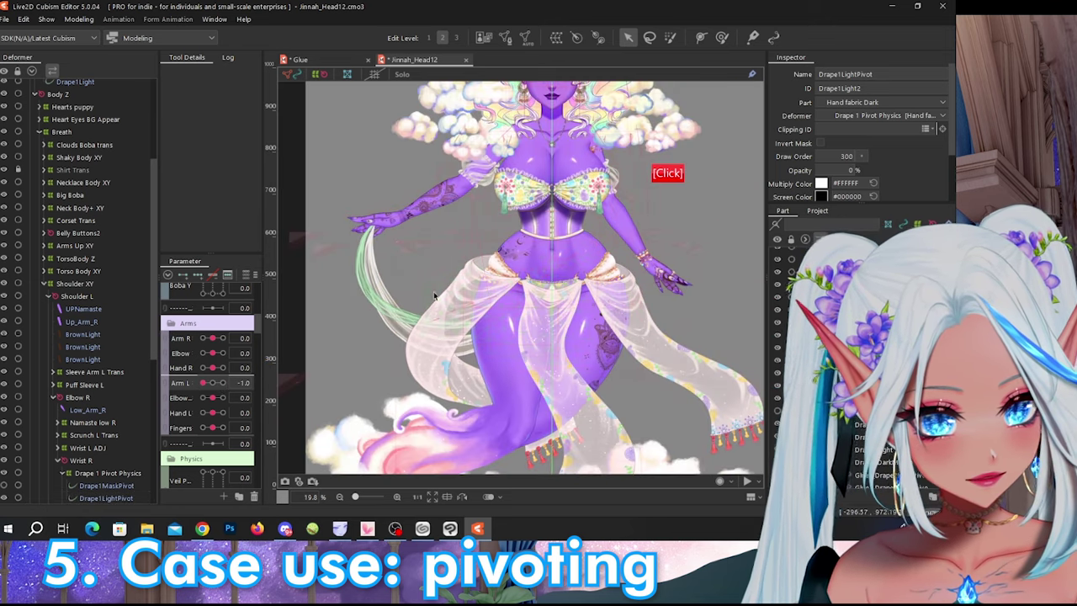
- Check the left elbow parameter and reset Arm L to 0.0
{"action": "left_click", "coordinate": [202, 397]}
{"action": "left_click_drag", "start_coordinate": [218, 401], "coordinate": [215, 399]}
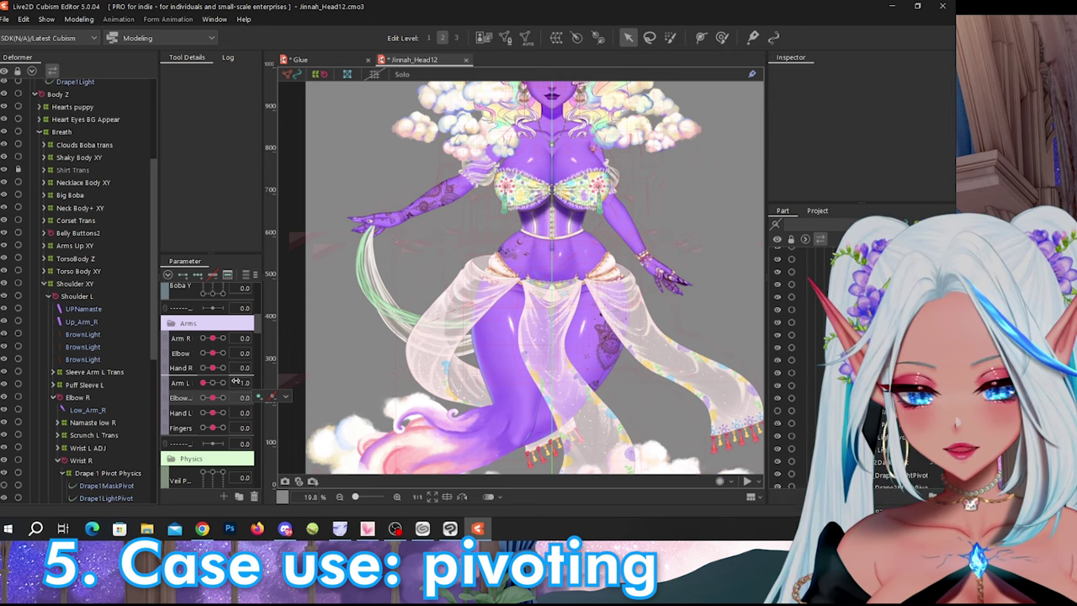
{"action": "right_click", "coordinate": [217, 383]}
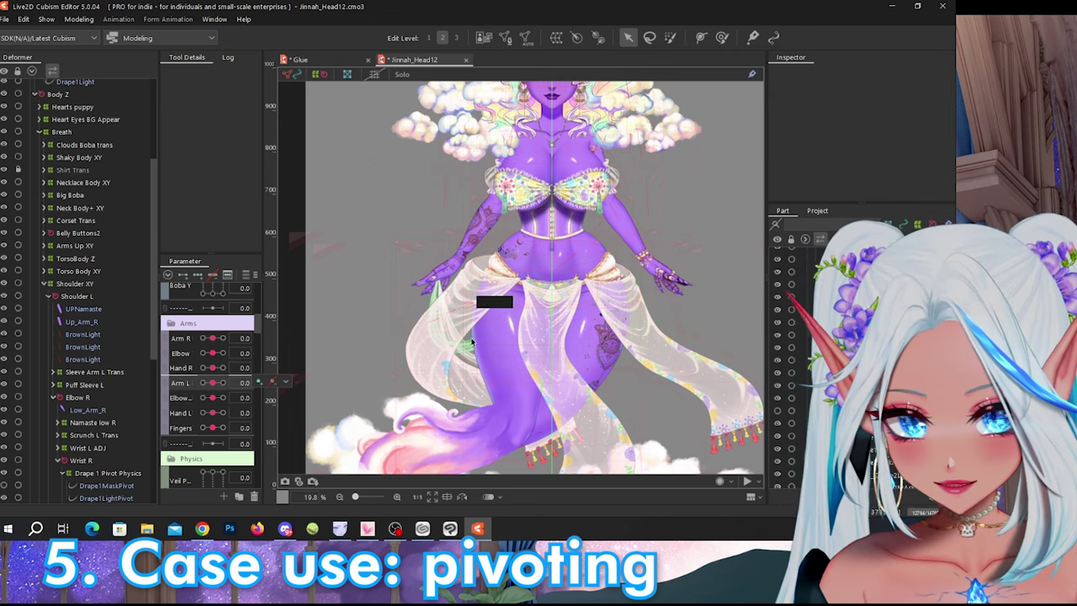
- Look through the left arm, hips and body parameters and the veil and skirt parameters in the Physics group
{"action": "left_click", "coordinate": [179, 384]}
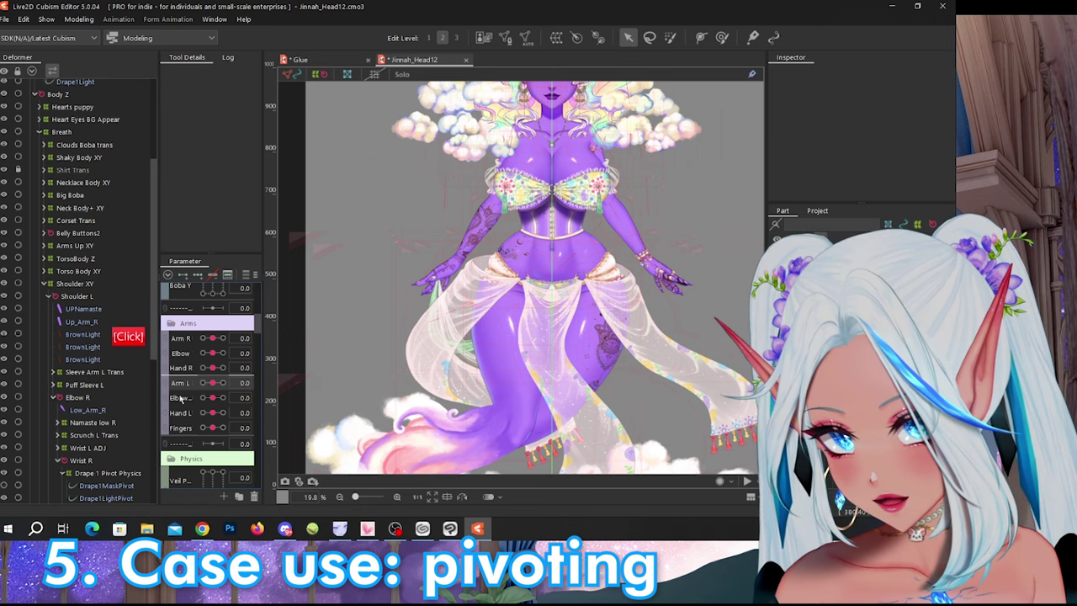
{"action": "left_click", "coordinate": [180, 398]}
{"action": "left_click", "coordinate": [182, 411]}
{"action": "left_click_drag", "start_coordinate": [259, 333], "coordinate": [260, 303]}
{"action": "left_click", "coordinate": [179, 398]}
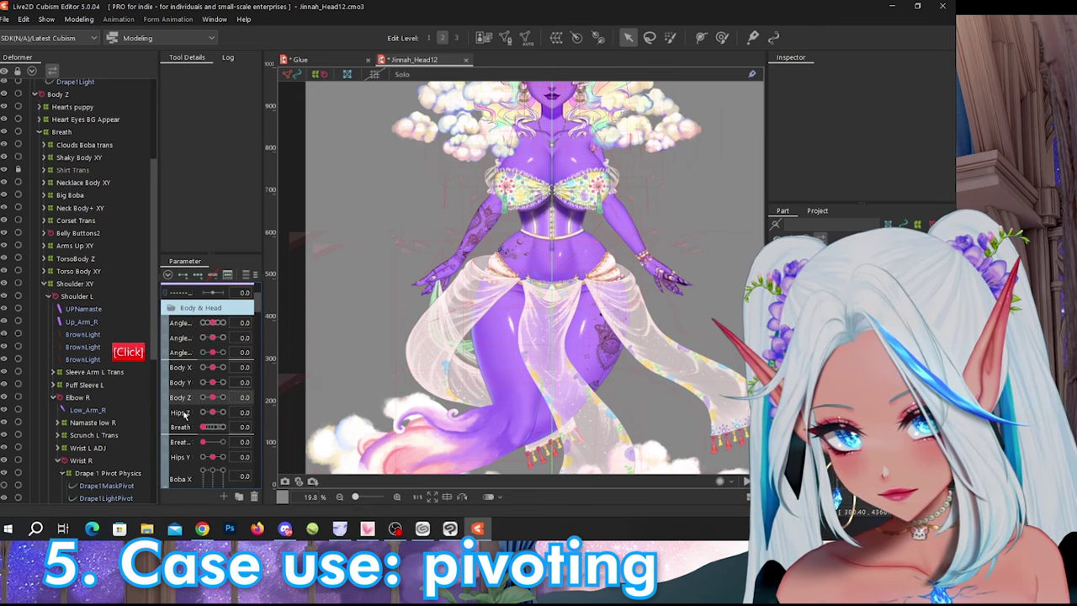
{"action": "left_click", "coordinate": [182, 413]}
{"action": "left_click", "coordinate": [184, 381]}
{"action": "left_click", "coordinate": [189, 368]}
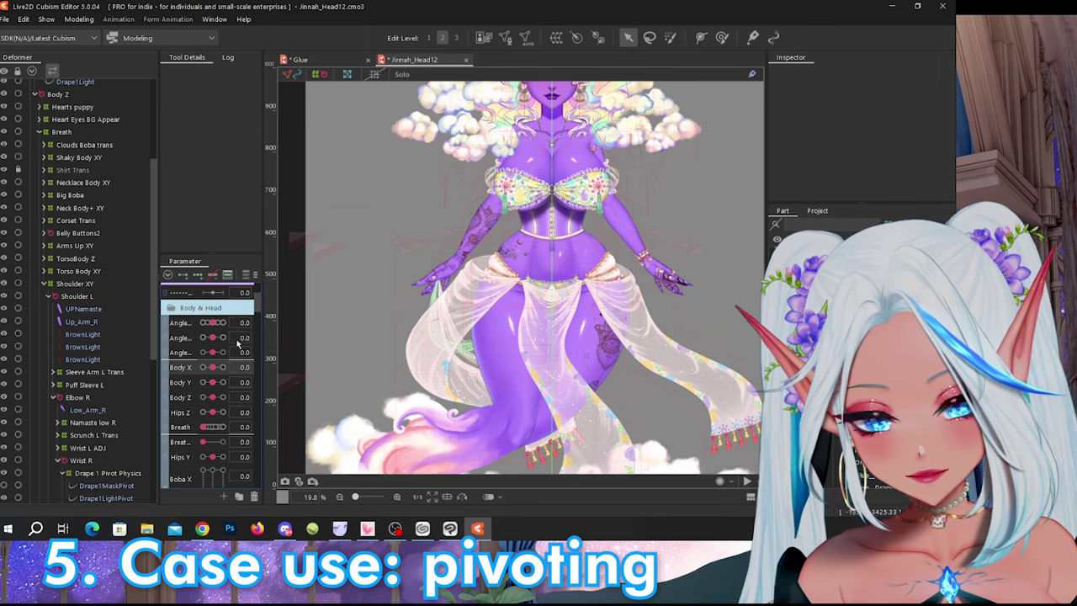
{"action": "scroll", "coordinate": [181, 380], "scroll_direction": "down", "scroll_amount": 5}
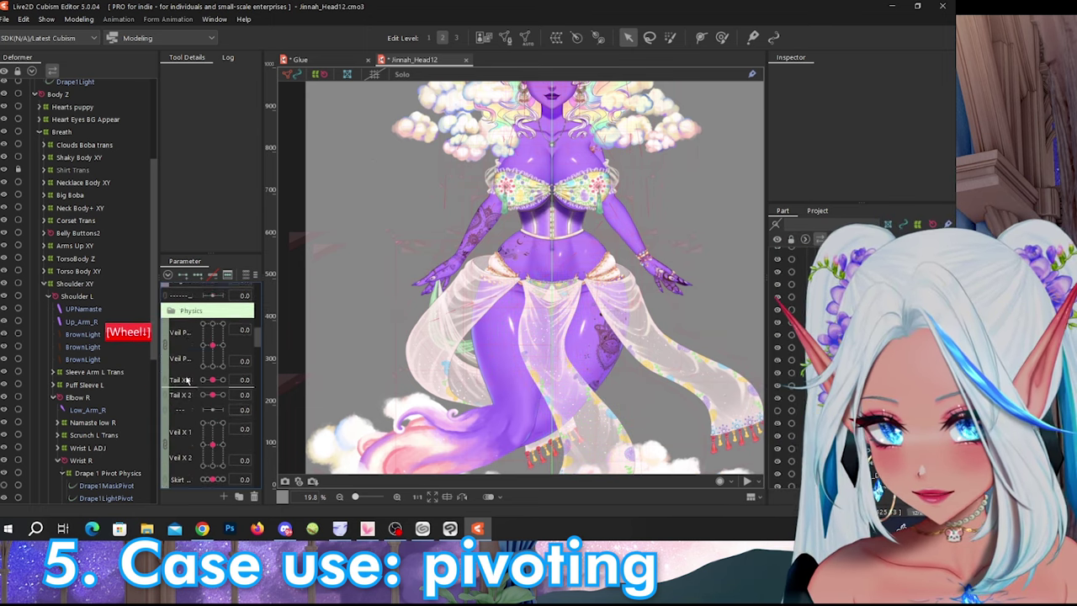
{"action": "scroll", "coordinate": [187, 380], "scroll_direction": "up", "scroll_amount": 3}
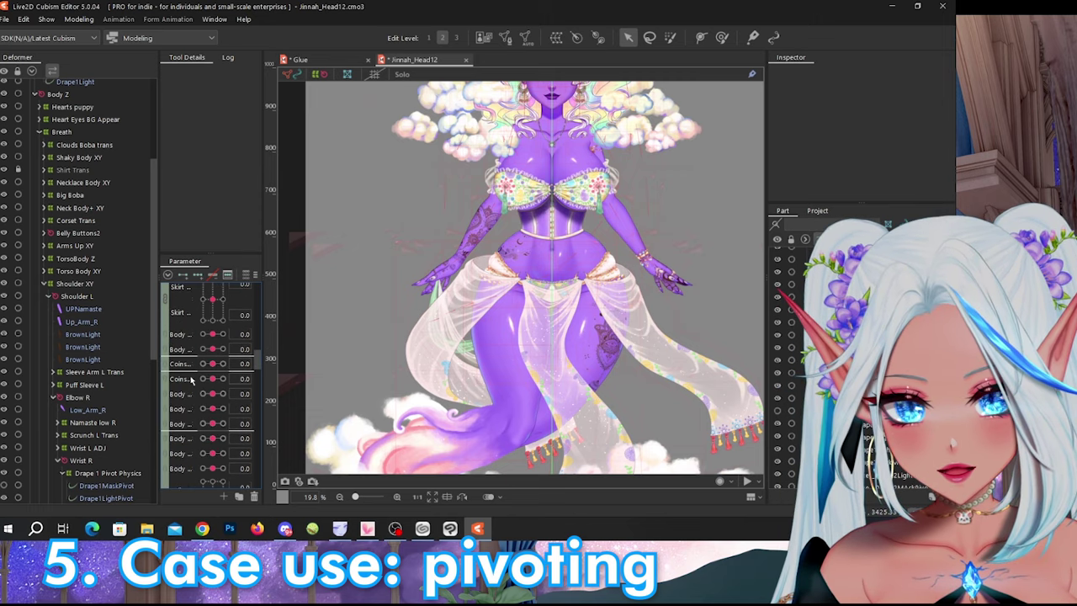
{"action": "scroll", "coordinate": [192, 375], "scroll_direction": "up", "scroll_amount": 3}
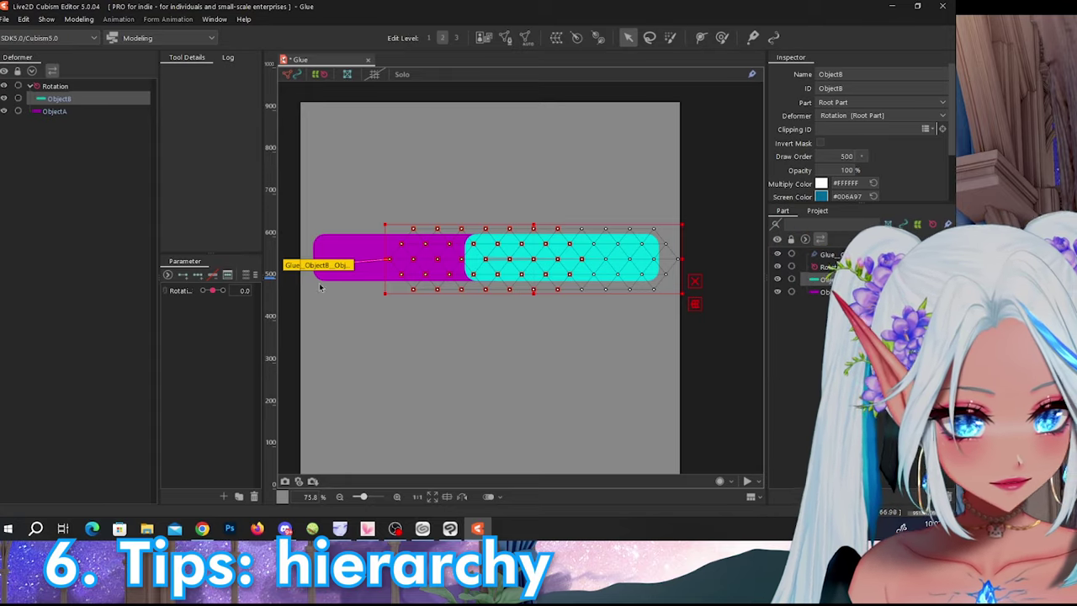
- Clean up the ObjectB–ObjectA glue weights into an even gradient, checking at Rotation -1.0 and using Weight 7.0 with brush size 152.7
{"action": "left_click", "coordinate": [316, 265]}
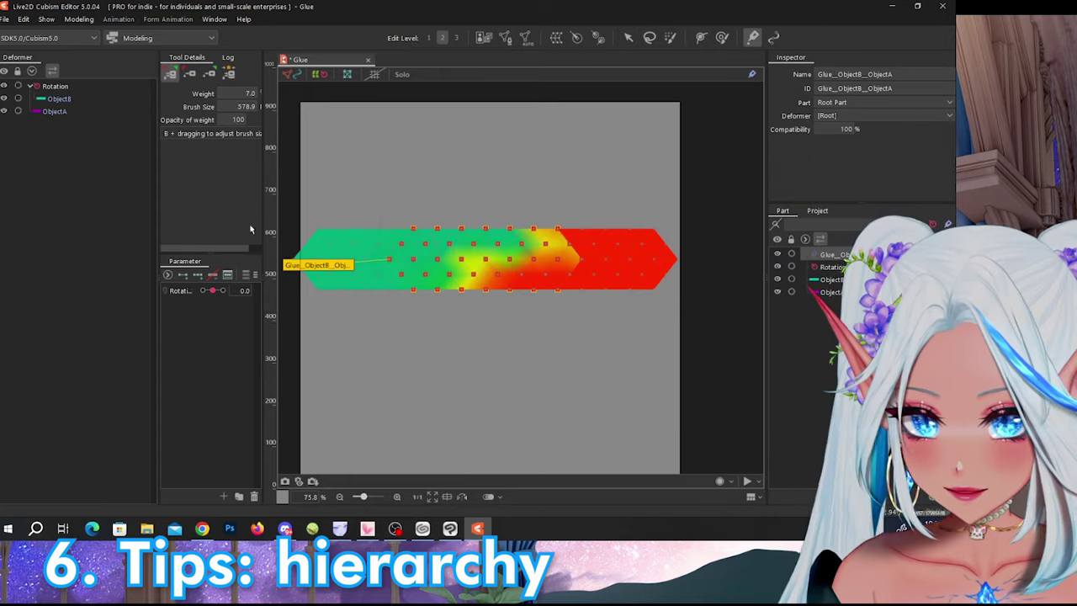
{"action": "left_click_drag", "start_coordinate": [212, 290], "coordinate": [199, 290]}
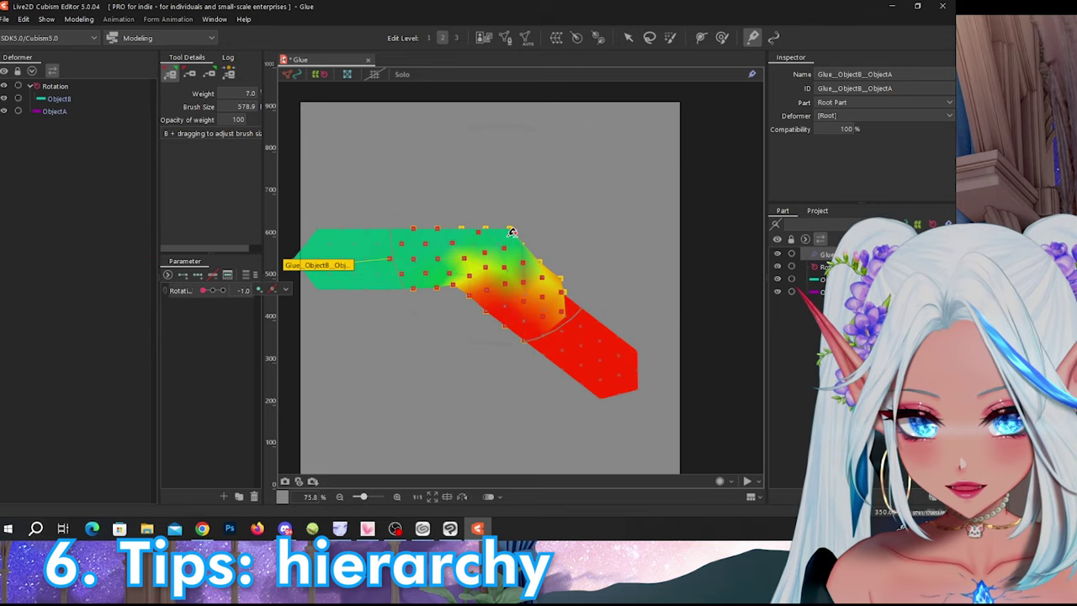
{"action": "key", "text": "b"}
{"action": "left_click_drag", "start_coordinate": [510, 233], "coordinate": [470, 203]}
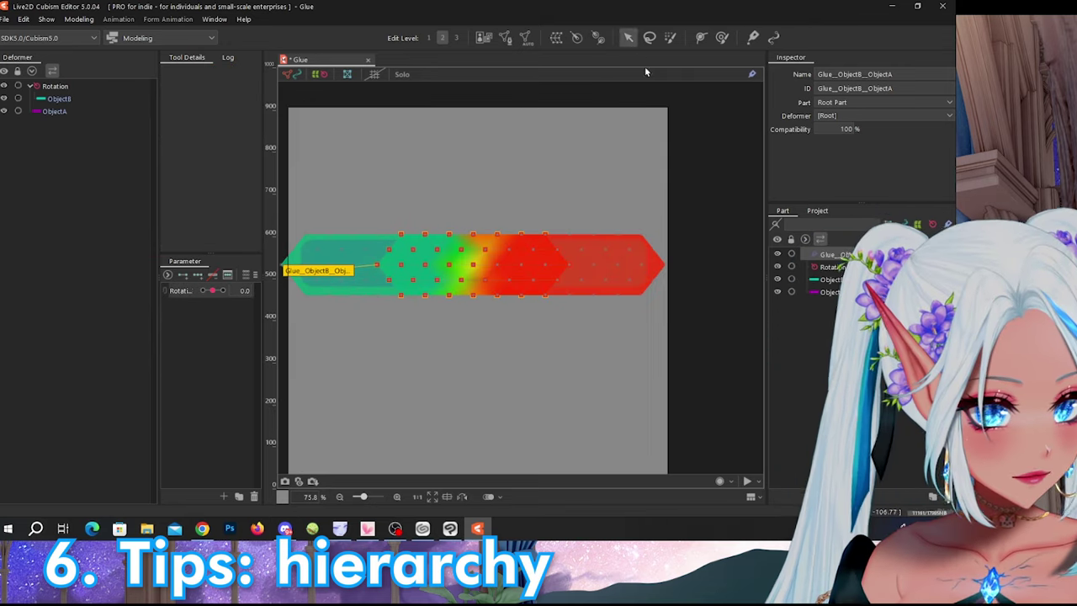
- Duplicate ObjectB in place under the Rotation deformer
{"action": "left_click", "coordinate": [692, 158]}
{"action": "left_click", "coordinate": [831, 279]}
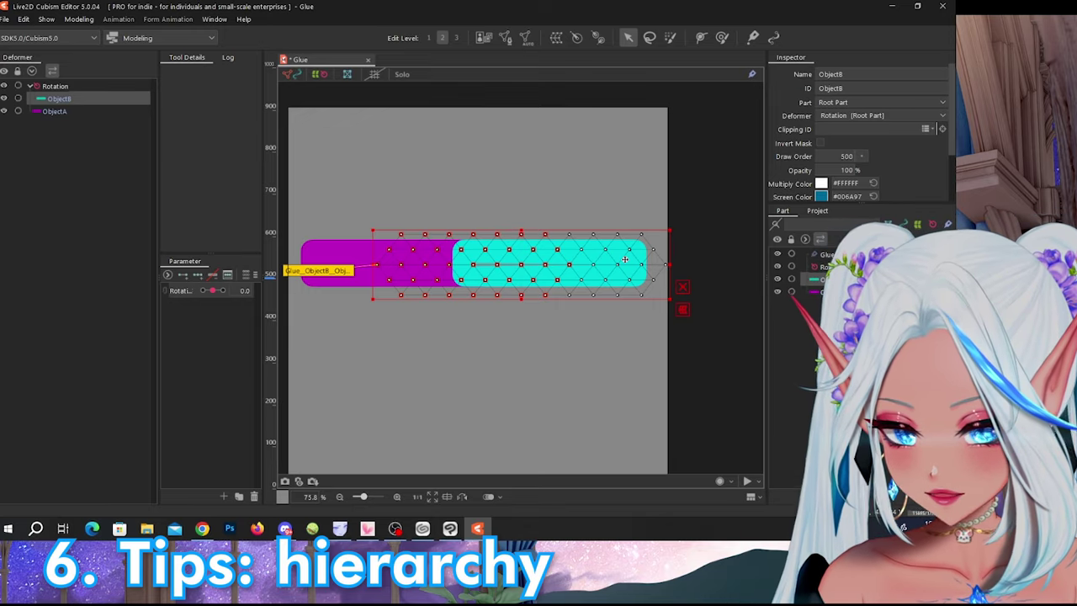
{"action": "key", "text": "ctrl+c"}
{"action": "key", "text": "ctrl+v"}
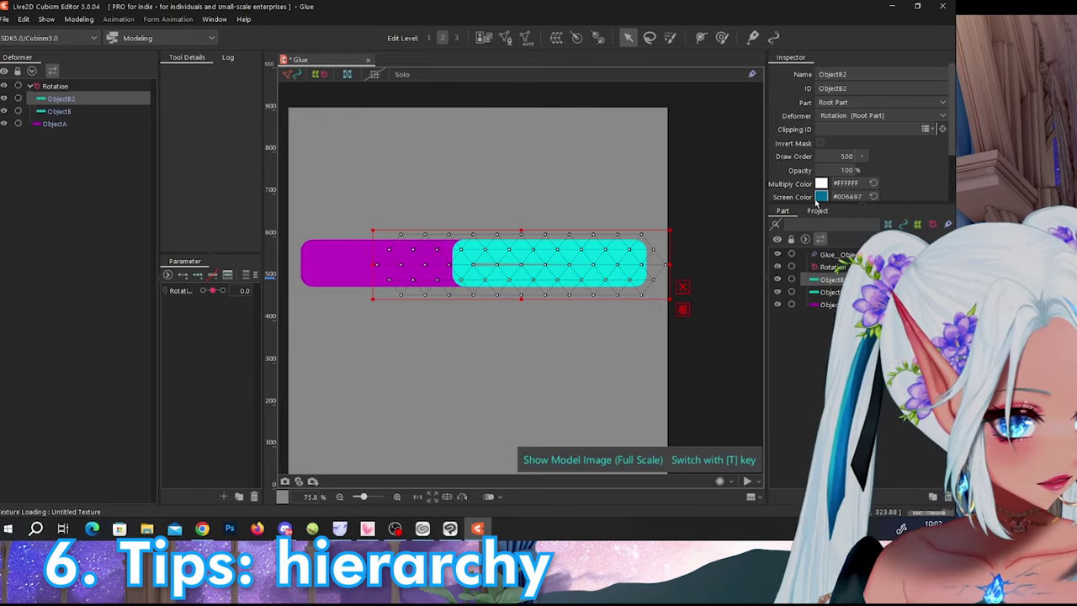
- Recolor ObjectB2 bright green with screen color #00FF40 and multiply color #00FF0F
{"action": "left_click", "coordinate": [820, 197]}
{"action": "left_click", "coordinate": [792, 287]}
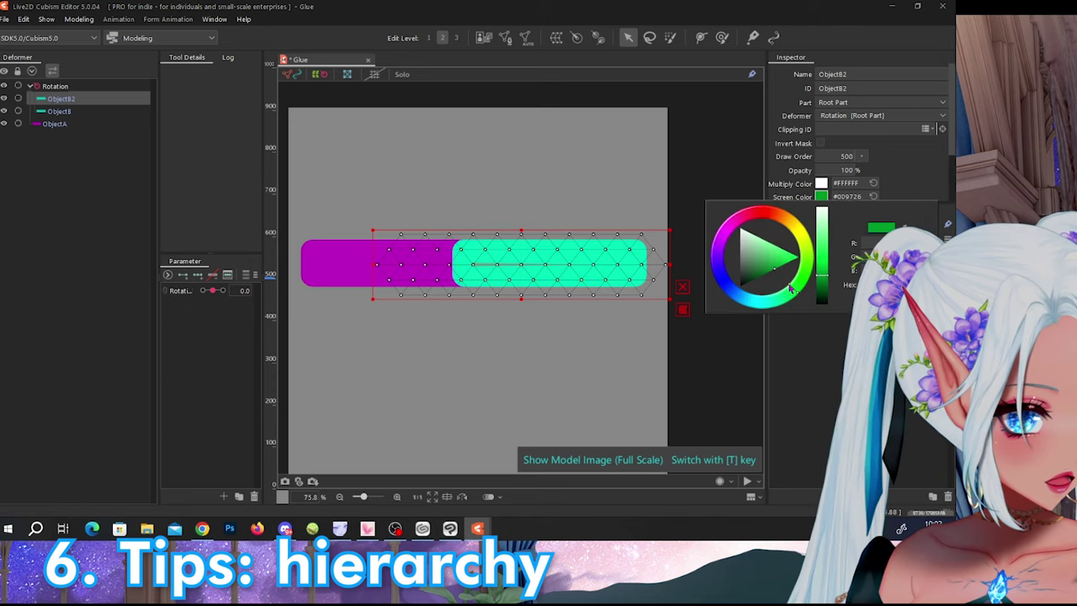
{"action": "mouse_move", "coordinate": [787, 259]}
{"action": "left_mouse_down"}
{"action": "mouse_move", "coordinate": [781, 244]}
{"action": "mouse_move", "coordinate": [795, 246]}
{"action": "left_mouse_up"}
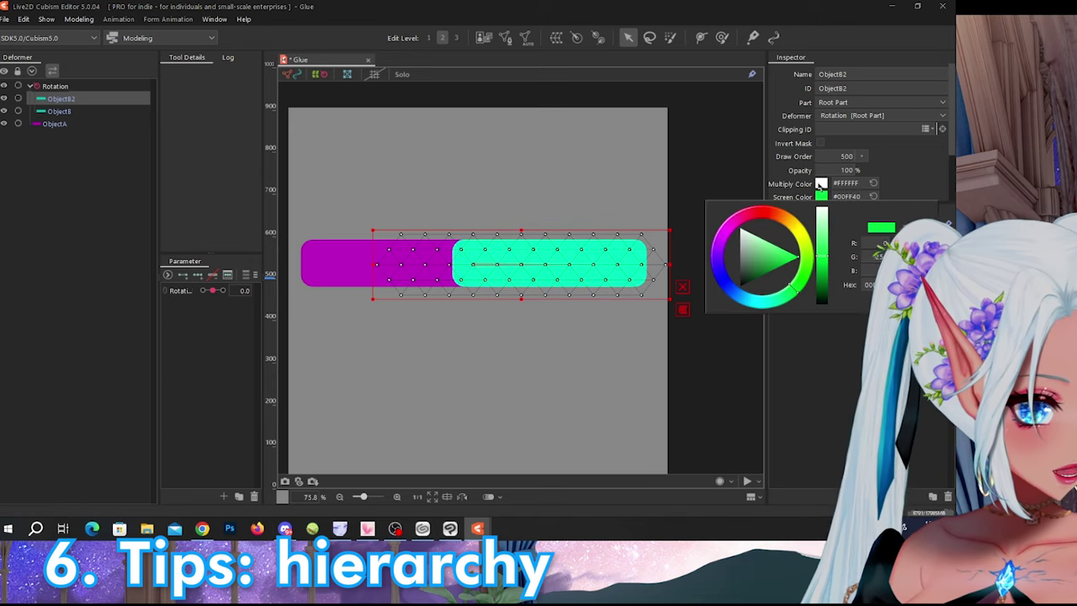
{"action": "left_click", "coordinate": [820, 183]}
{"action": "left_click", "coordinate": [799, 268]}
{"action": "left_click_drag", "start_coordinate": [781, 242], "coordinate": [826, 241]}
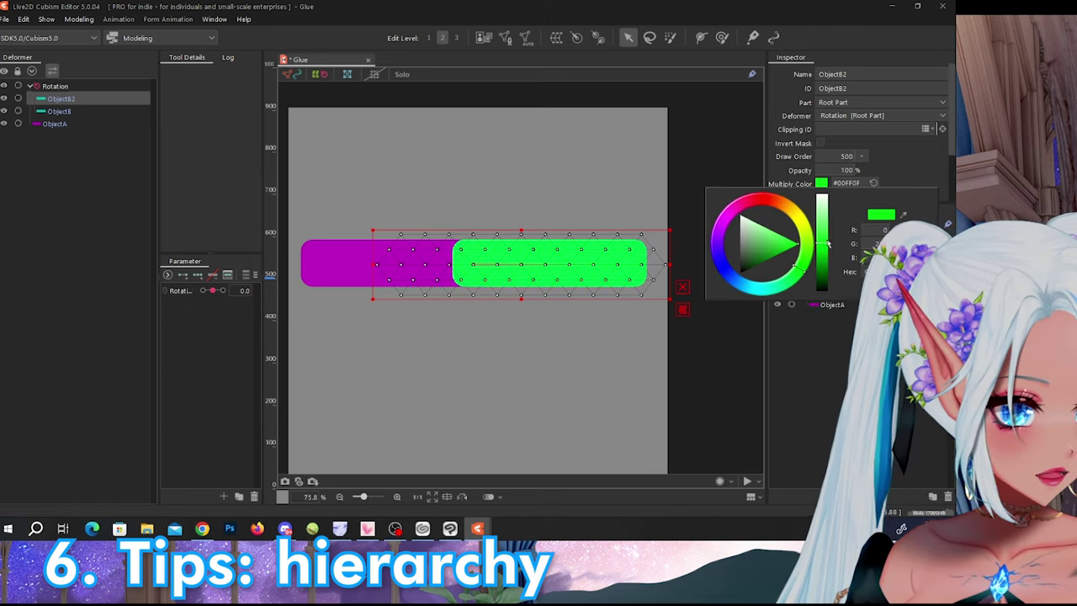
{"action": "left_click", "coordinate": [726, 159]}
- Inspect how the duplicate follows the joint at Rotation 1.0, and reset Rotation to 0.0
{"action": "mouse_move", "coordinate": [211, 290]}
{"action": "left_mouse_down"}
{"action": "mouse_move", "coordinate": [203, 291]}
{"action": "mouse_move", "coordinate": [224, 291]}
{"action": "left_mouse_up"}
{"action": "scroll", "coordinate": [488, 260], "scroll_direction": "up", "scroll_amount": 4}
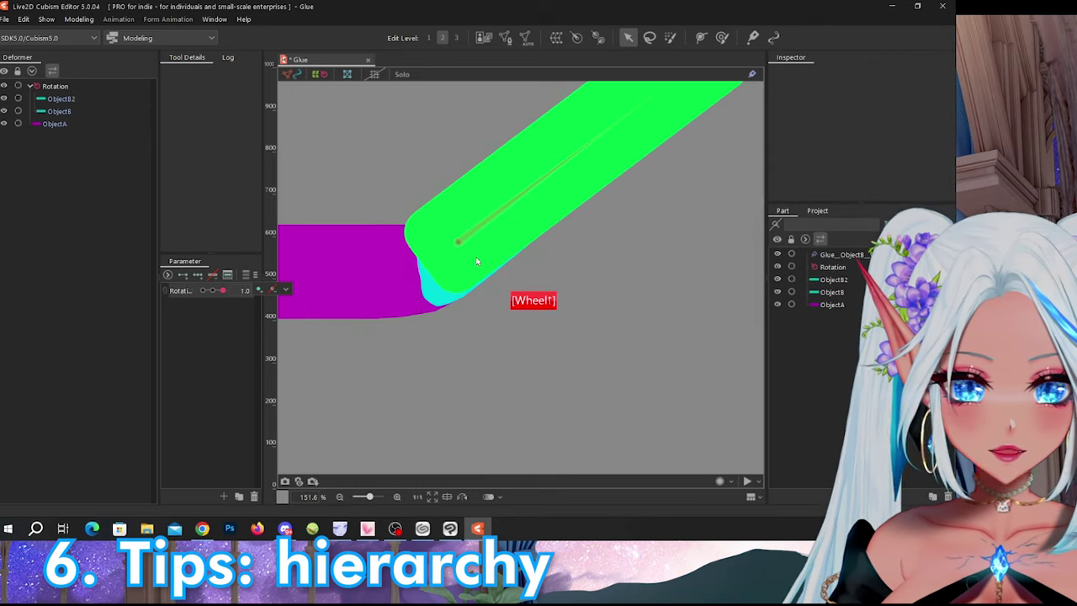
{"action": "scroll", "coordinate": [475, 261], "scroll_direction": "down", "scroll_amount": 4}
{"action": "right_click", "coordinate": [212, 291]}
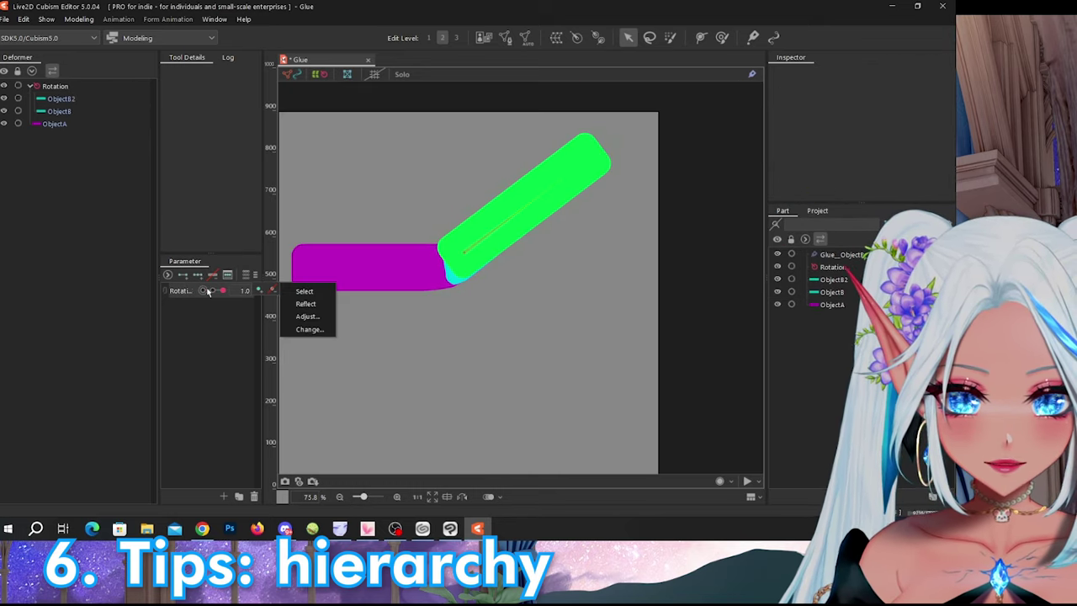
{"action": "left_click", "coordinate": [213, 291]}
{"action": "right_click", "coordinate": [279, 286]}
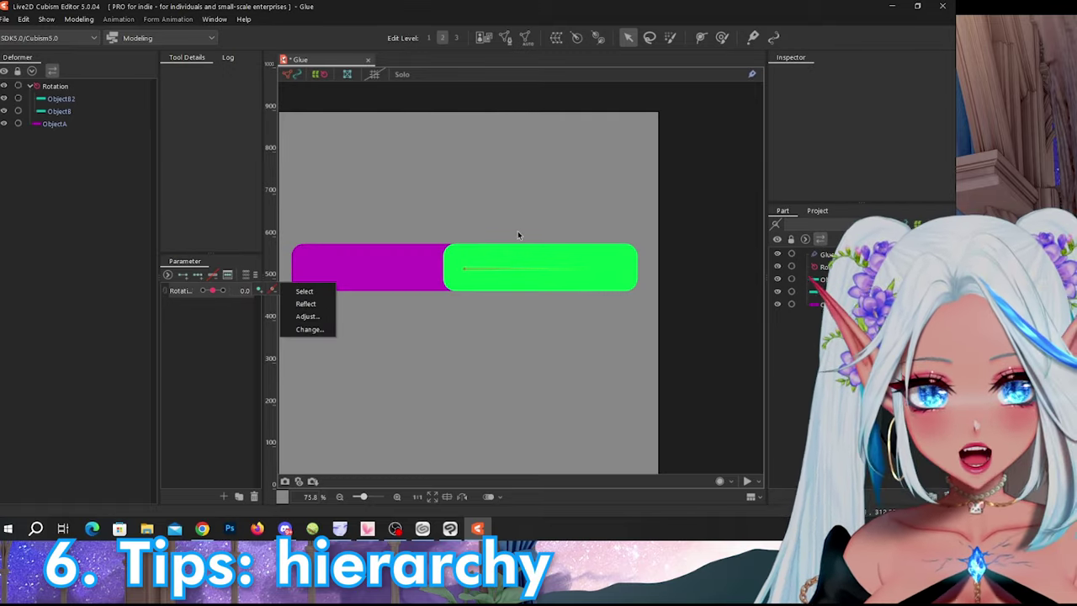
- Glue ObjectB2 to ObjectB by binding all of their overlapping vertices in mesh edit mode
{"action": "left_click", "coordinate": [627, 284]}
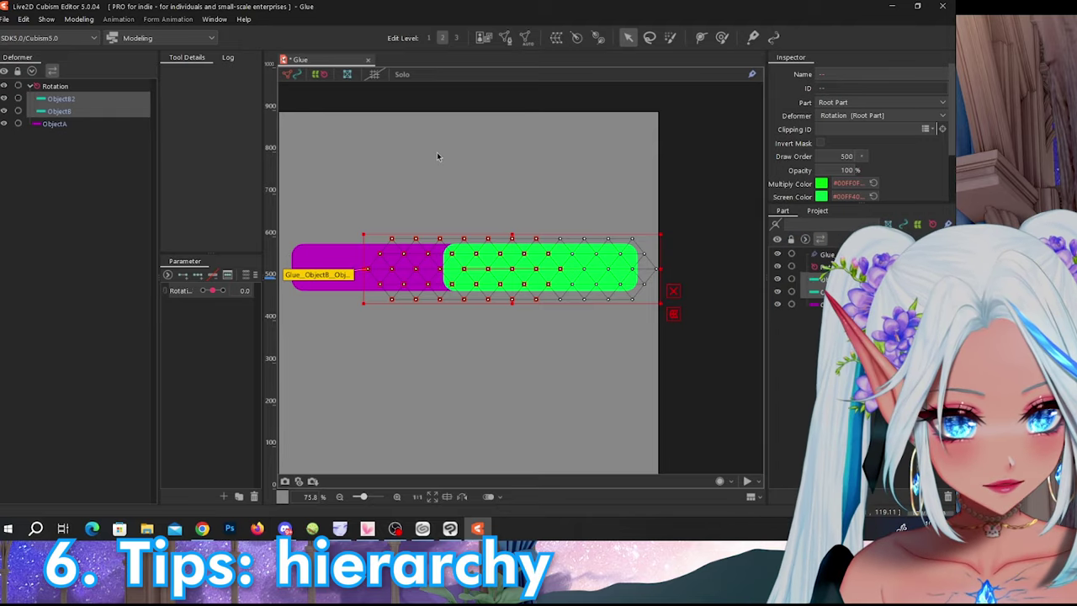
{"action": "left_click", "coordinate": [505, 37]}
{"action": "key", "text": "ctrl+a"}
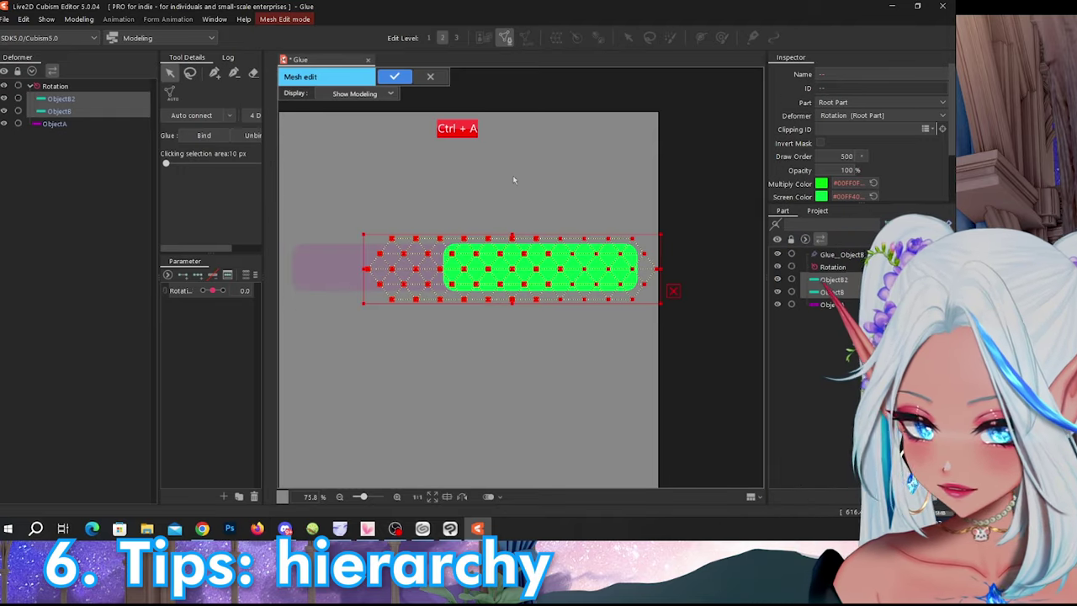
{"action": "left_click", "coordinate": [208, 137]}
{"action": "left_click", "coordinate": [394, 77]}
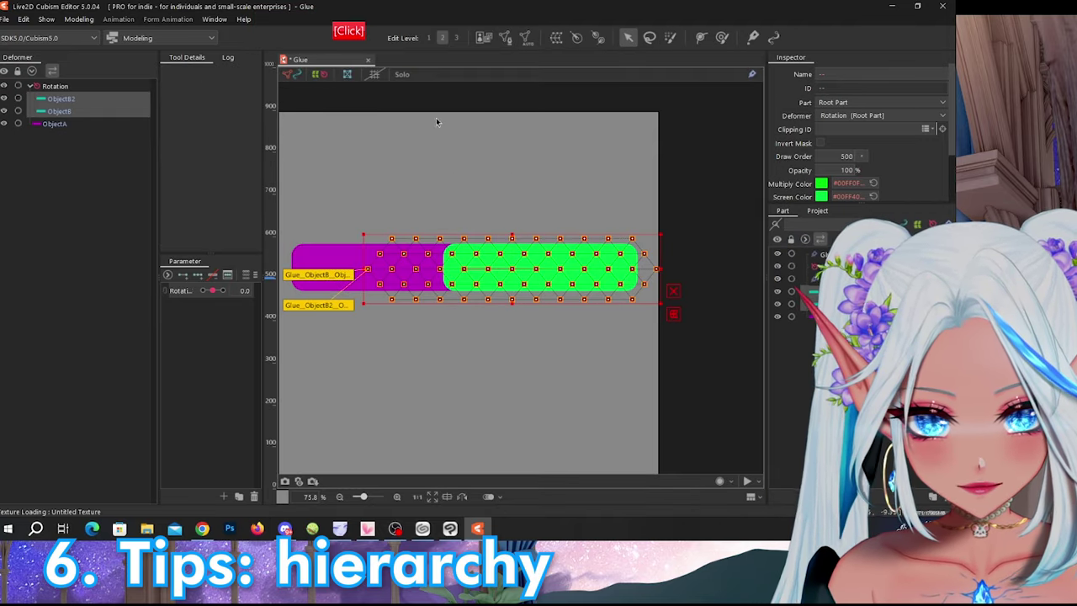
- Open the ObjectB2–ObjectB glue for weight painting at Rotation -1.0, with brush size 509.3 and weight opacity 50
{"action": "left_click_drag", "start_coordinate": [213, 290], "coordinate": [203, 290]}
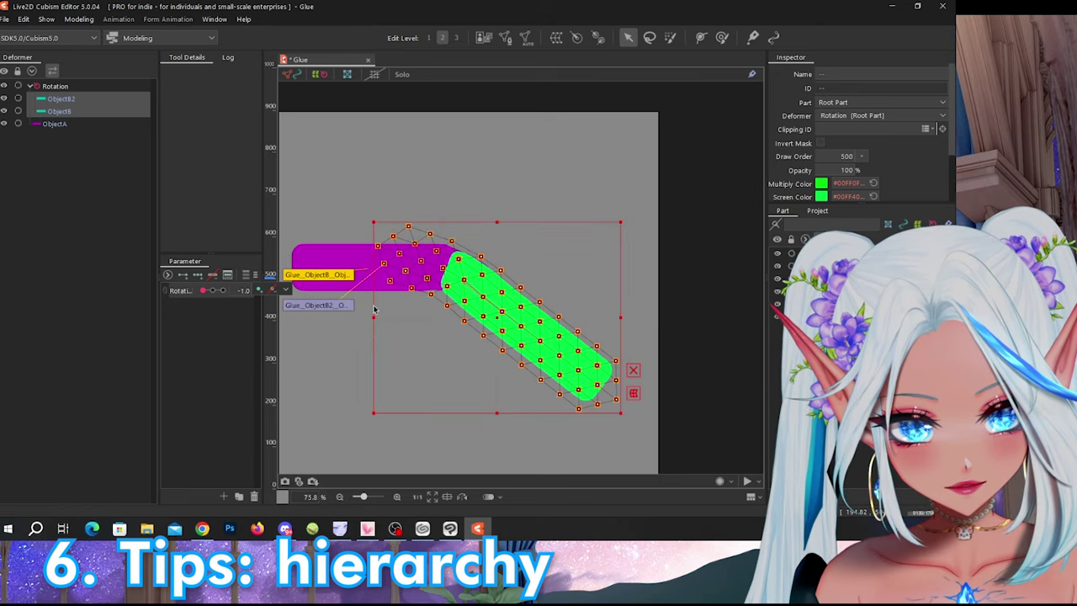
{"action": "left_click", "coordinate": [332, 275]}
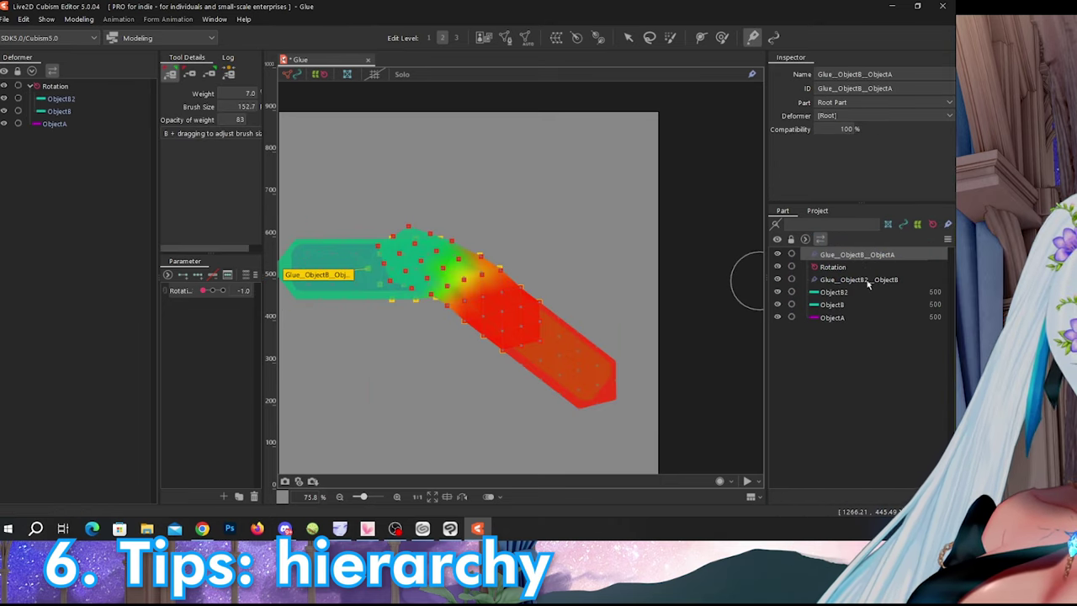
{"action": "left_click", "coordinate": [862, 281]}
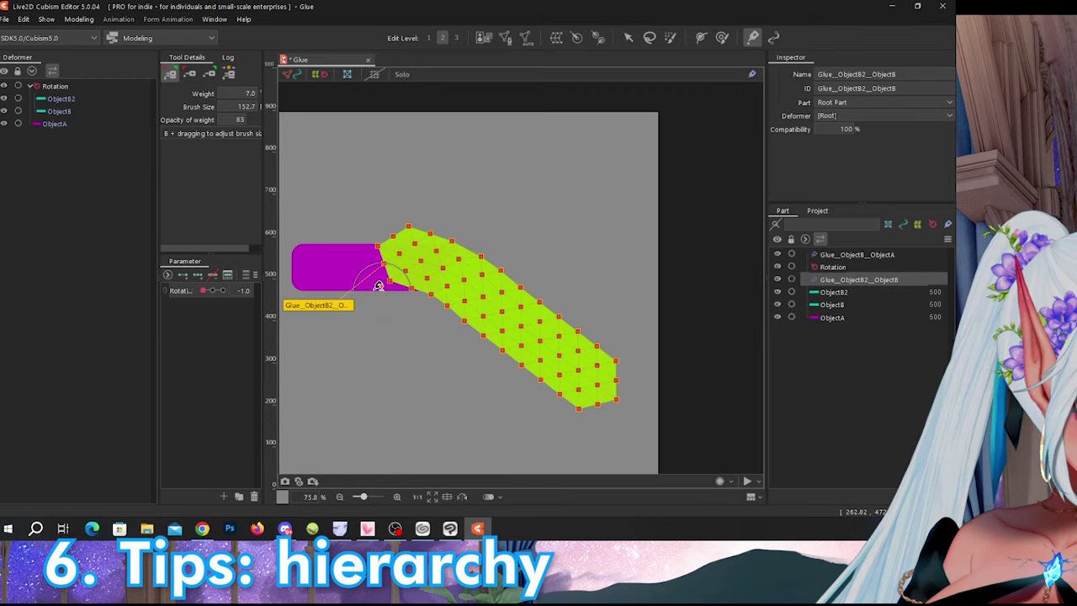
{"action": "key", "text": "b"}
{"action": "mouse_move", "coordinate": [424, 226]}
{"action": "left_mouse_down"}
{"action": "mouse_move", "coordinate": [502, 292]}
{"action": "mouse_move", "coordinate": [516, 335]}
{"action": "left_mouse_up"}
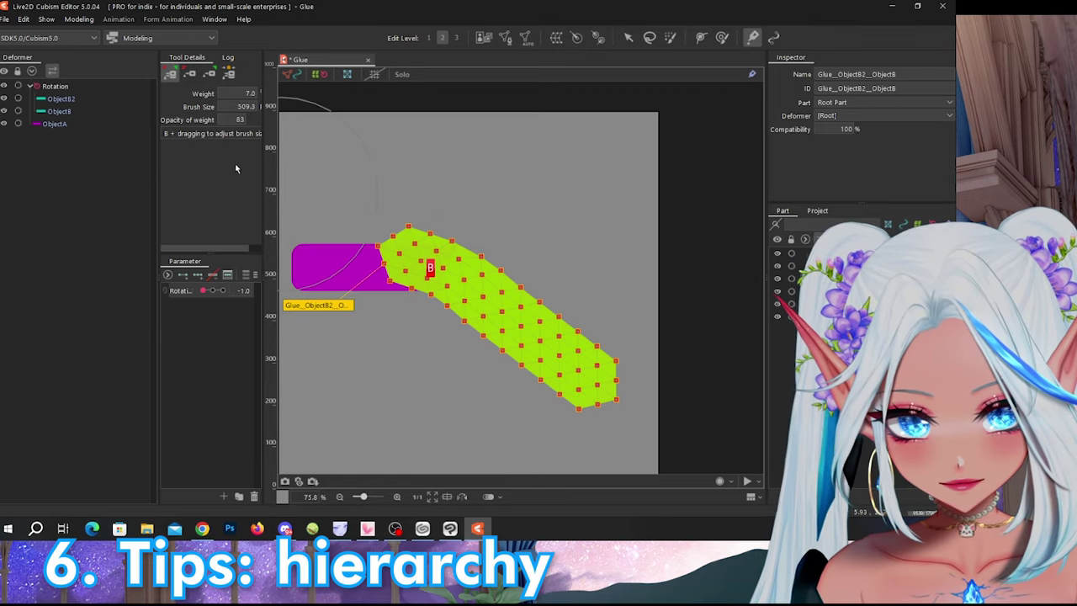
{"action": "left_click_drag", "start_coordinate": [240, 120], "coordinate": [221, 120]}
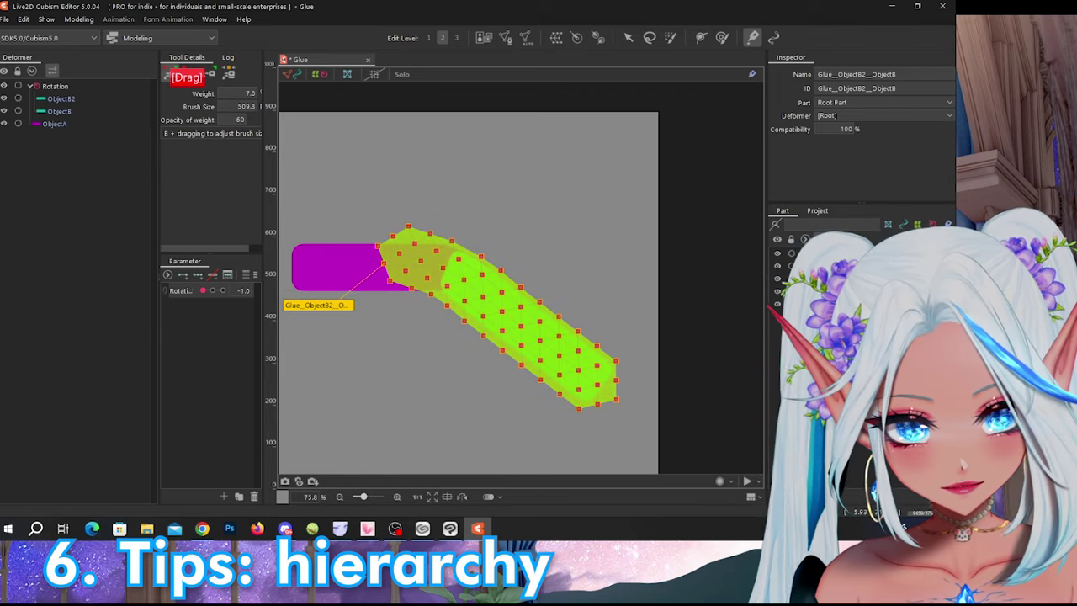
- Set Rotation to 1.0 and paint the whole ObjectB2–ObjectB glue toward the red weight
{"action": "scroll", "coordinate": [412, 252], "scroll_direction": "up", "scroll_amount": 3}
{"action": "left_click_drag", "start_coordinate": [203, 290], "coordinate": [252, 296]}
{"action": "mouse_move", "coordinate": [474, 219]}
{"action": "left_mouse_down"}
{"action": "mouse_move", "coordinate": [449, 252]}
{"action": "mouse_move", "coordinate": [403, 272]}
{"action": "left_mouse_up"}
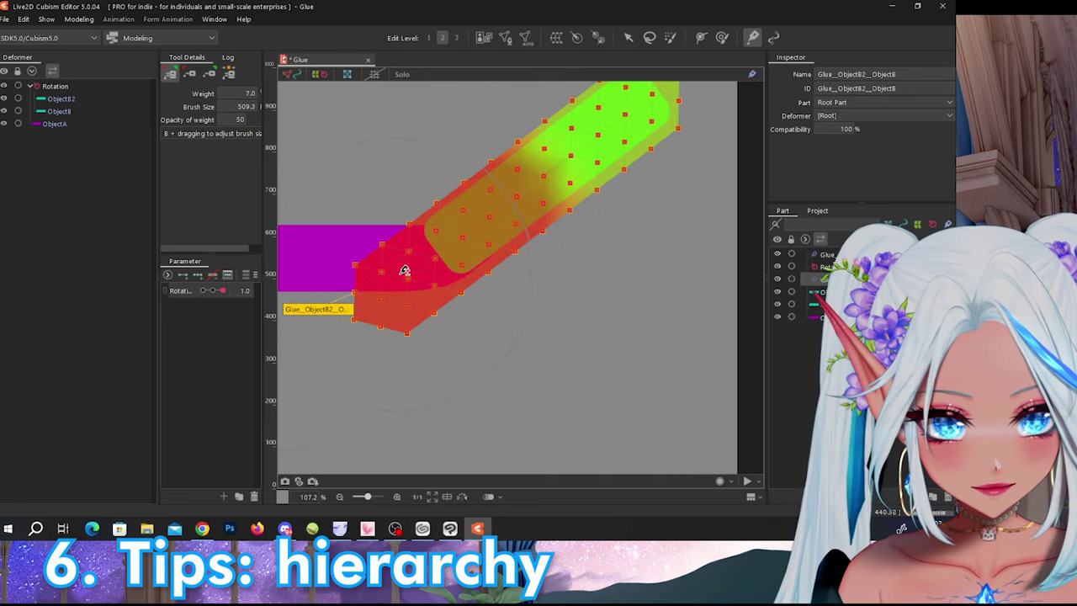
{"action": "scroll", "coordinate": [475, 280], "scroll_direction": "down", "scroll_amount": 2}
{"action": "mouse_move", "coordinate": [479, 265]}
{"action": "left_mouse_down"}
{"action": "mouse_move", "coordinate": [512, 222]}
{"action": "mouse_move", "coordinate": [619, 157]}
{"action": "left_mouse_up"}
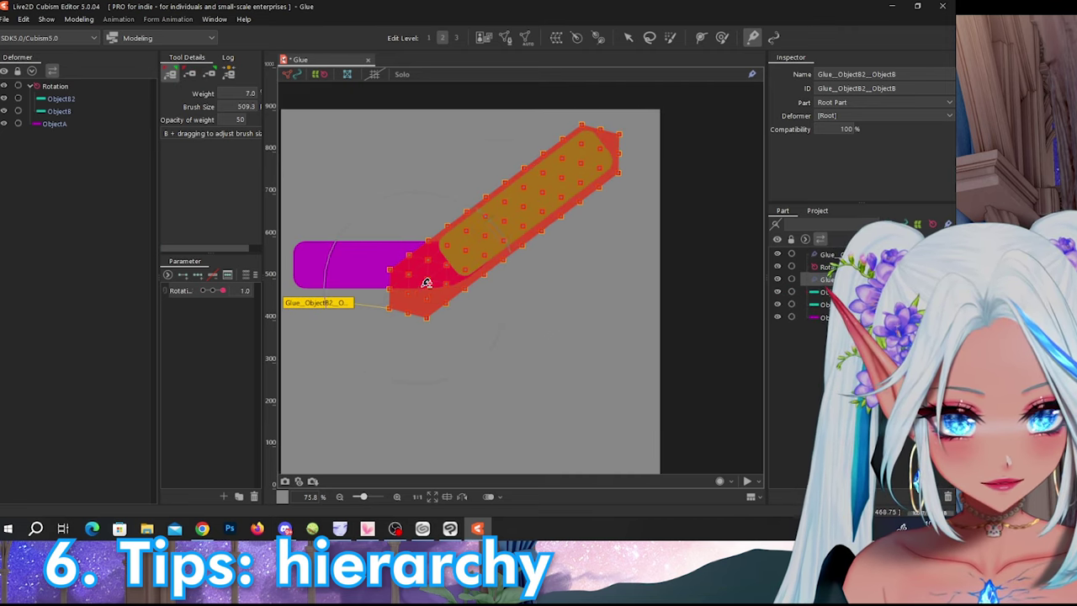
{"action": "mouse_move", "coordinate": [496, 249]}
{"action": "left_mouse_down", "text": "shift"}
{"action": "mouse_move", "coordinate": [362, 266]}
{"action": "mouse_move", "coordinate": [431, 258]}
{"action": "mouse_move", "coordinate": [405, 263]}
{"action": "mouse_move", "coordinate": [587, 160]}
{"action": "mouse_move", "coordinate": [494, 229]}
{"action": "mouse_move", "coordinate": [457, 236]}
{"action": "left_mouse_up", "text": "shift"}
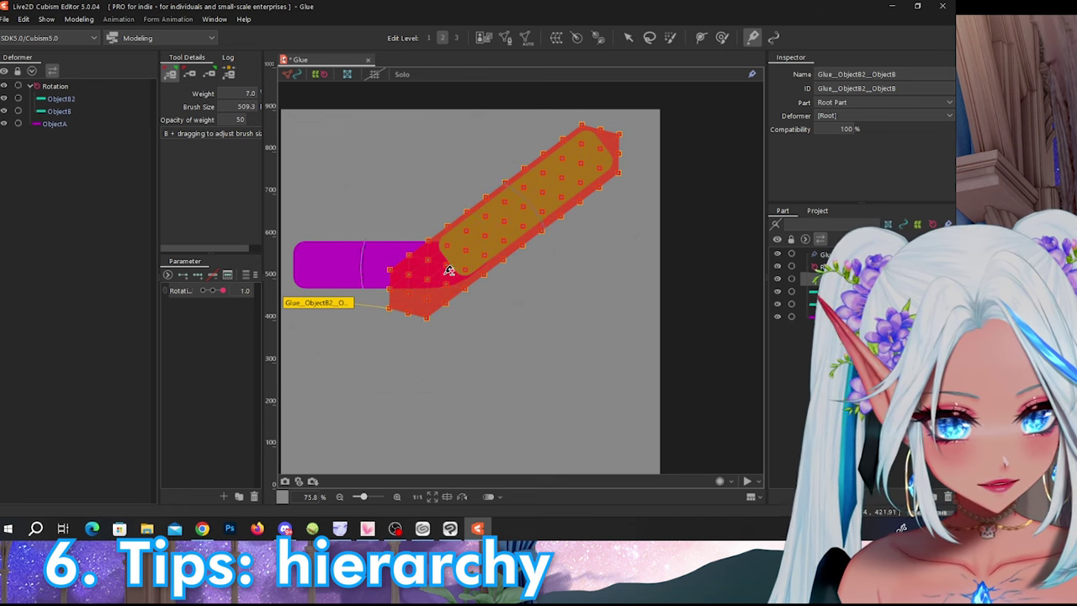
- Repaint the whole ObjectB2–ObjectB glue with inverted, green weight so that ObjectB2 follows ObjectB, and finish weight painting
{"action": "scroll", "coordinate": [455, 258], "scroll_direction": "up", "scroll_amount": 3}
{"action": "scroll", "coordinate": [459, 273], "scroll_direction": "up", "scroll_amount": 2}
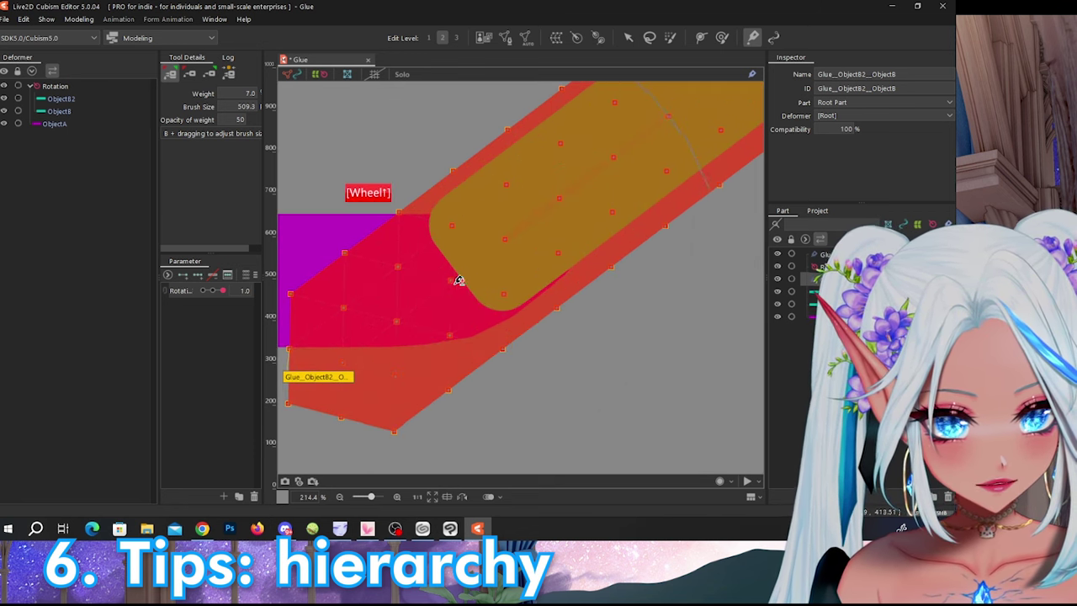
{"action": "scroll", "coordinate": [460, 266], "scroll_direction": "down", "scroll_amount": 3}
{"action": "mouse_move", "coordinate": [481, 264]}
{"action": "left_mouse_down"}
{"action": "mouse_move", "coordinate": [393, 301]}
{"action": "mouse_move", "coordinate": [333, 289]}
{"action": "left_mouse_up"}
{"action": "left_click_drag", "start_coordinate": [542, 240], "coordinate": [674, 148]}
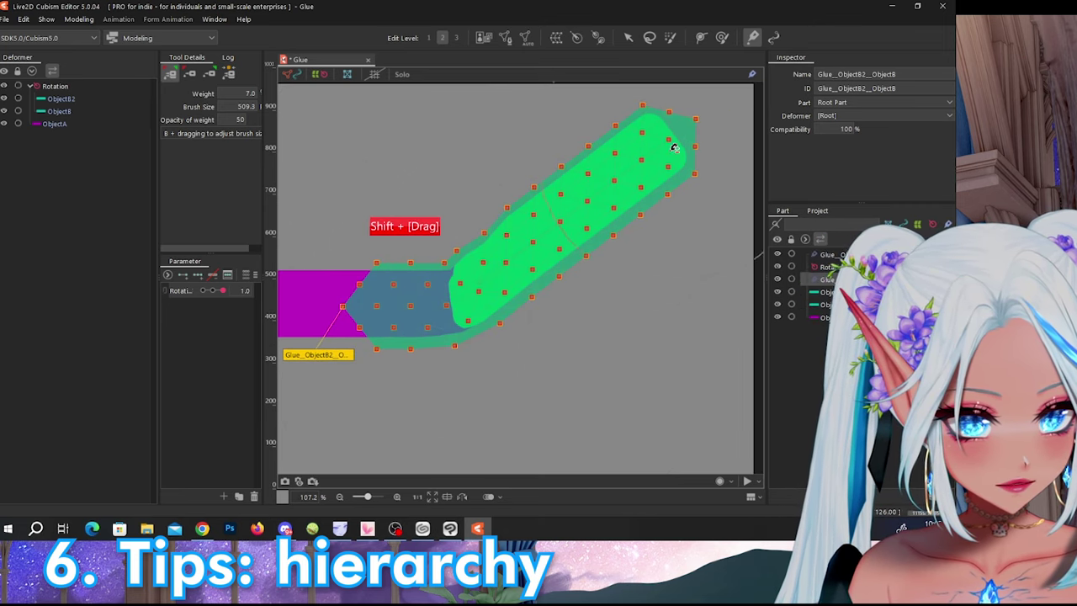
{"action": "left_click", "coordinate": [628, 37]}
- Check the repainted joint's bend with the Rotation parameter and reset Rotation to 0.0
{"action": "scroll", "coordinate": [412, 206], "scroll_direction": "down", "scroll_amount": 2}
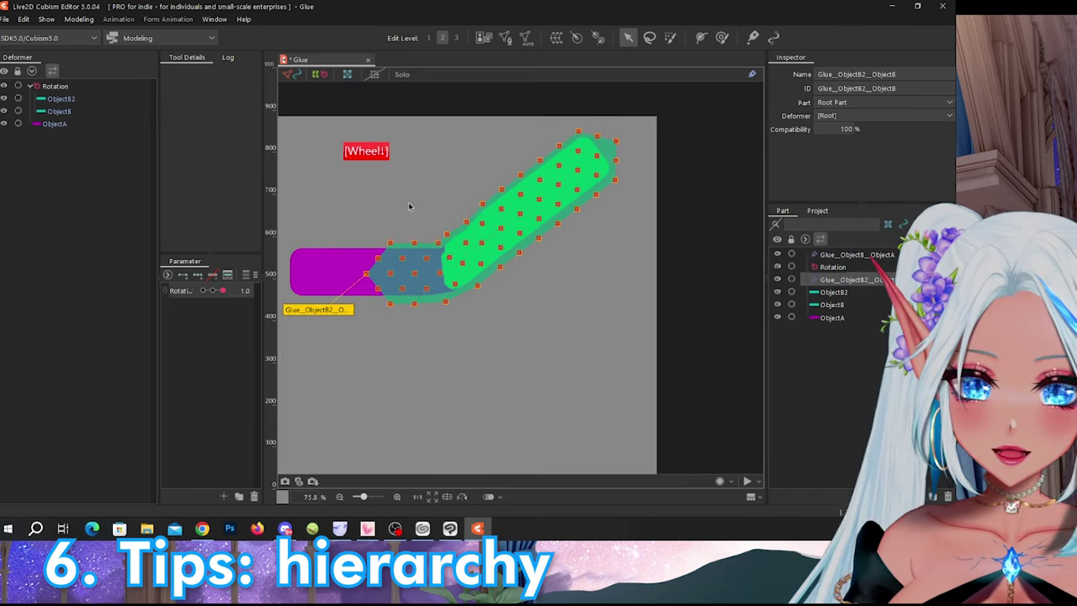
{"action": "mouse_move", "coordinate": [216, 291]}
{"action": "left_mouse_down"}
{"action": "mouse_move", "coordinate": [207, 291]}
{"action": "mouse_move", "coordinate": [228, 292]}
{"action": "left_mouse_up"}
{"action": "right_click", "coordinate": [211, 295]}
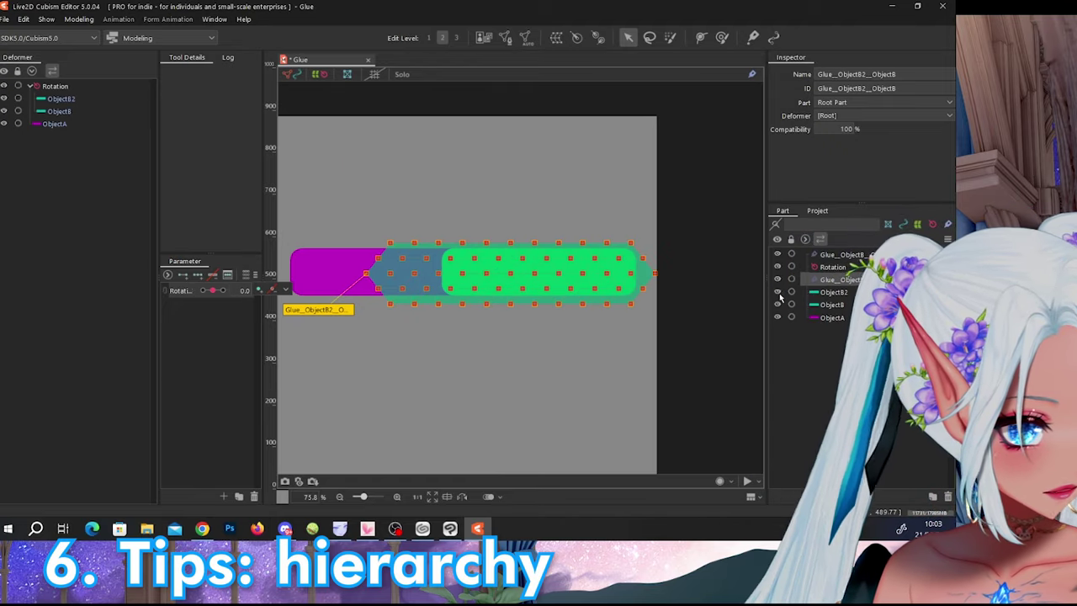
- Toggle ObjectB2's visibility to compare it with the part beneath, and examine the overlapping area
{"action": "left_click", "coordinate": [782, 292]}
{"action": "double_click", "coordinate": [783, 292]}
{"action": "scroll", "coordinate": [495, 282], "scroll_direction": "up", "scroll_amount": 2}
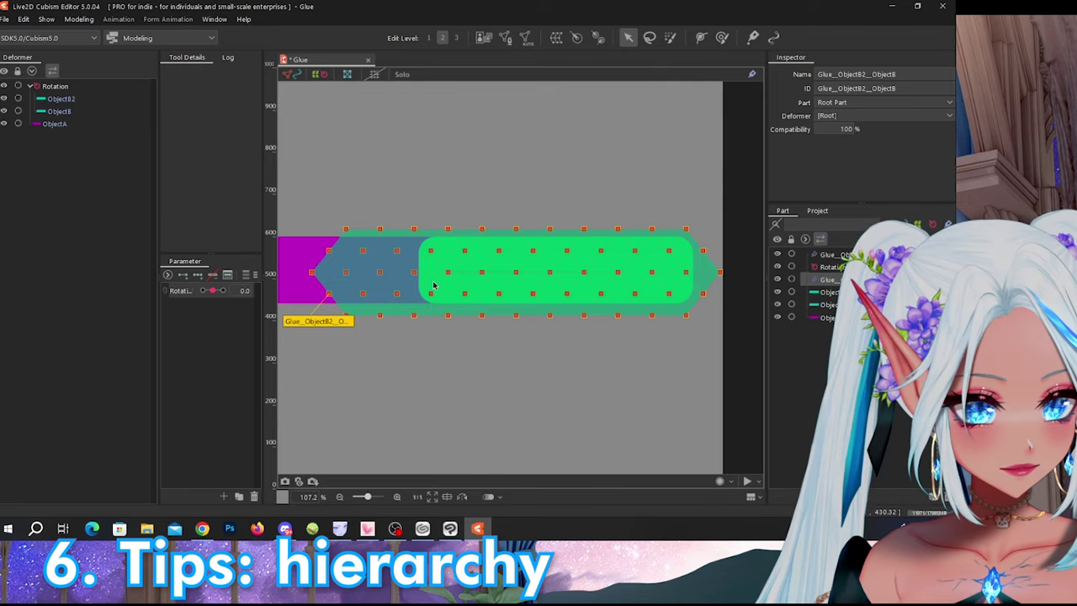
{"action": "scroll", "coordinate": [430, 263], "scroll_direction": "down", "scroll_amount": 2}
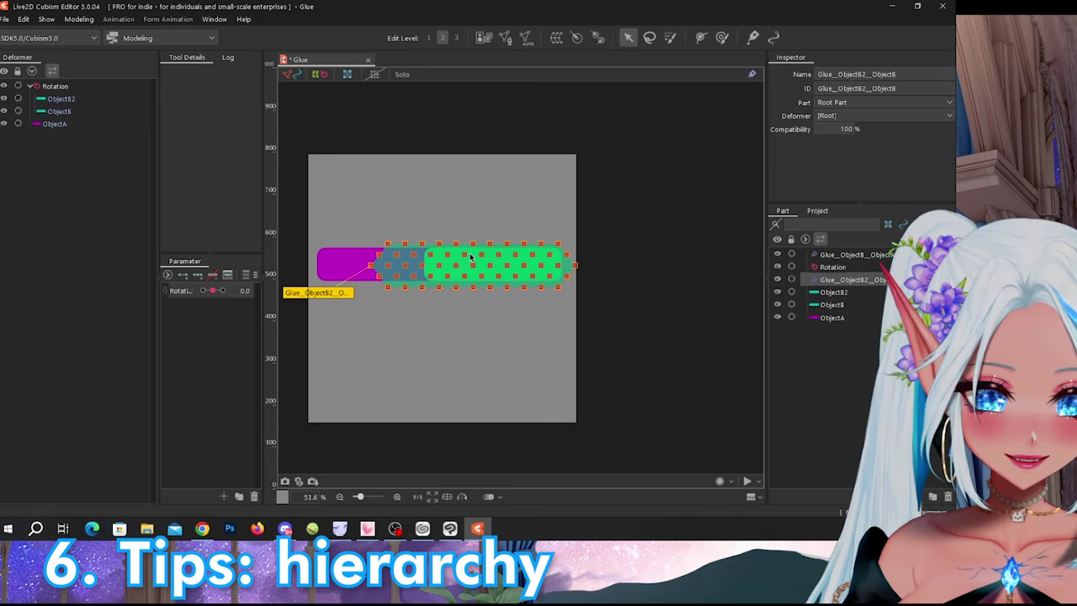
{"action": "scroll", "coordinate": [438, 257], "scroll_direction": "up", "scroll_amount": 1}
{"action": "scroll", "coordinate": [431, 254], "scroll_direction": "down", "scroll_amount": 1}
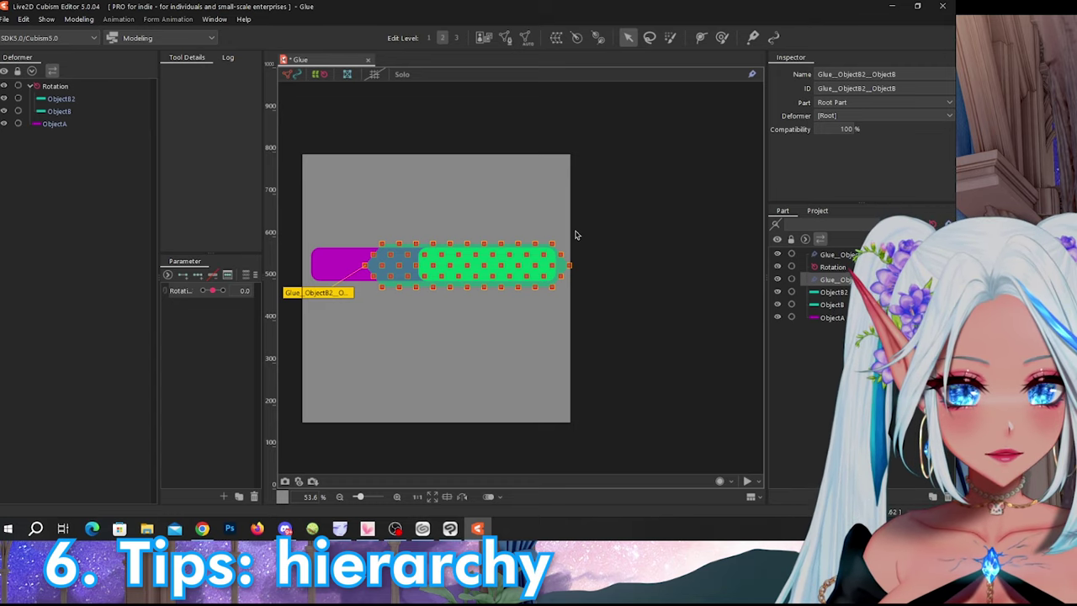
{"action": "scroll", "coordinate": [471, 234], "scroll_direction": "up", "scroll_amount": 1}
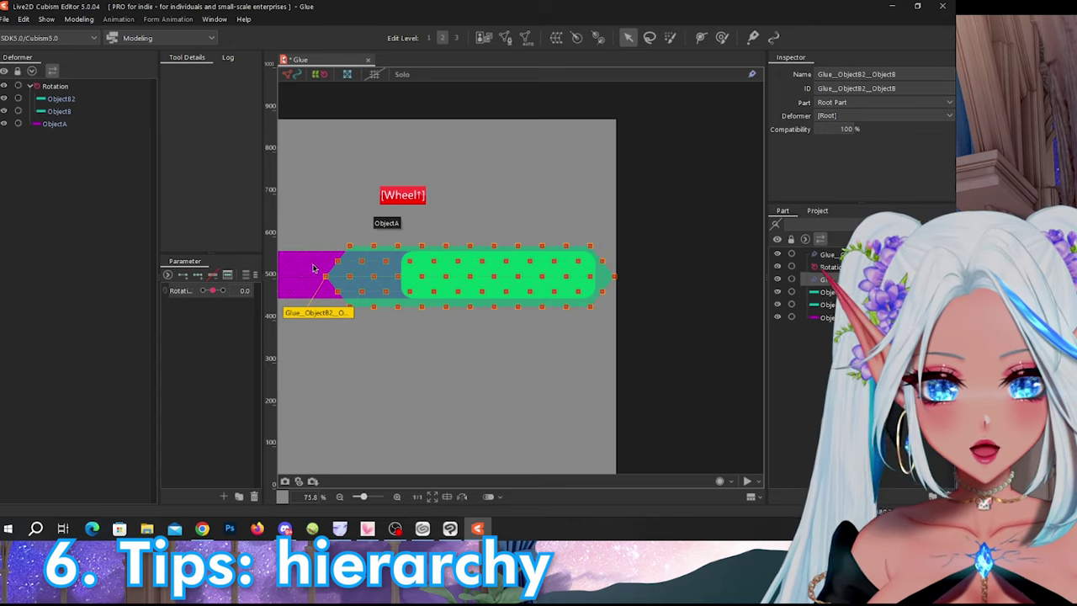
- Select ObjectA and ObjectB2 alternately to examine which glue is attached to each part
{"action": "left_click", "coordinate": [316, 263]}
{"action": "left_click", "coordinate": [587, 273]}
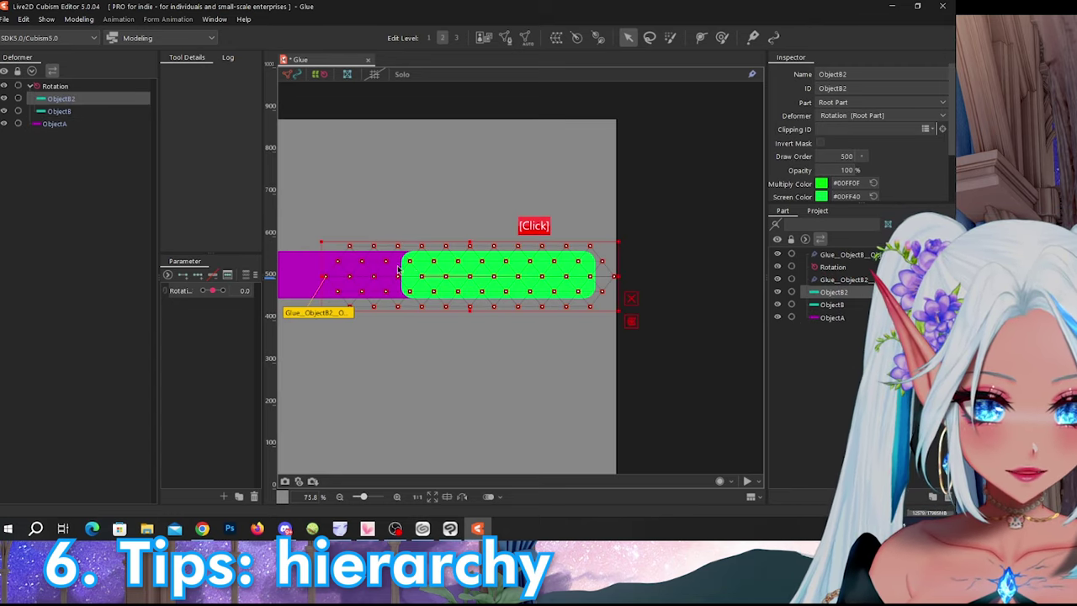
{"action": "left_click", "coordinate": [304, 269]}
{"action": "left_click", "coordinate": [588, 273]}
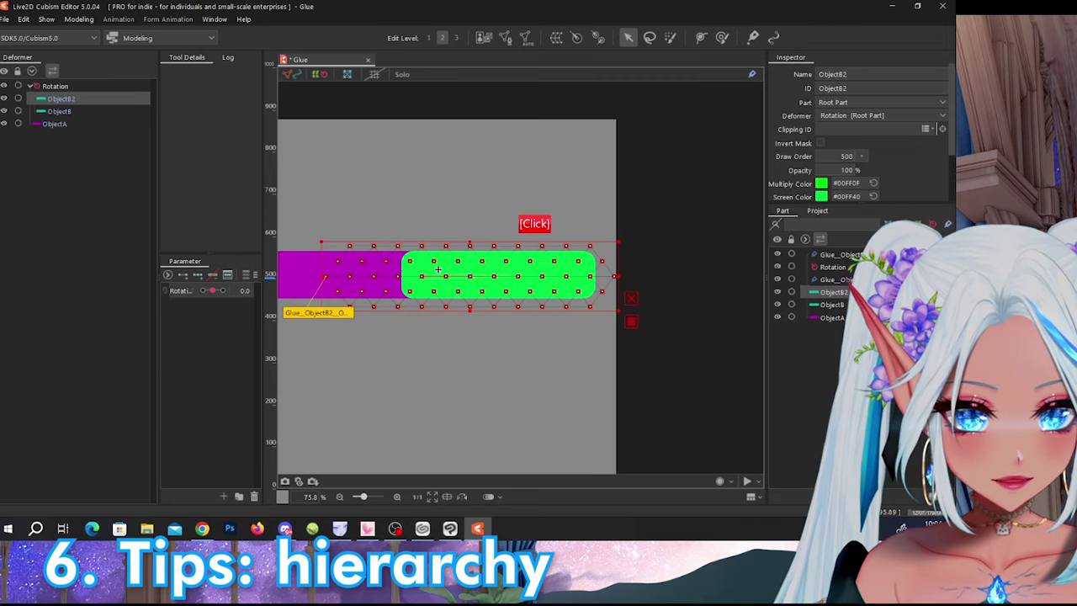
{"action": "left_click", "coordinate": [305, 274]}
{"action": "left_click", "coordinate": [584, 279]}
{"action": "left_click", "coordinate": [309, 267]}
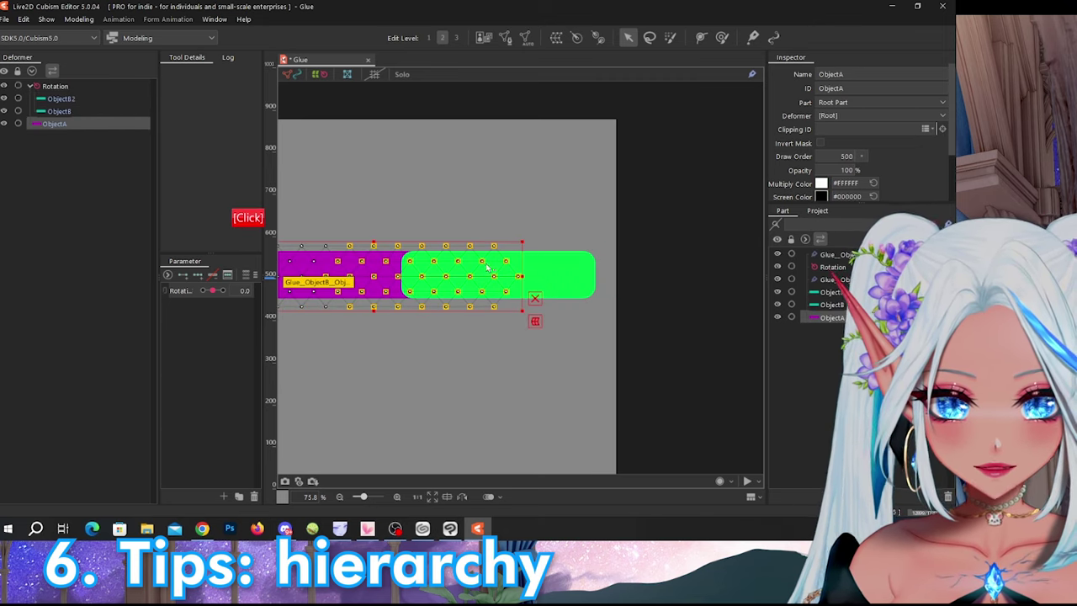
{"action": "left_click", "coordinate": [577, 276]}
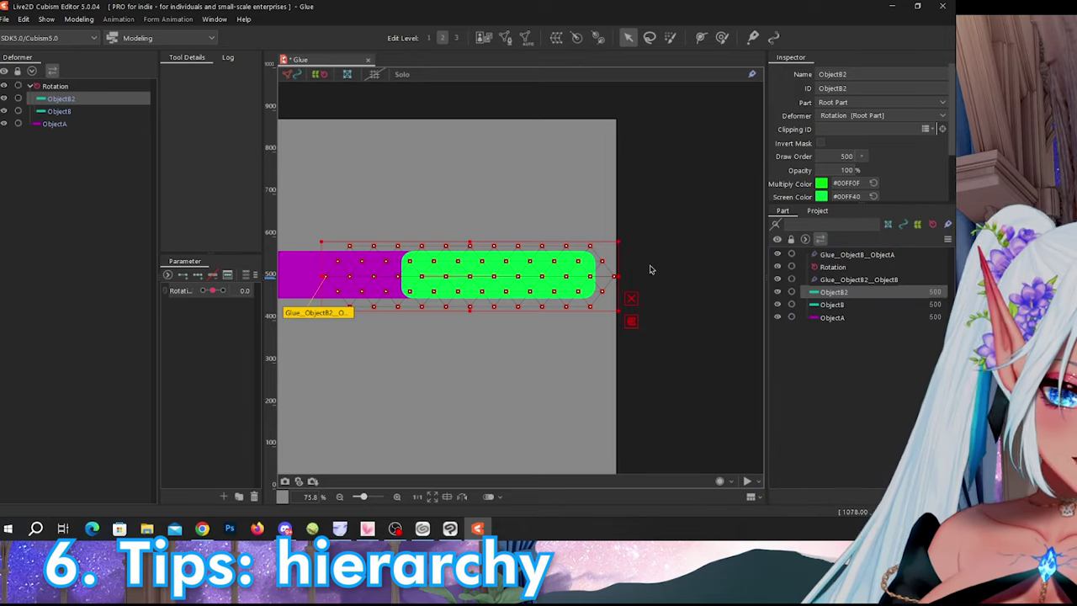
- Move the ObjectB–ObjectA glue below the ObjectB2–ObjectB glue in the part hierarchy
{"action": "left_click", "coordinate": [845, 279]}
{"action": "left_click", "coordinate": [835, 254]}
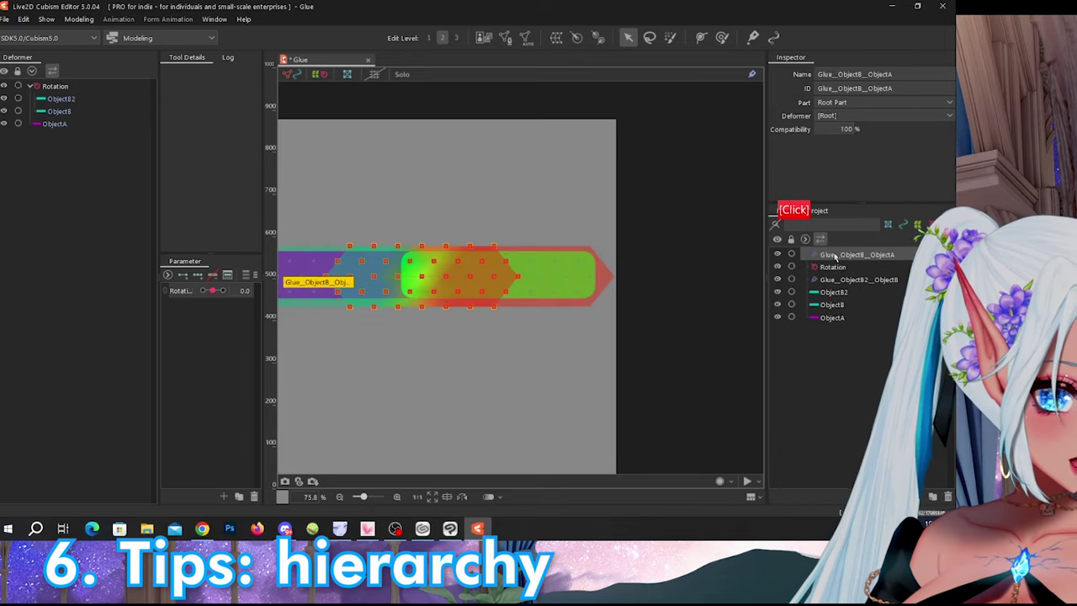
{"action": "mouse_move", "coordinate": [837, 265]}
{"action": "left_mouse_down"}
{"action": "mouse_move", "coordinate": [838, 283]}
{"action": "mouse_move", "coordinate": [840, 256]}
{"action": "left_mouse_up"}
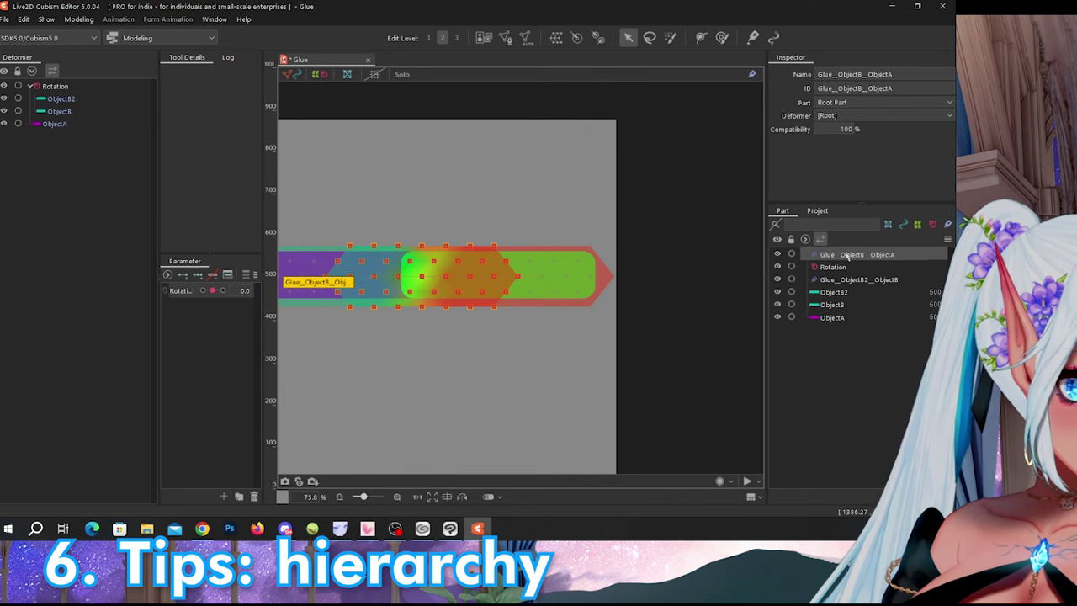
{"action": "left_click_drag", "start_coordinate": [847, 260], "coordinate": [845, 288]}
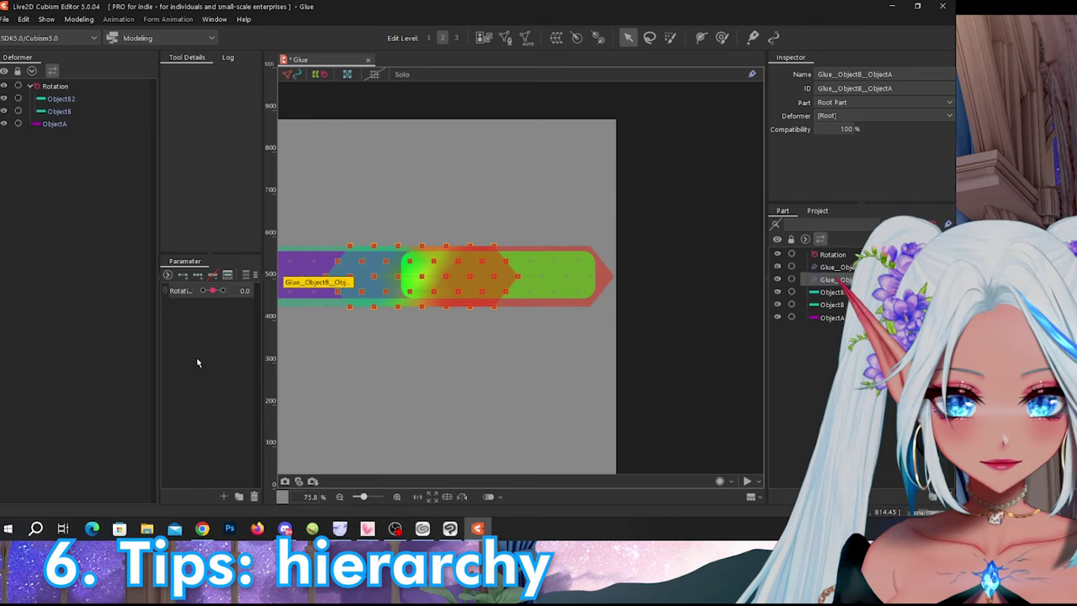
- Examine how the joint between ObjectA and the green part bends at Rotation -1.0 with the changed glue order
{"action": "mouse_move", "coordinate": [212, 290]}
{"action": "left_mouse_down"}
{"action": "mouse_move", "coordinate": [202, 291]}
{"action": "mouse_move", "coordinate": [227, 297]}
{"action": "mouse_move", "coordinate": [202, 291]}
{"action": "left_mouse_up"}
{"action": "left_click", "coordinate": [492, 377]}
{"action": "scroll", "coordinate": [375, 263], "scroll_direction": "up", "scroll_amount": 3}
{"action": "left_click", "coordinate": [212, 290]}
{"action": "scroll", "coordinate": [478, 289], "scroll_direction": "down", "scroll_amount": 3}
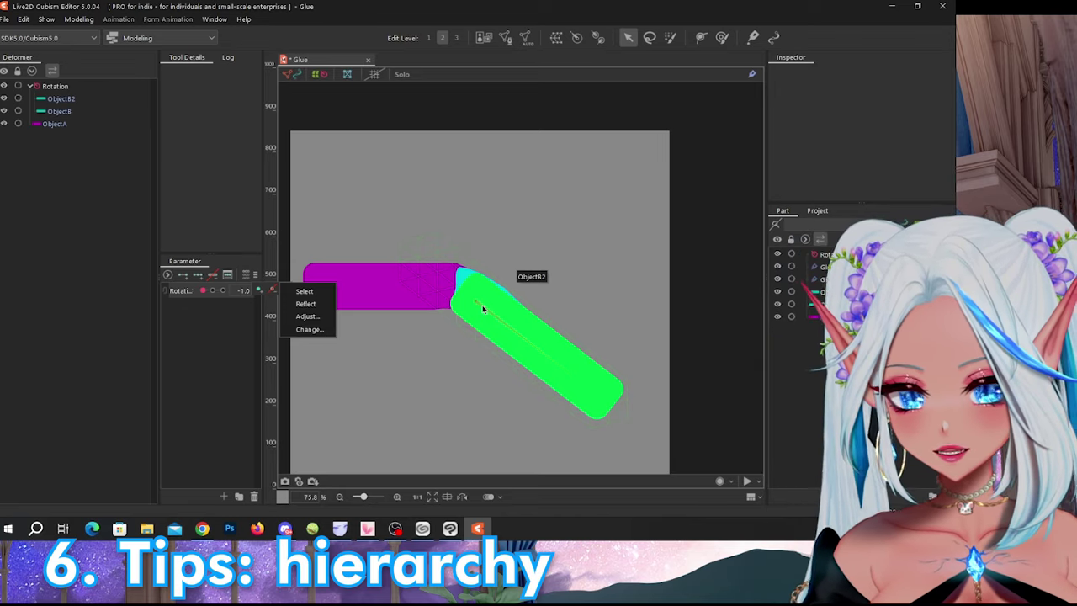
{"action": "scroll", "coordinate": [437, 311], "scroll_direction": "up", "scroll_amount": 2}
{"action": "mouse_move", "coordinate": [202, 291]}
{"action": "left_mouse_down"}
{"action": "mouse_move", "coordinate": [225, 291]}
{"action": "mouse_move", "coordinate": [202, 291]}
{"action": "left_mouse_up"}
{"action": "left_click", "coordinate": [271, 290]}
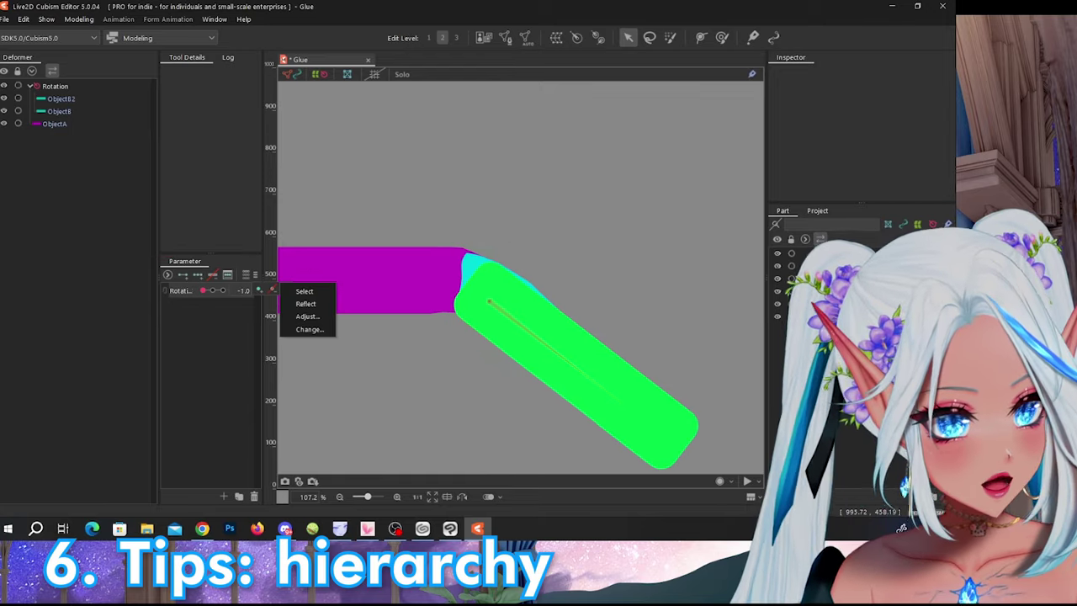
- Move the ObjectB–ObjectA glue above the ObjectB2–ObjectB glue in the part hierarchy, and reset Rotation to 0.0
{"action": "left_click", "coordinate": [845, 279]}
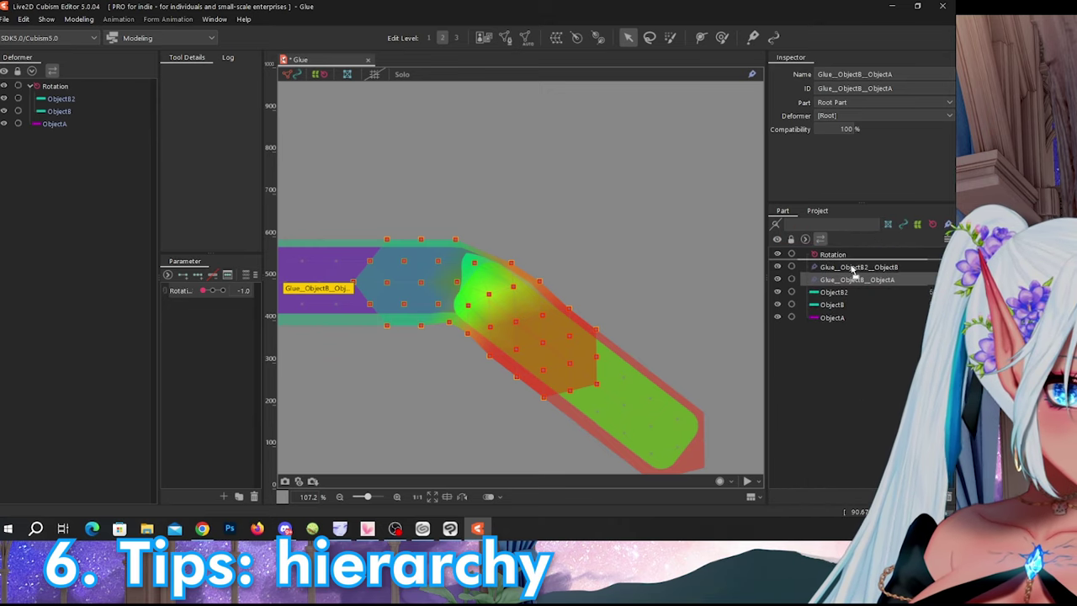
{"action": "left_click_drag", "start_coordinate": [852, 269], "coordinate": [852, 267]}
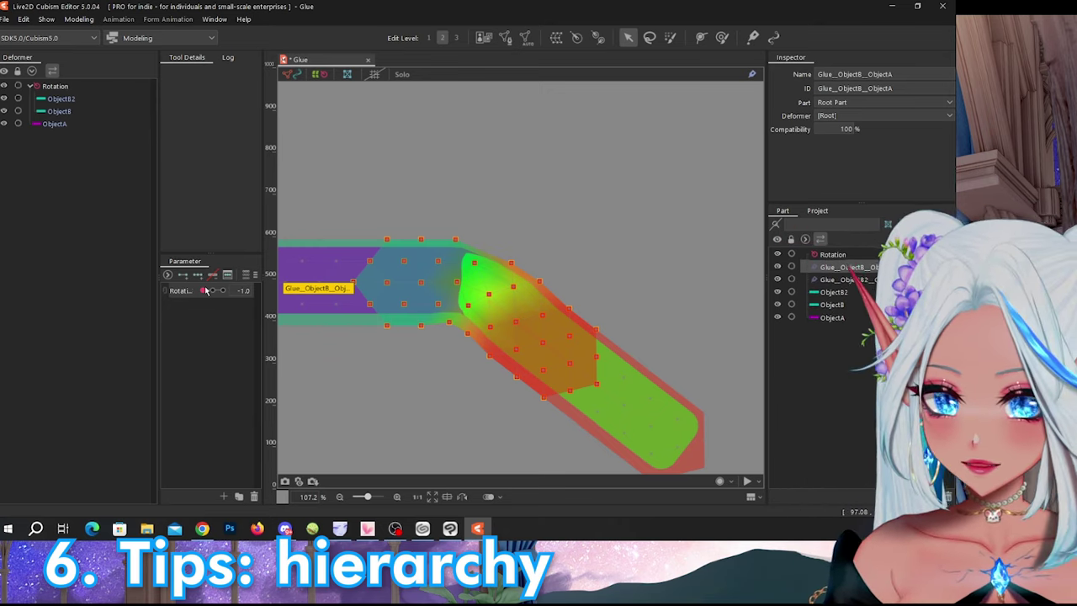
{"action": "mouse_move", "coordinate": [204, 289]}
{"action": "left_mouse_down"}
{"action": "mouse_move", "coordinate": [214, 288]}
{"action": "mouse_move", "coordinate": [194, 288]}
{"action": "left_mouse_up"}
{"action": "left_click", "coordinate": [212, 291]}
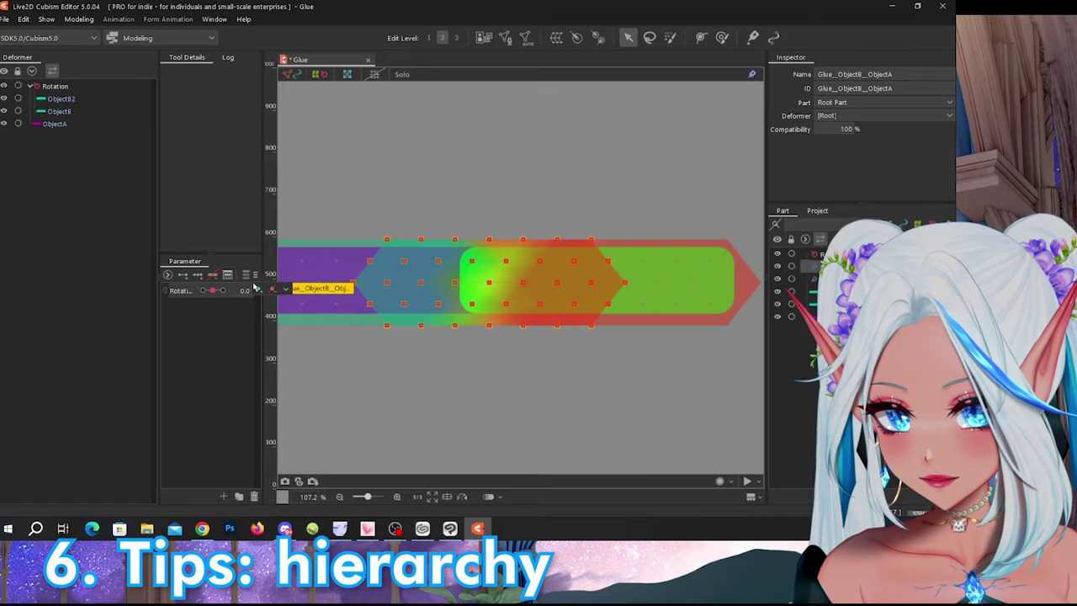
- Copy and paste all the parts together with their Rotation deformer, and move the copies below the originals
{"action": "scroll", "coordinate": [290, 286], "scroll_direction": "down", "scroll_amount": 5}
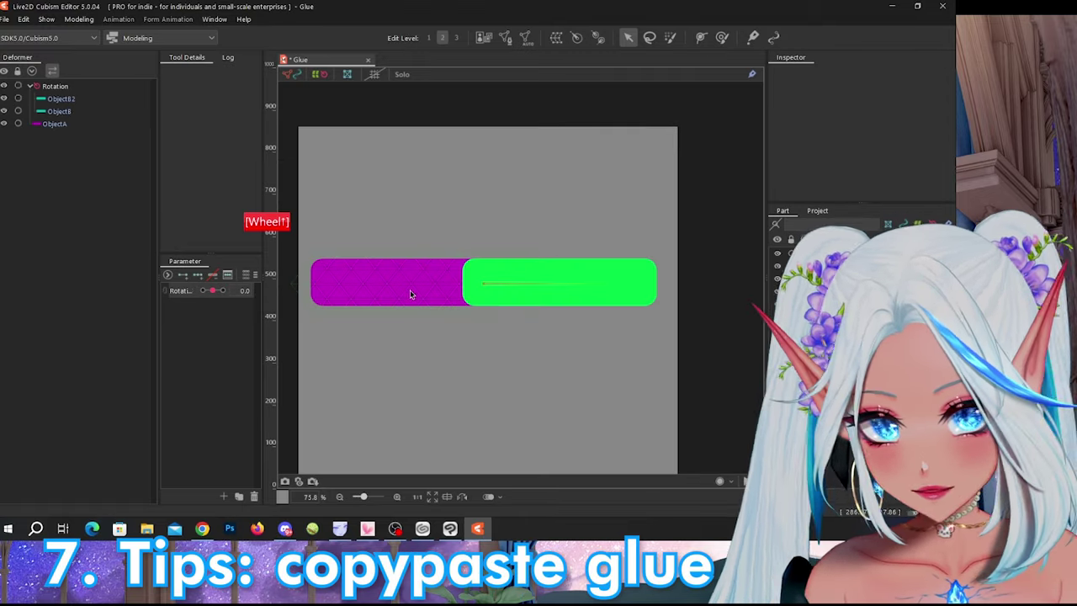
{"action": "left_click", "coordinate": [416, 291]}
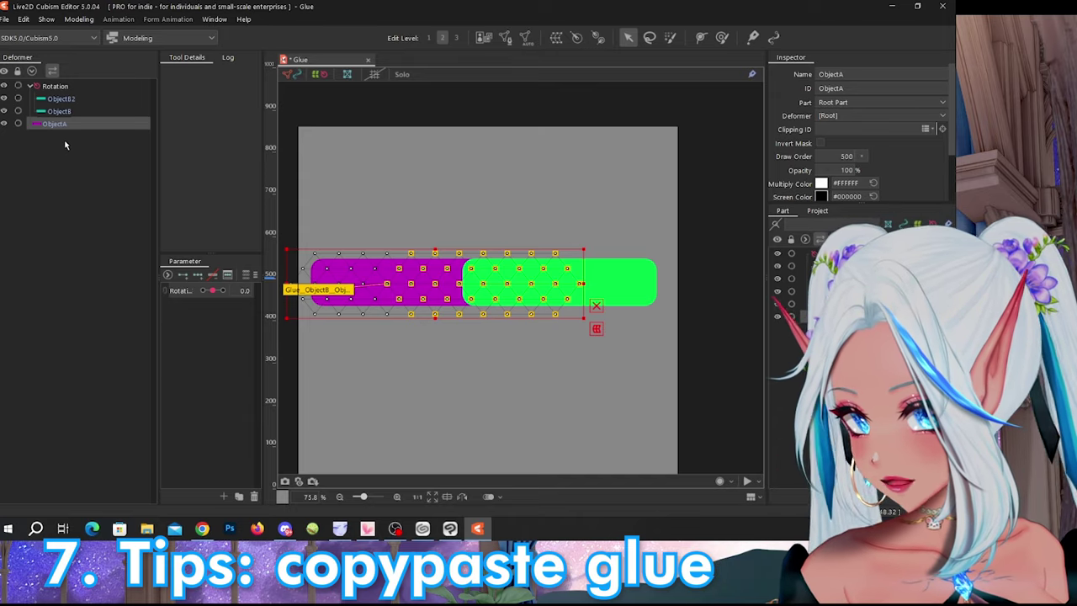
{"action": "key", "text": "ctrl+a"}
{"action": "key", "text": "ctrl+c"}
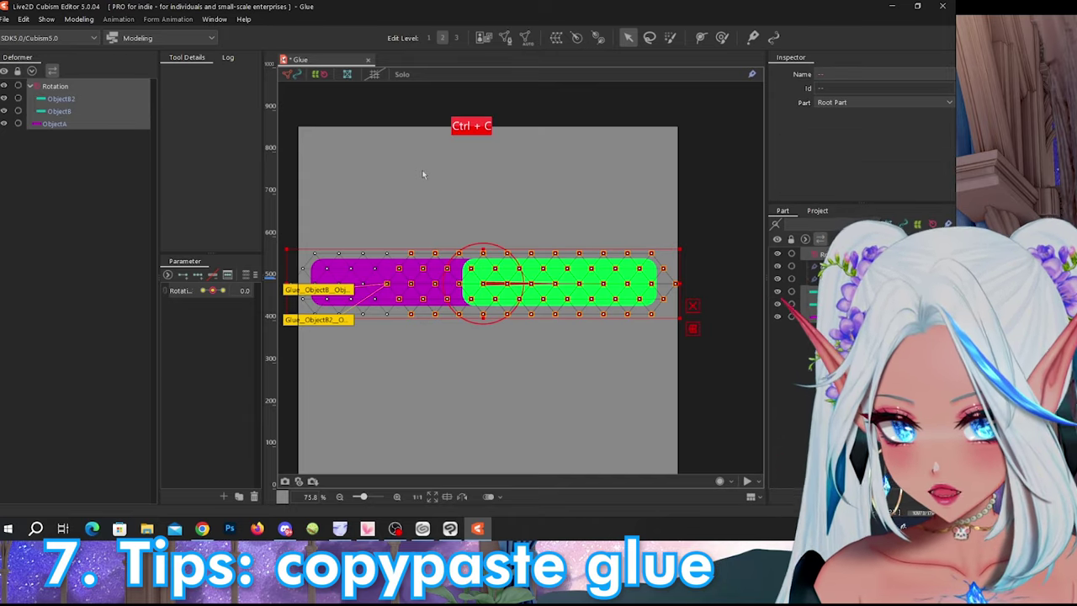
{"action": "key", "text": "ctrl+v"}
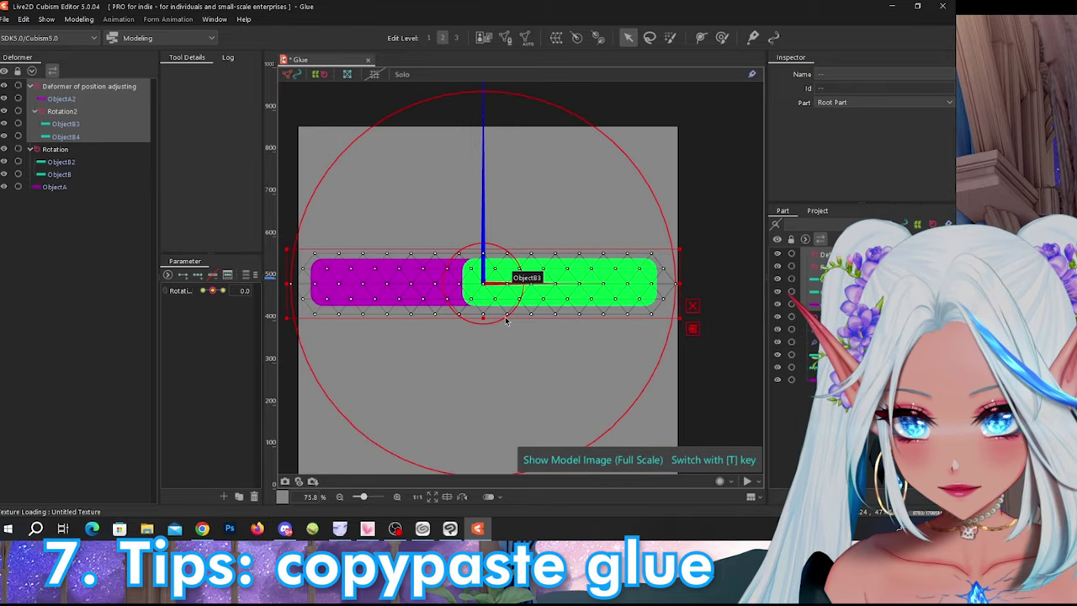
{"action": "left_click_drag", "start_coordinate": [483, 284], "coordinate": [479, 383]}
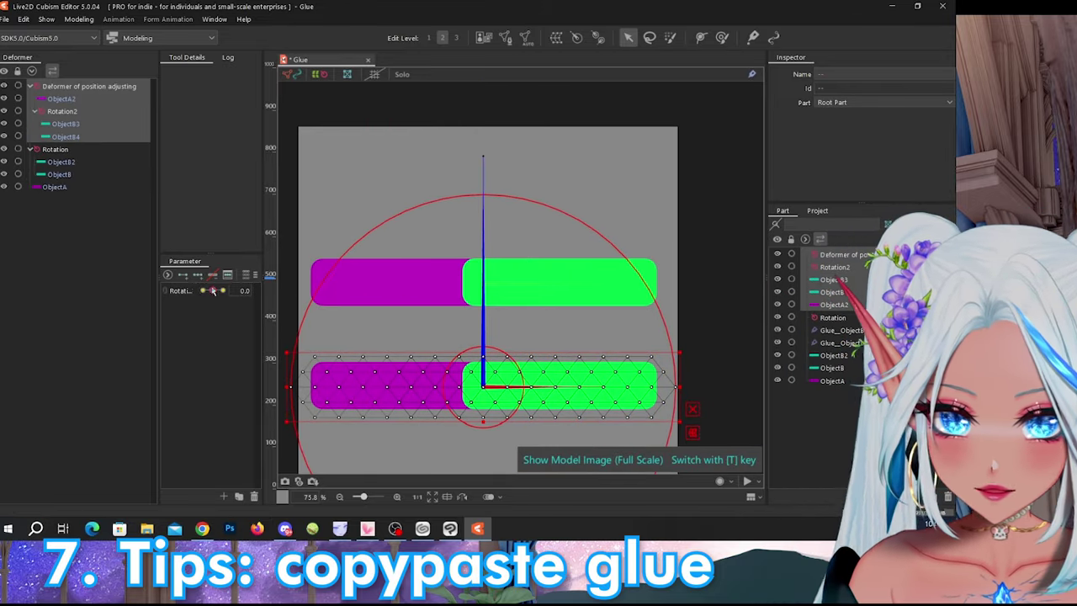
- Test the pasted parts' bend with the Rotation parameter, and undo their move and paste
{"action": "left_click_drag", "start_coordinate": [212, 290], "coordinate": [224, 290]}
{"action": "right_click", "coordinate": [213, 290]}
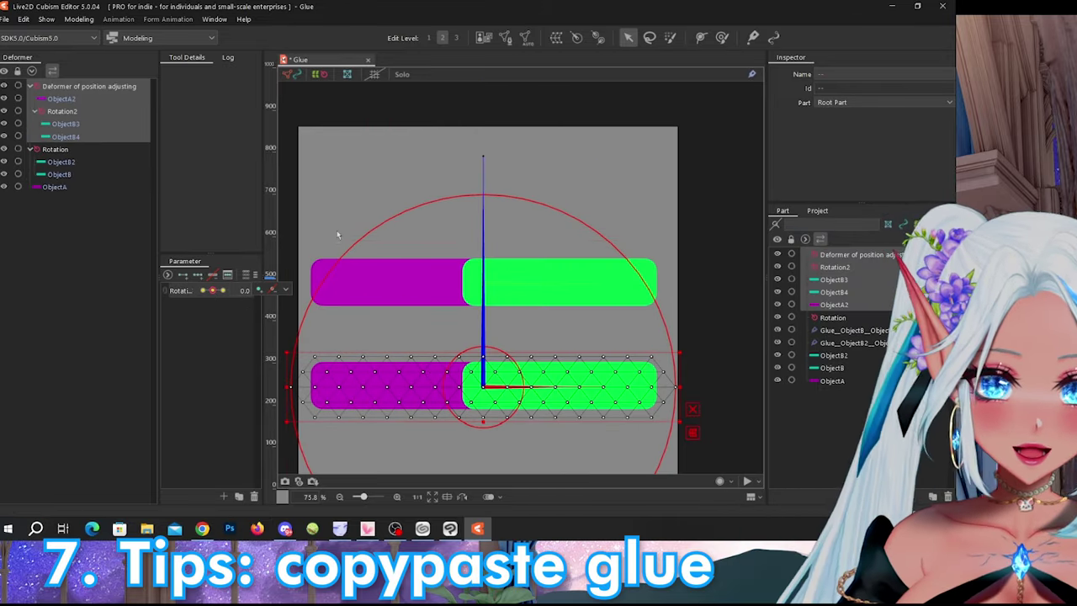
{"action": "key", "text": "ctrl+z"}
{"action": "key", "text": "ctrl+z"}
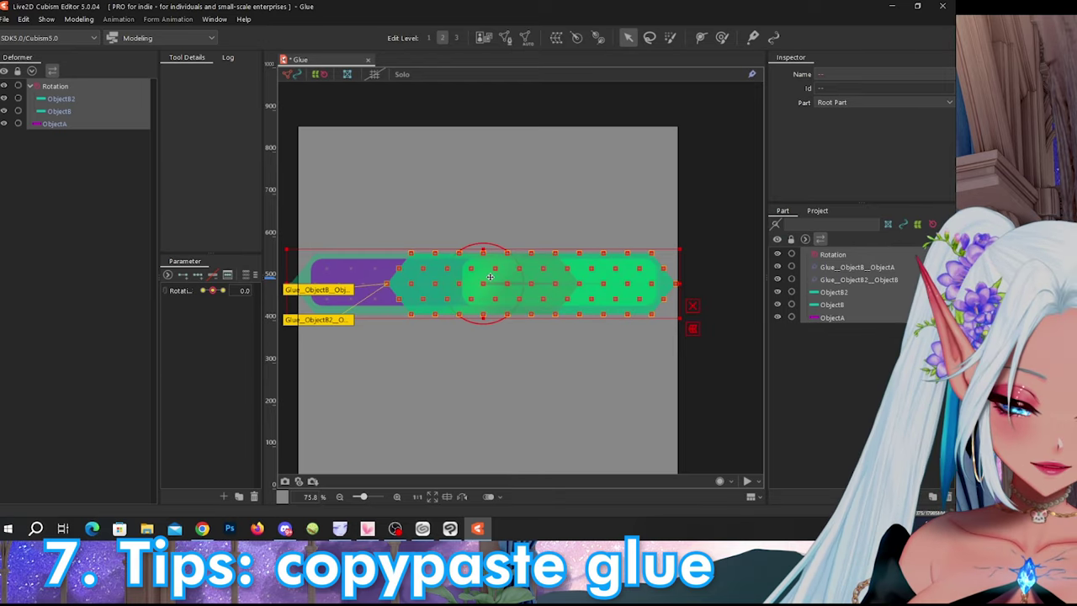
- Paste a copy of the glued parts below the originals and test its bend with the Rotation parameter
{"action": "key", "text": "ctrl+v"}
{"action": "left_click_drag", "start_coordinate": [498, 262], "coordinate": [498, 368]}
{"action": "left_click", "coordinate": [207, 291]}
{"action": "left_click_drag", "start_coordinate": [206, 292], "coordinate": [223, 291]}
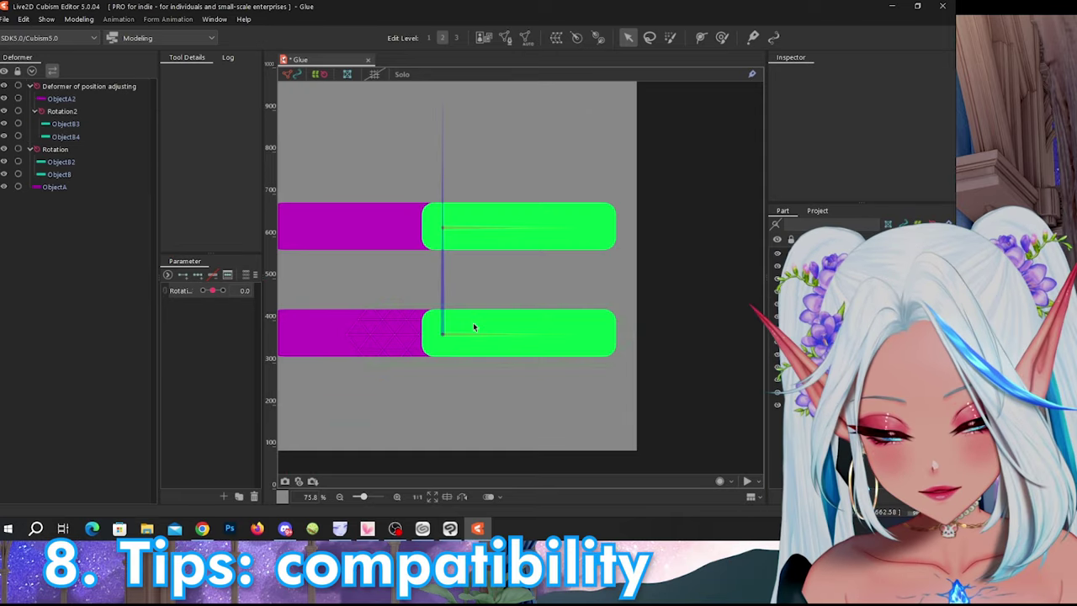
- With the pasted ObjectB3 selected, create a new parameter named Parameter1 with a minimum of 0
{"action": "left_click", "coordinate": [472, 322]}
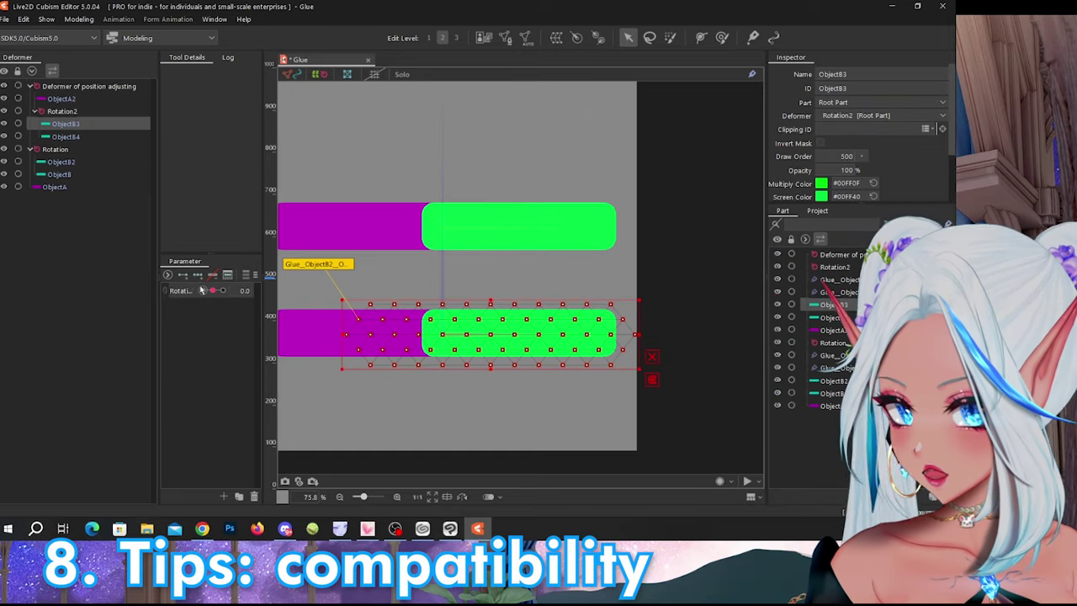
{"action": "right_click", "coordinate": [186, 293]}
{"action": "left_click", "coordinate": [180, 323]}
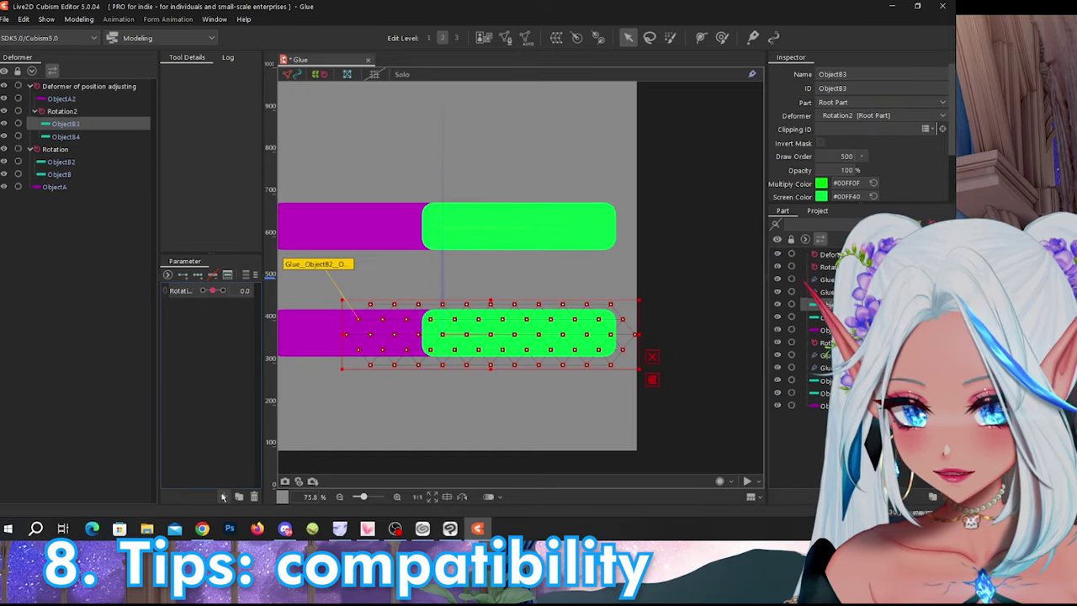
{"action": "left_click", "coordinate": [223, 495]}
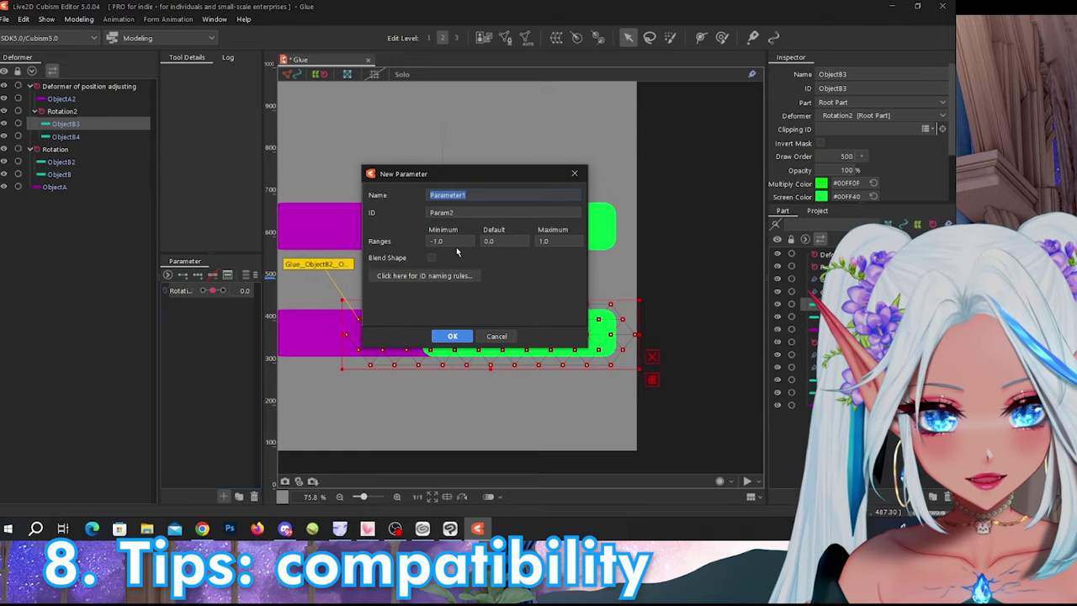
{"action": "mouse_move", "coordinate": [445, 241]}
{"action": "left_mouse_down"}
{"action": "mouse_move", "coordinate": [413, 233]}
{"action": "mouse_move", "coordinate": [456, 245]}
{"action": "left_mouse_up"}
{"action": "type", "text": "0"}
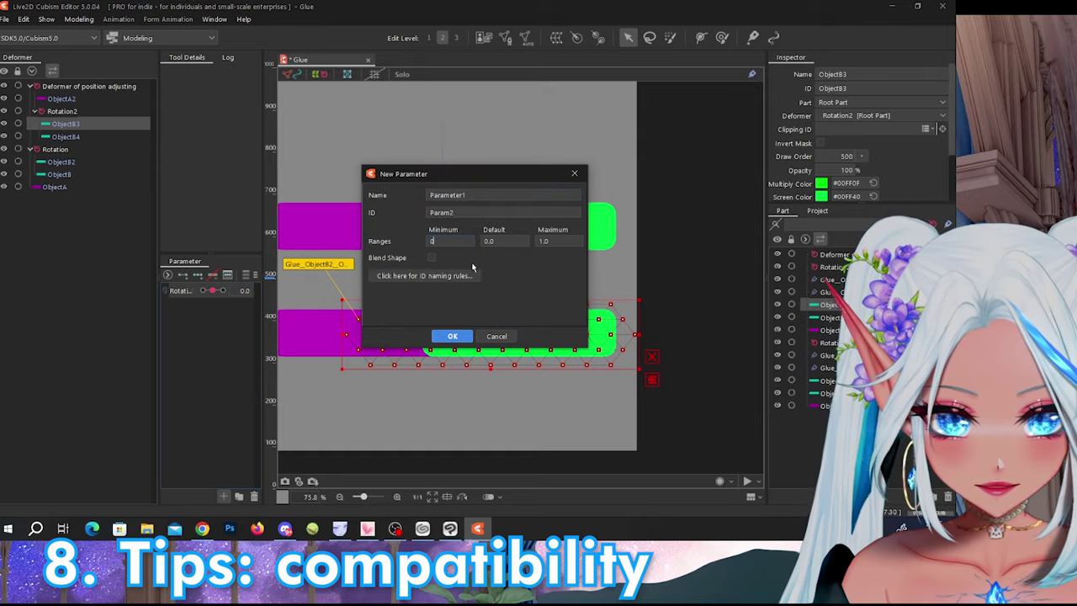
{"action": "left_click", "coordinate": [454, 336]}
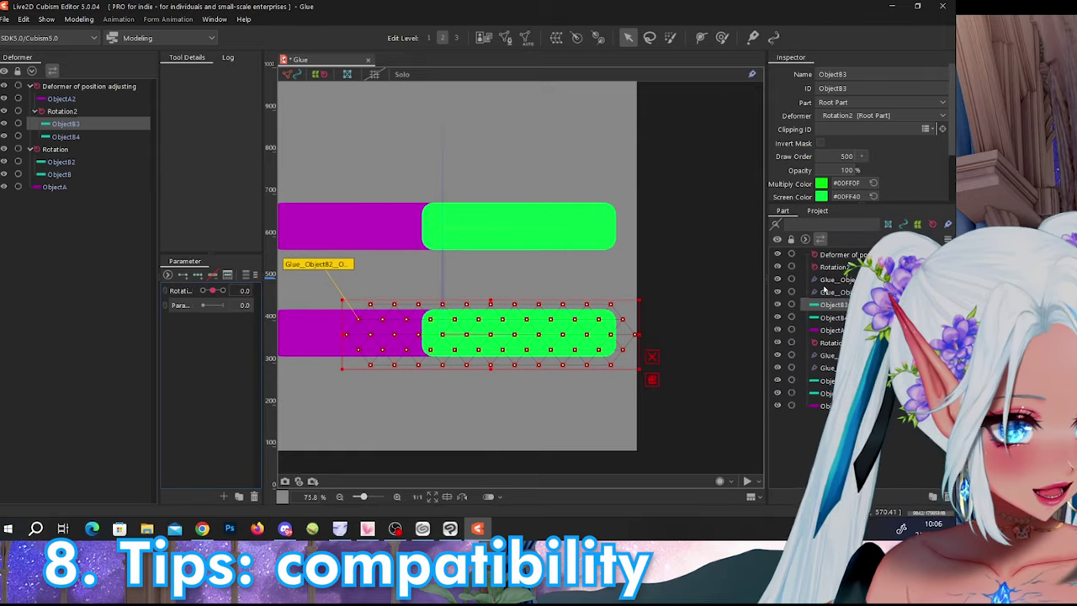
- Key the pasted Glue__ObjectB2__ObjectB2 on Parameter1 at 0.0 and 1.0, and set its compatibility to 0 % at 1.0
{"action": "left_click", "coordinate": [318, 263]}
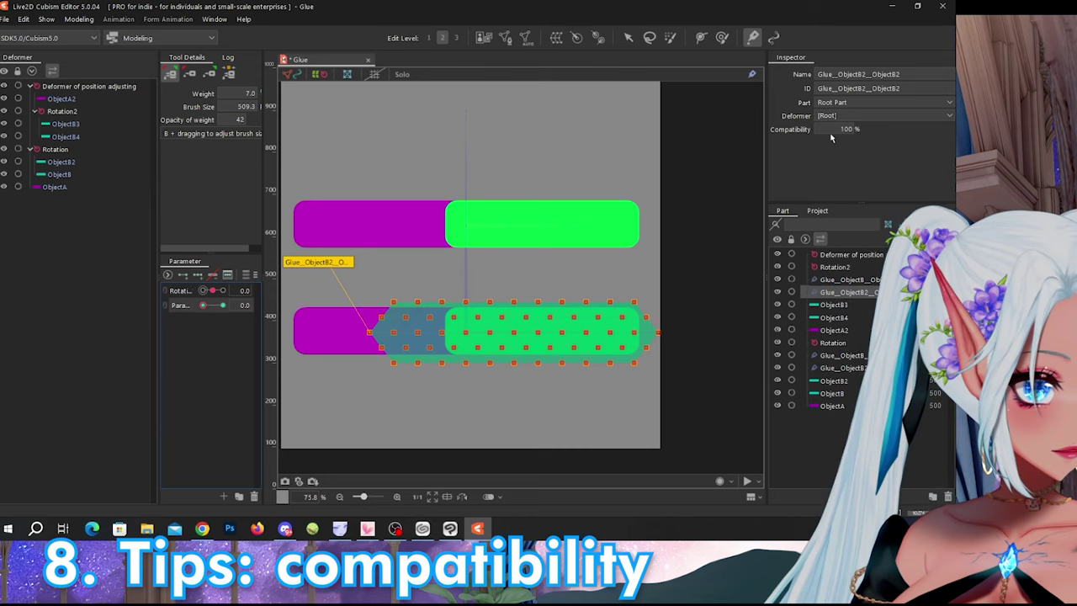
{"action": "left_click_drag", "start_coordinate": [202, 305], "coordinate": [264, 312]}
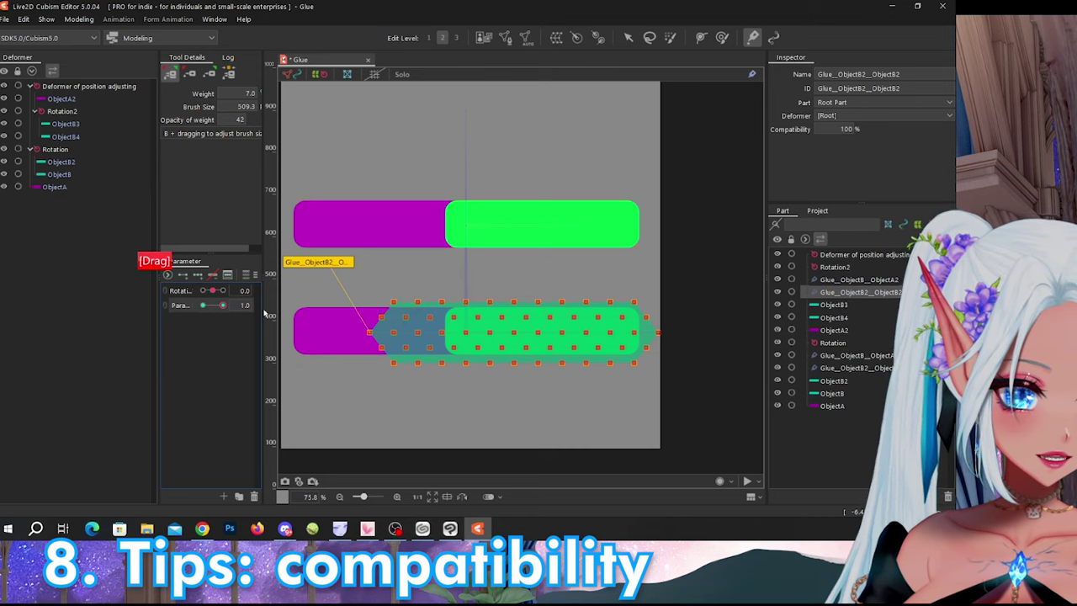
{"action": "left_click_drag", "start_coordinate": [843, 133], "coordinate": [778, 133]}
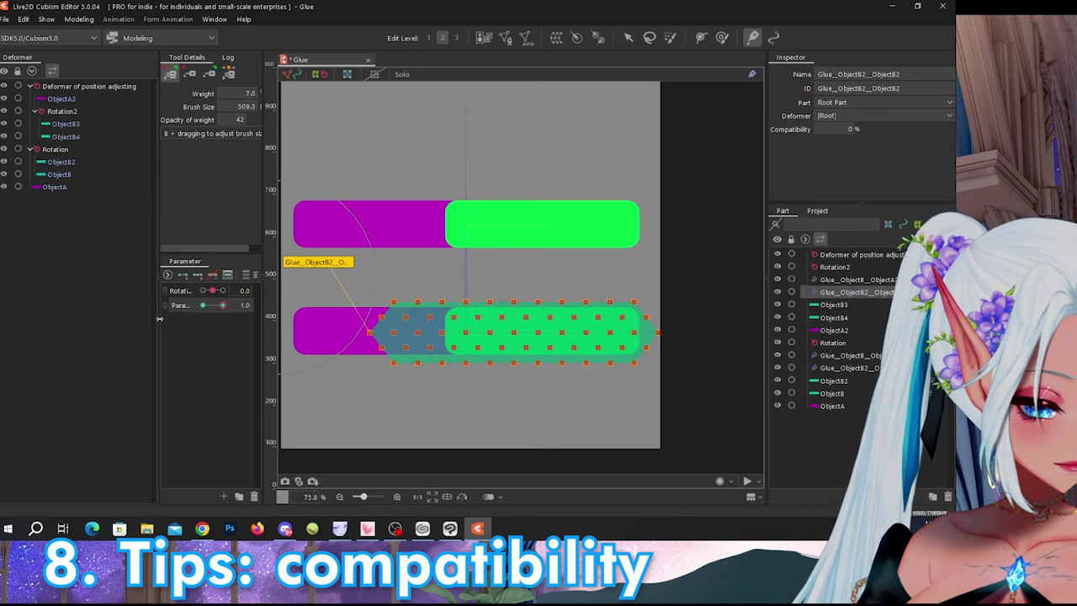
- Test the pasted joint with Rotation and Parameter1 at 1.0, and hide ObjectB3 to reveal the part underneath
{"action": "left_click_drag", "start_coordinate": [212, 290], "coordinate": [223, 290]}
{"action": "left_click", "coordinate": [628, 37]}
{"action": "left_click", "coordinate": [711, 160]}
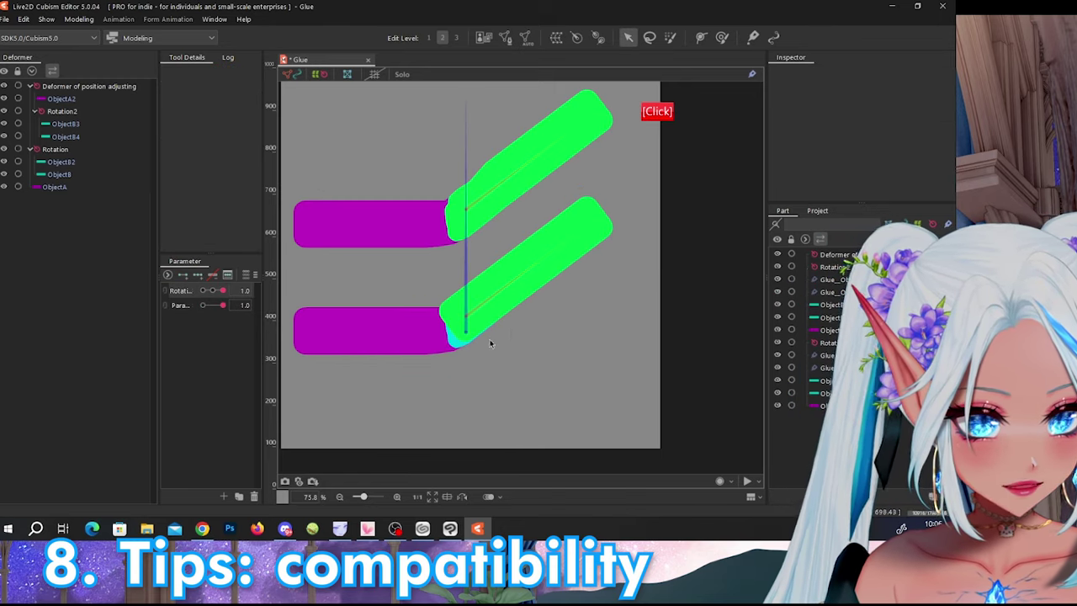
{"action": "scroll", "coordinate": [443, 345], "scroll_direction": "up", "scroll_amount": 3}
{"action": "scroll", "coordinate": [444, 345], "scroll_direction": "up", "scroll_amount": 3}
{"action": "mouse_move", "coordinate": [223, 291]}
{"action": "left_mouse_down"}
{"action": "mouse_move", "coordinate": [212, 291]}
{"action": "mouse_move", "coordinate": [227, 290]}
{"action": "mouse_move", "coordinate": [213, 305]}
{"action": "mouse_move", "coordinate": [223, 305]}
{"action": "left_mouse_up"}
{"action": "left_click", "coordinate": [777, 305]}
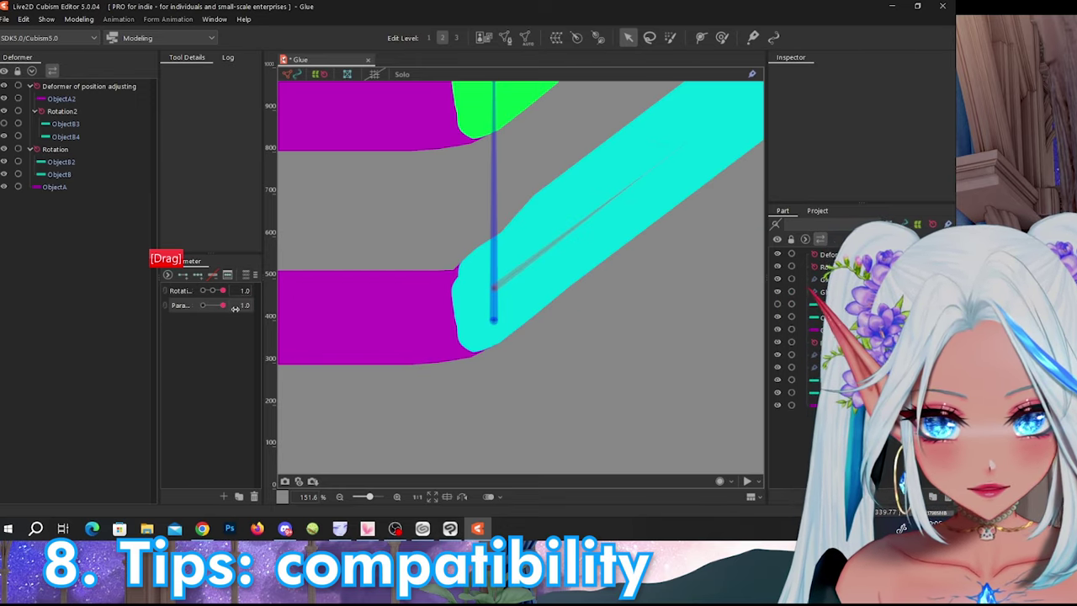
- Key Glue__ObjectB__ObjectA2 on Parameter1 and set its compatibility to 0 % at Parameter1 1.0
{"action": "left_click", "coordinate": [892, 291]}
{"action": "left_click", "coordinate": [845, 280]}
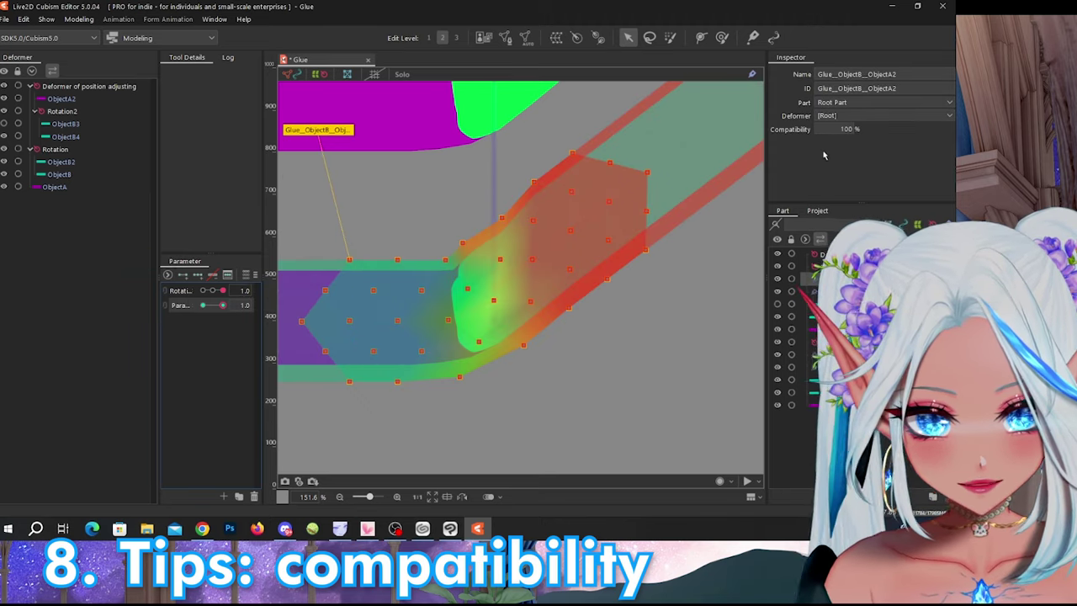
{"action": "left_click_drag", "start_coordinate": [841, 130], "coordinate": [830, 130]}
- Examine how the pasted ObjectB4 and ObjectA2 joint behaves across the Rotation and Parameter1 values with the glue compatibility keyed
{"action": "left_click_drag", "start_coordinate": [216, 290], "coordinate": [223, 290]}
{"action": "scroll", "coordinate": [332, 262], "scroll_direction": "down", "scroll_amount": 2}
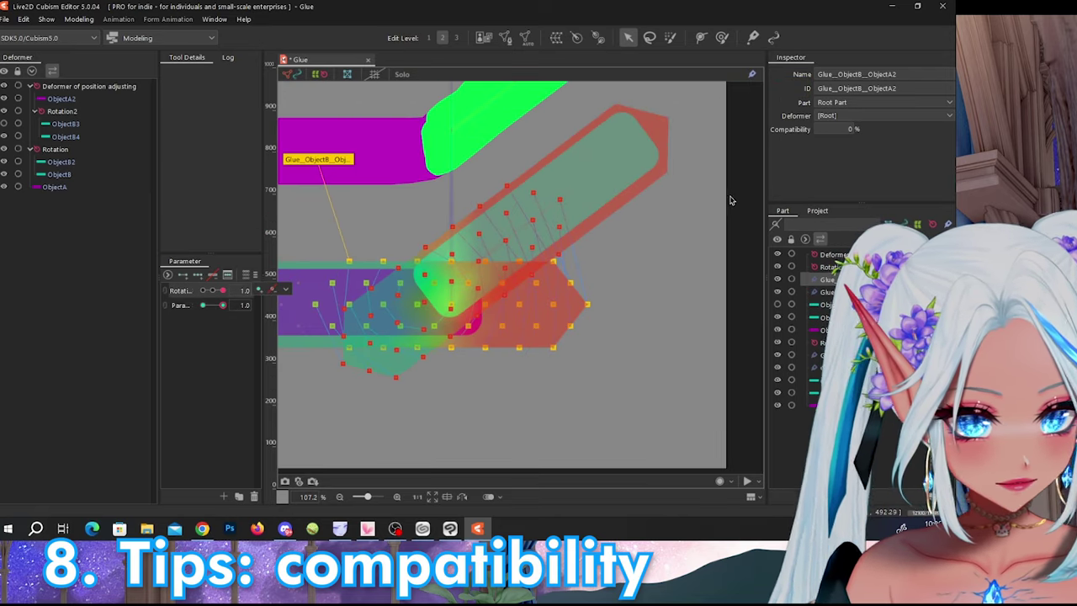
{"action": "left_click", "coordinate": [675, 183]}
{"action": "left_click_drag", "start_coordinate": [154, 305], "coordinate": [268, 319]}
{"action": "mouse_move", "coordinate": [210, 291]}
{"action": "left_mouse_down"}
{"action": "mouse_move", "coordinate": [218, 286]}
{"action": "mouse_move", "coordinate": [147, 278]}
{"action": "mouse_move", "coordinate": [182, 305]}
{"action": "mouse_move", "coordinate": [142, 299]}
{"action": "mouse_move", "coordinate": [217, 284]}
{"action": "mouse_move", "coordinate": [165, 280]}
{"action": "mouse_move", "coordinate": [225, 288]}
{"action": "mouse_move", "coordinate": [148, 304]}
{"action": "mouse_move", "coordinate": [222, 304]}
{"action": "left_mouse_up"}
{"action": "right_click", "coordinate": [185, 290]}
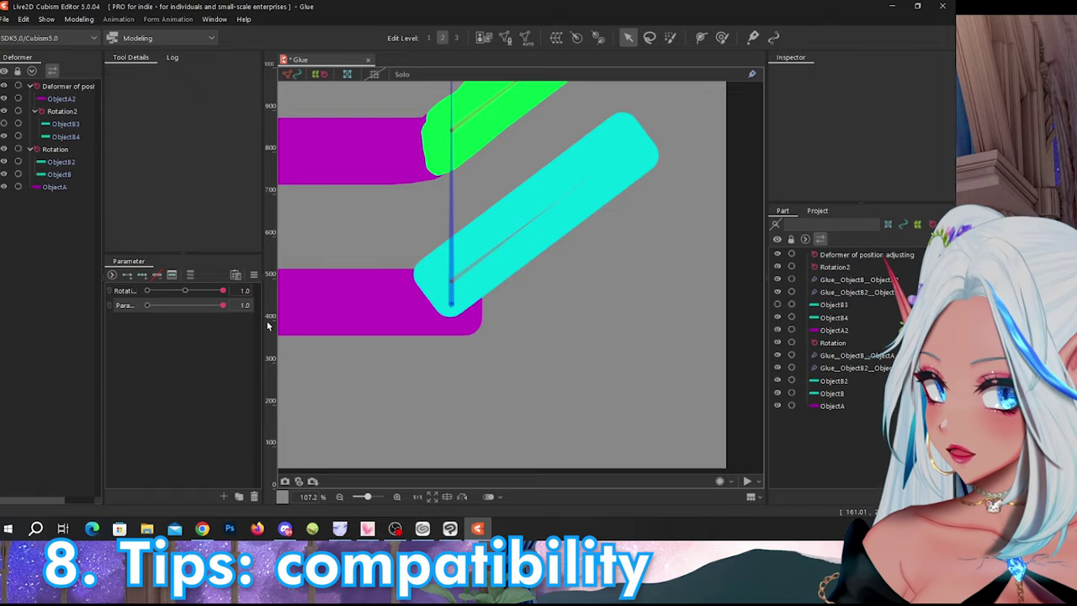
{"action": "scroll", "coordinate": [512, 324], "scroll_direction": "down", "scroll_amount": 3}
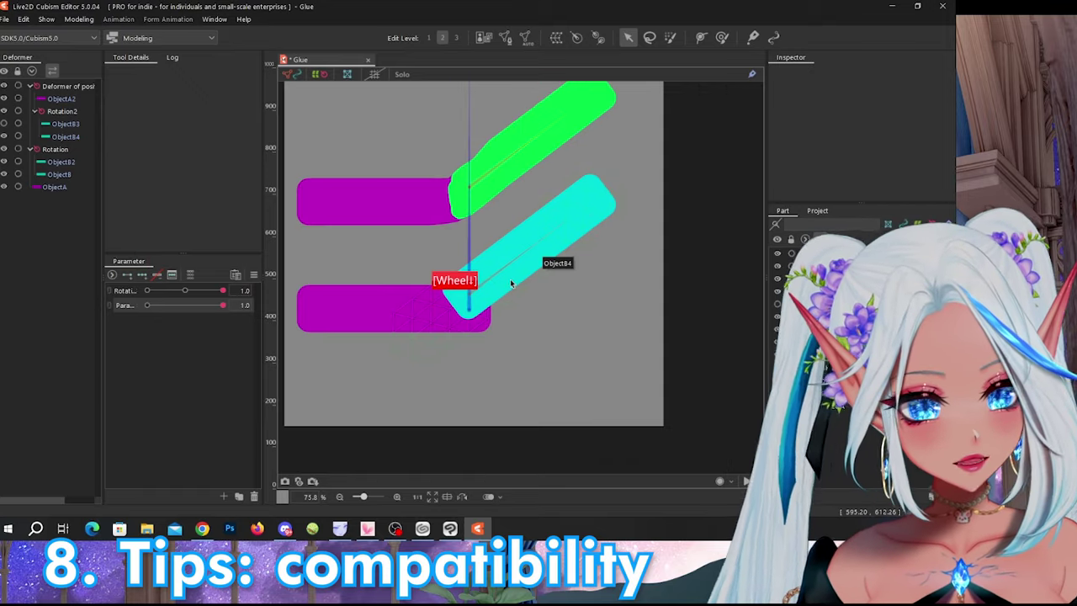
{"action": "scroll", "coordinate": [380, 309], "scroll_direction": "up", "scroll_amount": 3}
{"action": "scroll", "coordinate": [411, 312], "scroll_direction": "down", "scroll_amount": 3}
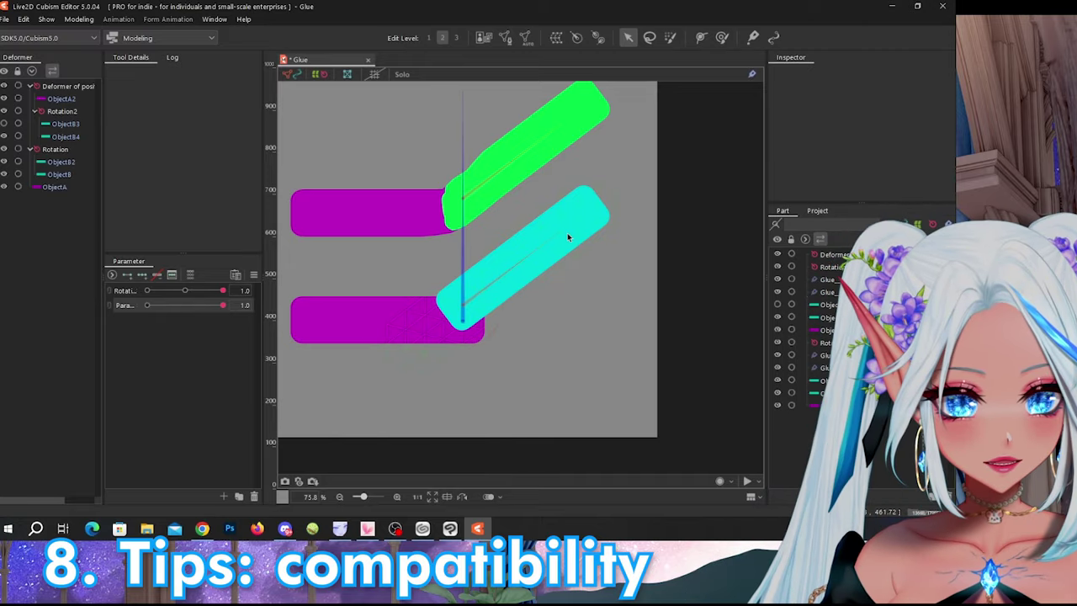
{"action": "left_click", "coordinate": [124, 304]}
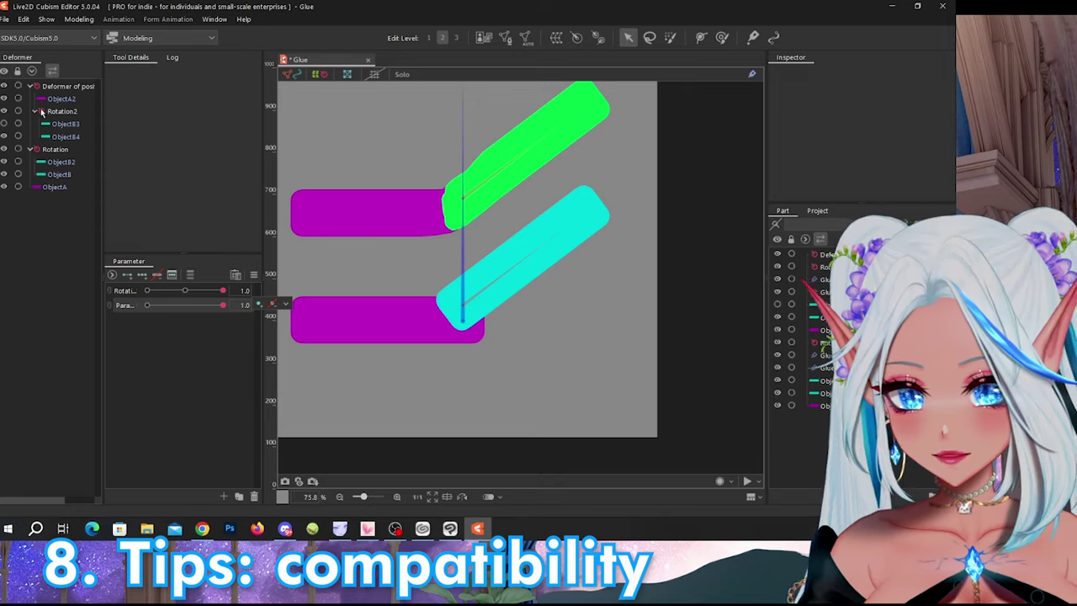
- Open the KiraP3 model alongside the Glue file
{"action": "left_click", "coordinate": [5, 18]}
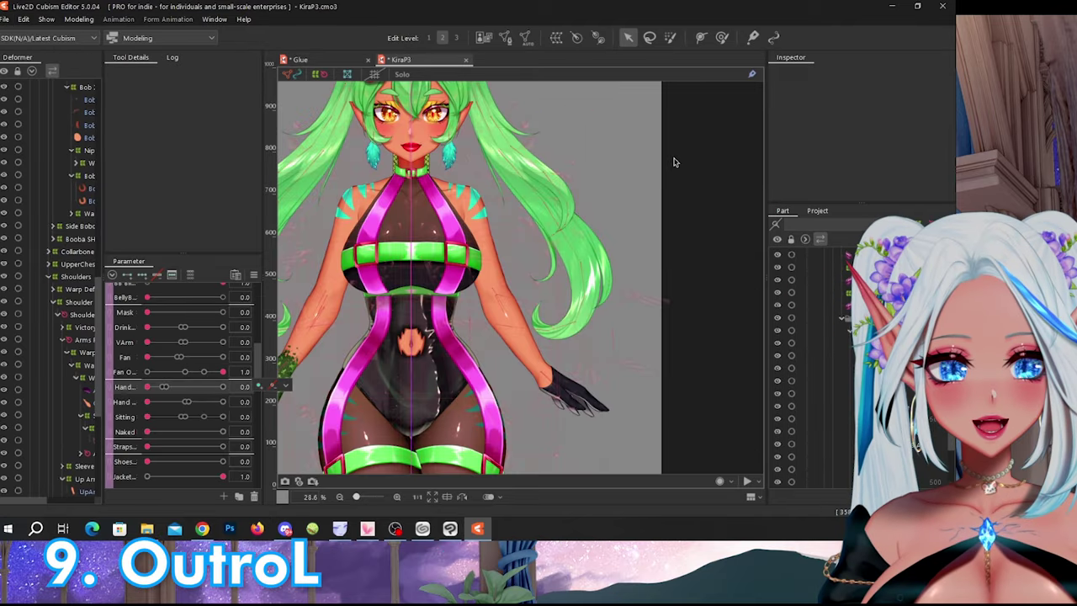